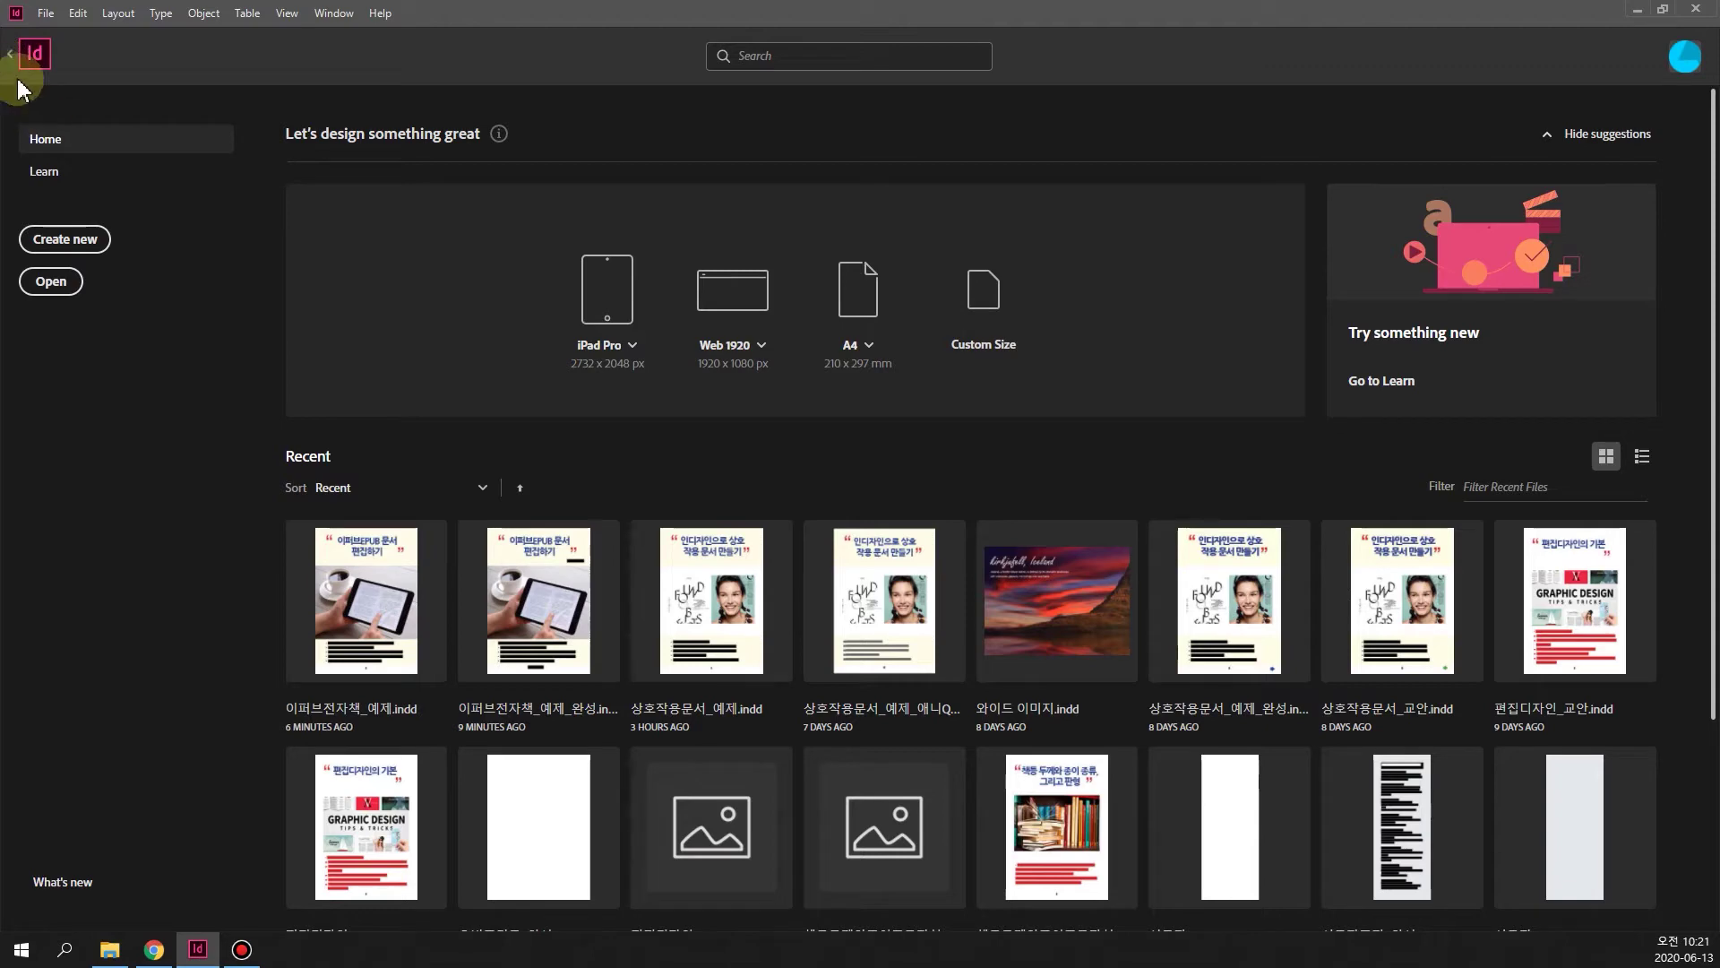
Return to the open document 이퍼브전자책_예제.indd and look over its cover page and the first spread, pages 2-3.
{"action": "left_click", "coordinate": [11, 53]}
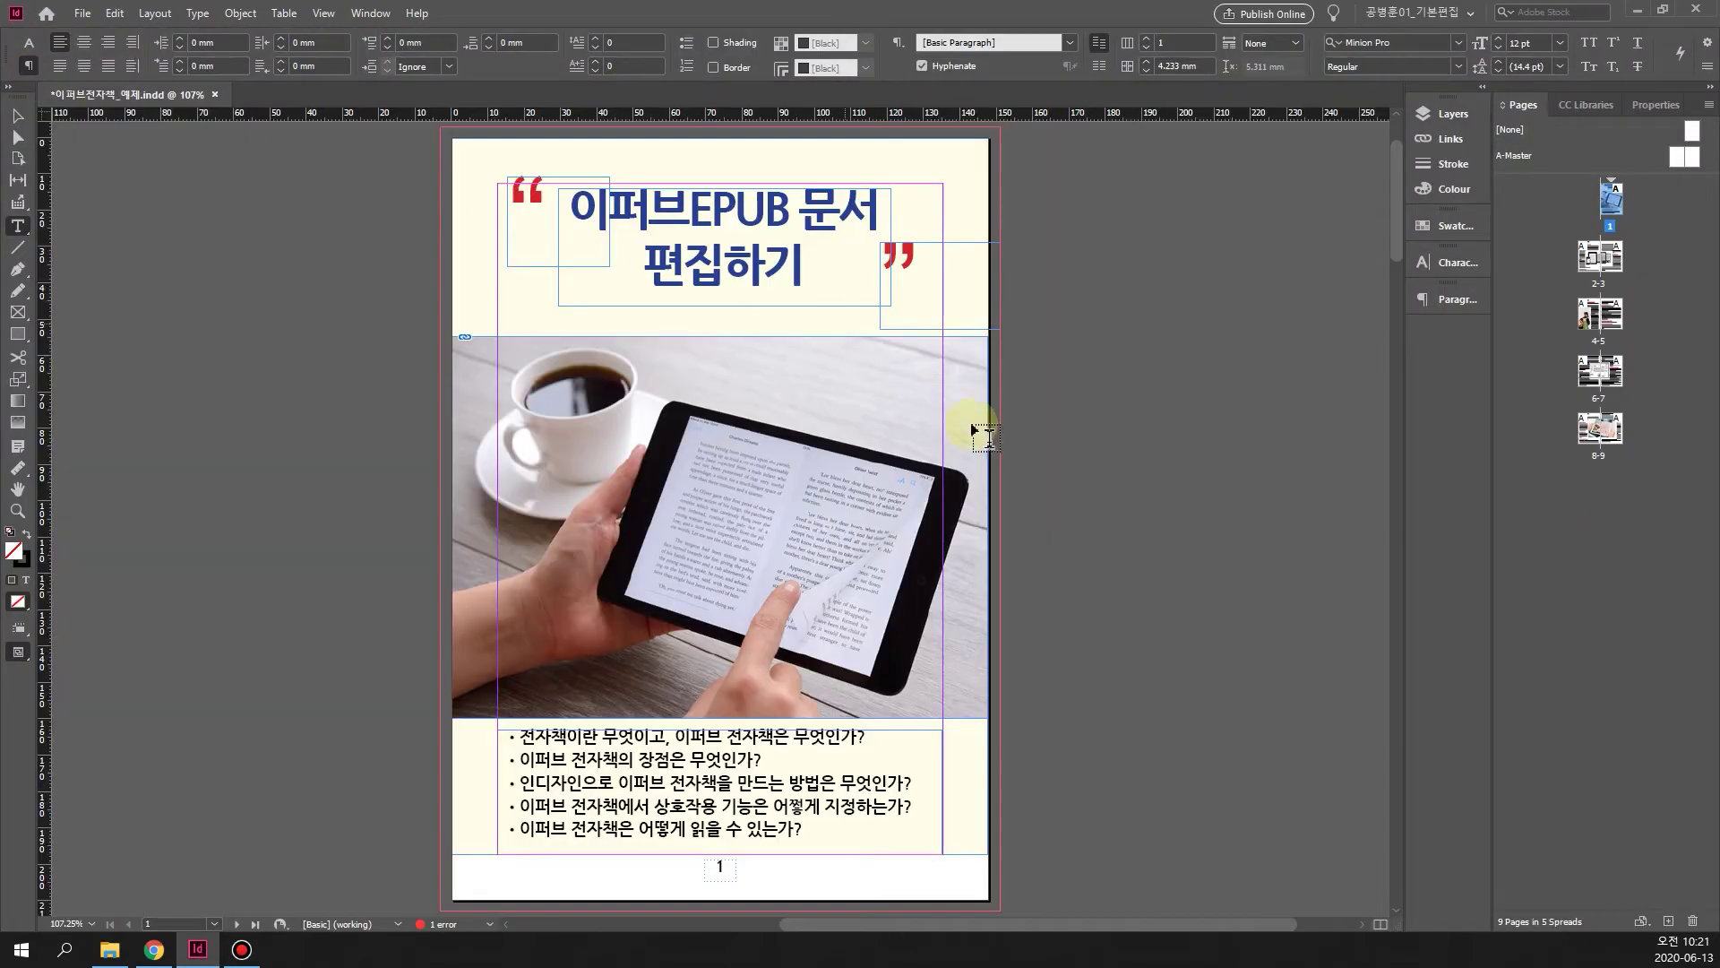
{"action": "left_click_drag", "start_coordinate": [1182, 926], "coordinate": [1028, 930]}
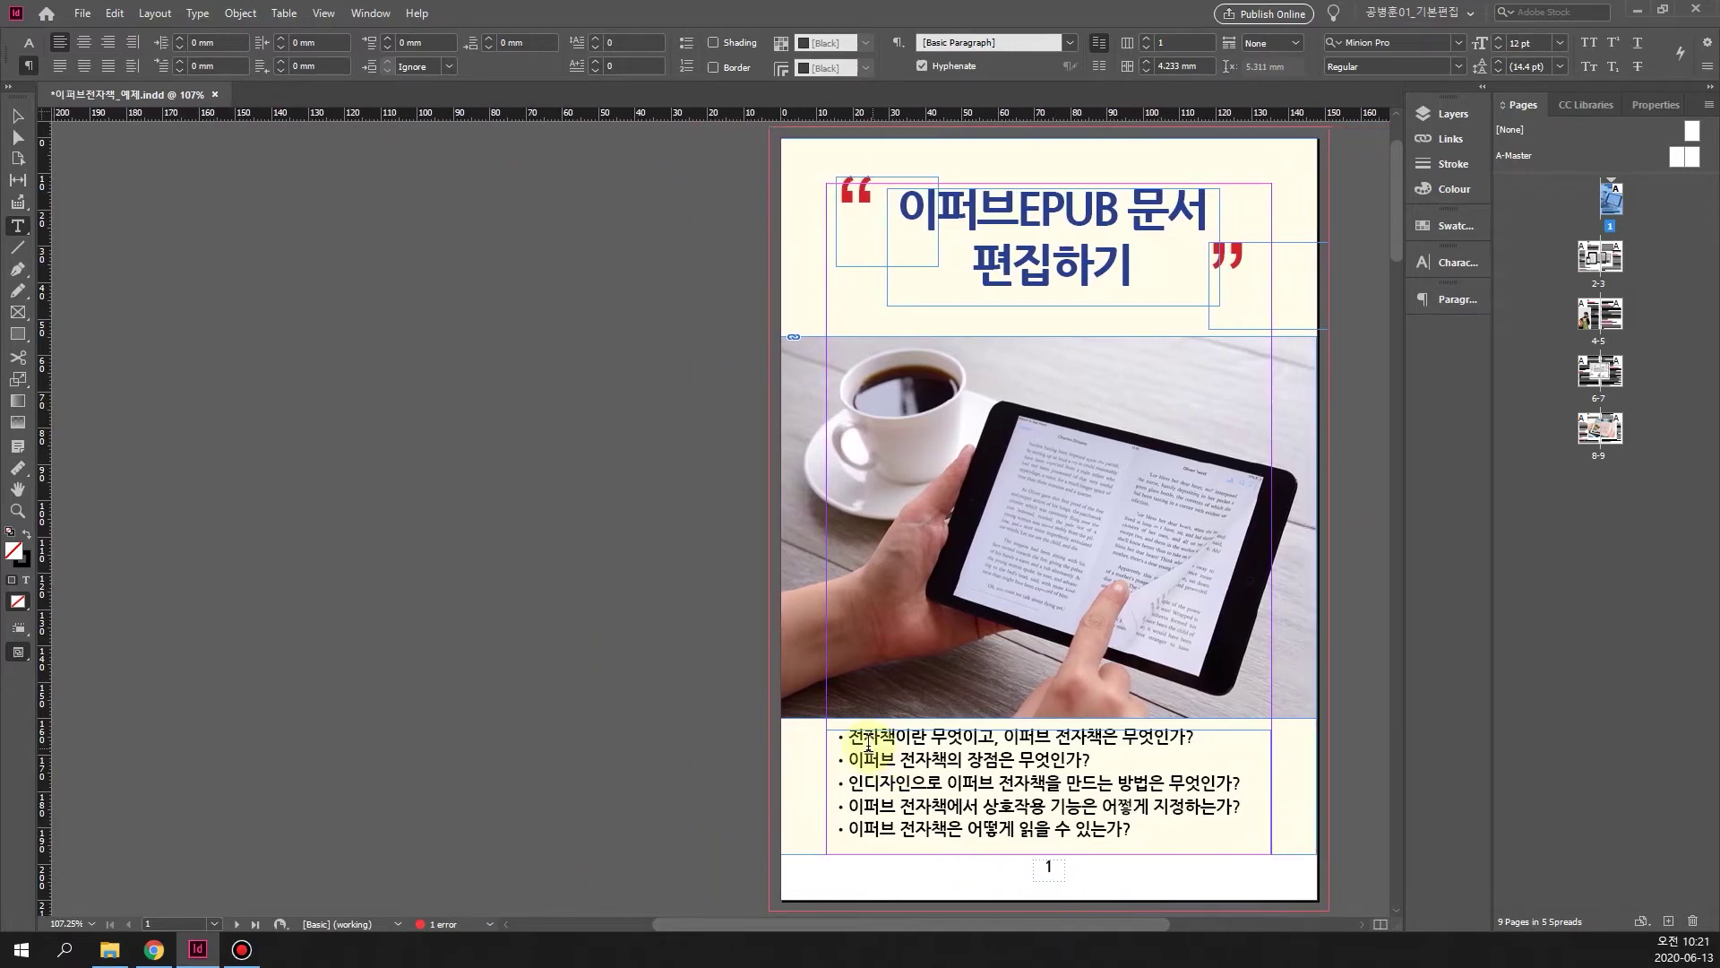
{"action": "scroll", "coordinate": [867, 743], "scroll_direction": "down", "scroll_amount": 12}
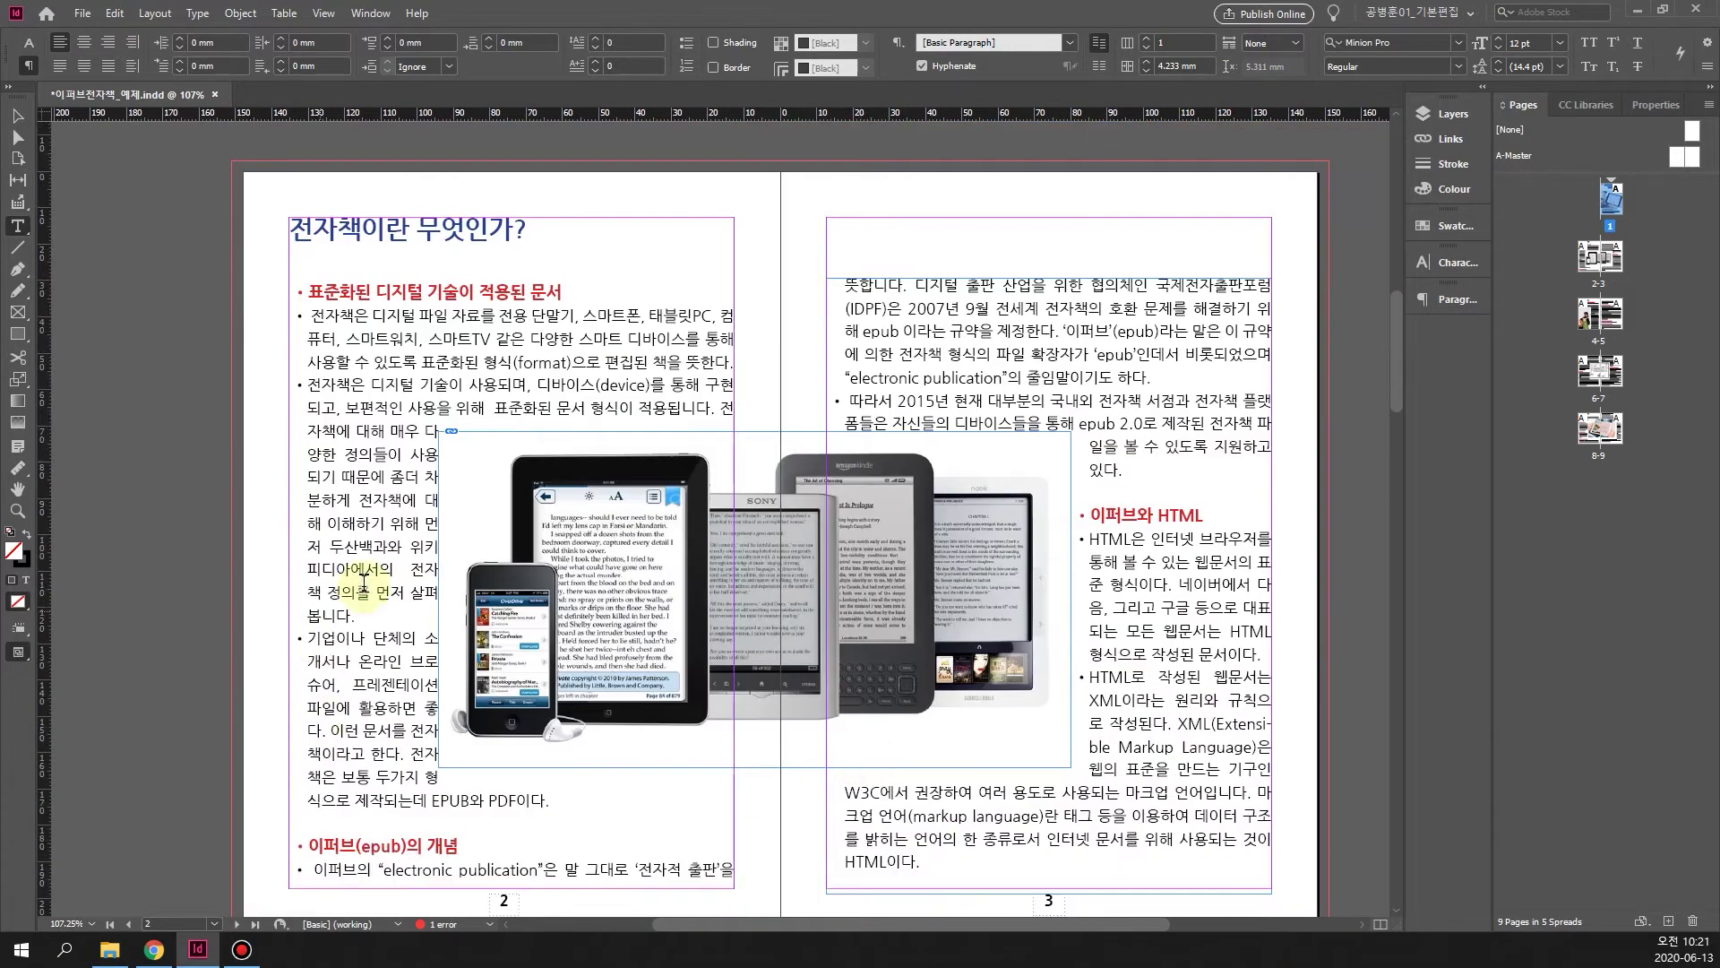
{"action": "scroll", "coordinate": [364, 582], "scroll_direction": "down", "scroll_amount": 3}
{"action": "scroll", "coordinate": [446, 679], "scroll_direction": "up", "scroll_amount": 8}
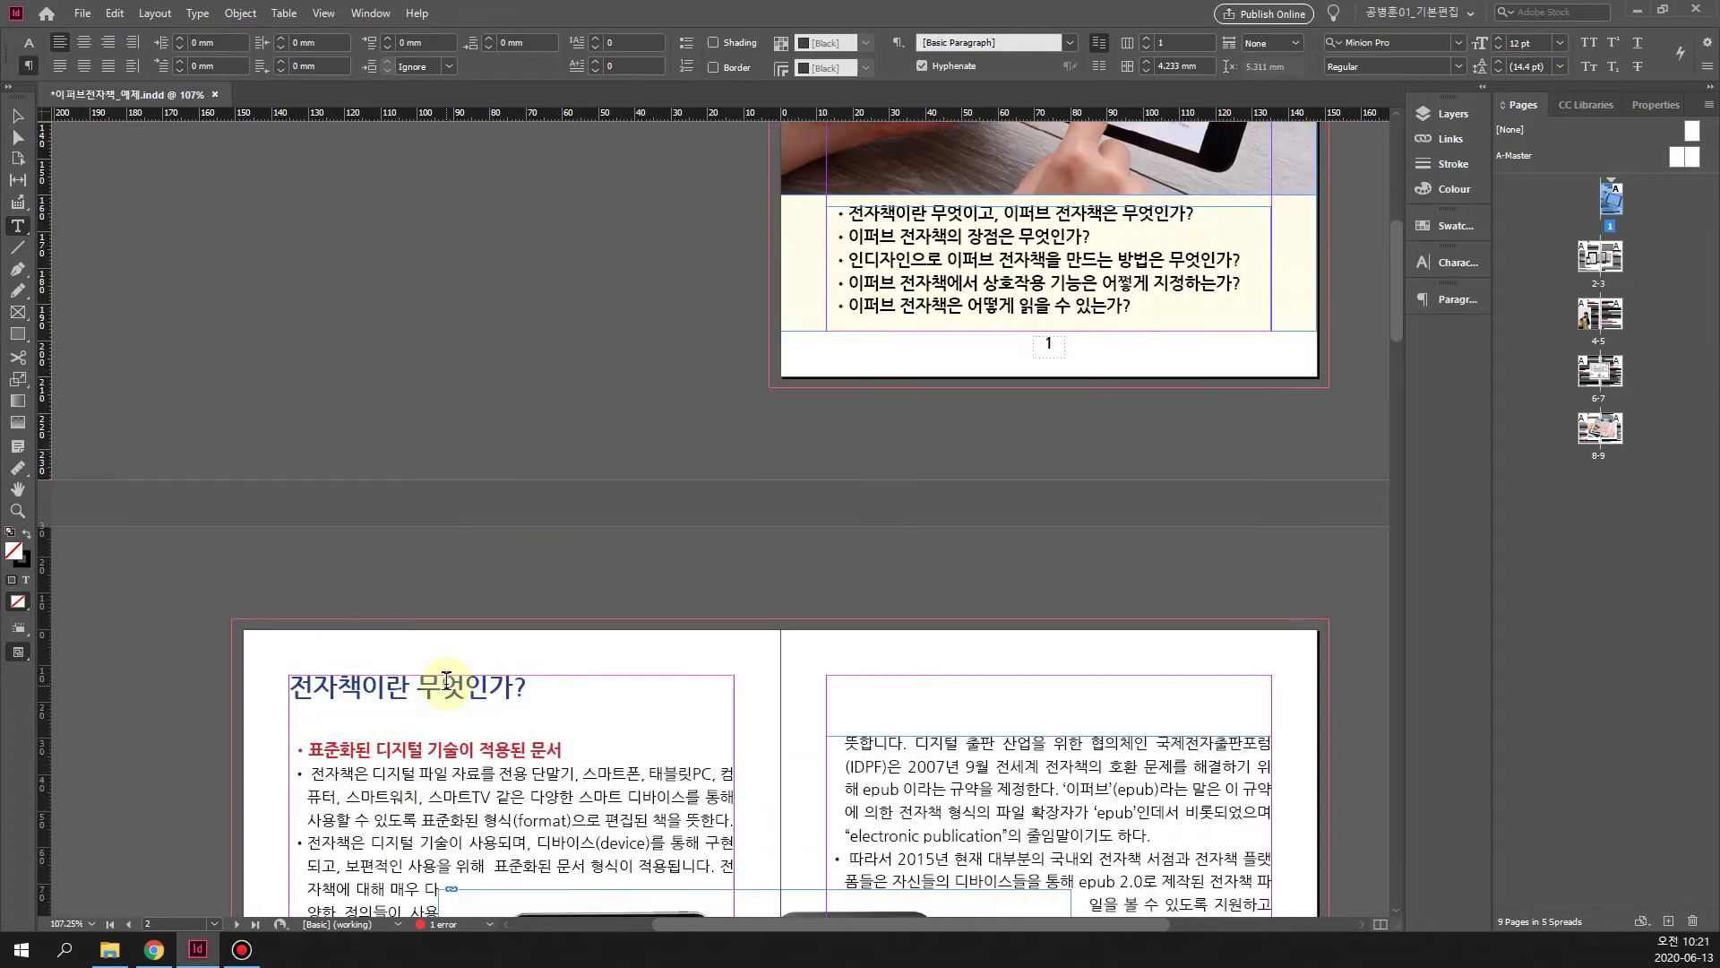
{"action": "scroll", "coordinate": [446, 679], "scroll_direction": "up", "scroll_amount": 8}
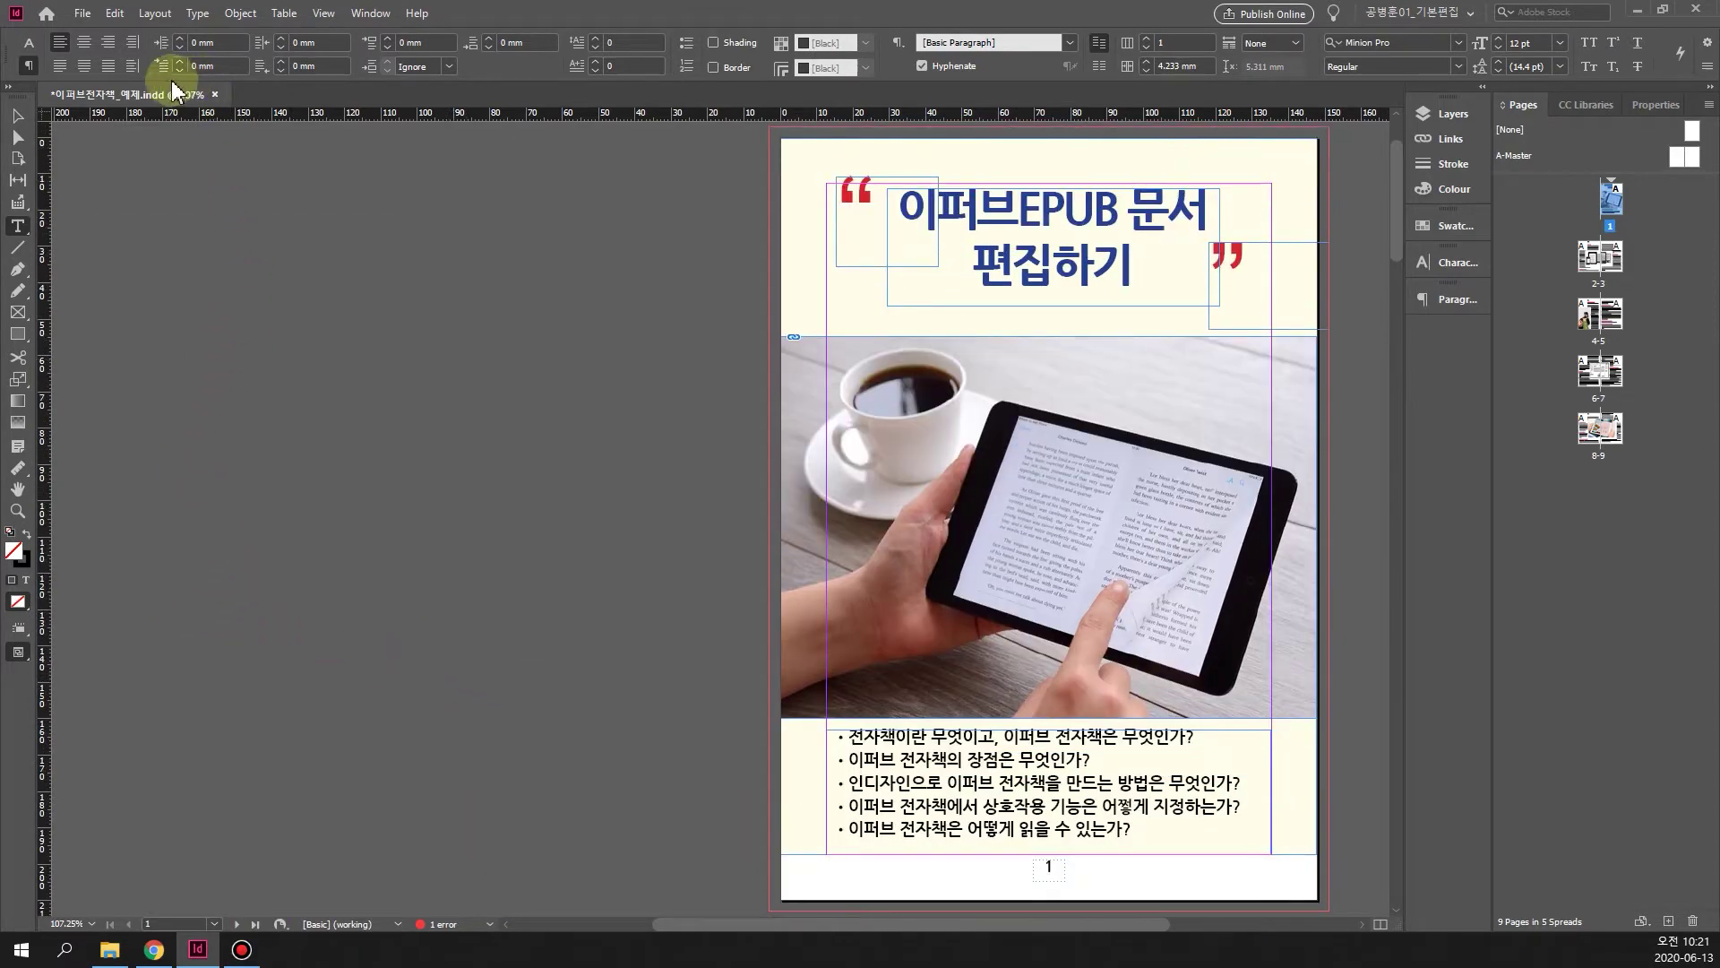
Review the page size, margins and bleed in the Document Setup settings, leaving them as they are.
{"action": "left_click", "coordinate": [114, 15]}
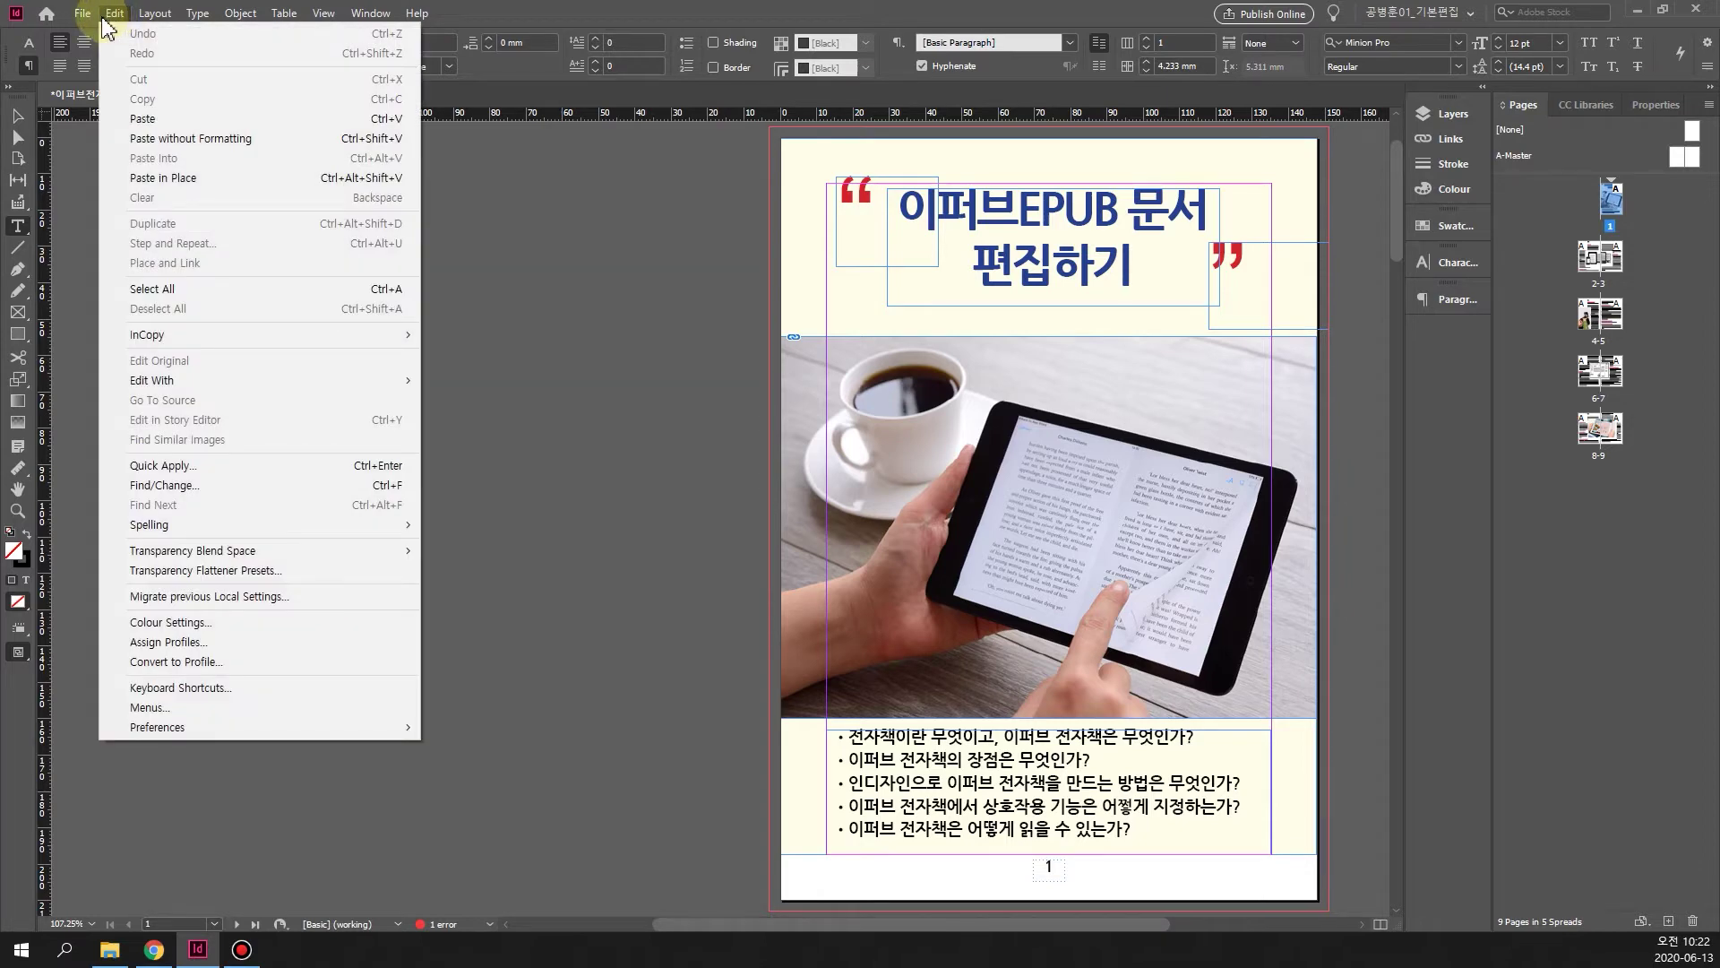
{"action": "mouse_move", "coordinate": [85, 17]}
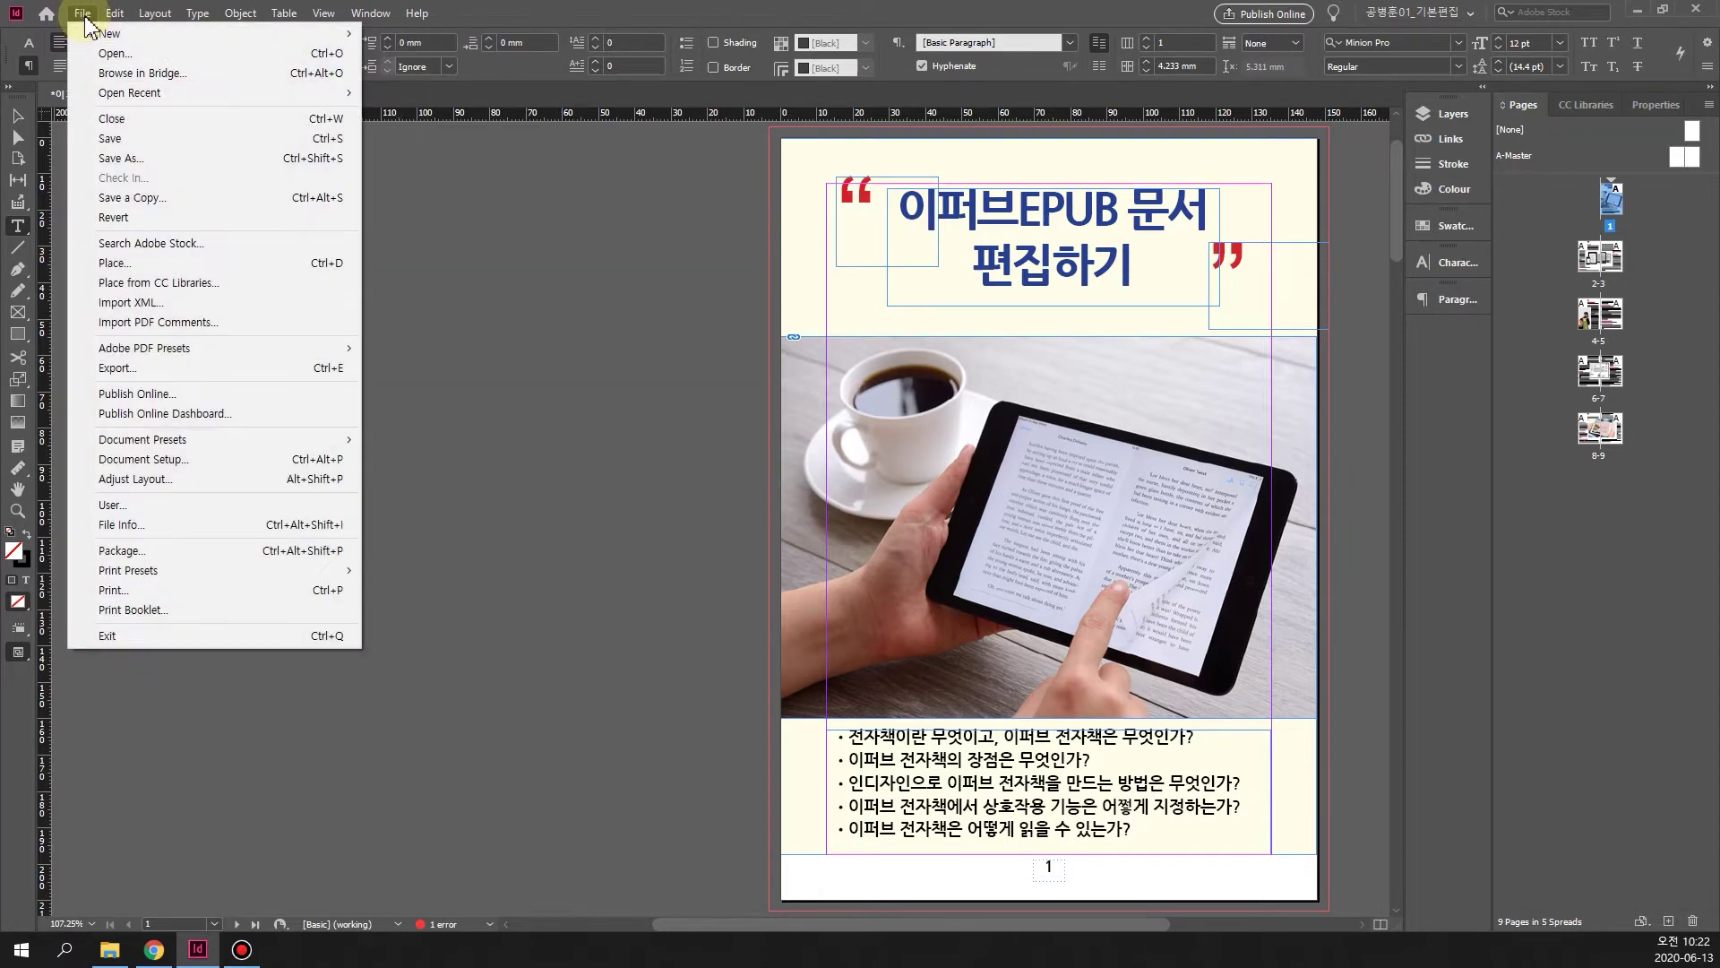
{"action": "left_click", "coordinate": [171, 461]}
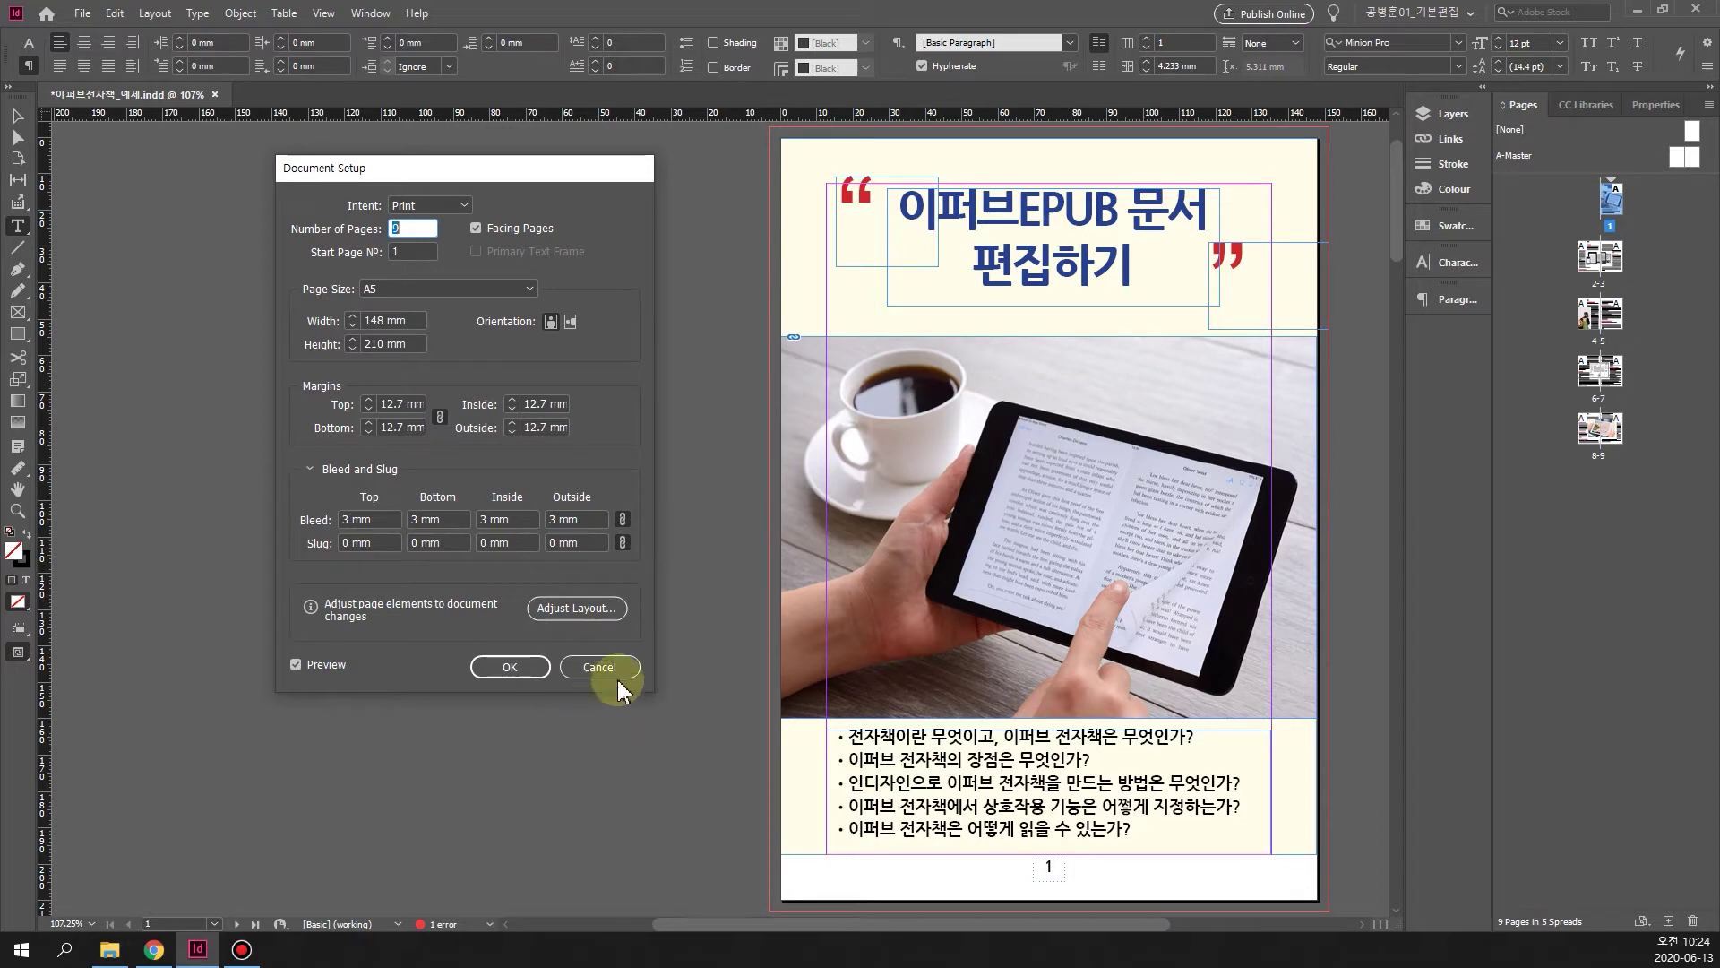
{"action": "left_click", "coordinate": [541, 670]}
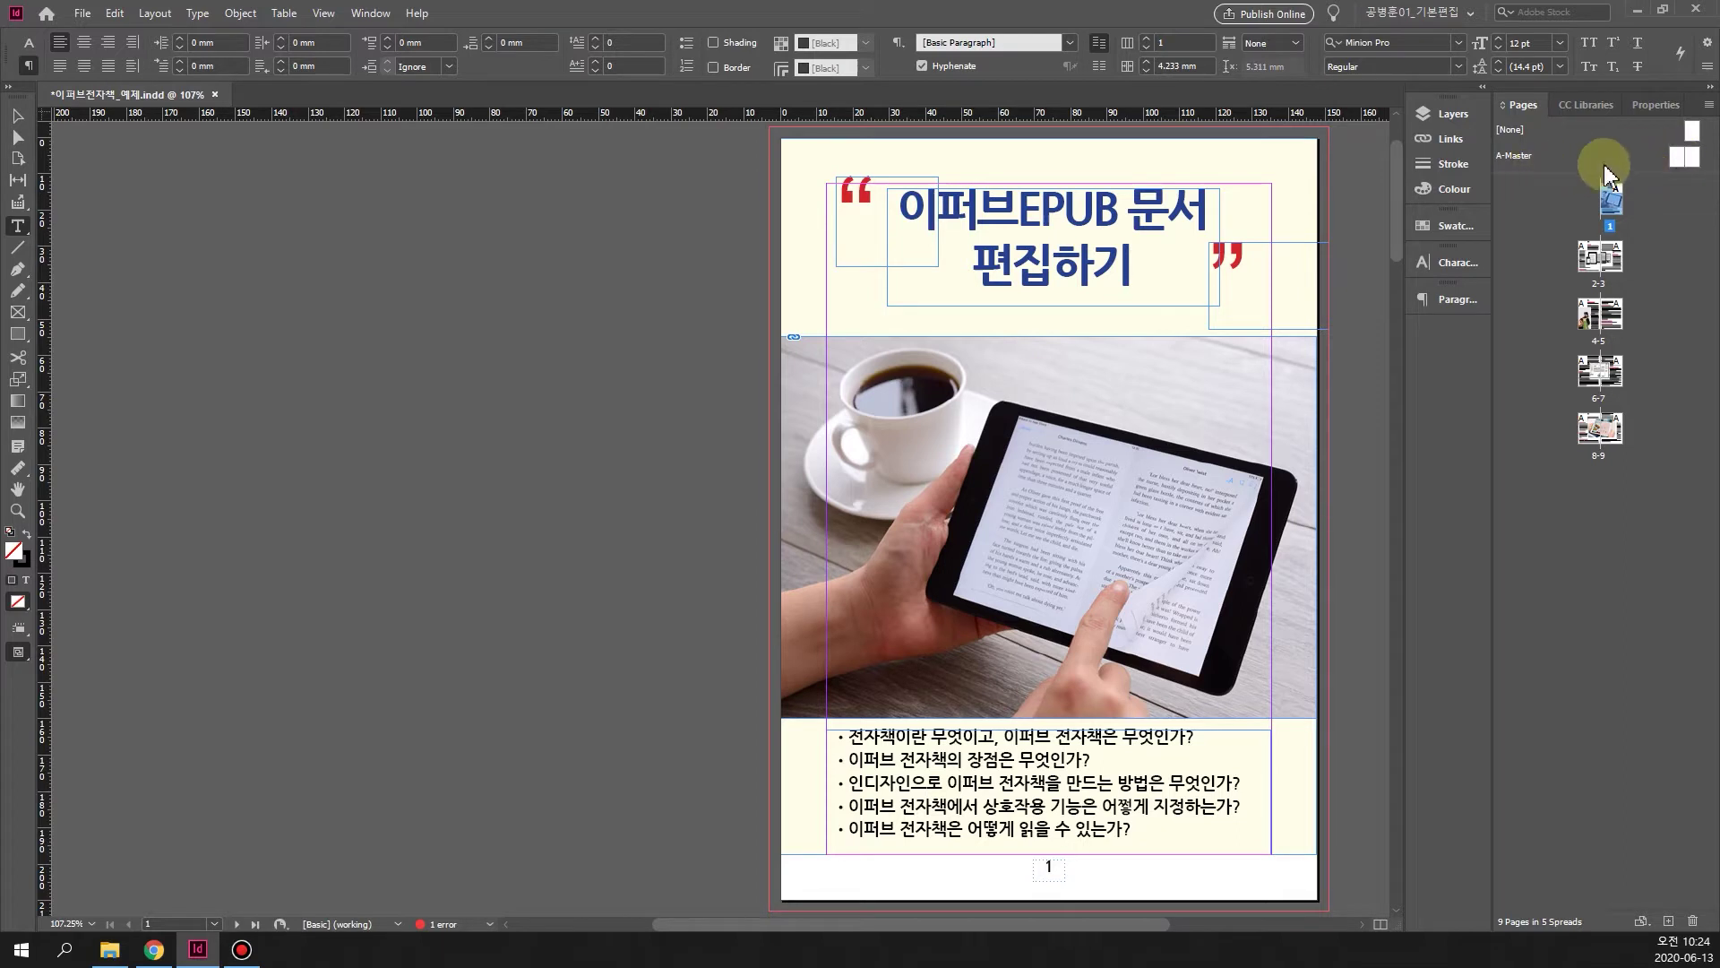
Inspect the page number markers on the A-Master spread and return to page 1.
{"action": "left_click", "coordinate": [1679, 171]}
{"action": "double_click", "coordinate": [1679, 166]}
{"action": "left_click_drag", "start_coordinate": [898, 925], "coordinate": [1075, 937]}
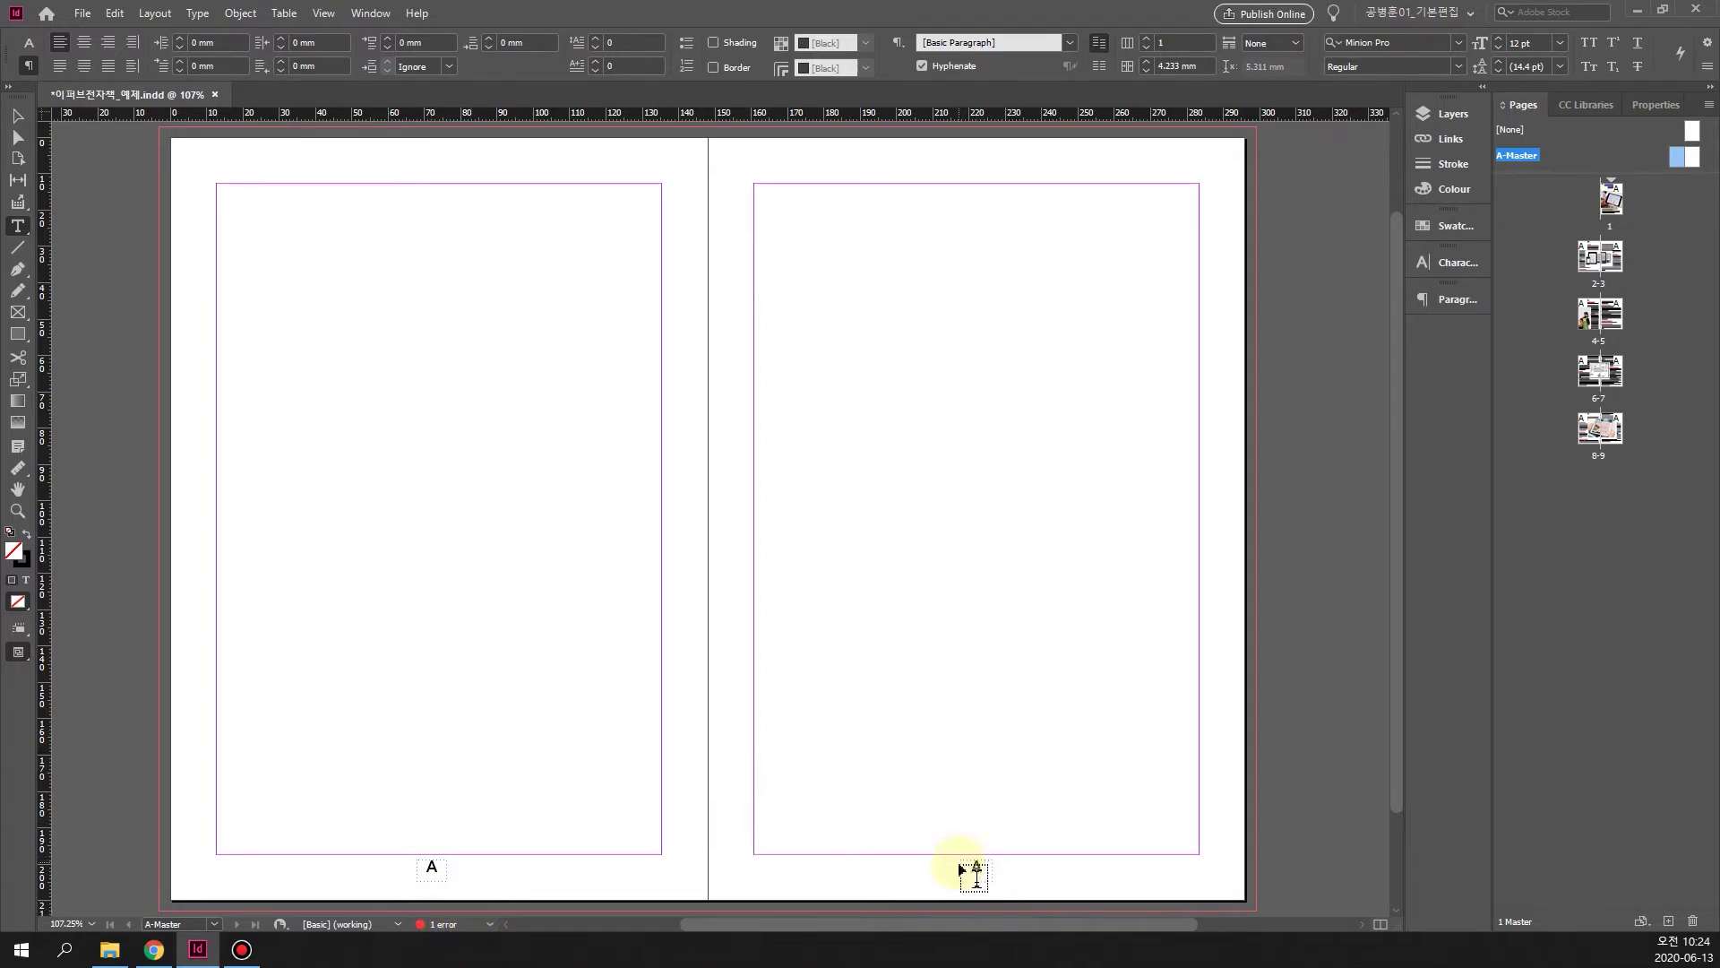
{"action": "double_click", "coordinate": [1610, 198]}
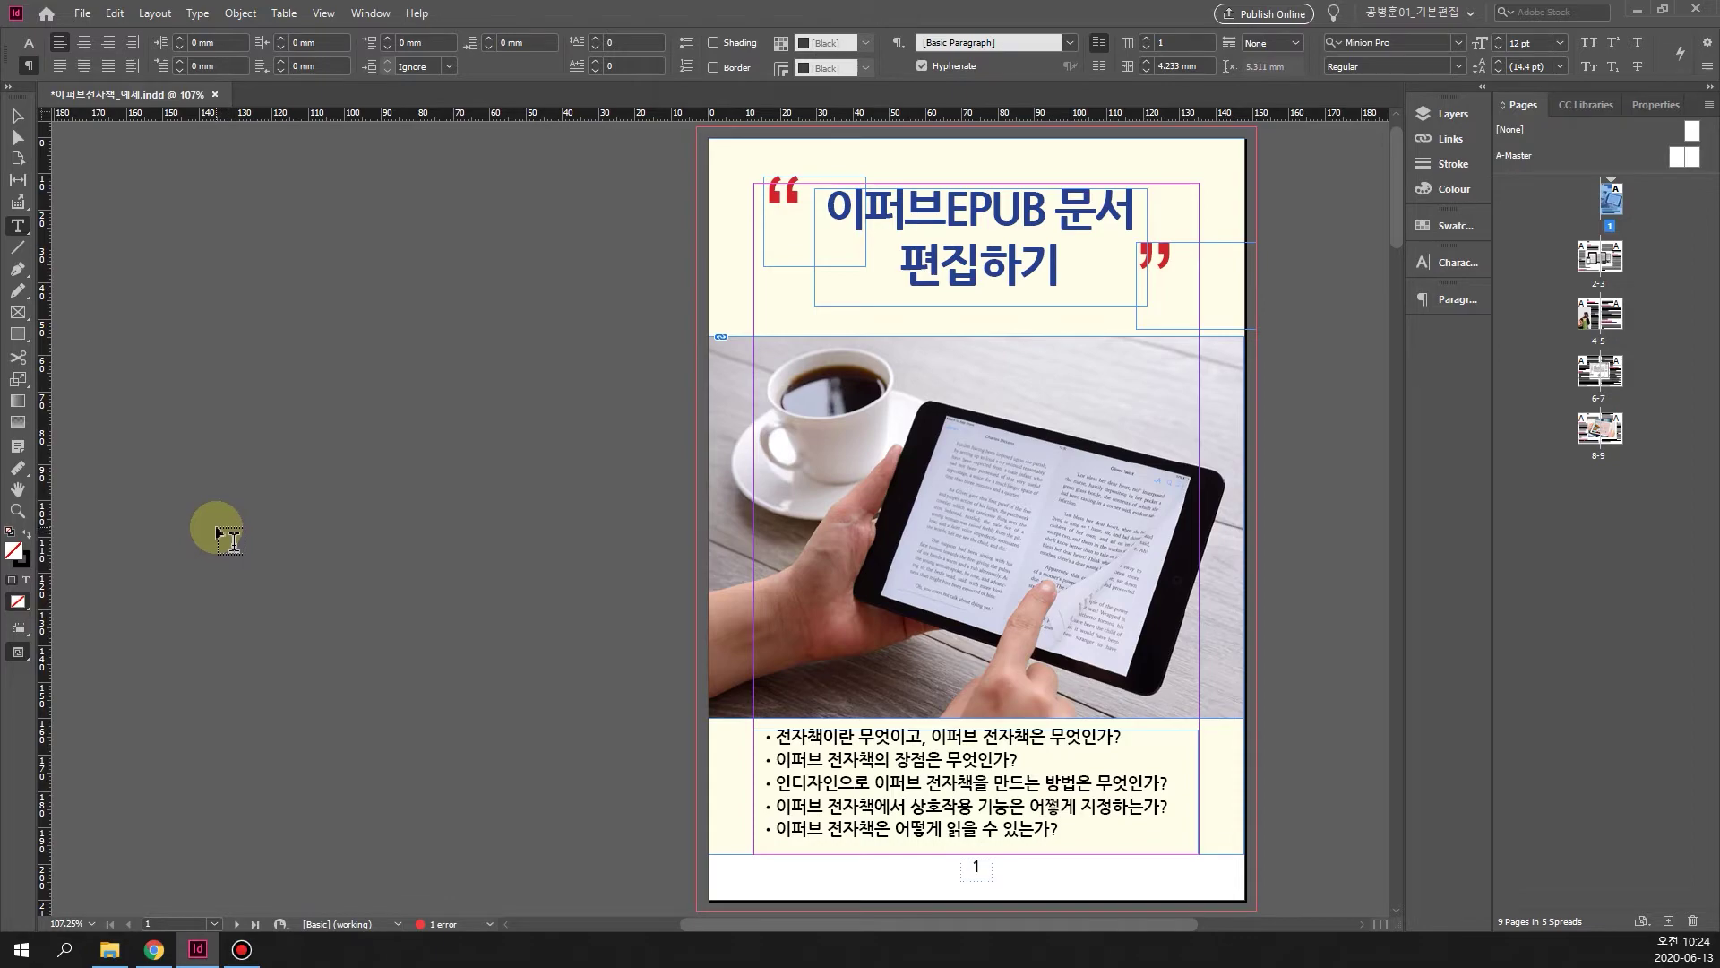
Examine the text and image layout of every spread from the cover through pages 8-9.
{"action": "scroll", "coordinate": [236, 475], "scroll_direction": "down", "scroll_amount": 8}
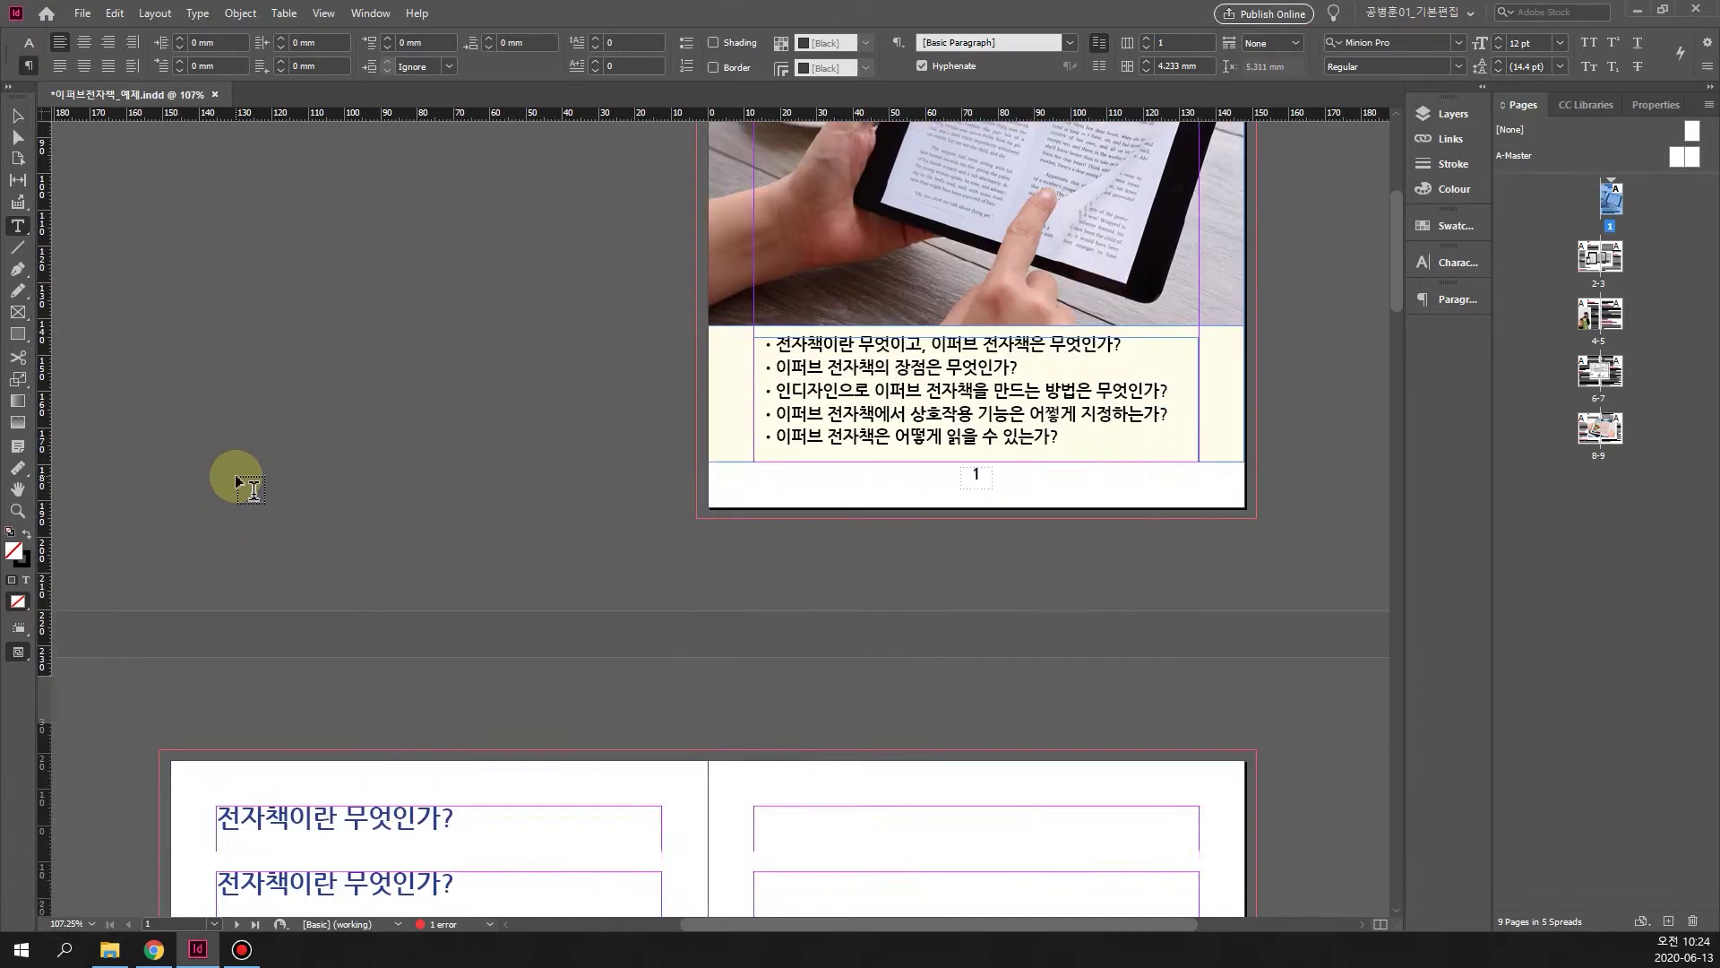
{"action": "scroll", "coordinate": [887, 488], "scroll_direction": "down", "scroll_amount": 5}
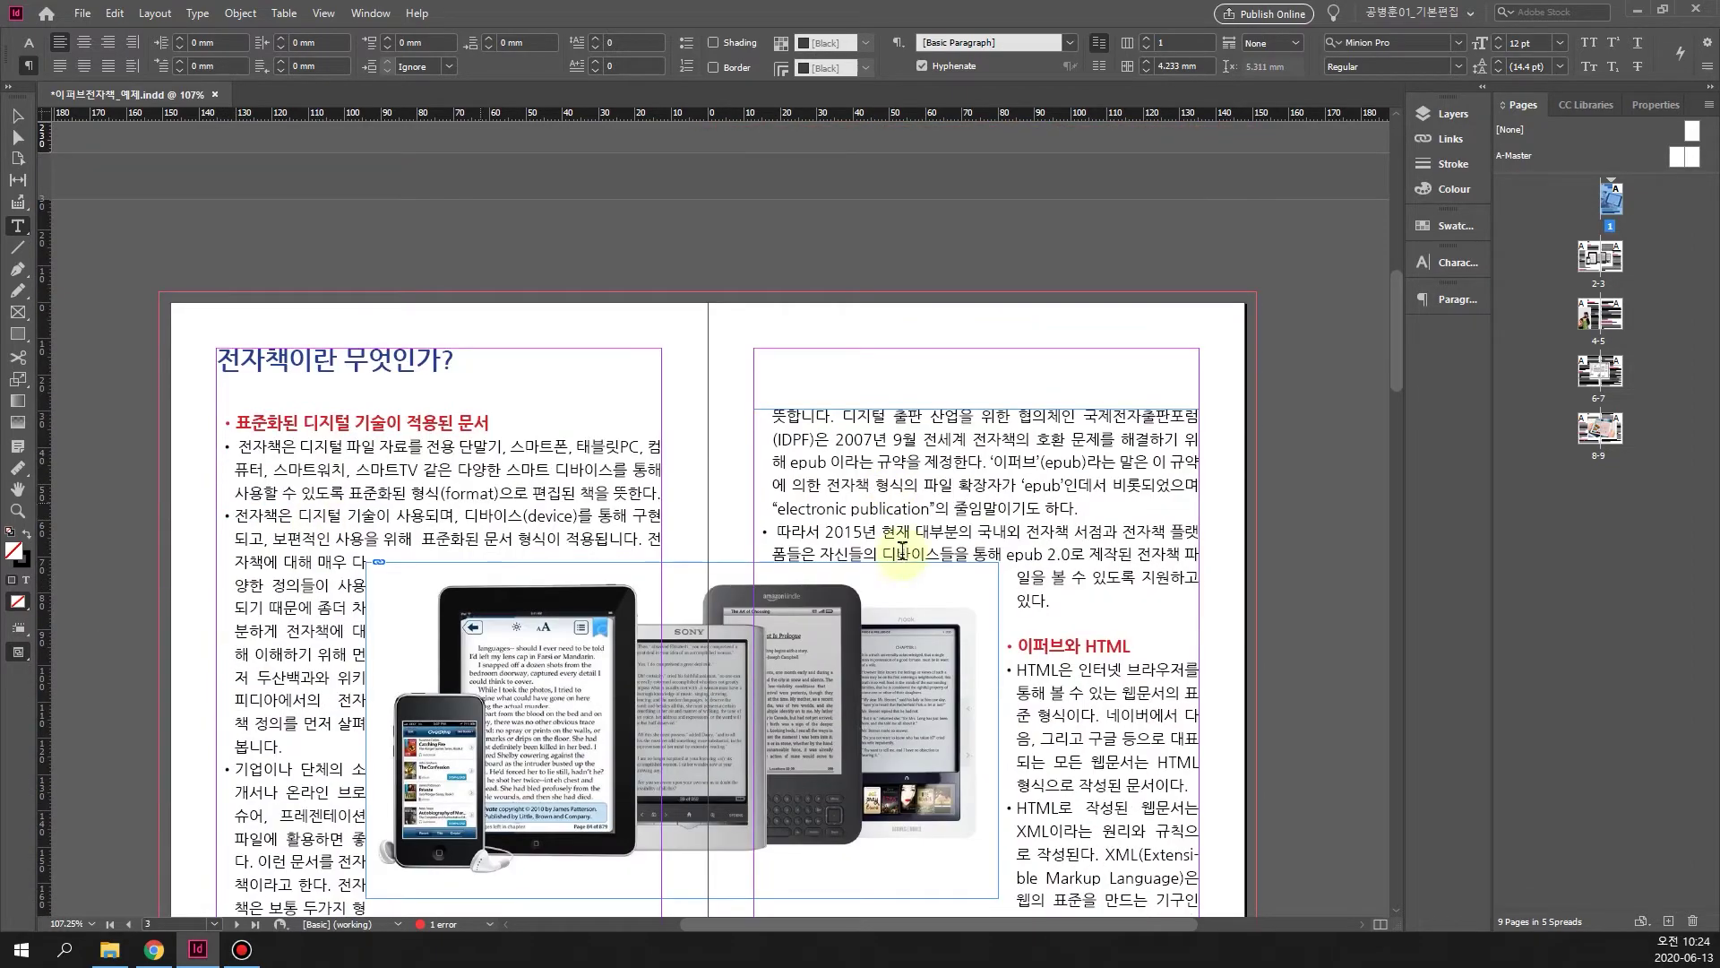
{"action": "scroll", "coordinate": [618, 534], "scroll_direction": "down", "scroll_amount": 3}
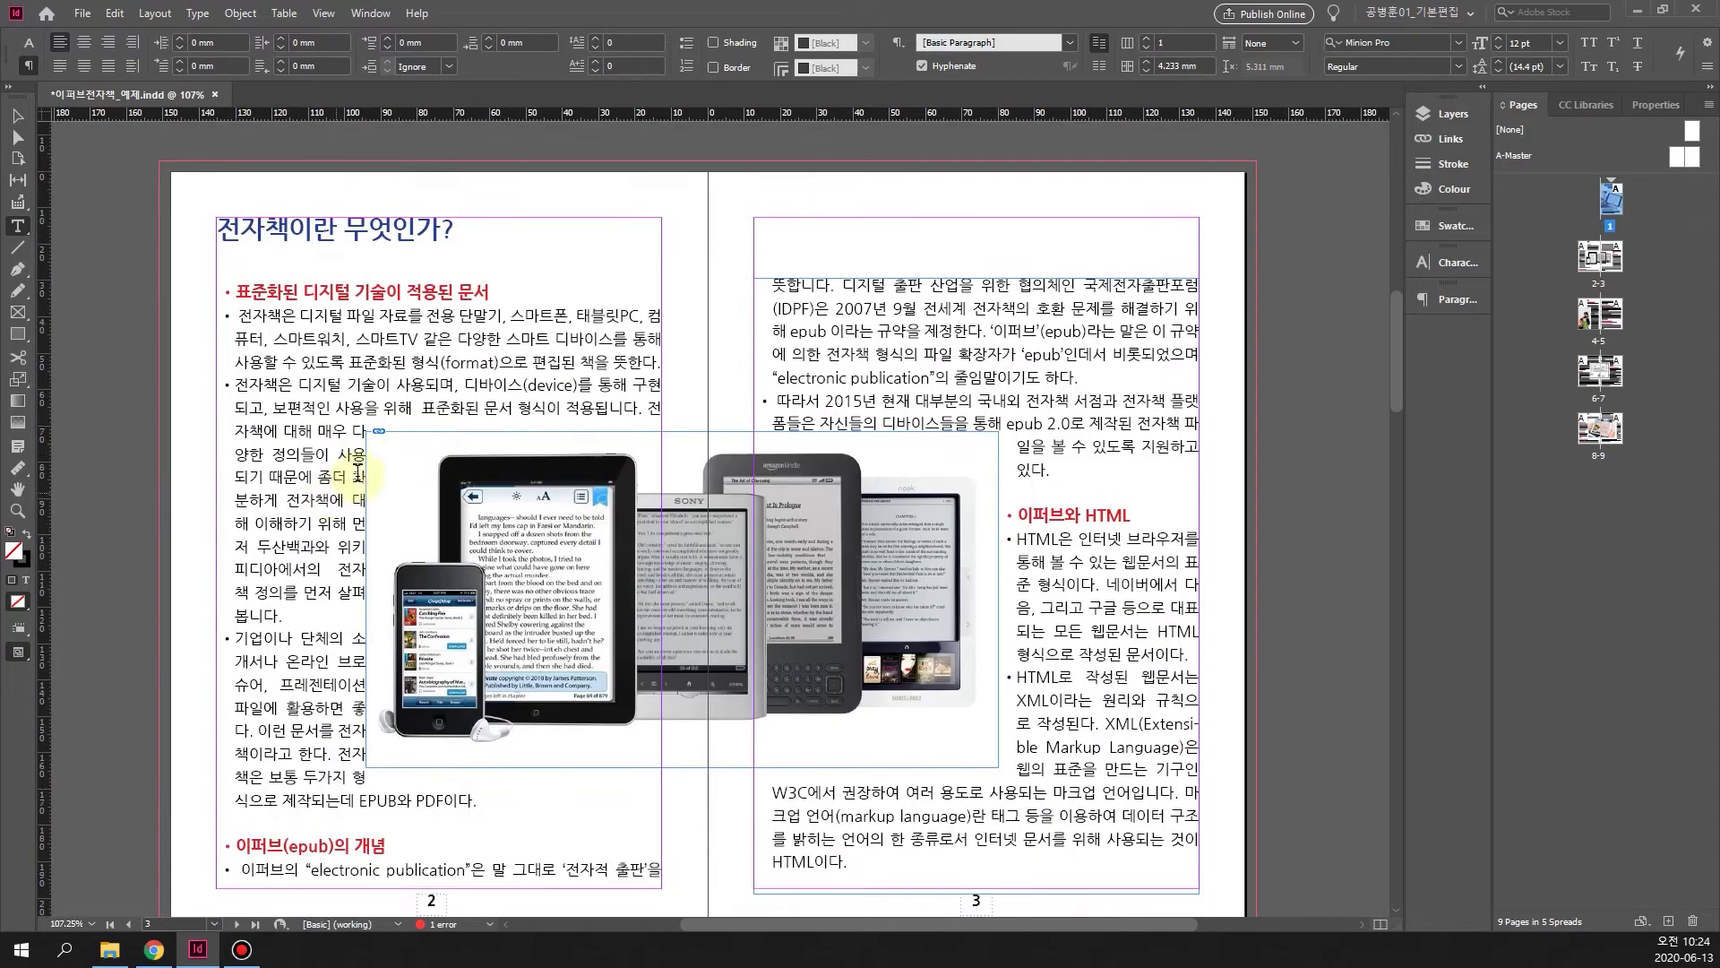
{"action": "scroll", "coordinate": [586, 646], "scroll_direction": "down", "scroll_amount": 15}
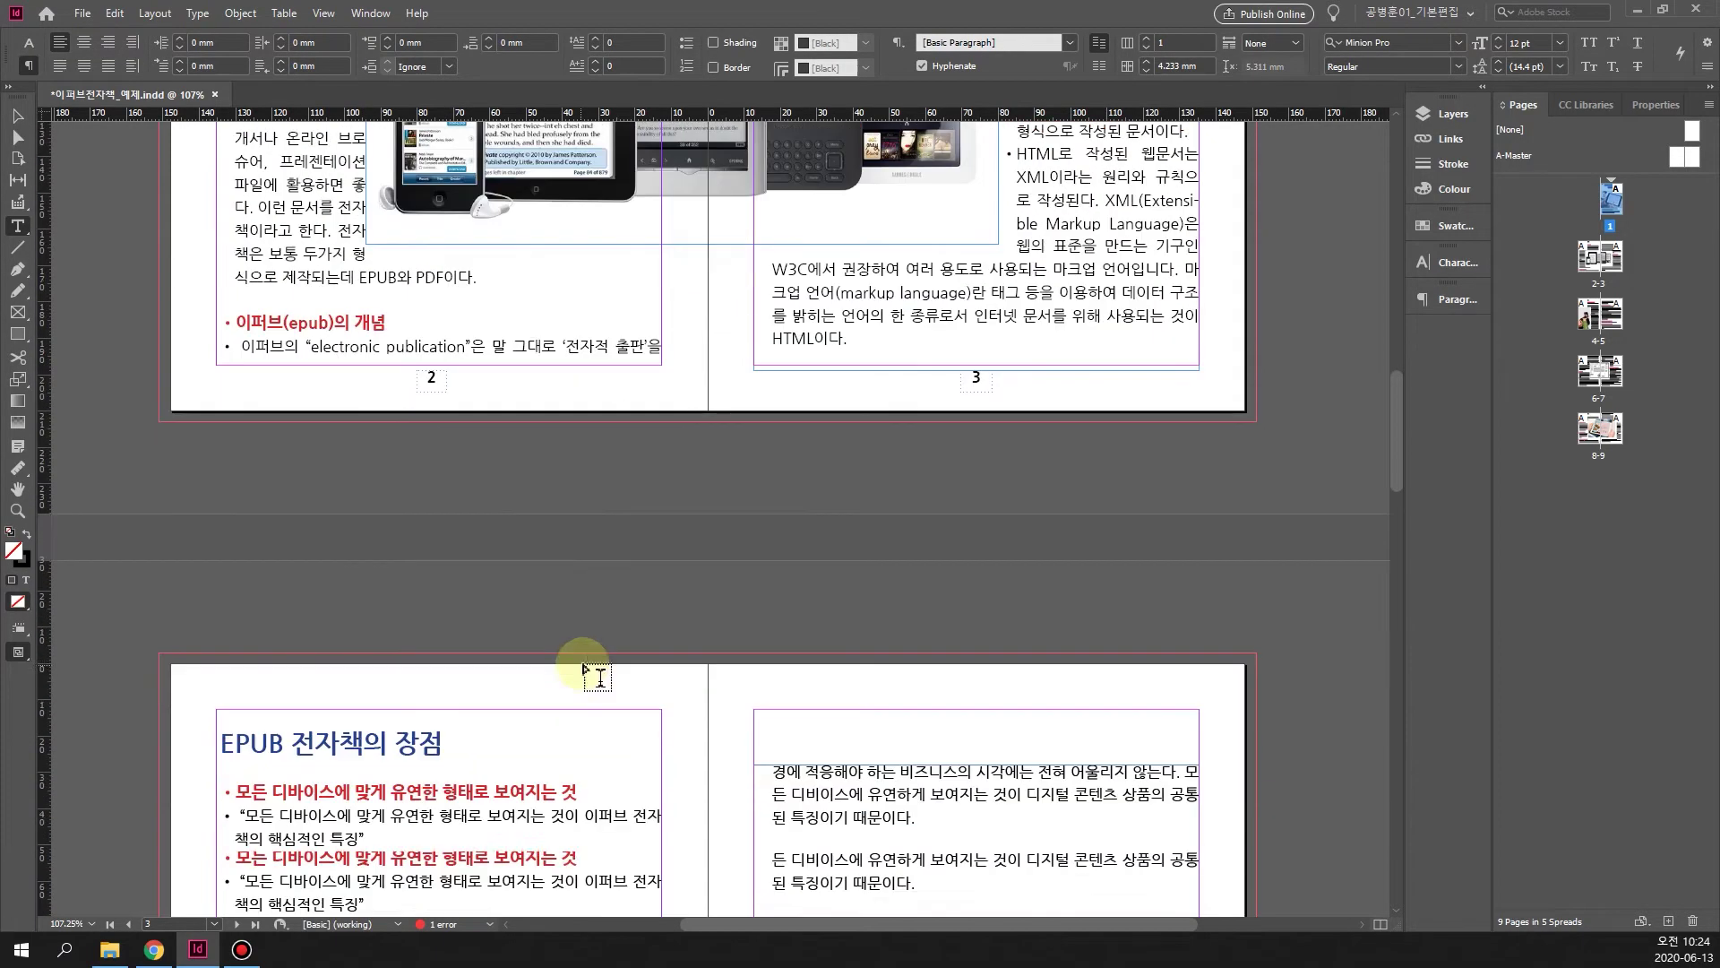
{"action": "scroll", "coordinate": [586, 646], "scroll_direction": "down", "scroll_amount": 12}
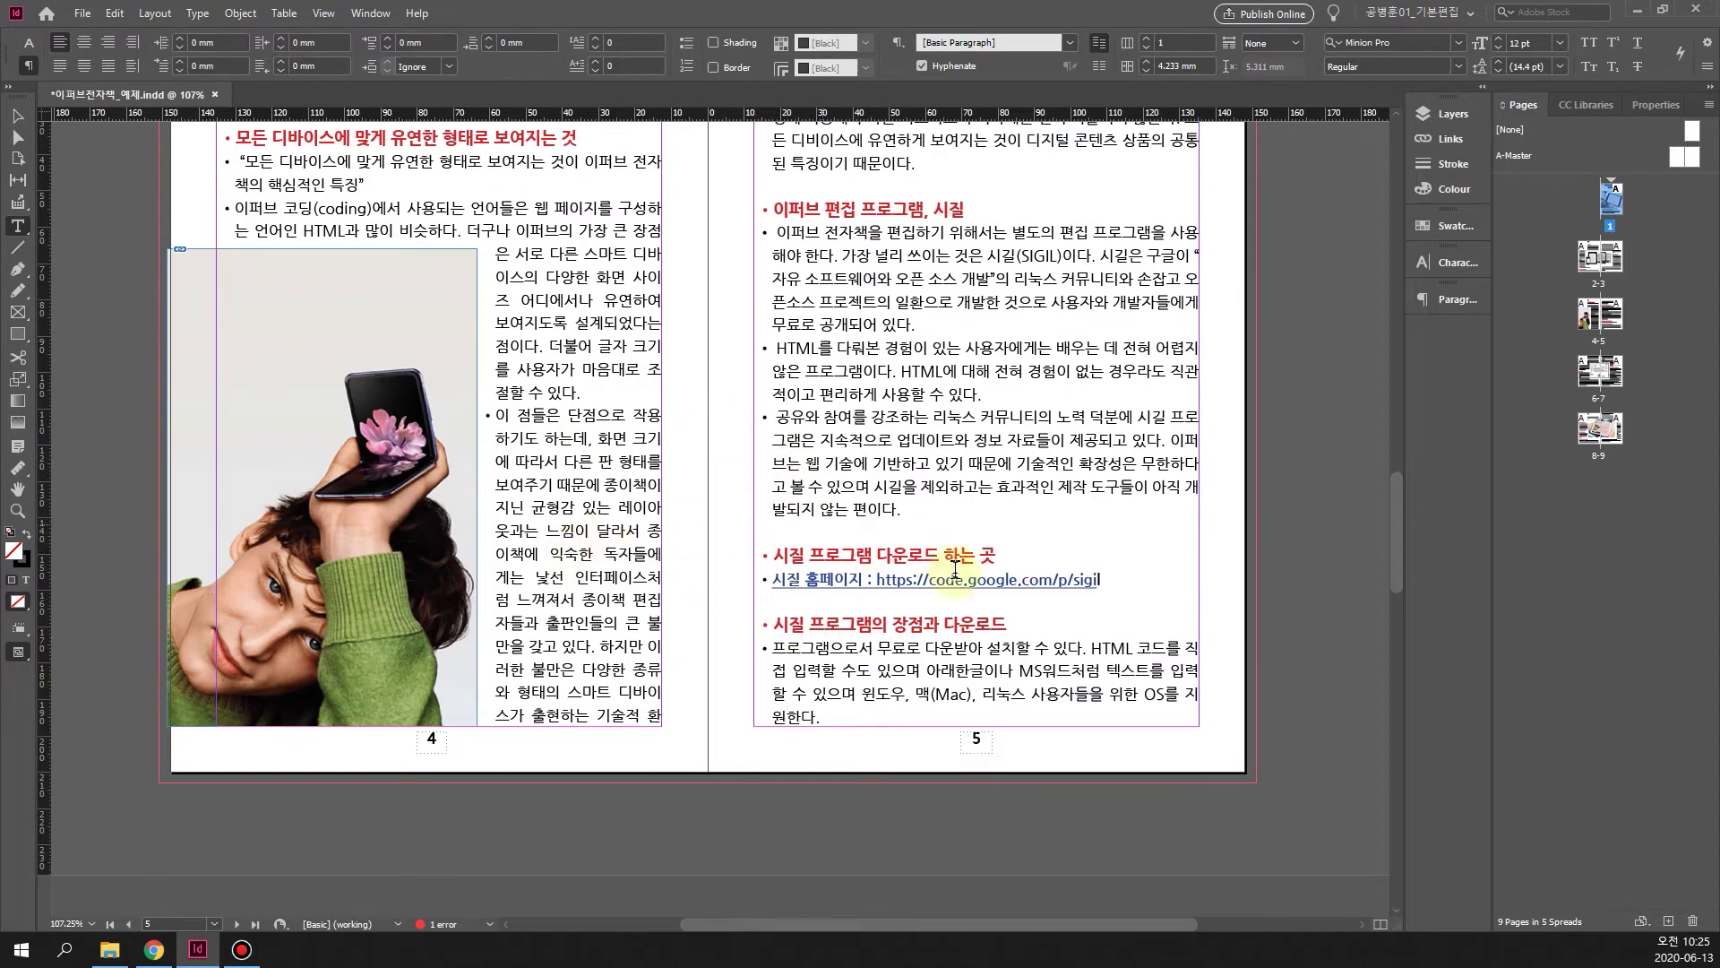
{"action": "scroll", "coordinate": [896, 549], "scroll_direction": "down", "scroll_amount": 4}
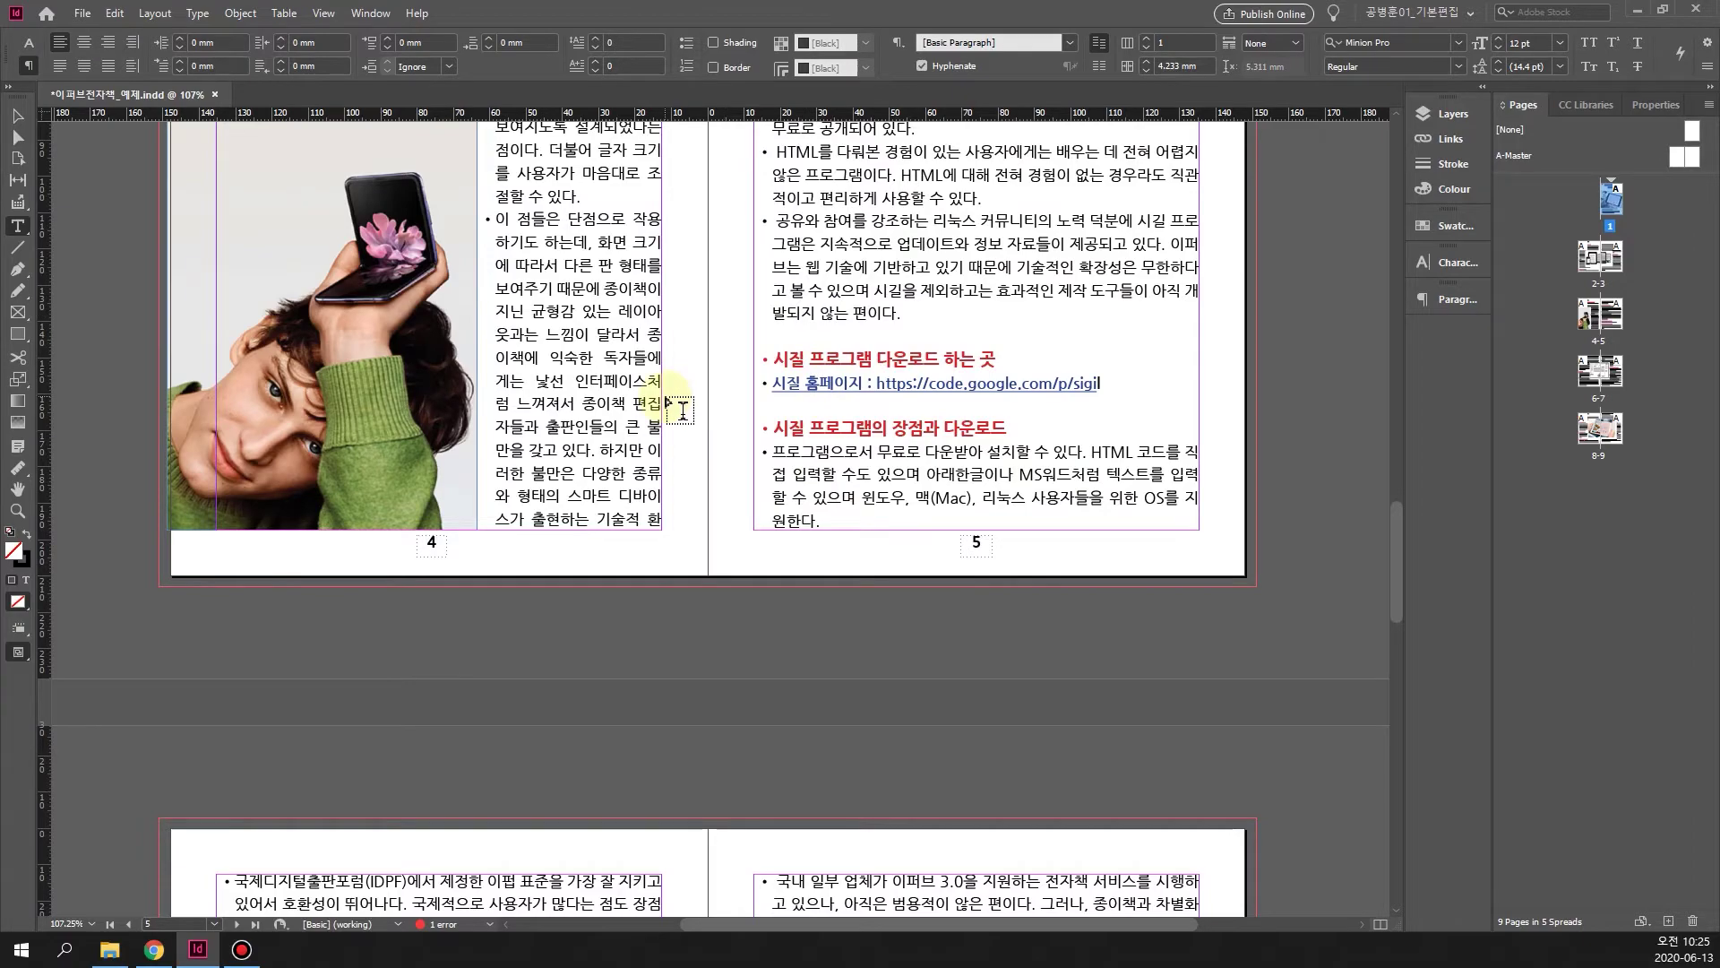
{"action": "scroll", "coordinate": [681, 395], "scroll_direction": "down", "scroll_amount": 5}
{"action": "scroll", "coordinate": [665, 400], "scroll_direction": "down", "scroll_amount": 3}
{"action": "scroll", "coordinate": [661, 448], "scroll_direction": "up", "scroll_amount": 3}
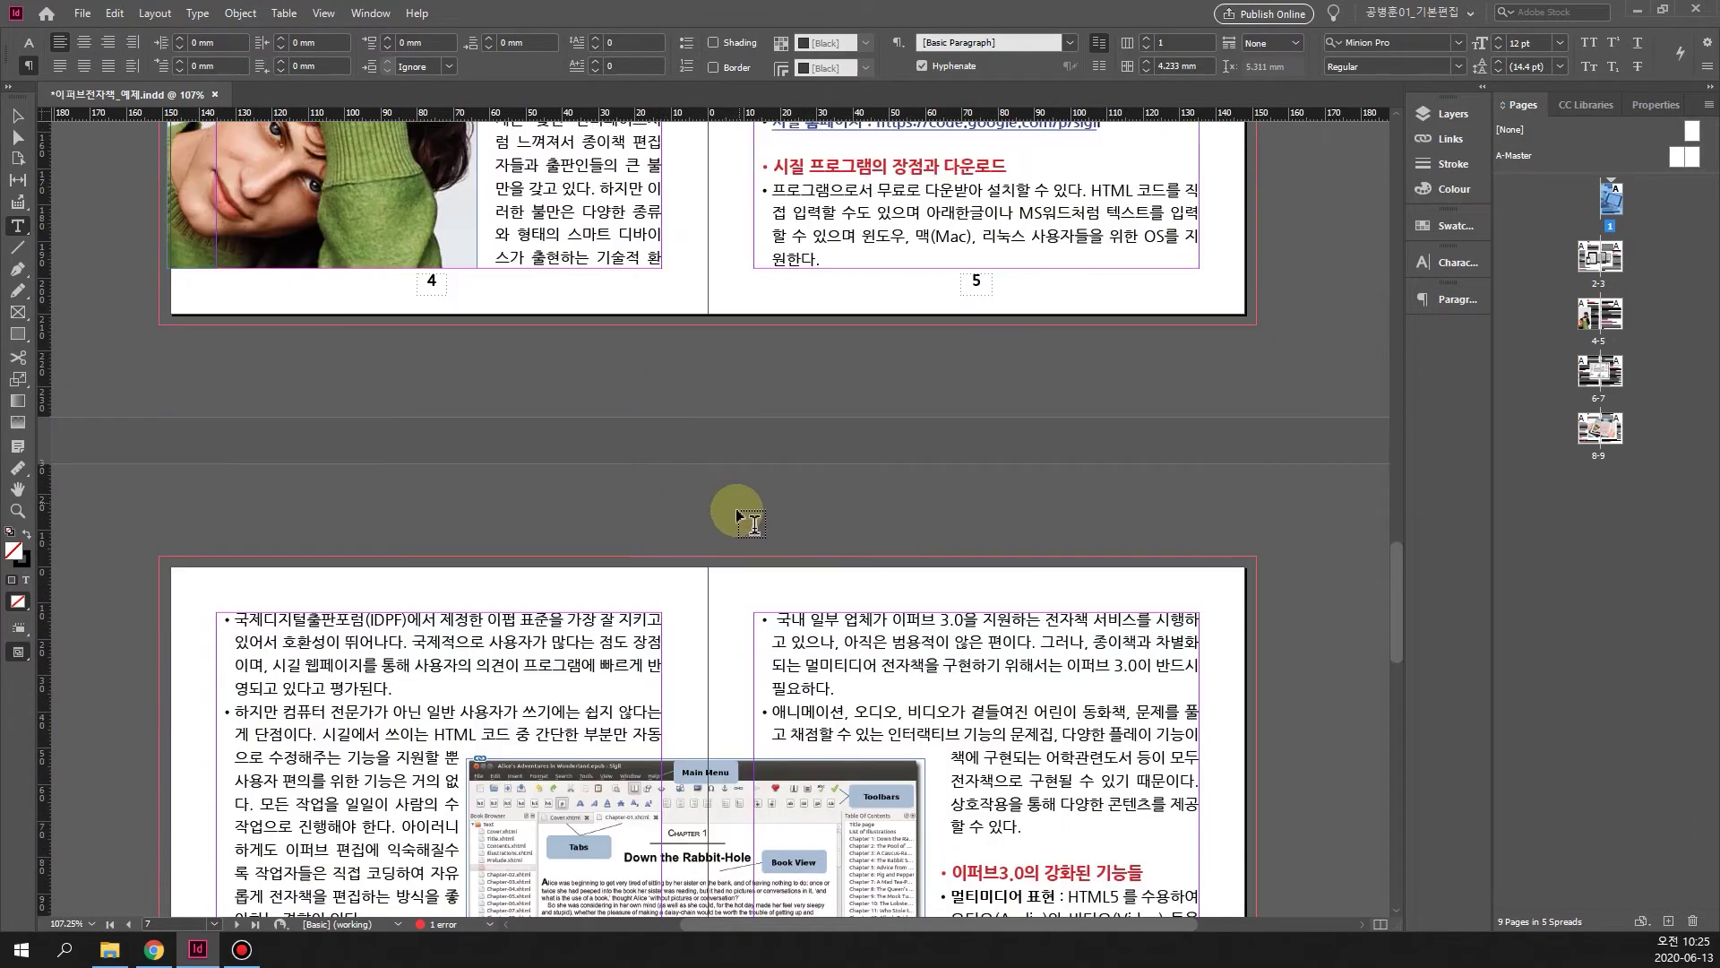
{"action": "scroll", "coordinate": [735, 517], "scroll_direction": "up", "scroll_amount": 10}
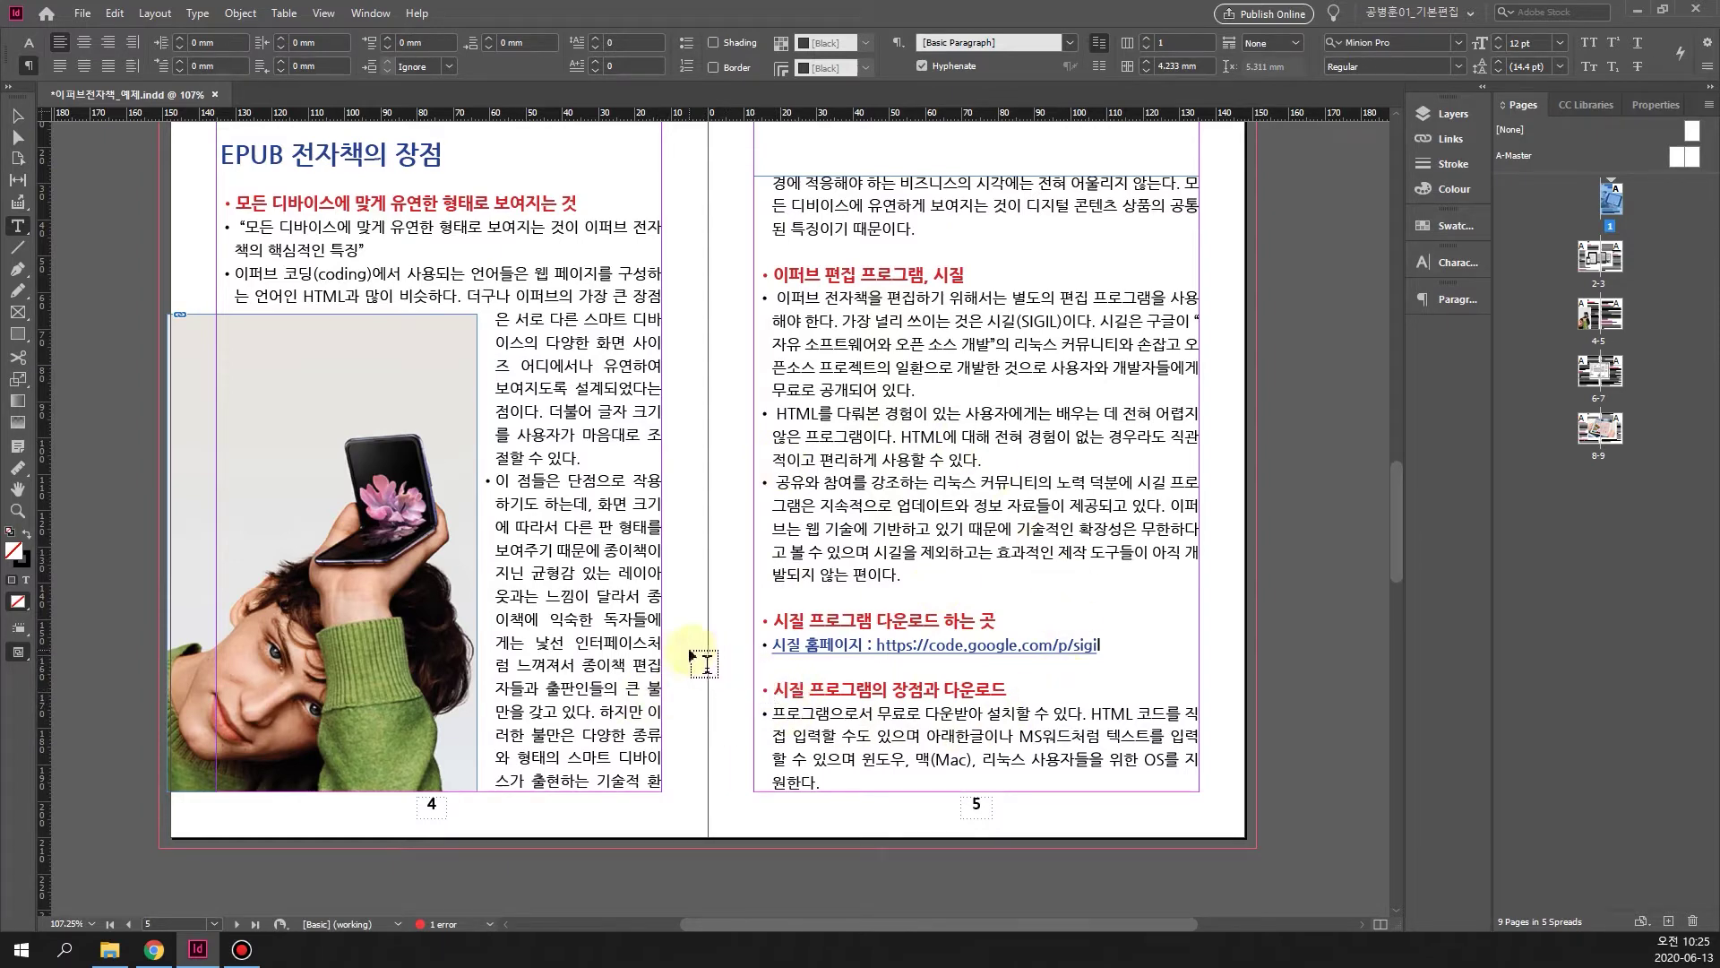
{"action": "scroll", "coordinate": [762, 618], "scroll_direction": "down", "scroll_amount": 4}
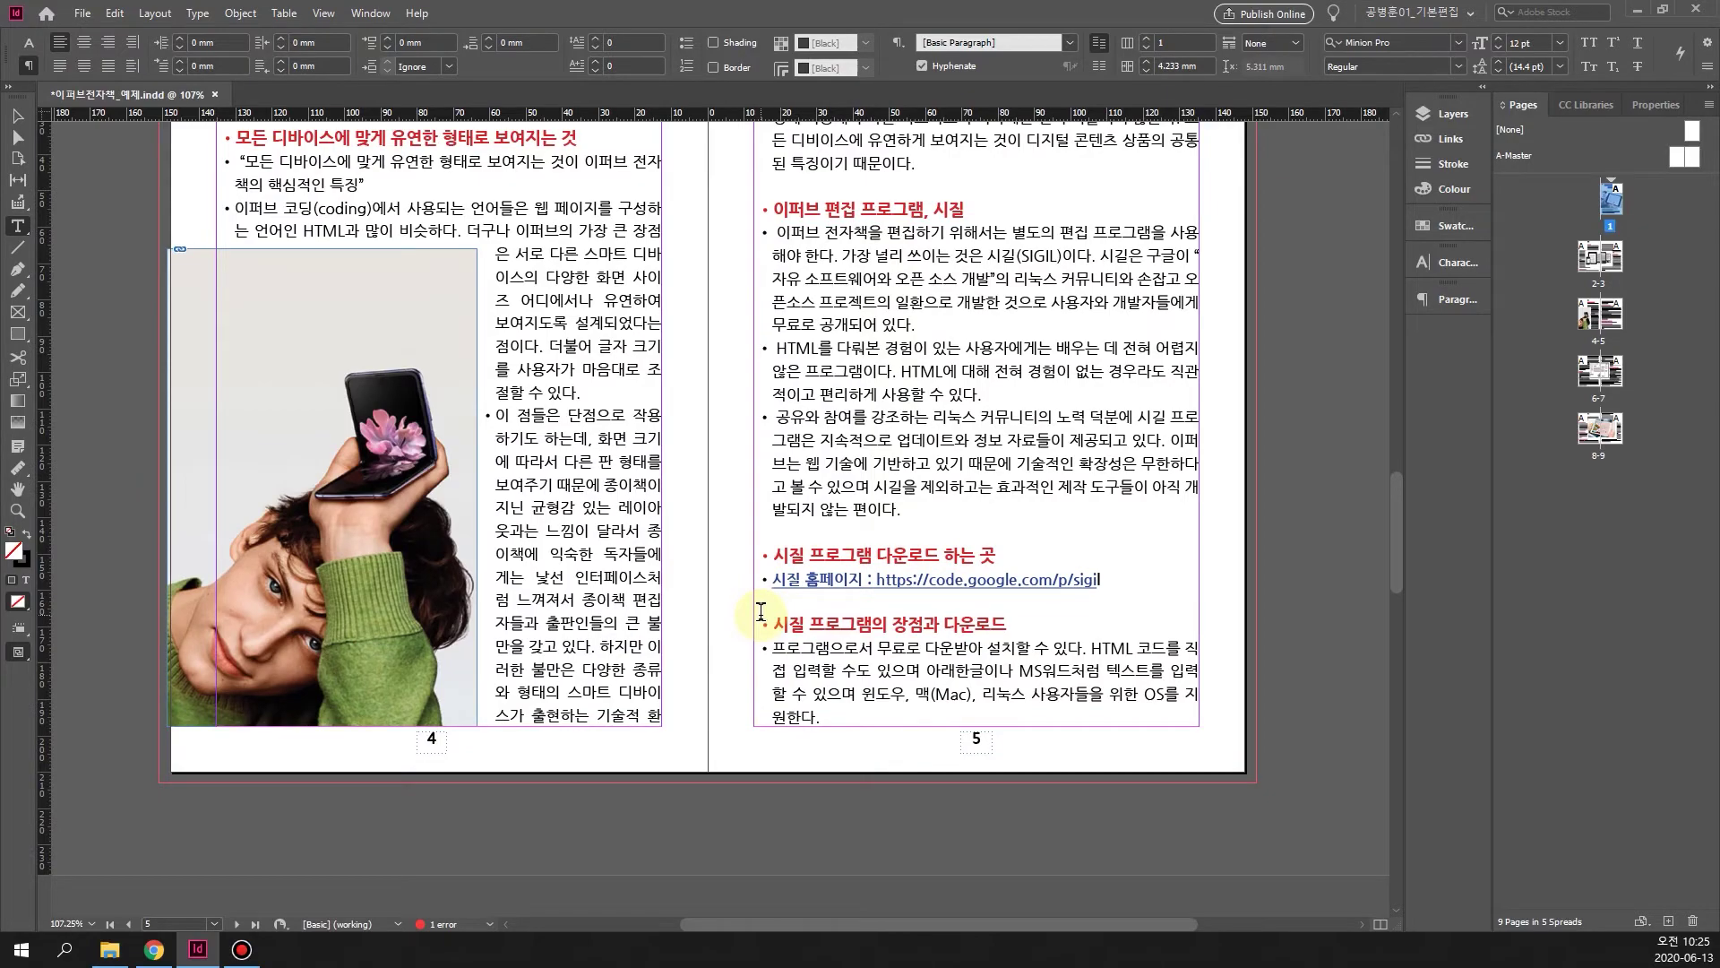
{"action": "scroll", "coordinate": [762, 616], "scroll_direction": "down", "scroll_amount": 8}
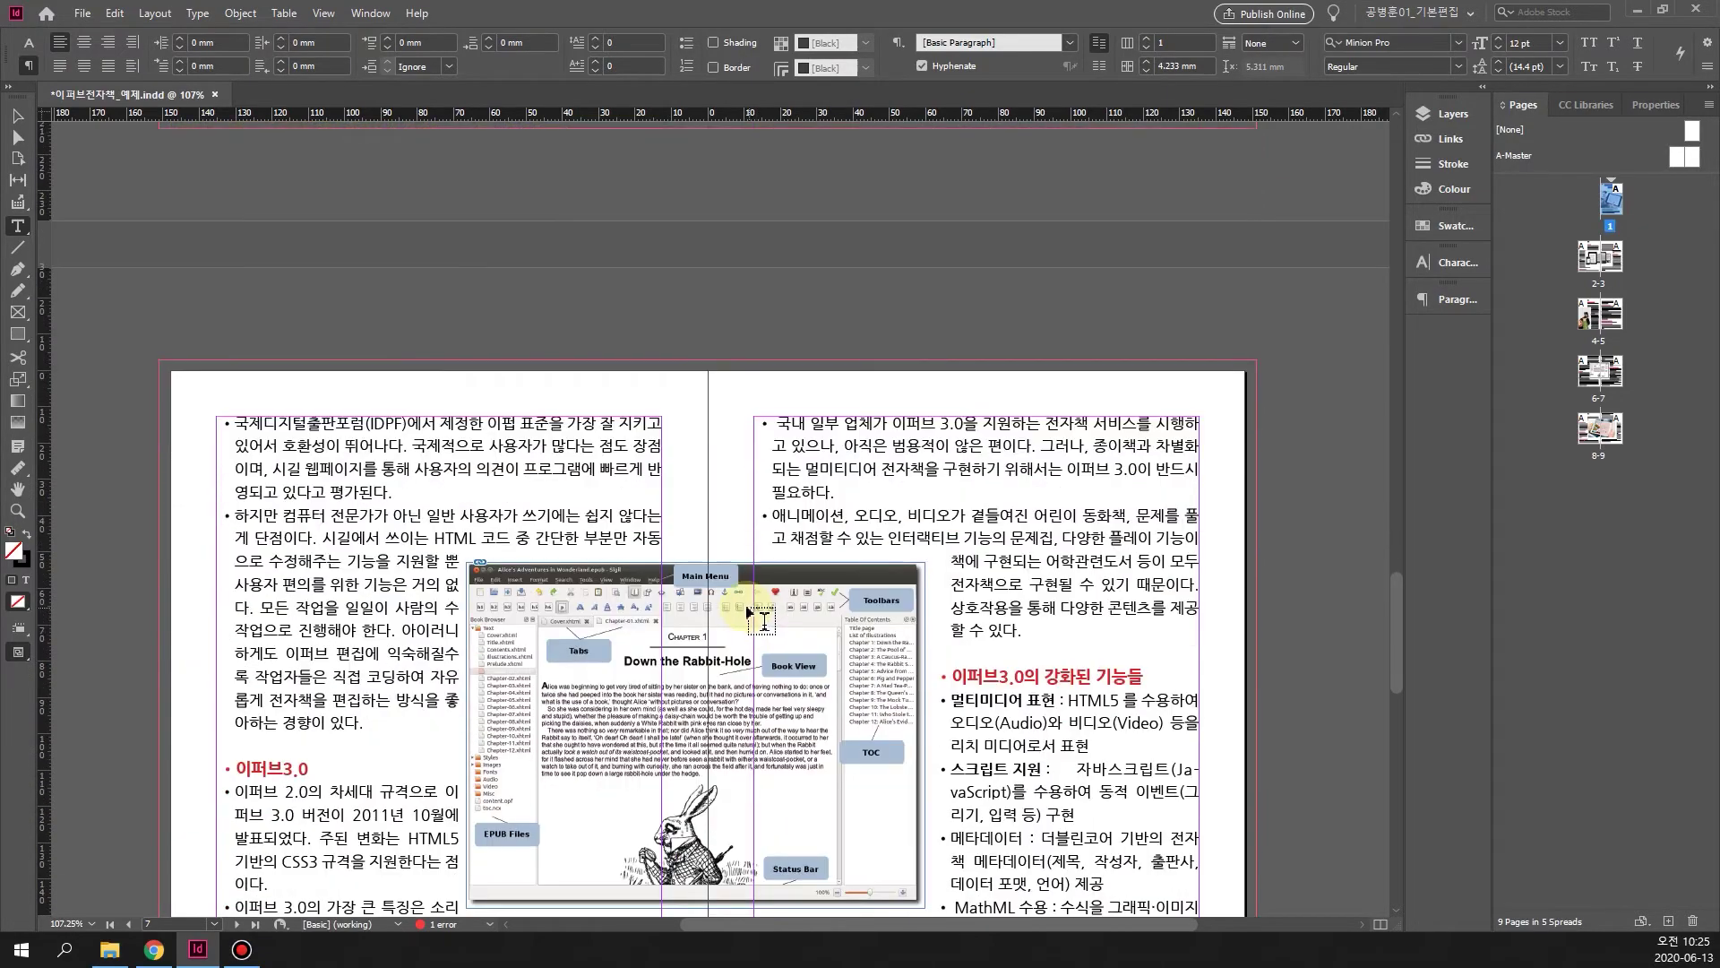
{"action": "scroll", "coordinate": [748, 612], "scroll_direction": "down", "scroll_amount": 1}
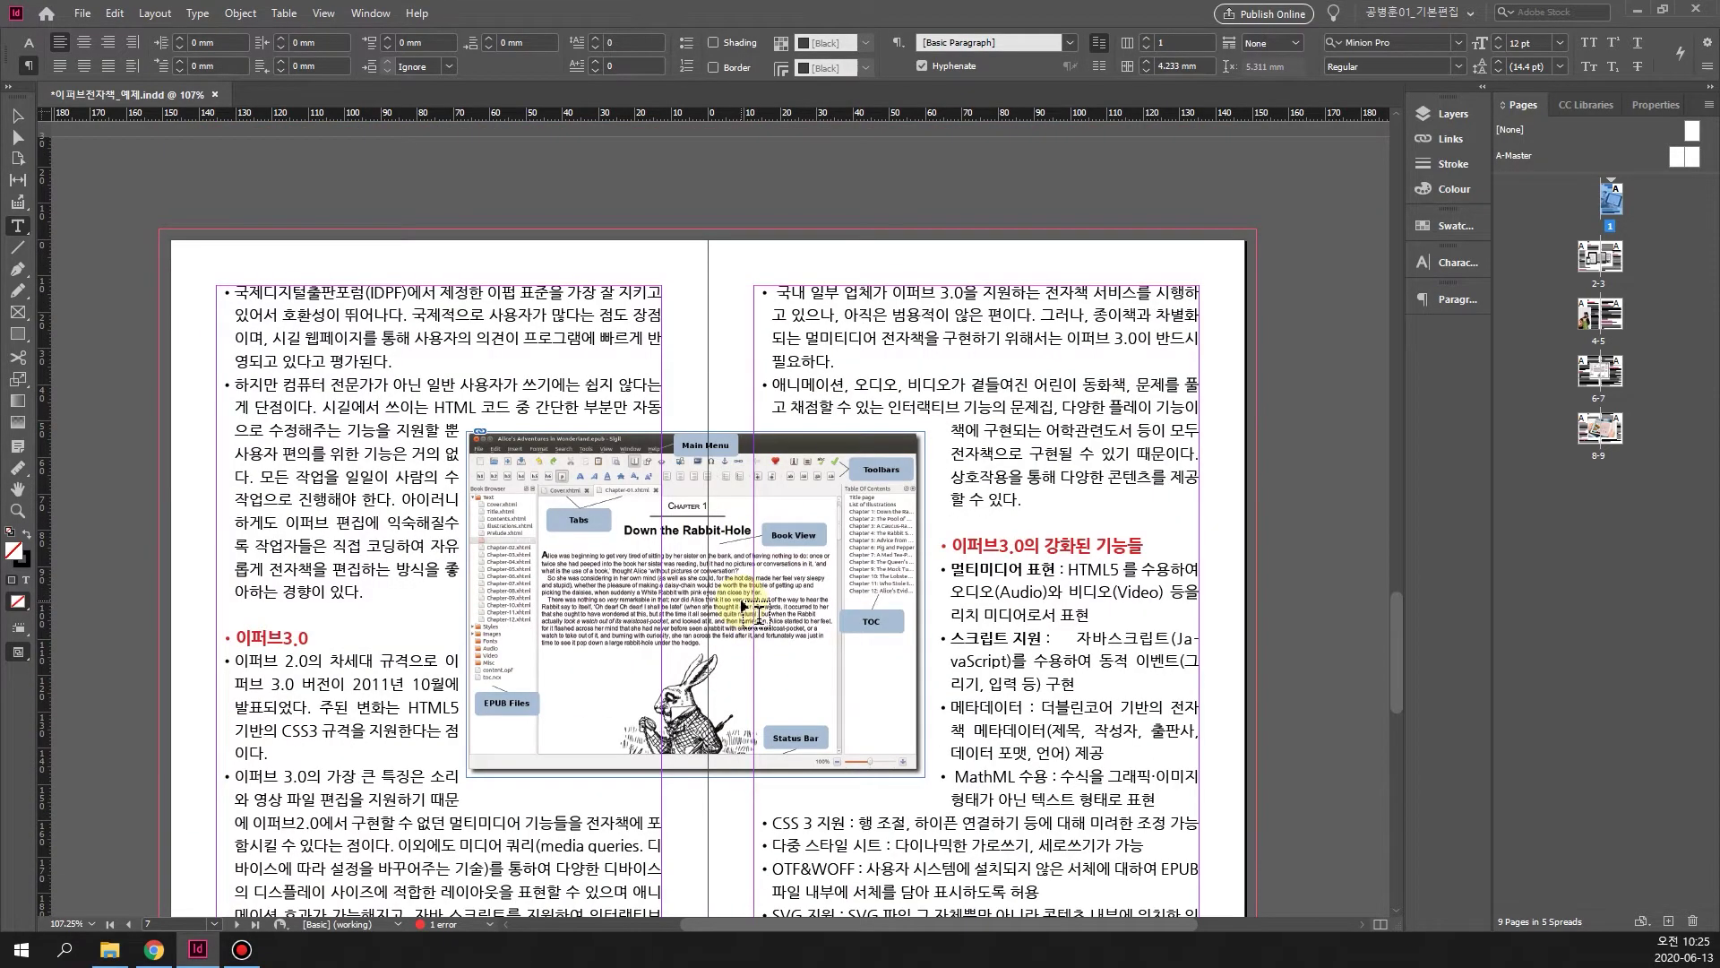
{"action": "scroll", "coordinate": [744, 606], "scroll_direction": "down", "scroll_amount": 2}
{"action": "scroll", "coordinate": [743, 606], "scroll_direction": "down", "scroll_amount": 8}
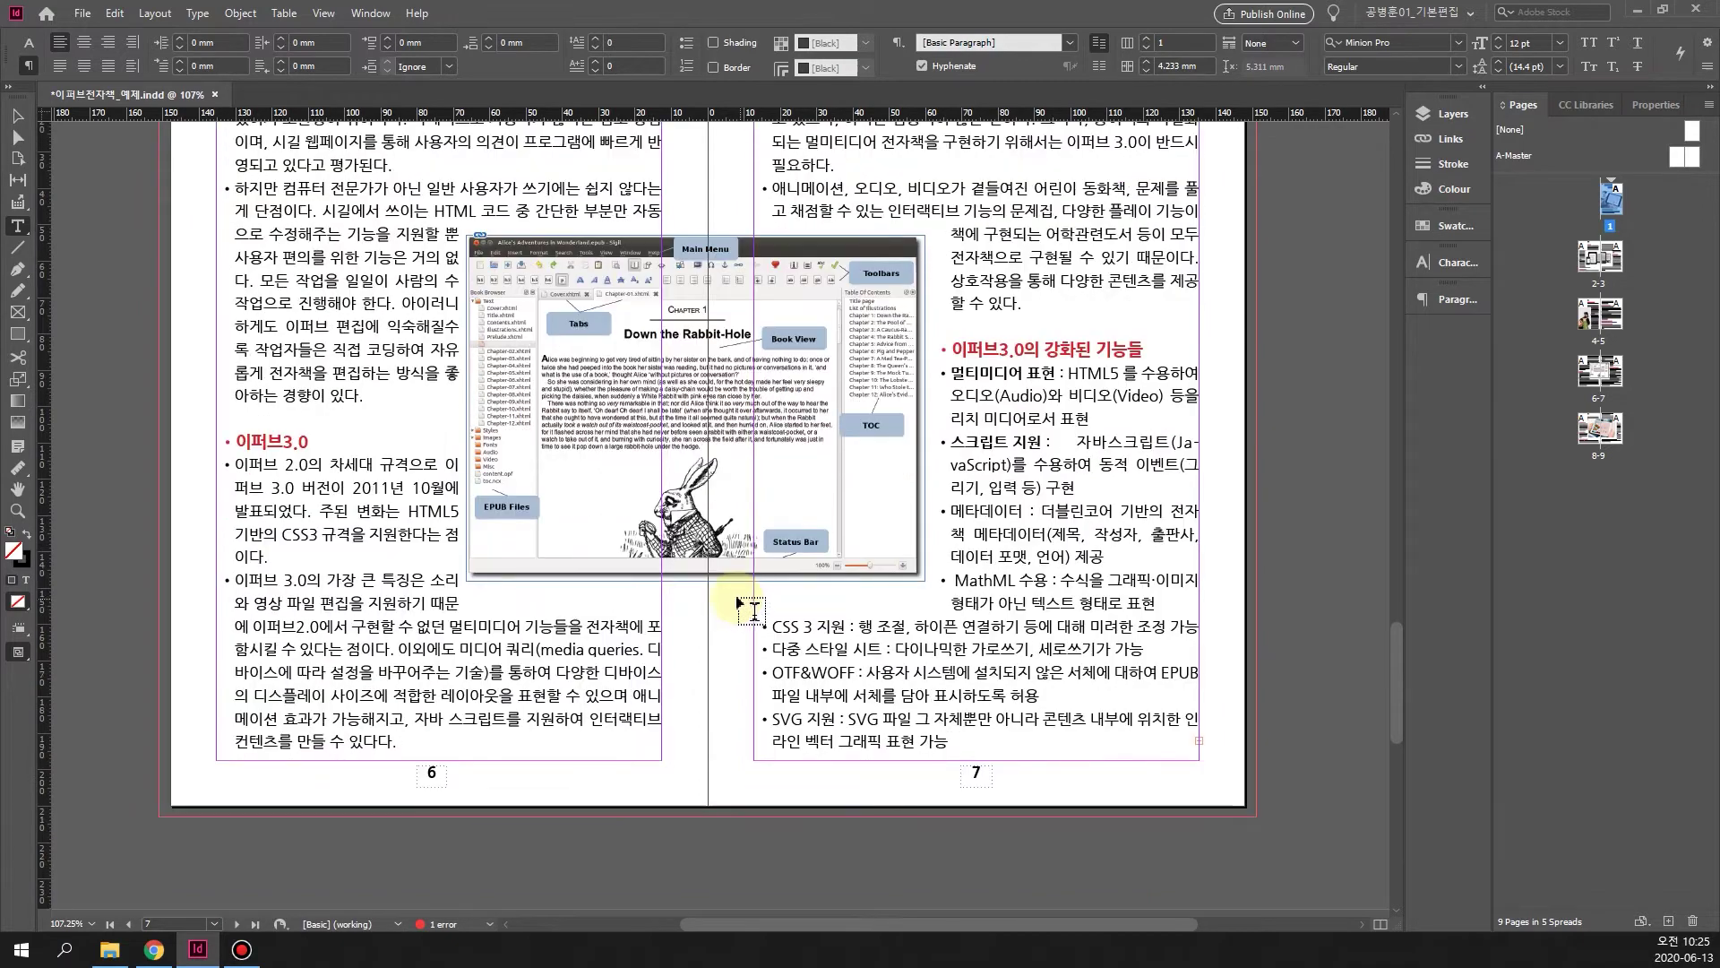
{"action": "scroll", "coordinate": [743, 605], "scroll_direction": "down", "scroll_amount": 6}
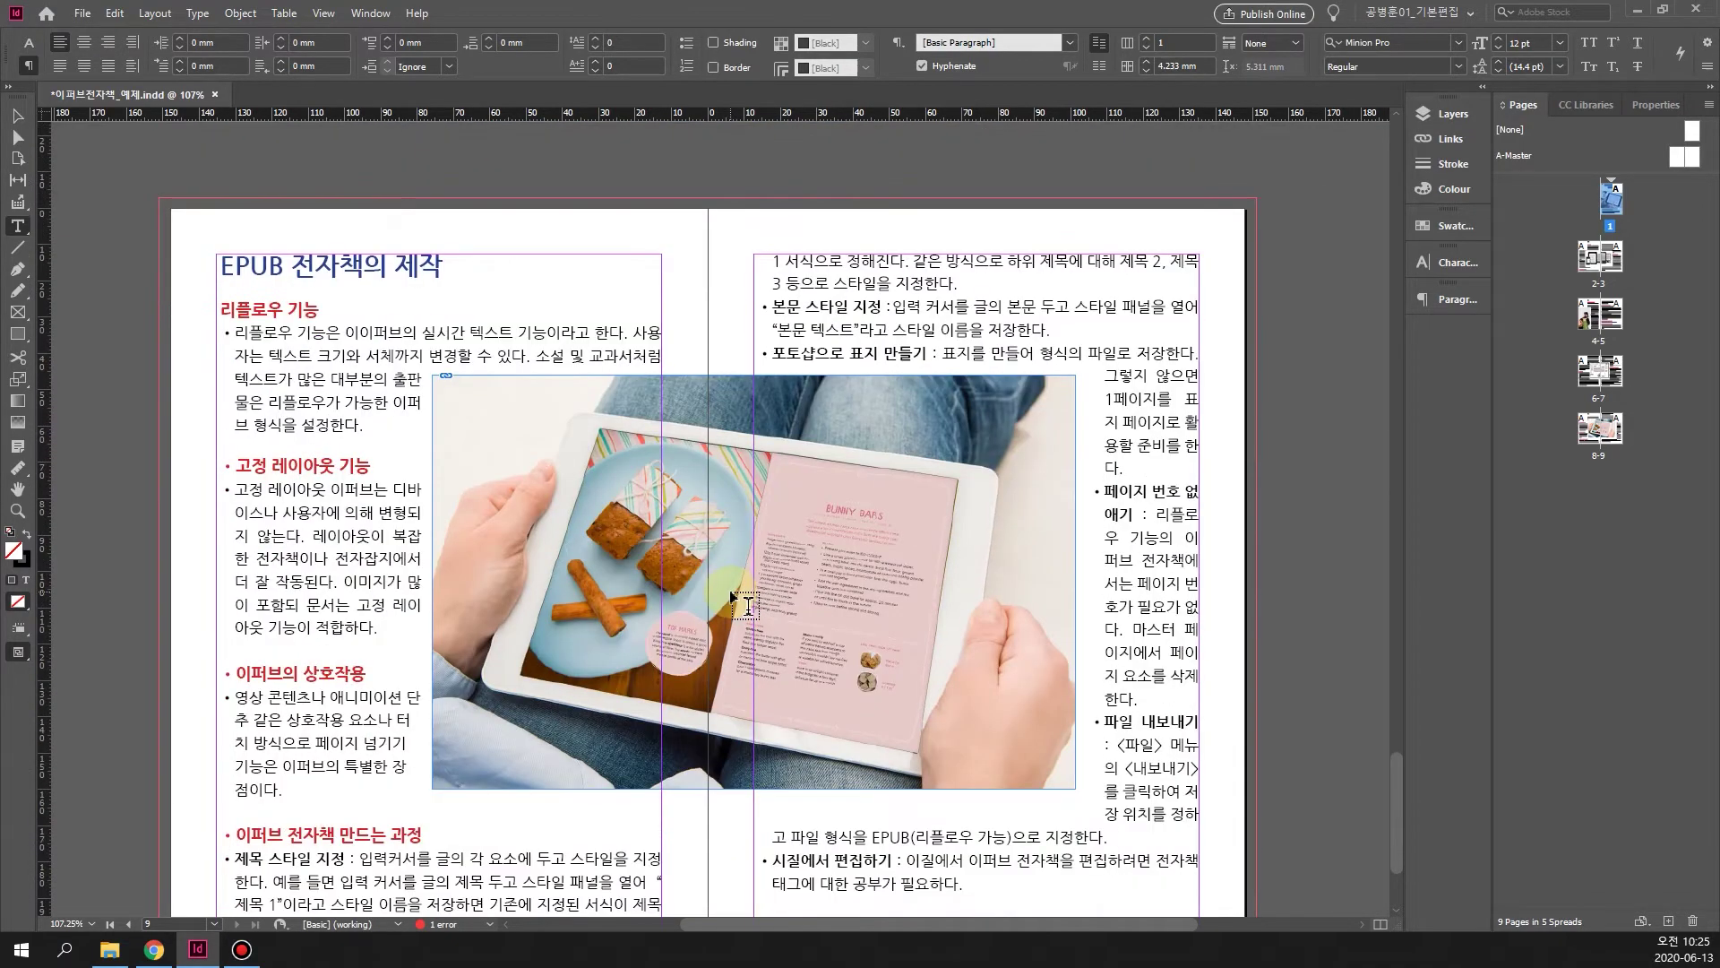
{"action": "scroll", "coordinate": [733, 595], "scroll_direction": "down", "scroll_amount": 3}
Go back through the spreads to the cover page and view its title, photo and question list.
{"action": "scroll", "coordinate": [728, 592], "scroll_direction": "up", "scroll_amount": 10}
{"action": "scroll", "coordinate": [721, 587], "scroll_direction": "up", "scroll_amount": 20}
{"action": "scroll", "coordinate": [660, 549], "scroll_direction": "up", "scroll_amount": 10}
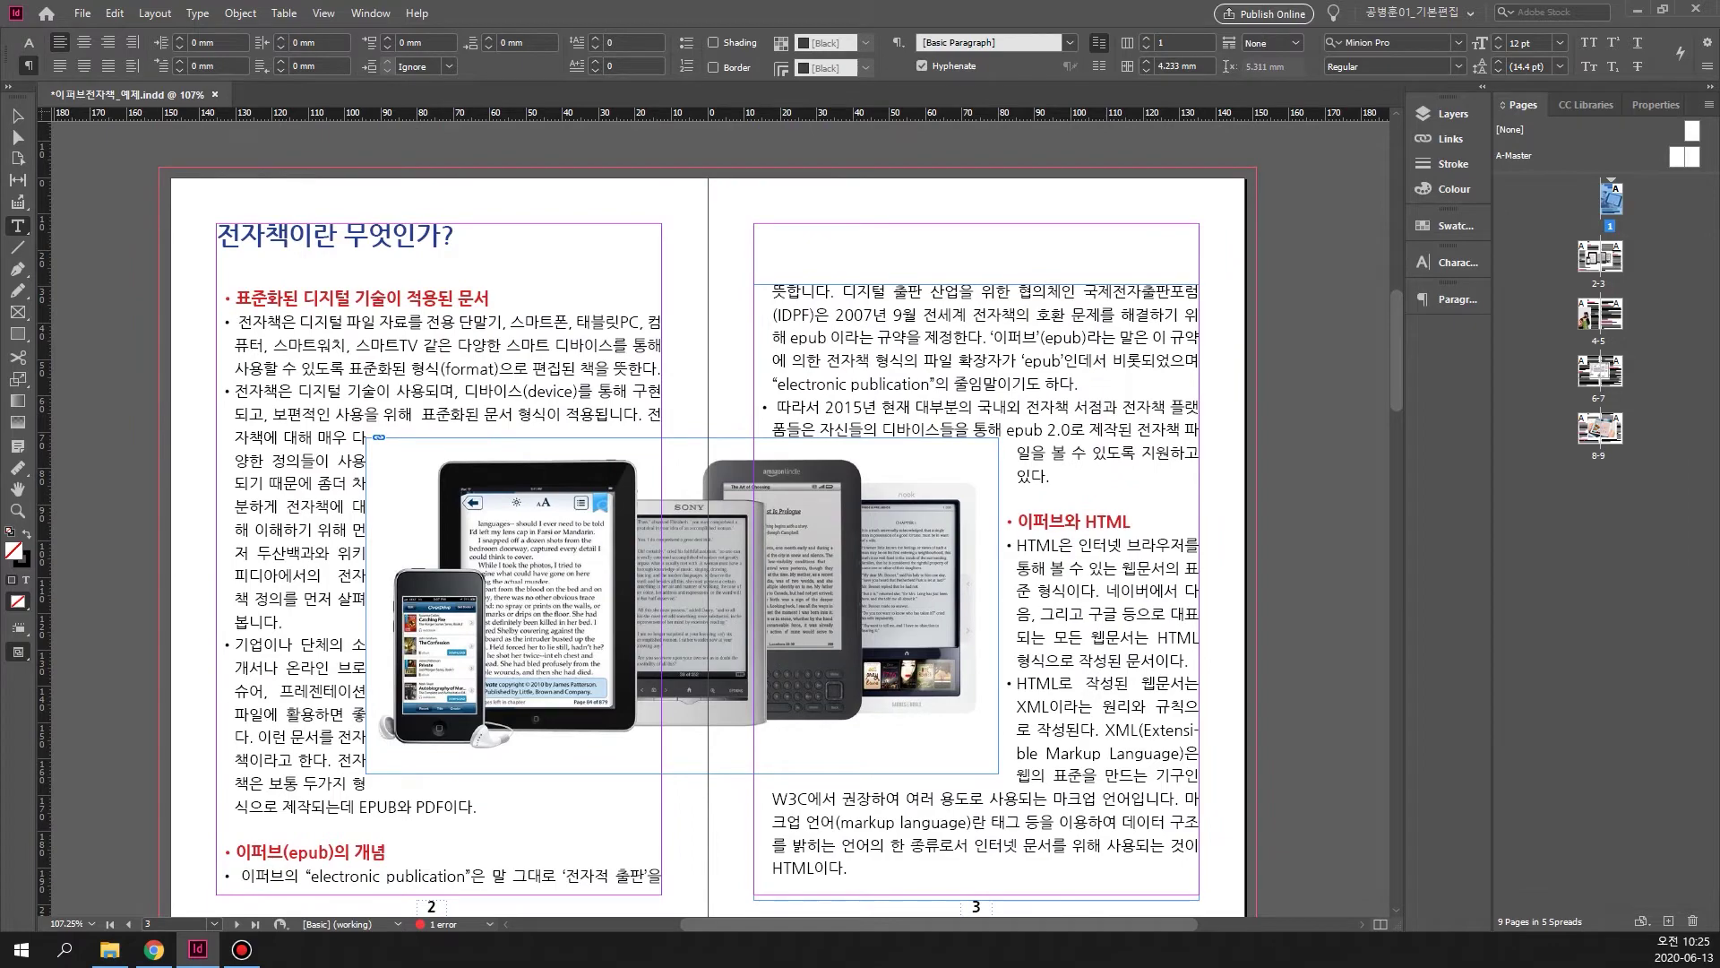
{"action": "scroll", "coordinate": [751, 550], "scroll_direction": "up", "scroll_amount": 3}
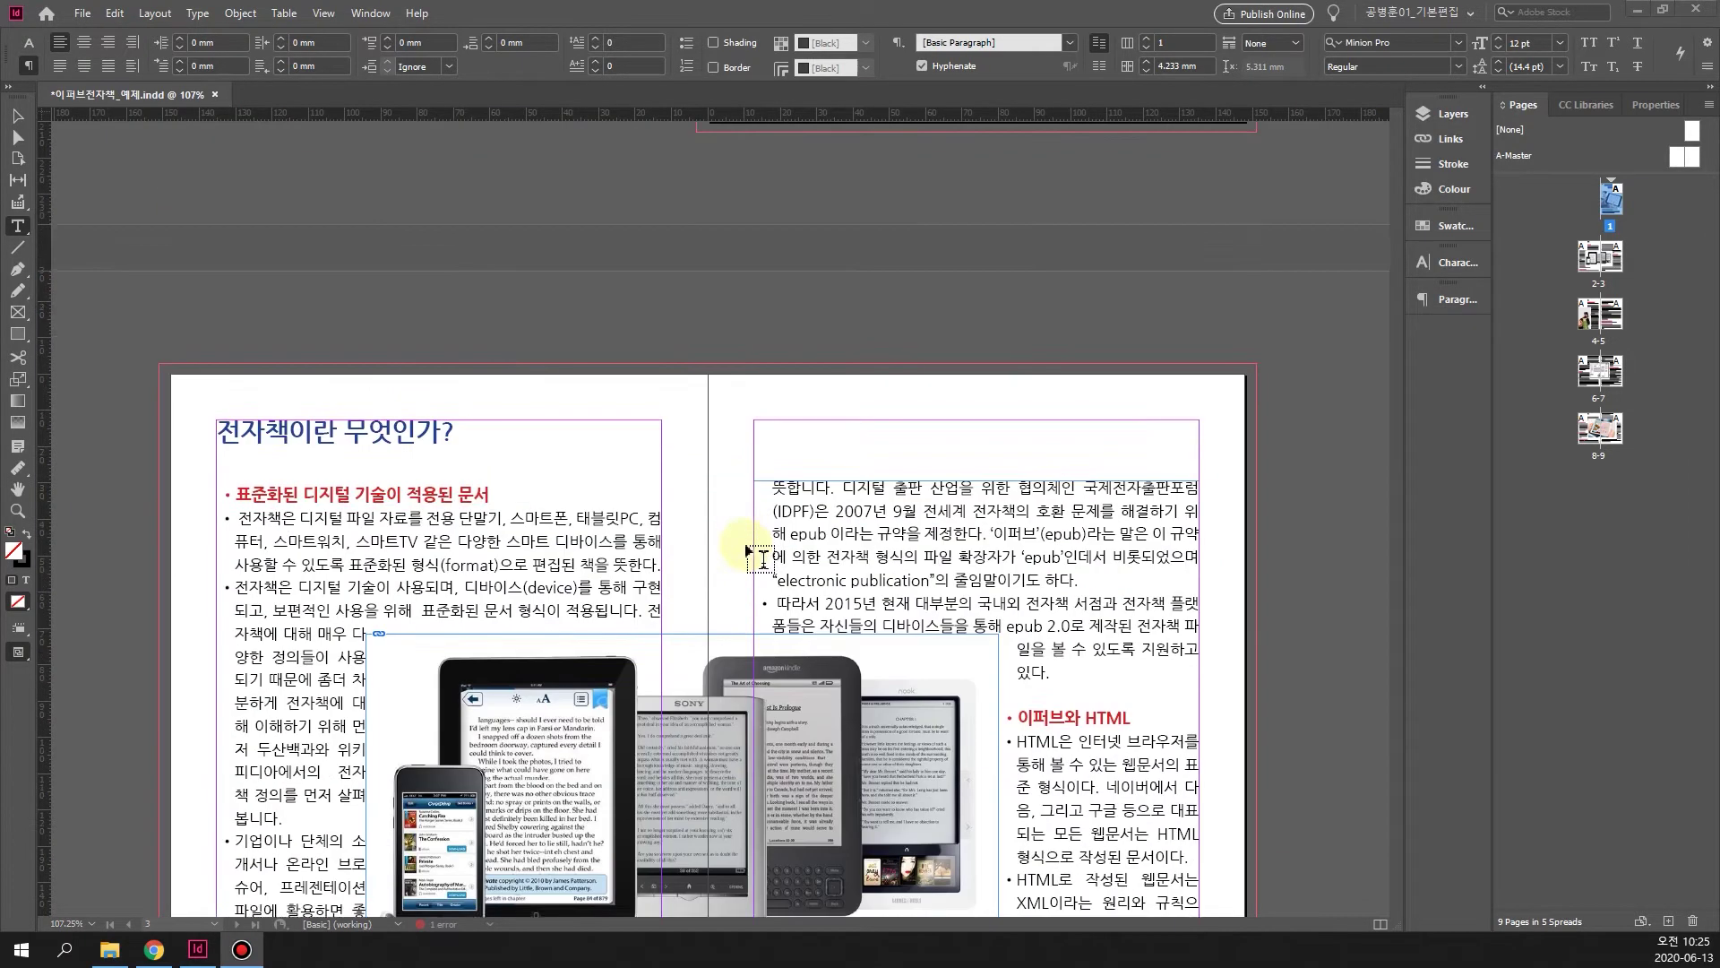
{"action": "scroll", "coordinate": [749, 551], "scroll_direction": "up", "scroll_amount": 13}
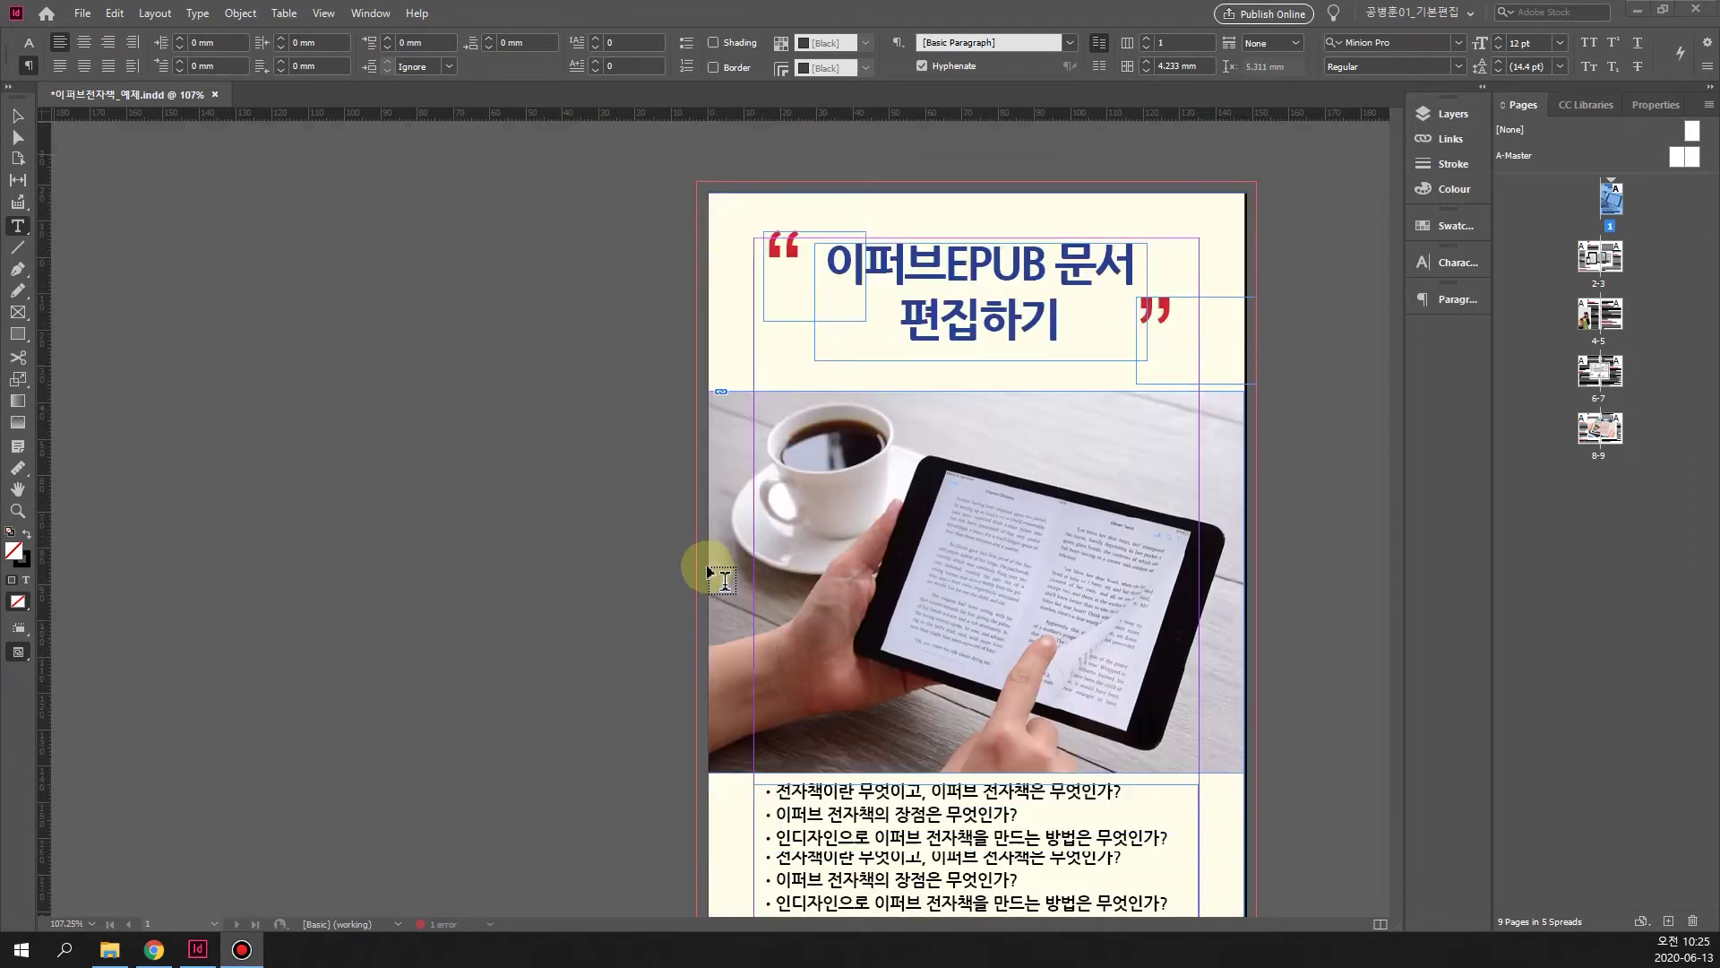
{"action": "scroll", "coordinate": [708, 574], "scroll_direction": "down", "scroll_amount": 3}
{"action": "scroll", "coordinate": [696, 596], "scroll_direction": "up", "scroll_amount": 1}
{"action": "scroll", "coordinate": [652, 575], "scroll_direction": "down", "scroll_amount": 1}
{"action": "scroll", "coordinate": [648, 577], "scroll_direction": "up", "scroll_amount": 2}
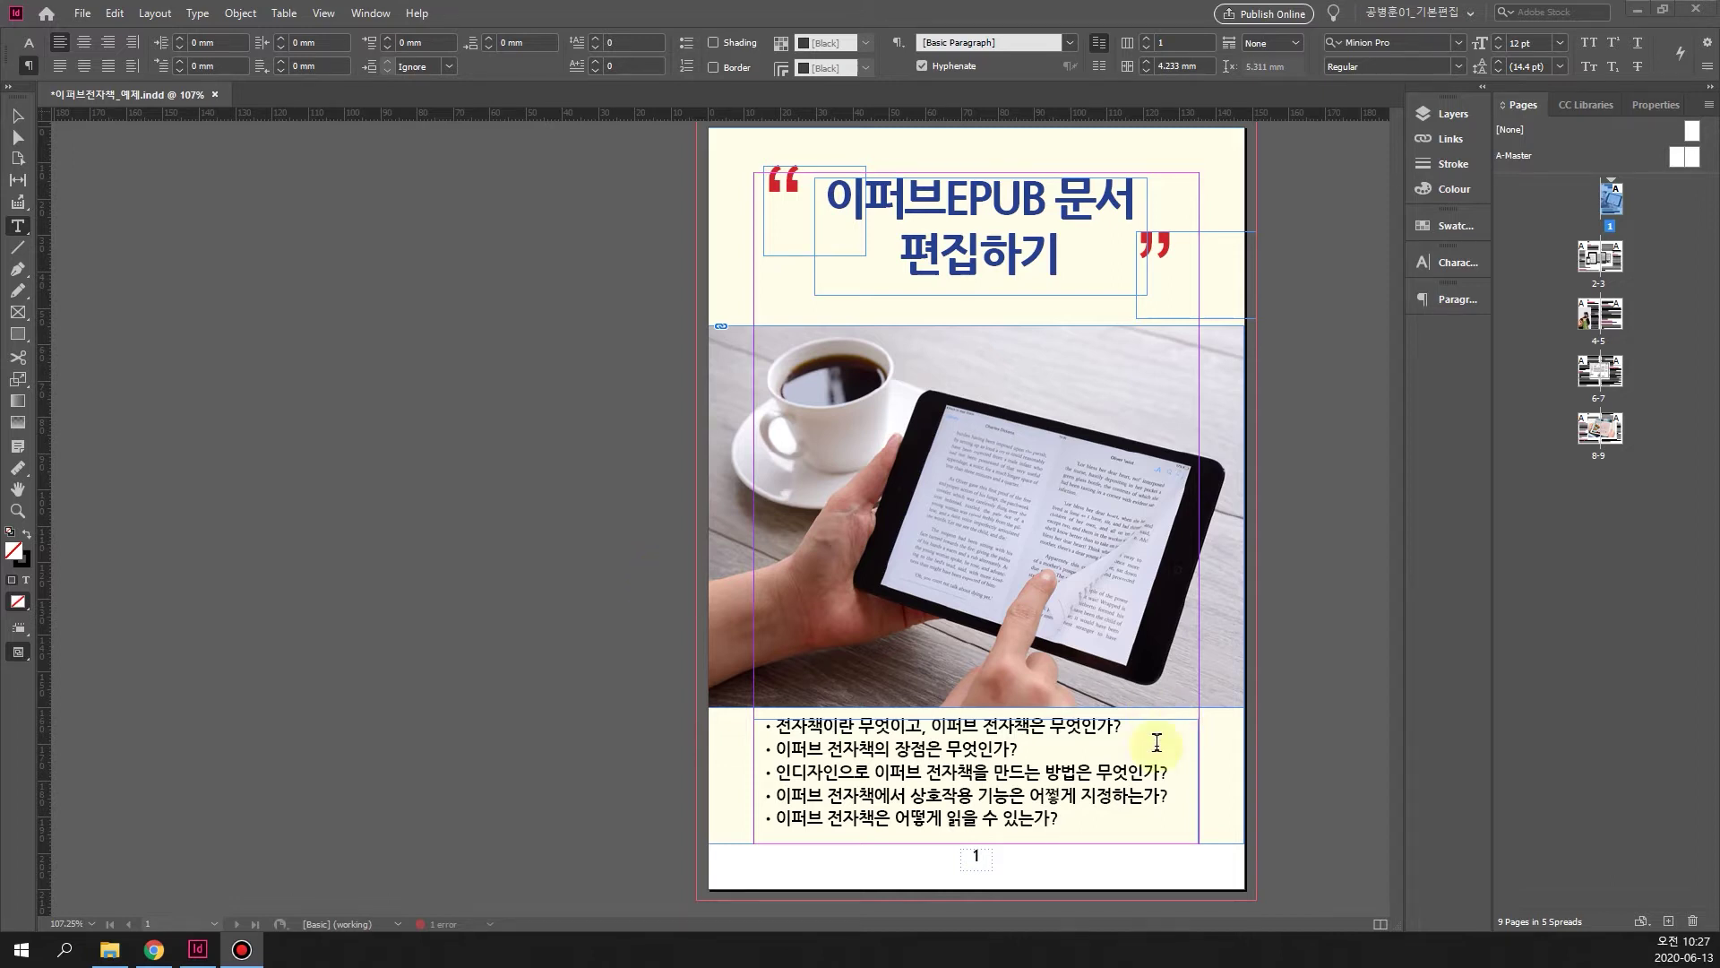
{"action": "left_click_drag", "start_coordinate": [1050, 796], "coordinate": [1065, 796]}
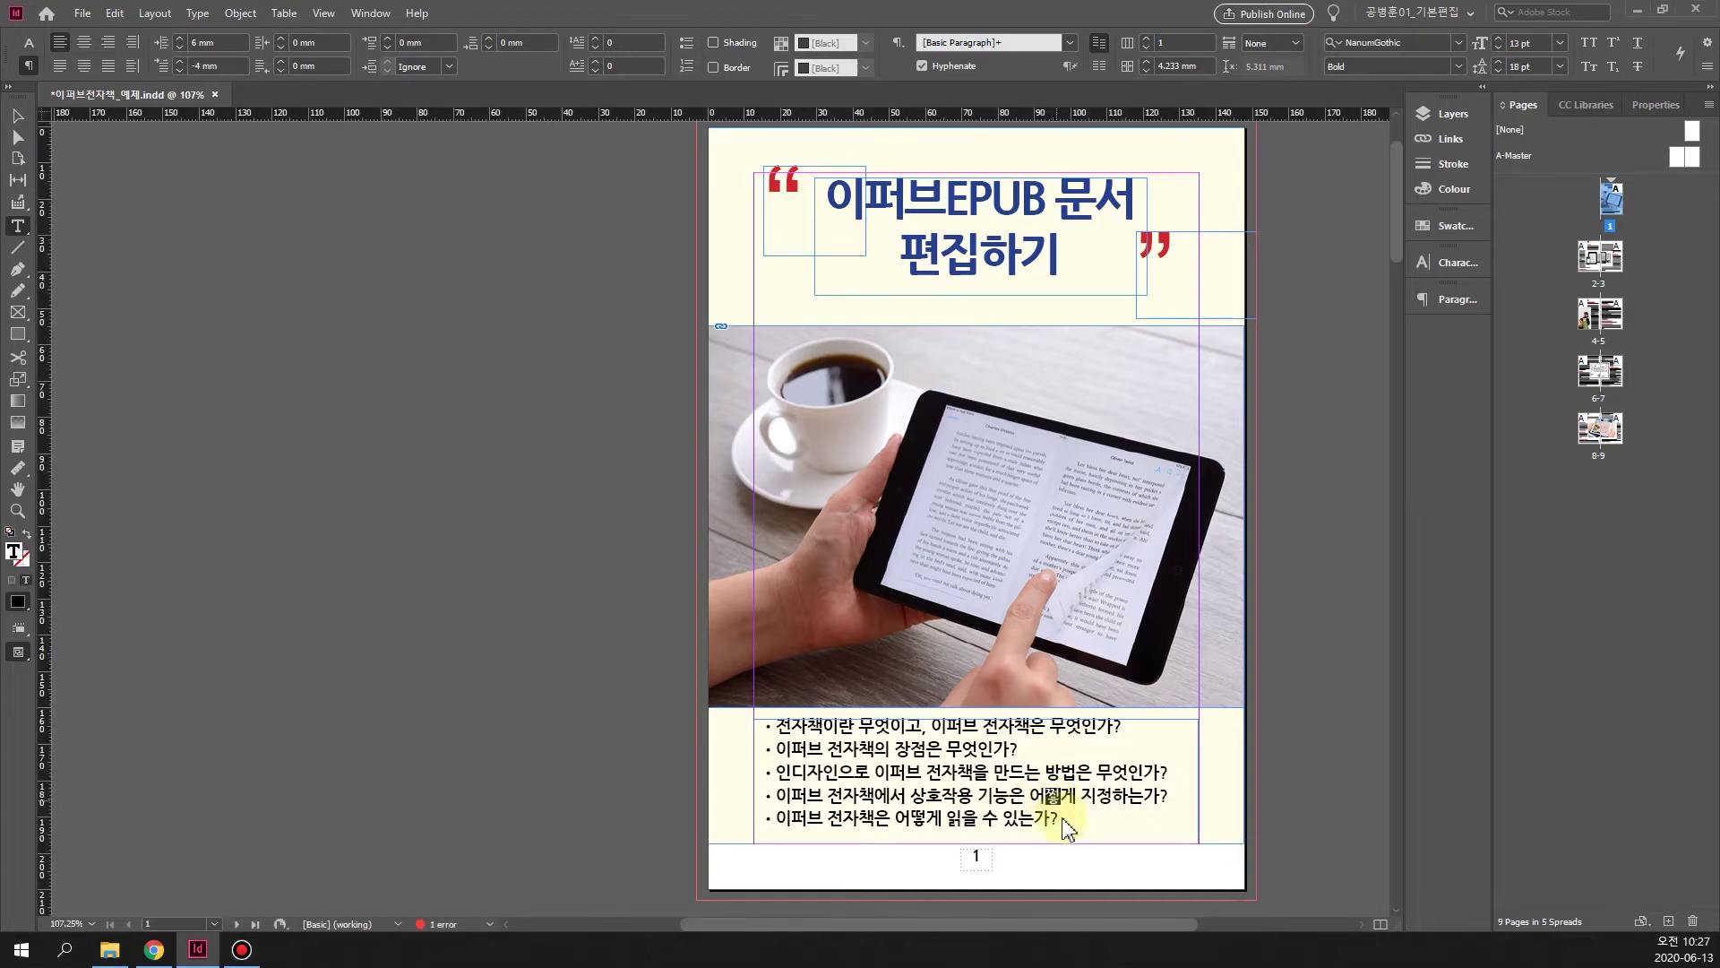
{"action": "key", "text": "BackSpace"}
{"action": "key", "text": "ctrl+z"}
Review the e-book content on the spreads of pages 2-3 and pages 4-5.
{"action": "scroll", "coordinate": [976, 704], "scroll_direction": "down", "scroll_amount": 3}
{"action": "scroll", "coordinate": [977, 708], "scroll_direction": "down", "scroll_amount": 7}
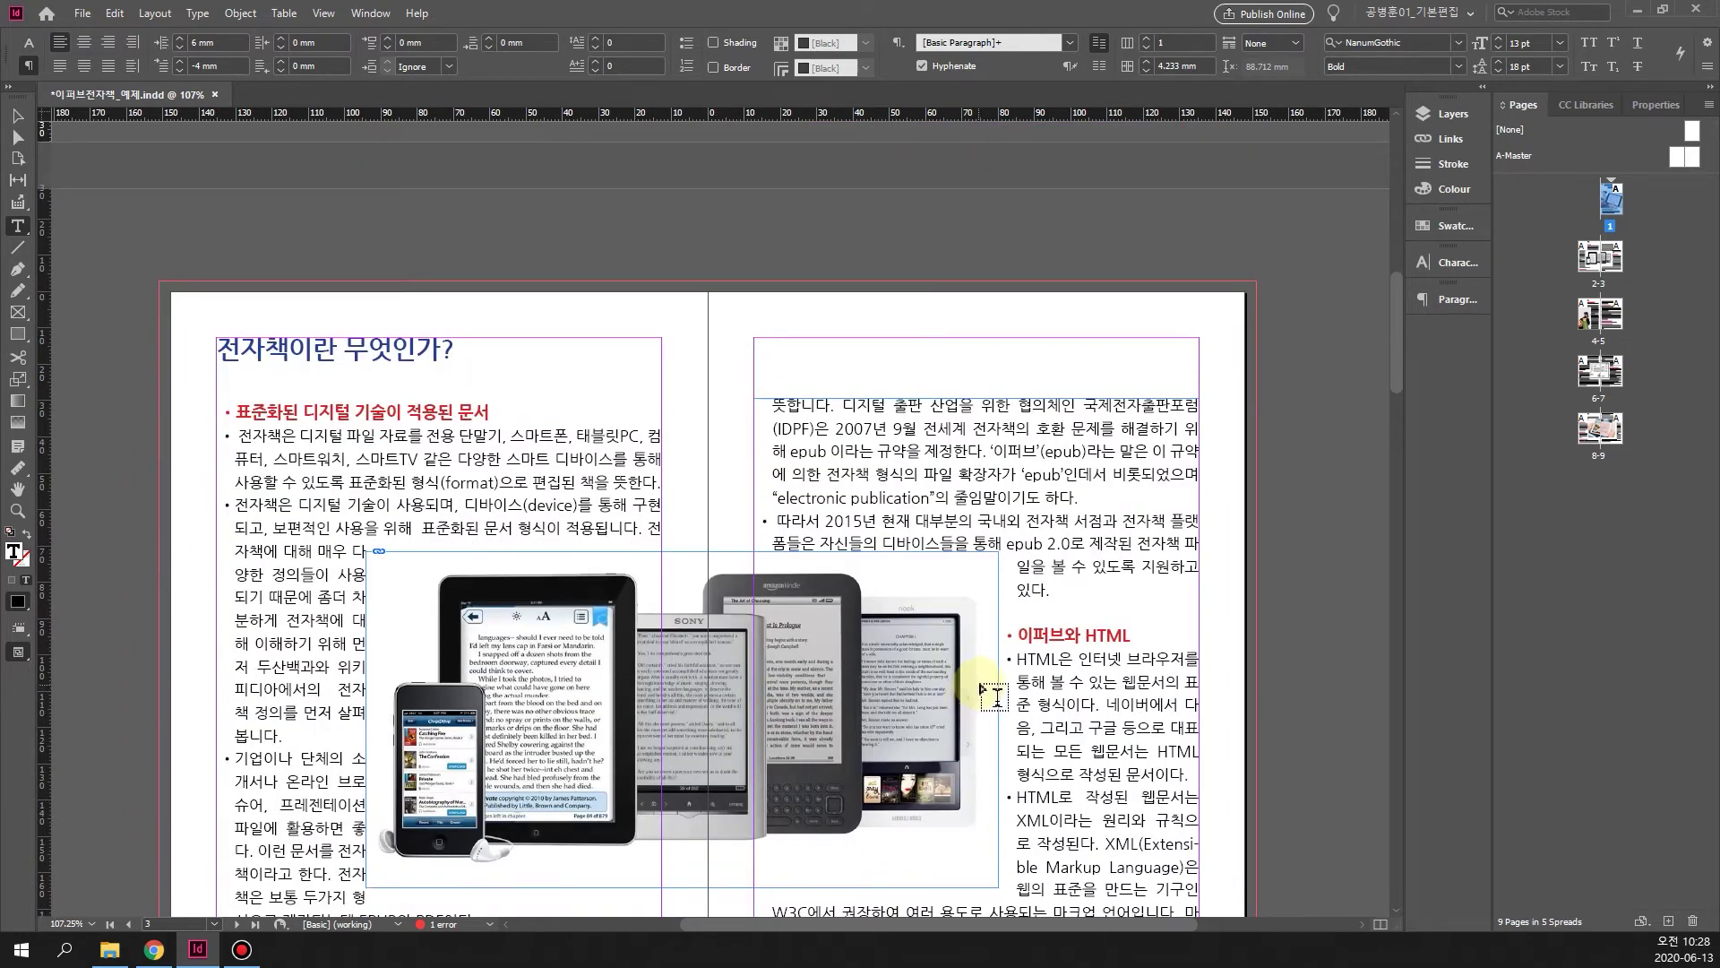
{"action": "scroll", "coordinate": [987, 713], "scroll_direction": "down", "scroll_amount": 1}
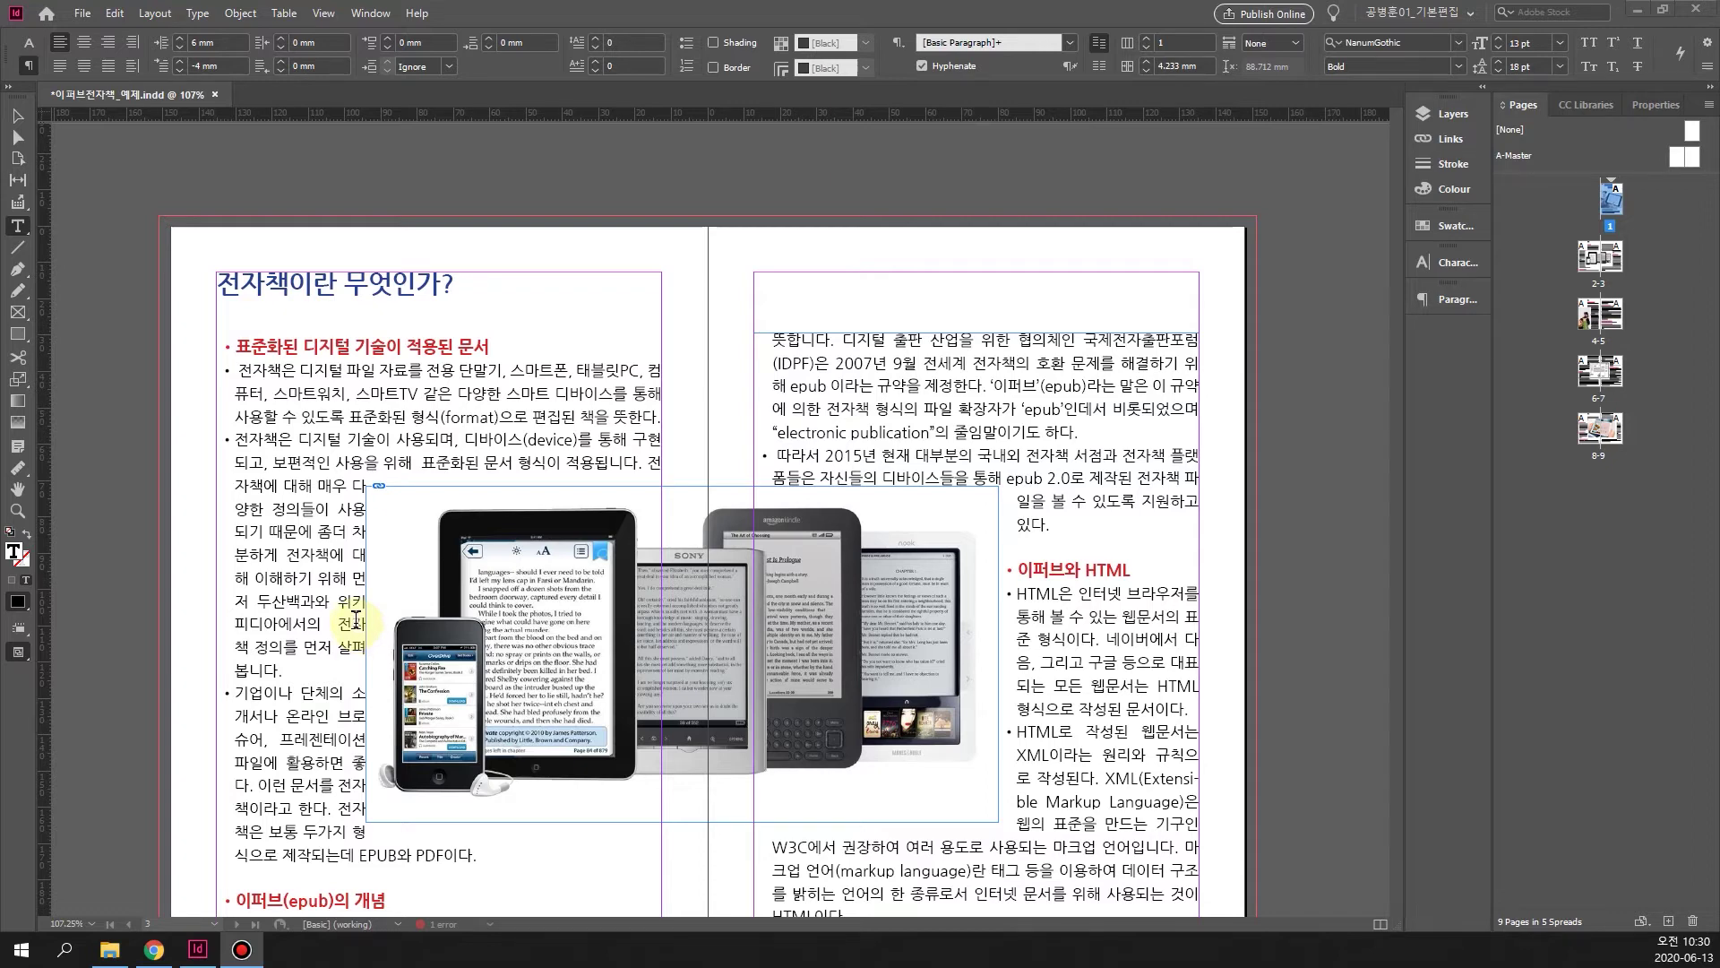
{"action": "scroll", "coordinate": [358, 623], "scroll_direction": "down", "scroll_amount": 1}
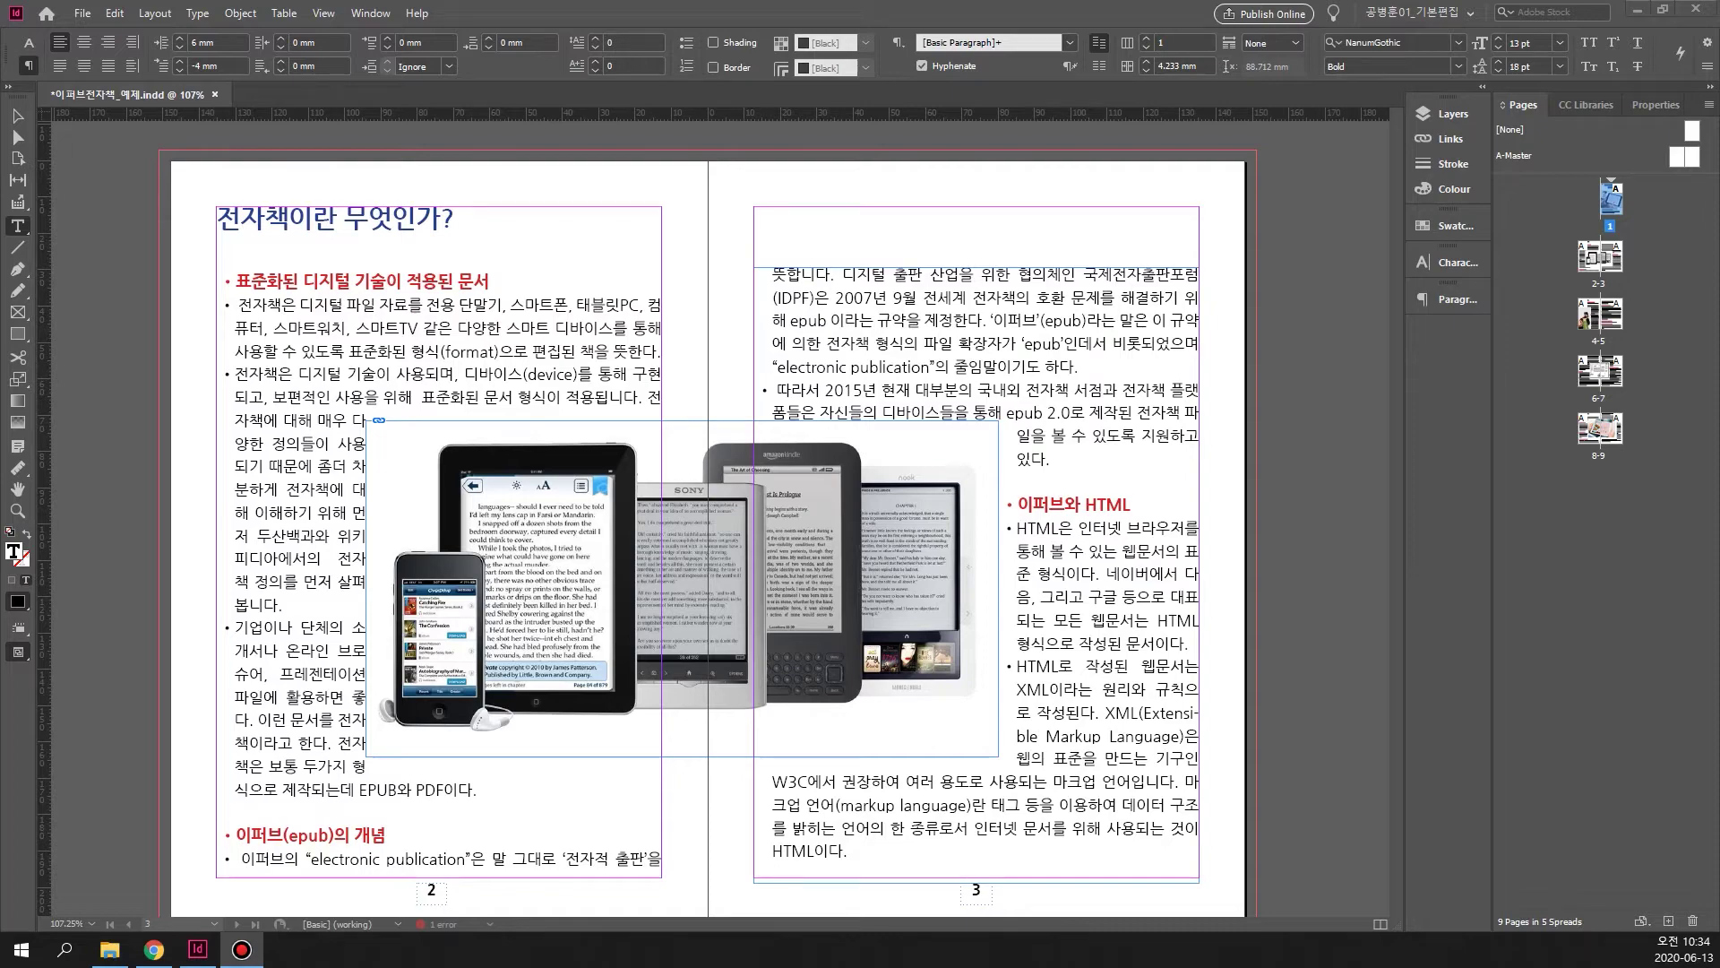
{"action": "scroll", "coordinate": [945, 647], "scroll_direction": "down", "scroll_amount": 7}
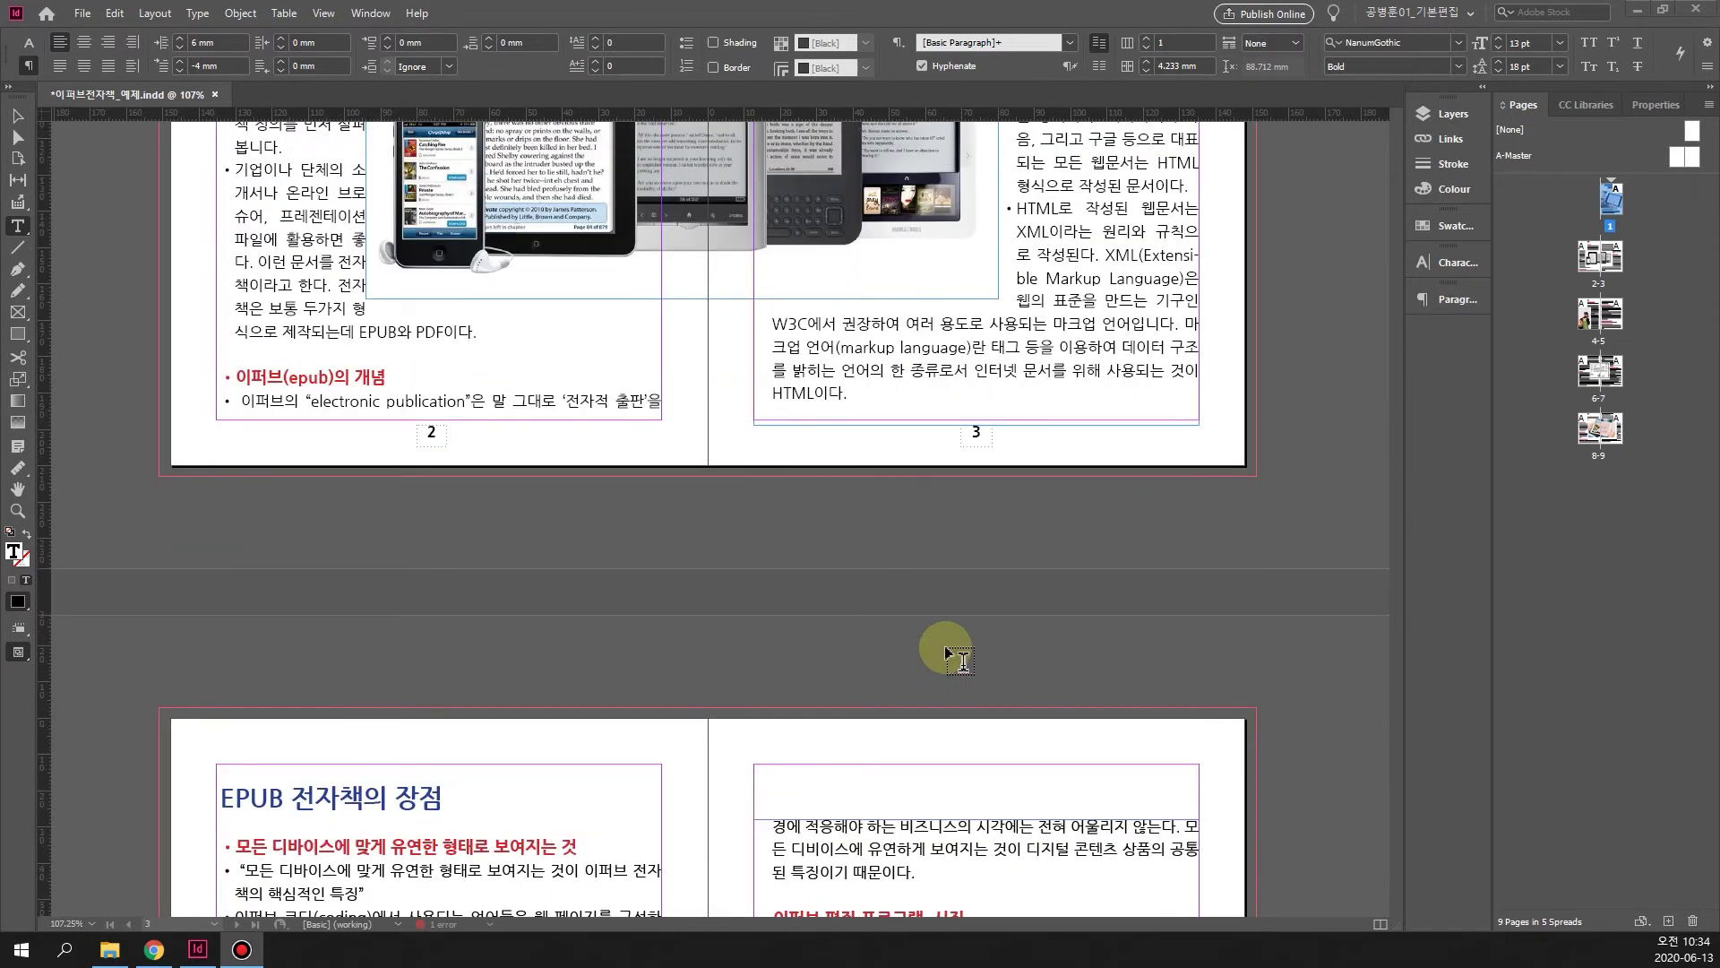
{"action": "scroll", "coordinate": [944, 645], "scroll_direction": "down", "scroll_amount": 8}
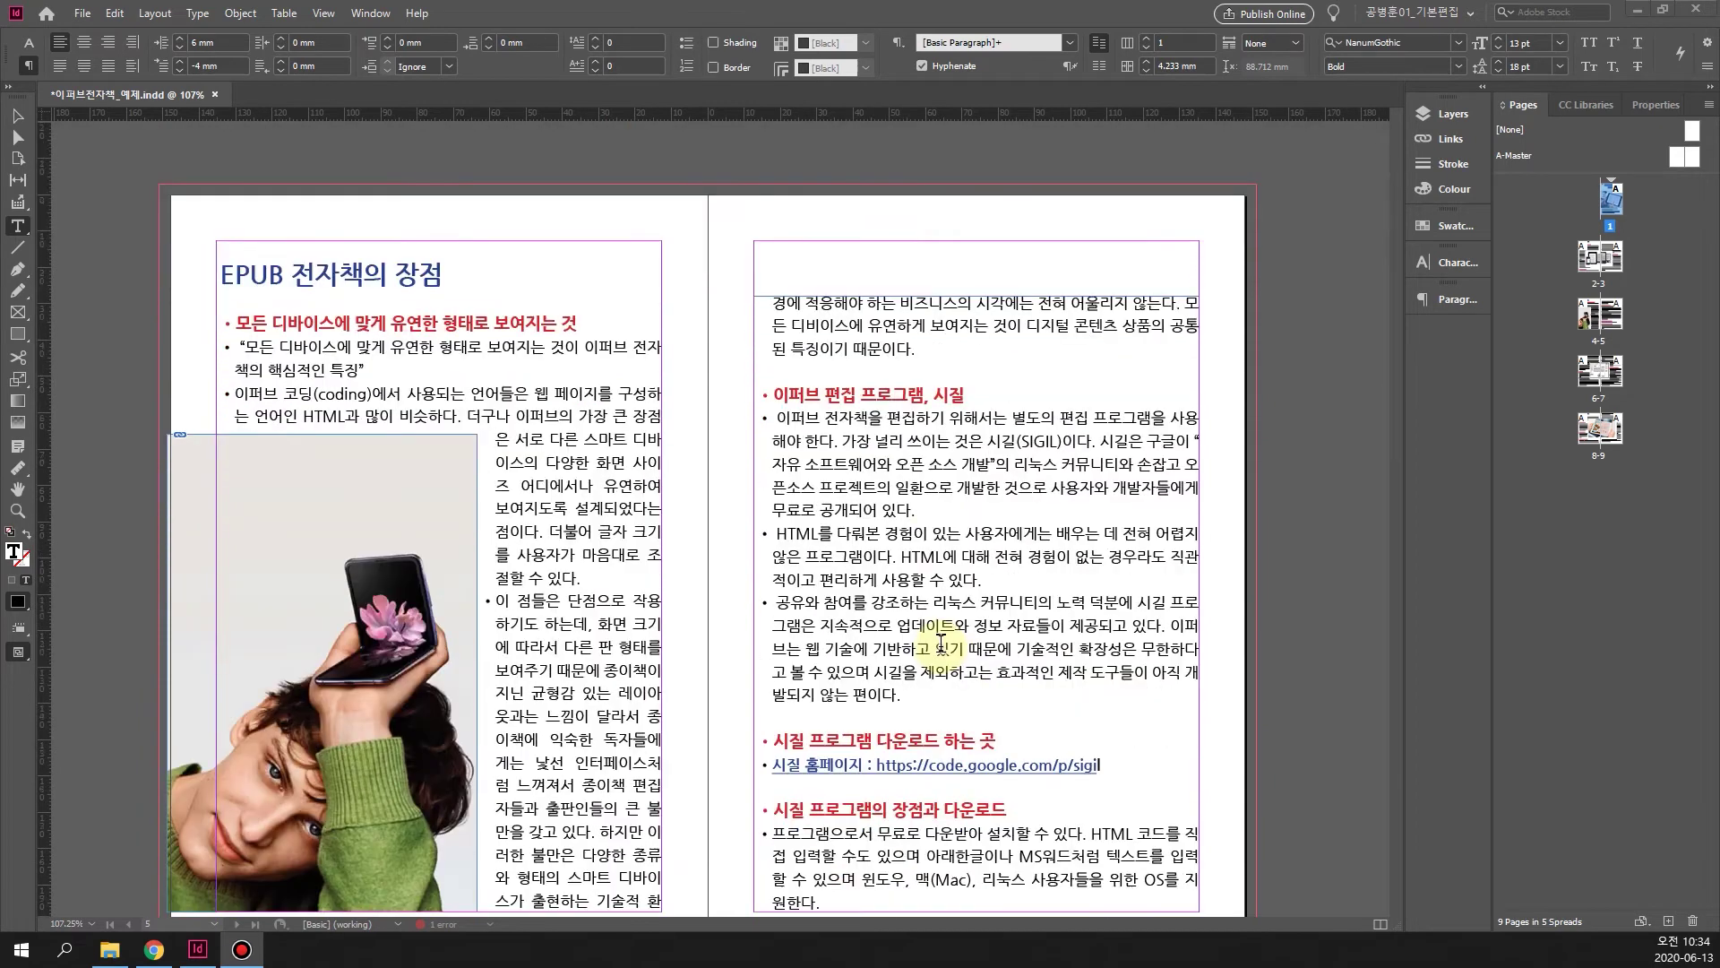
{"action": "scroll", "coordinate": [940, 643], "scroll_direction": "down", "scroll_amount": 1}
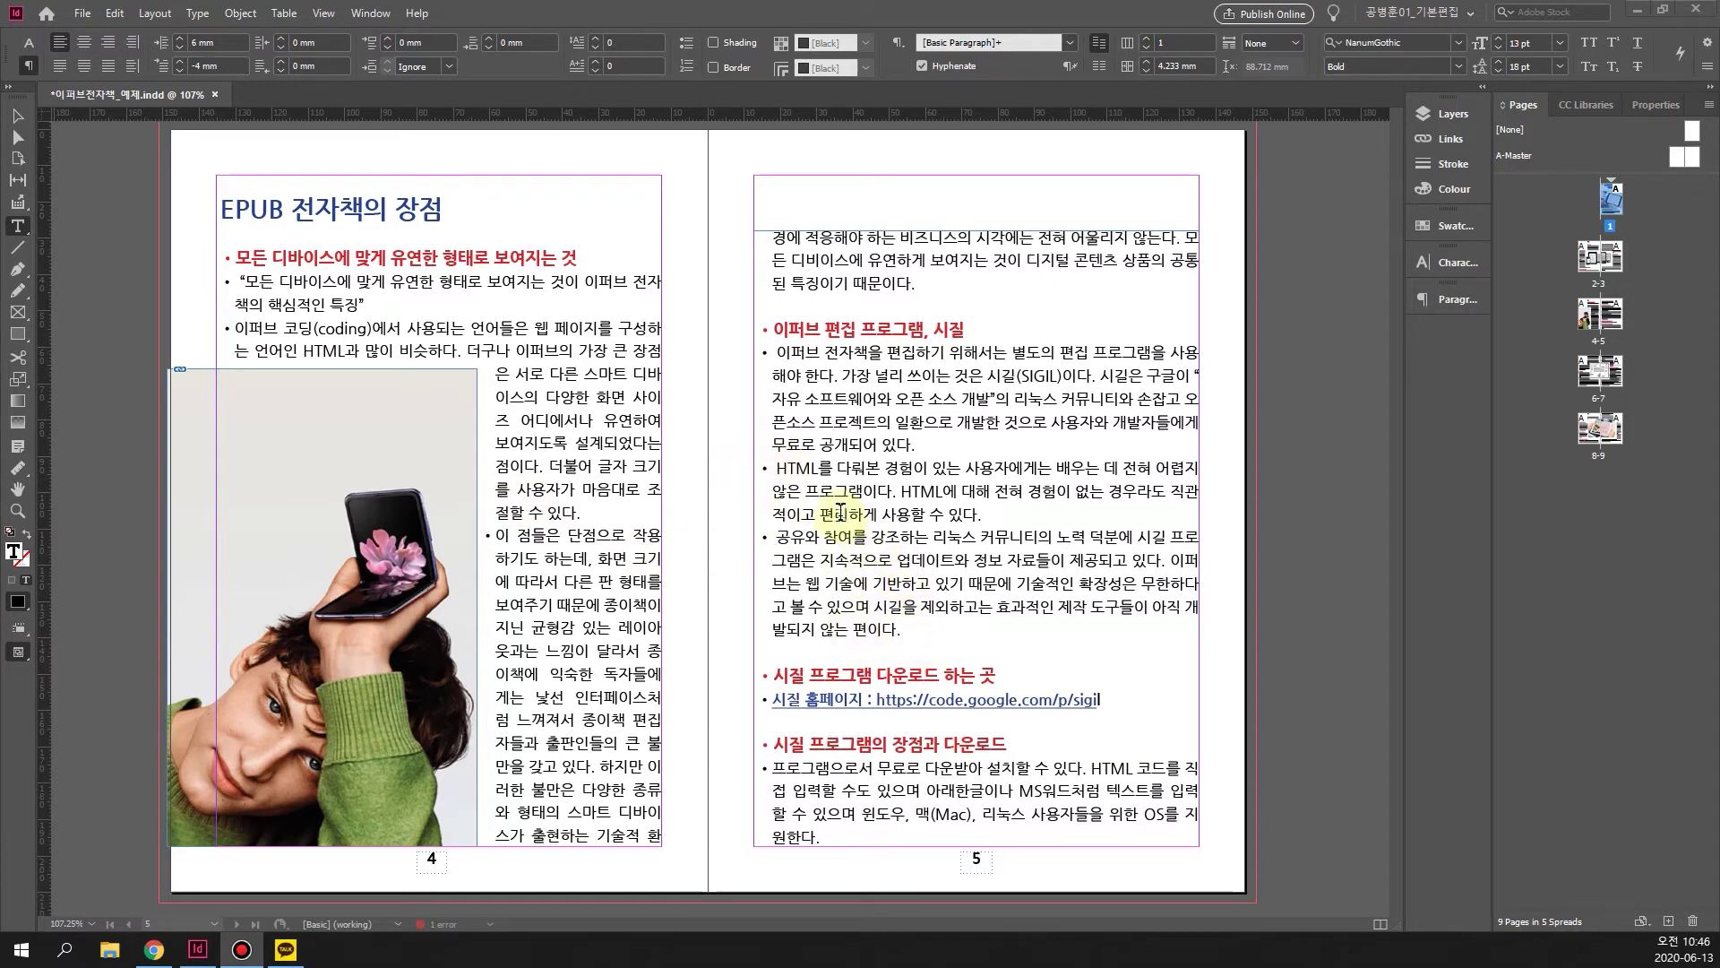
Delete the space opening the first paragraph under "이퍼브 편집 프로그램, 시질" on page 5 and underline the end of the Sigil homepage URL.
{"action": "left_click", "coordinate": [780, 352]}
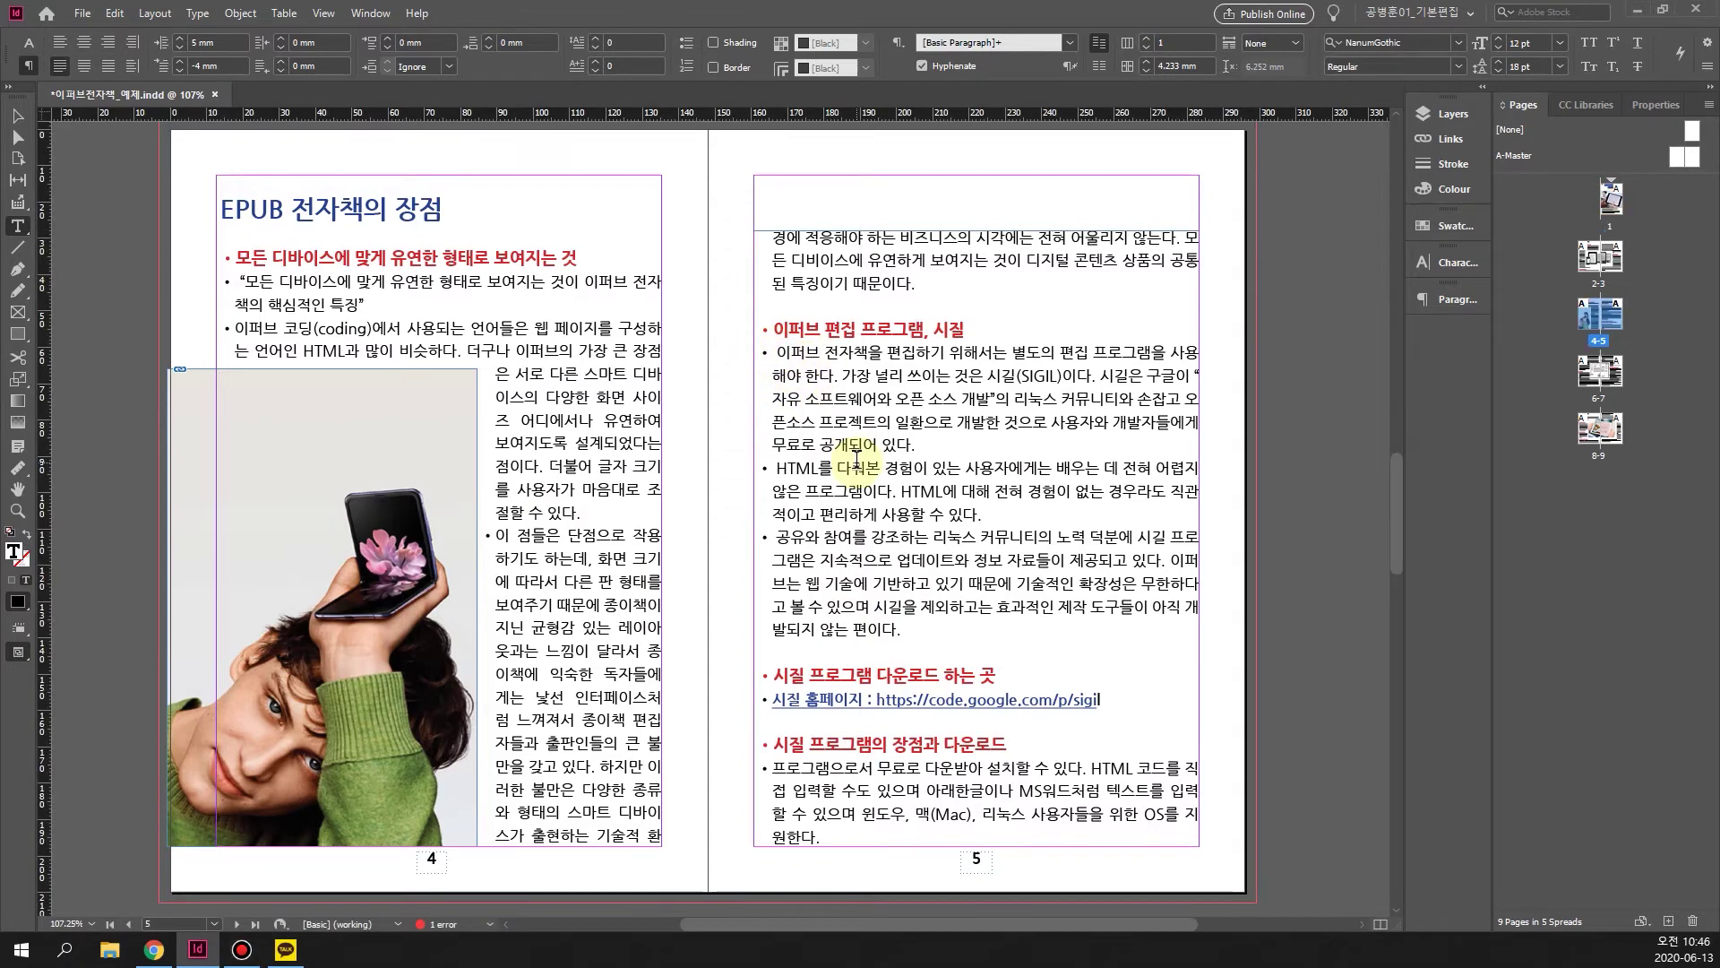
{"action": "key", "text": "Delete"}
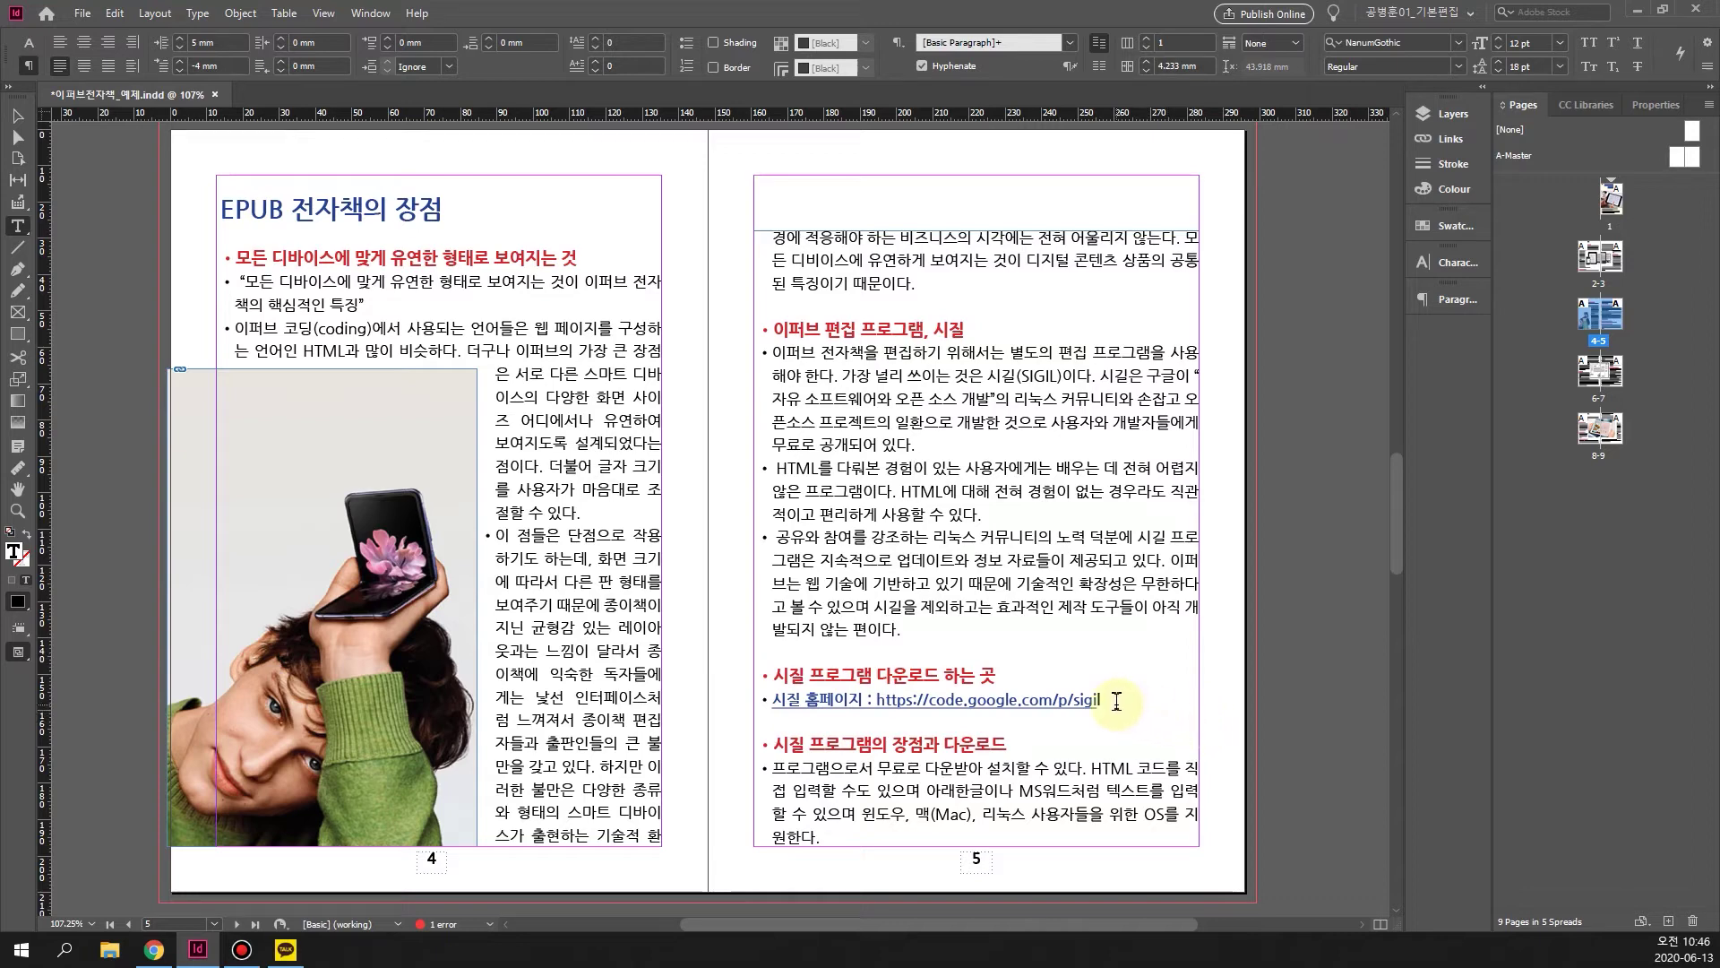
{"action": "left_click_drag", "start_coordinate": [1101, 698], "coordinate": [1084, 698]}
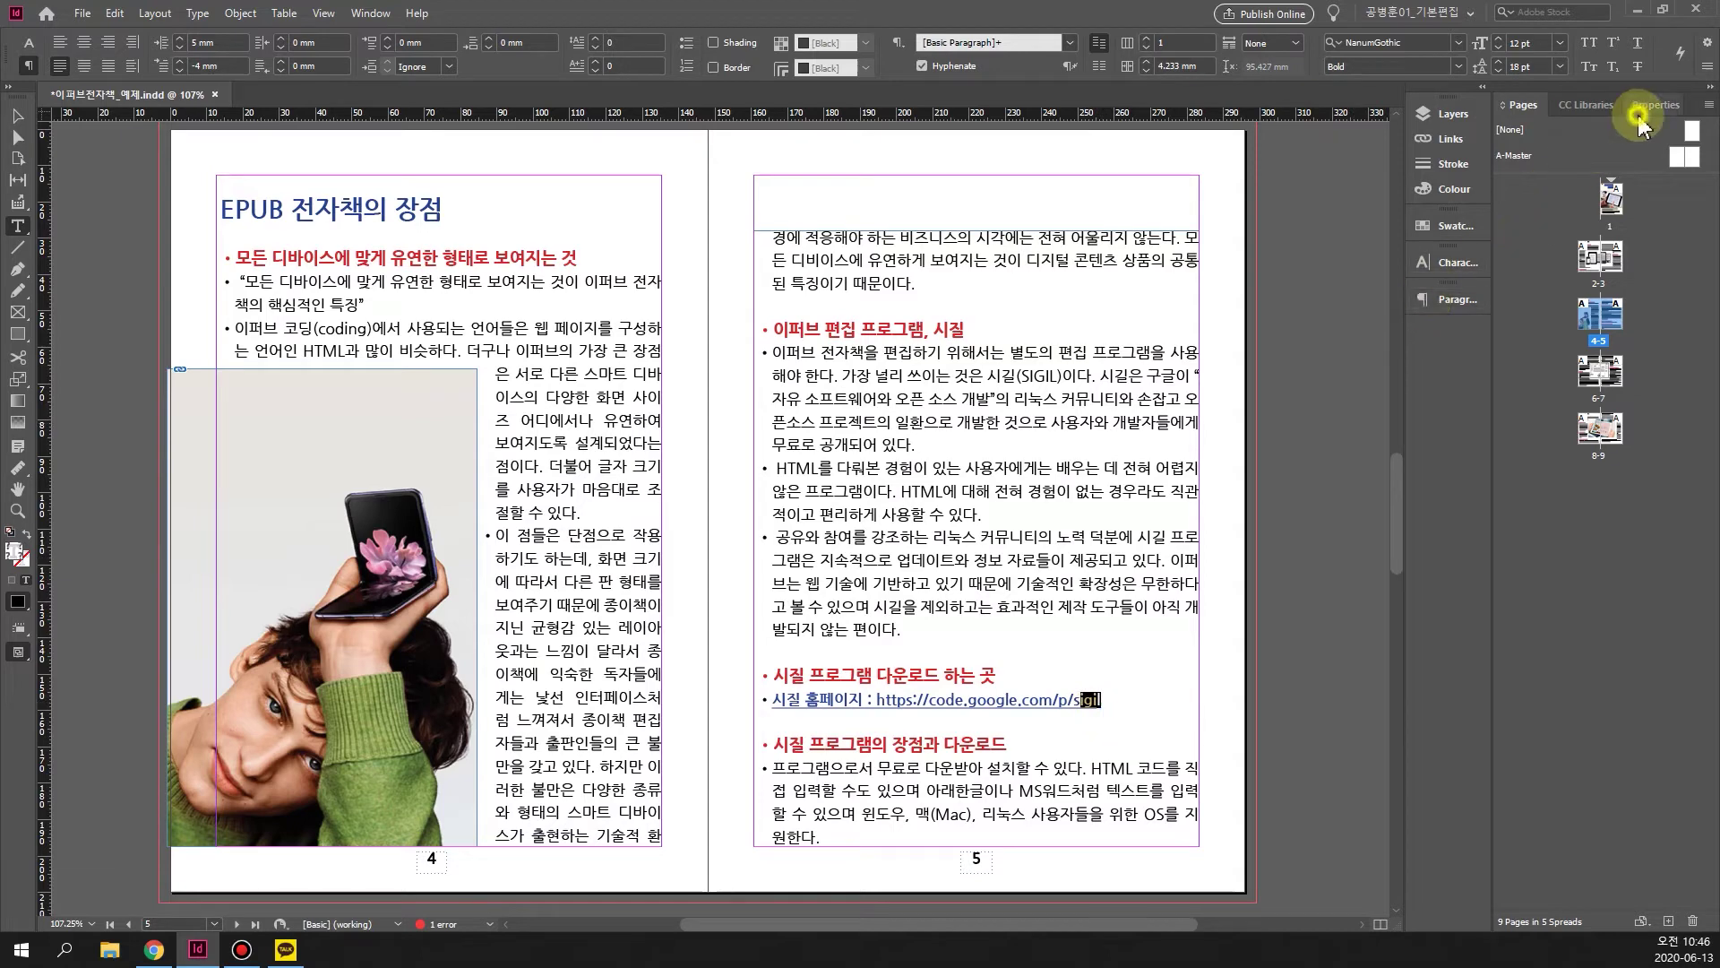
{"action": "left_click", "coordinate": [1653, 105]}
{"action": "left_click", "coordinate": [1658, 568]}
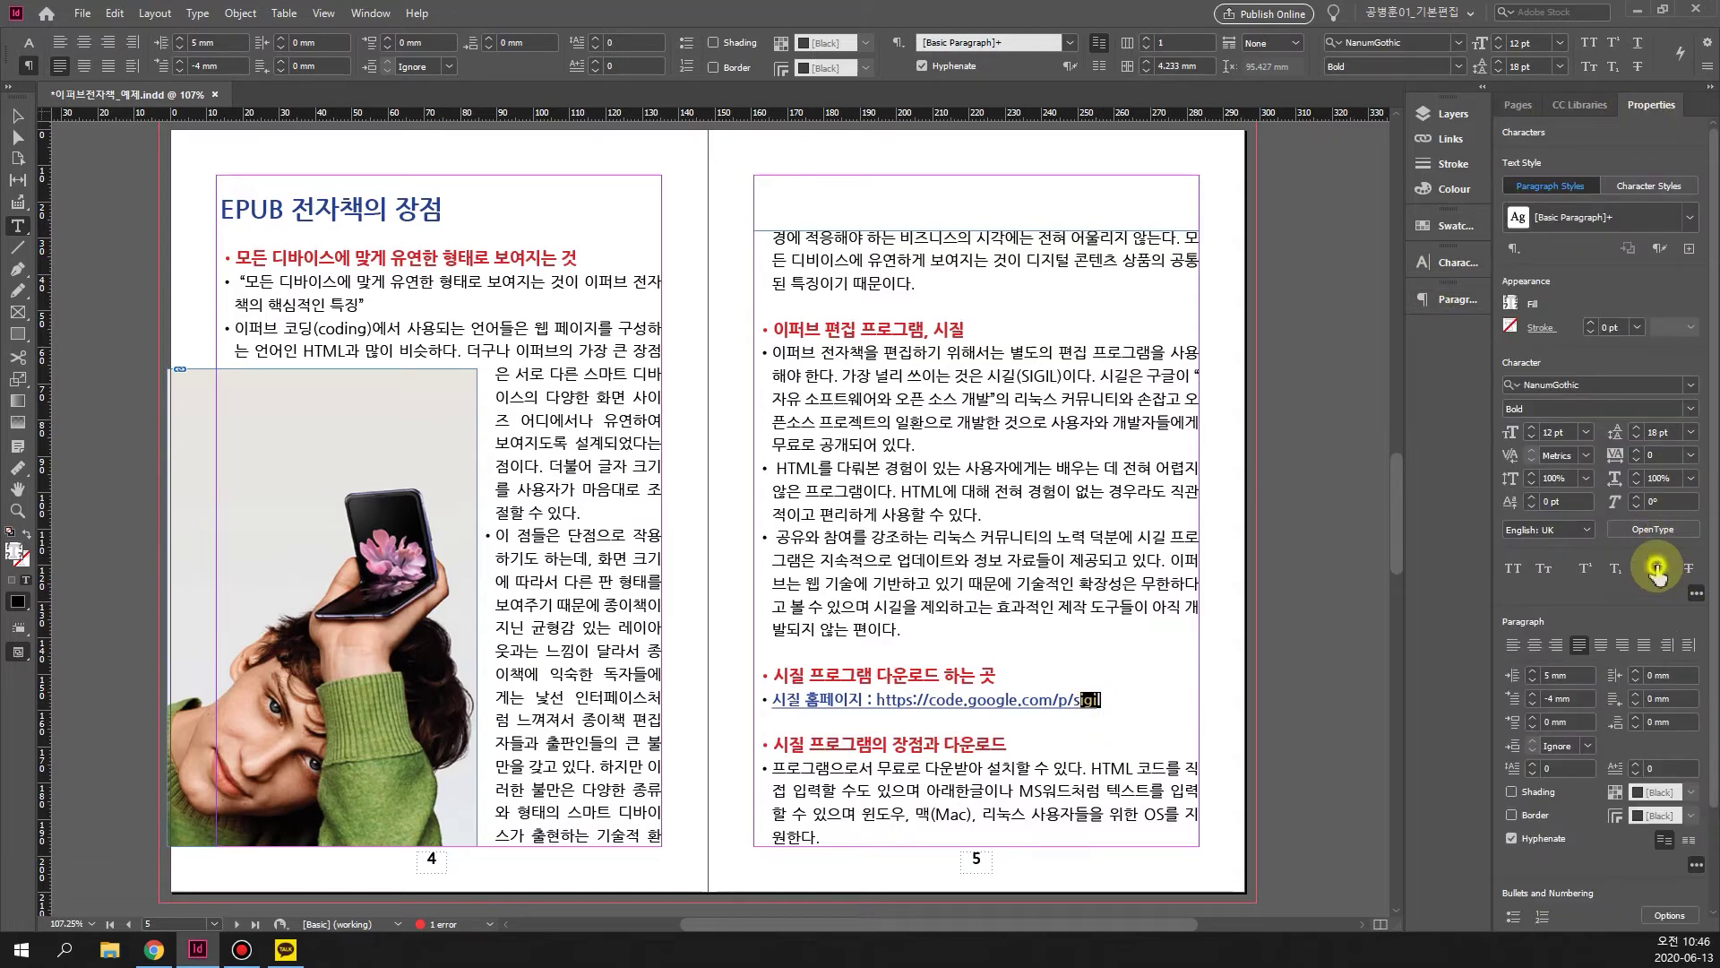
{"action": "left_click", "coordinate": [1075, 722]}
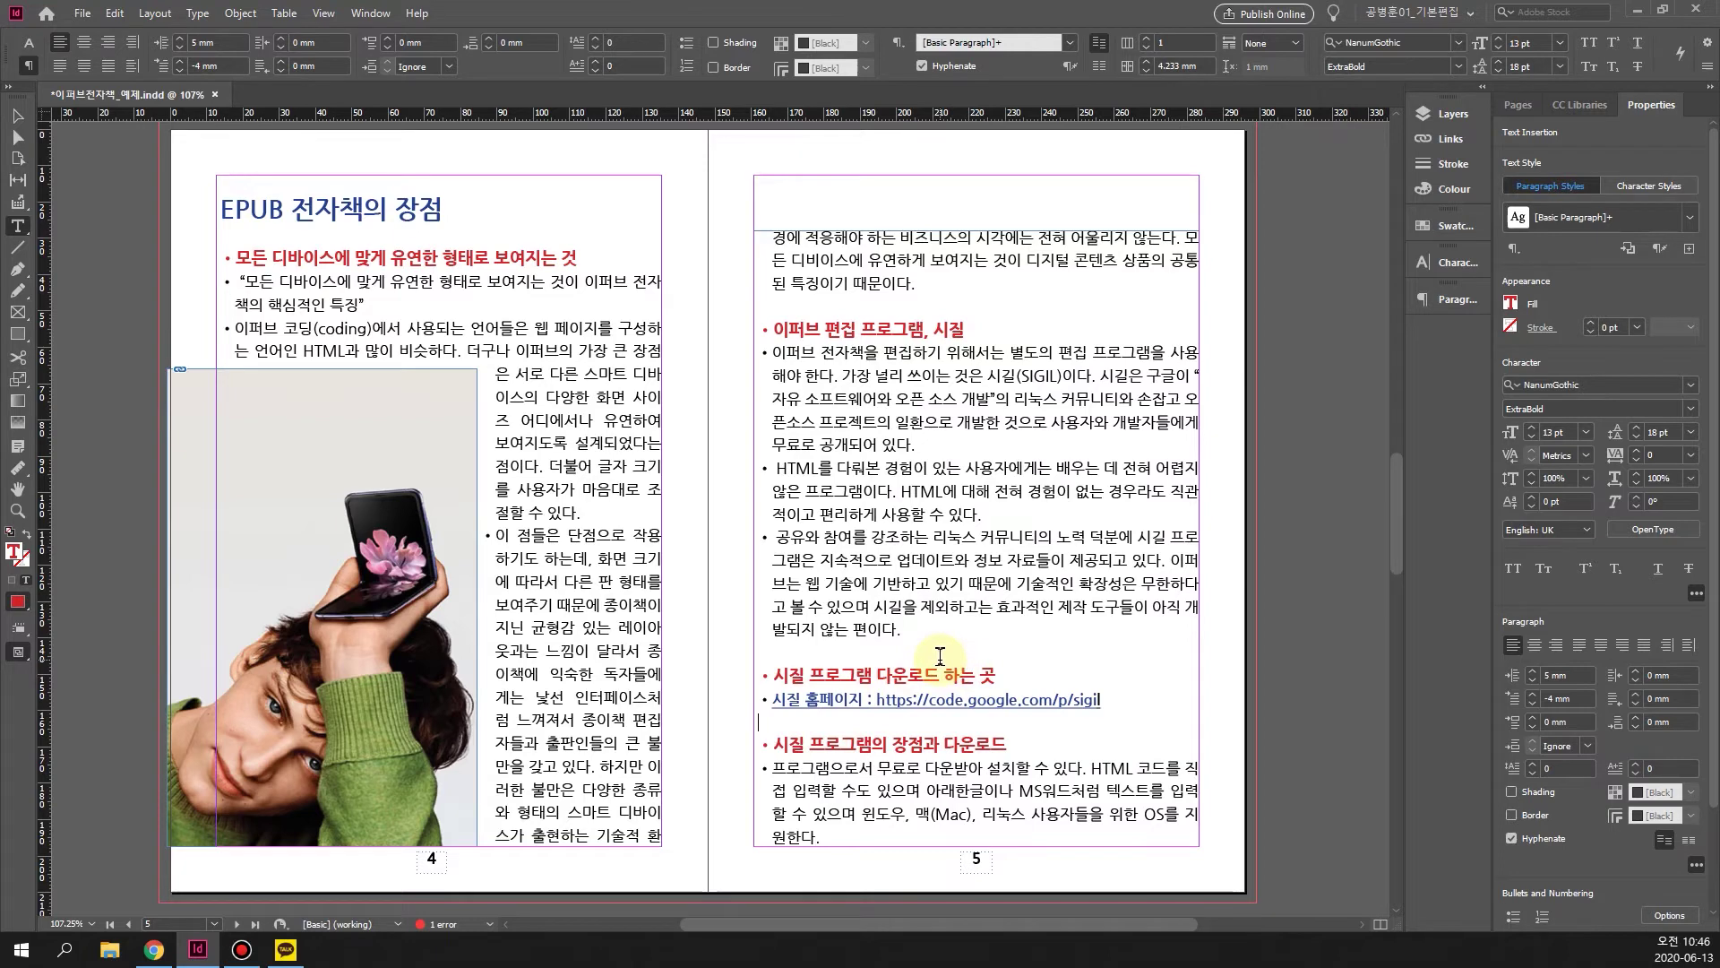
Review pages 6-7 and read the page 6 paragraph about Sigil's drawbacks for non-expert users.
{"action": "scroll", "coordinate": [963, 683], "scroll_direction": "down", "scroll_amount": 1}
{"action": "scroll", "coordinate": [959, 683], "scroll_direction": "down", "scroll_amount": 1}
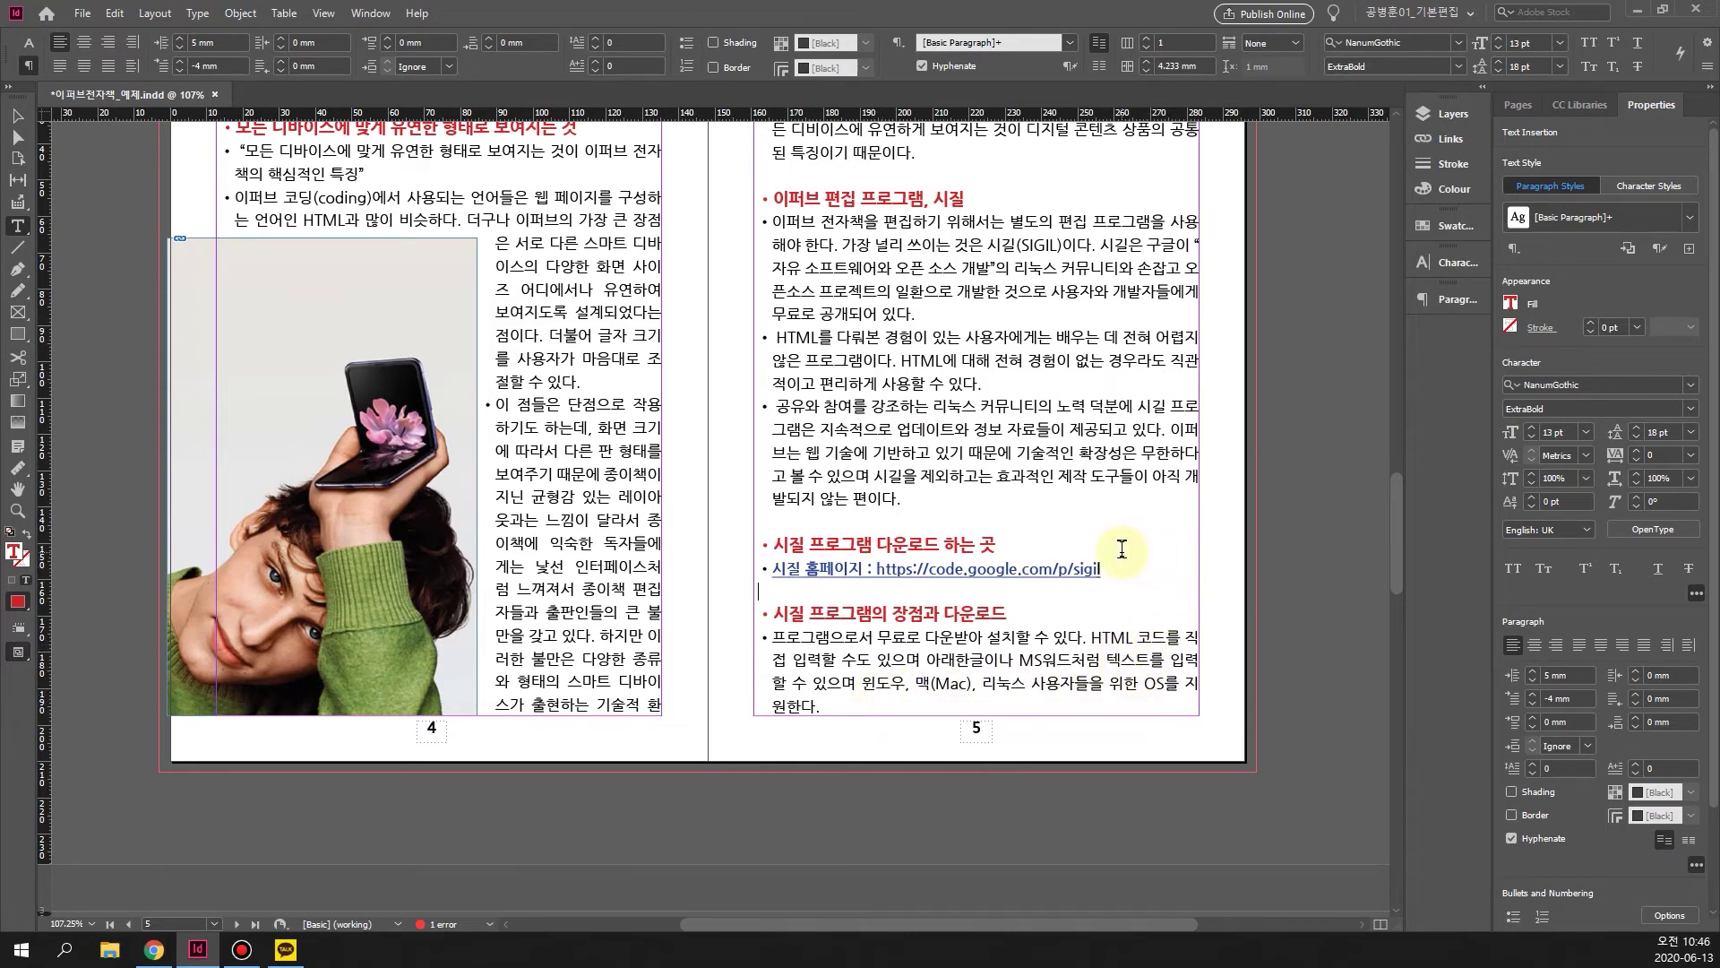
{"action": "scroll", "coordinate": [1118, 548], "scroll_direction": "down", "scroll_amount": 2}
{"action": "scroll", "coordinate": [1119, 548], "scroll_direction": "down", "scroll_amount": 10}
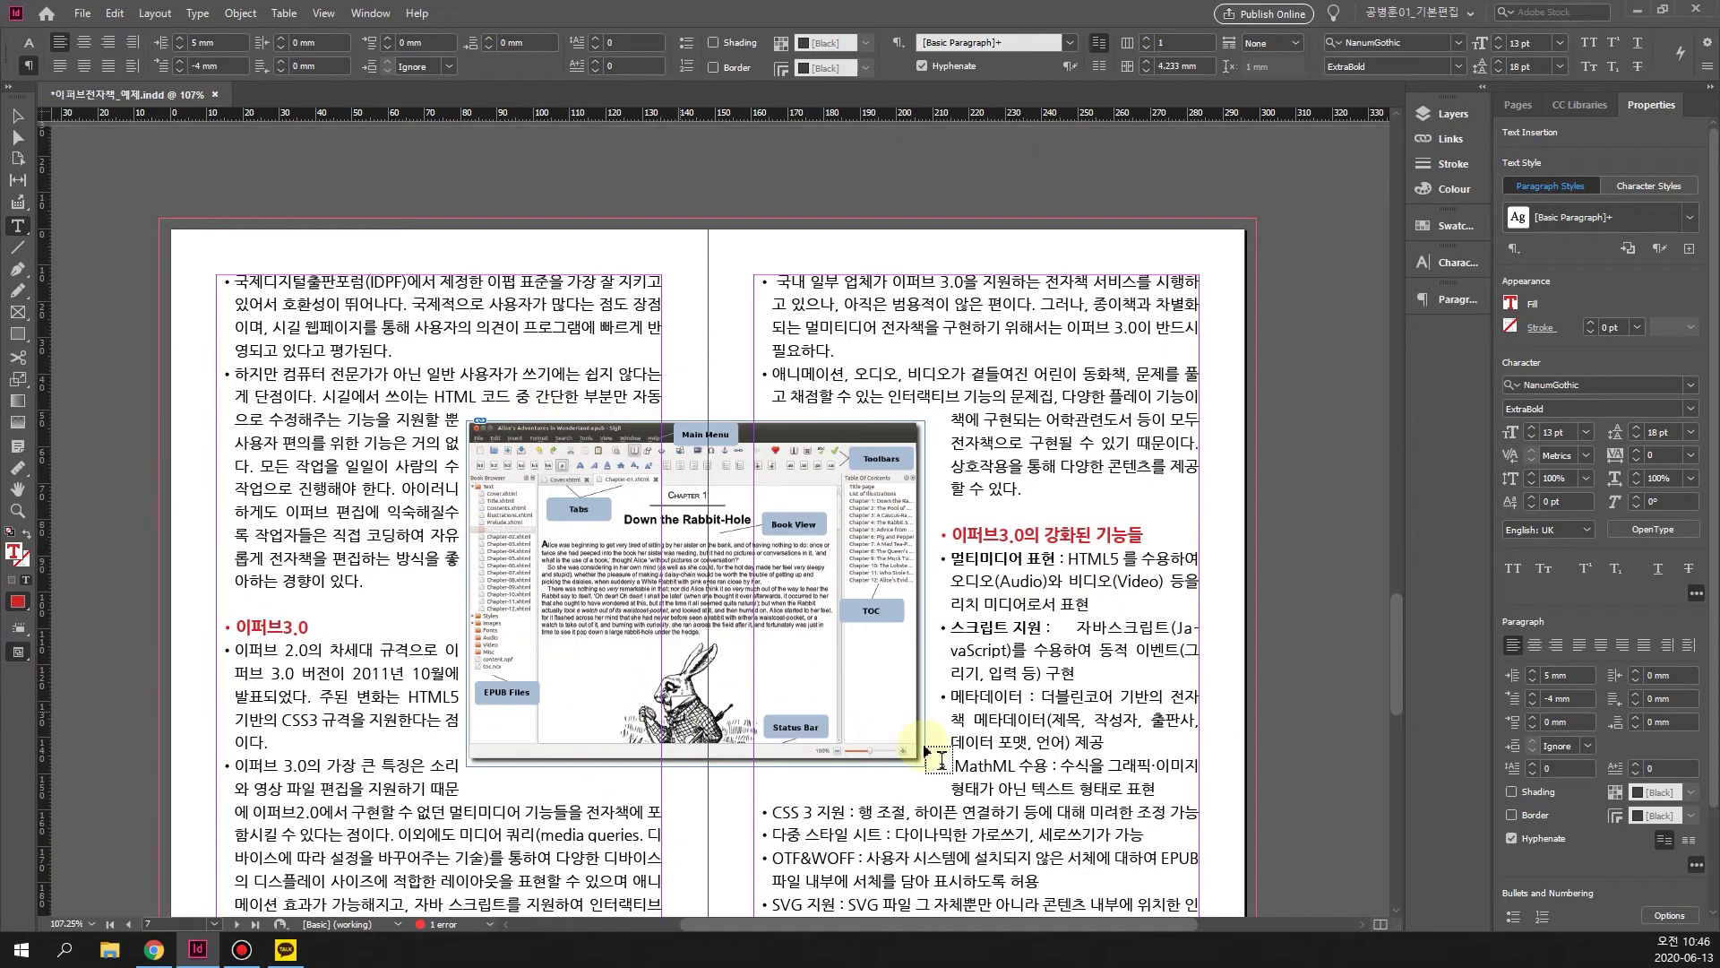
{"action": "scroll", "coordinate": [878, 562], "scroll_direction": "up", "scroll_amount": 7}
{"action": "scroll", "coordinate": [863, 560], "scroll_direction": "down", "scroll_amount": 7}
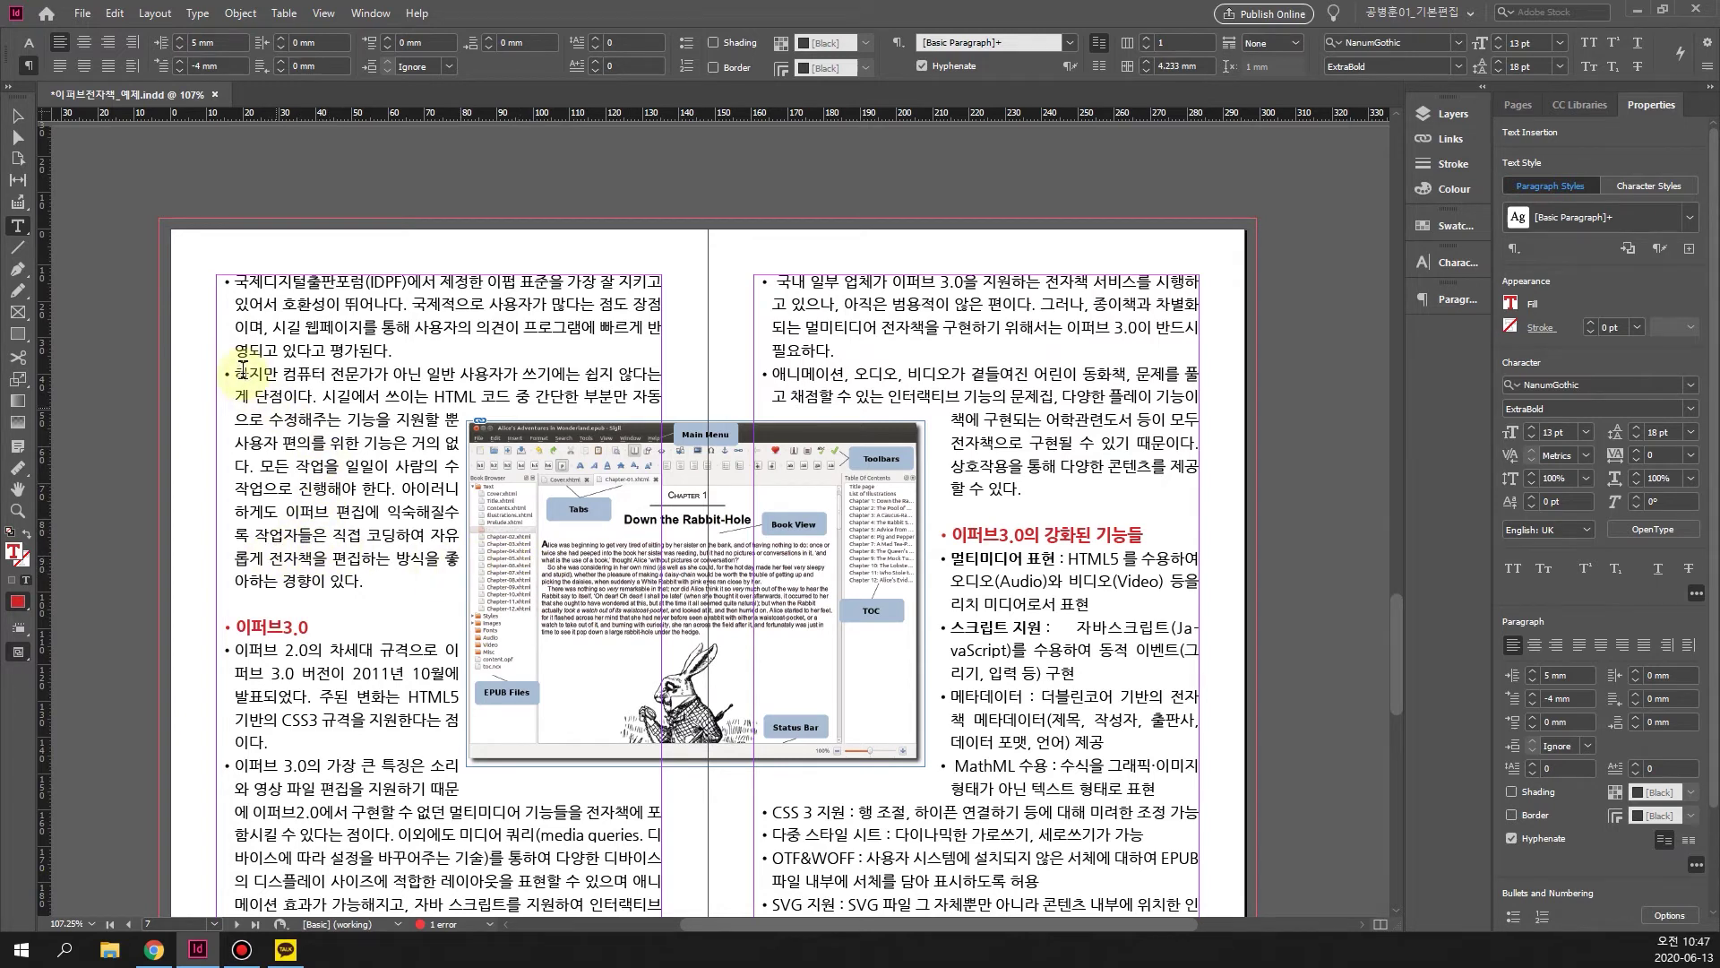
{"action": "left_click_drag", "start_coordinate": [233, 374], "coordinate": [374, 556]}
Read the EPUB 3.0 sections on pages 6-7, covering media queries, multimedia, scripting, metadata and CSS 3 support.
{"action": "scroll", "coordinate": [376, 551], "scroll_direction": "down", "scroll_amount": 3}
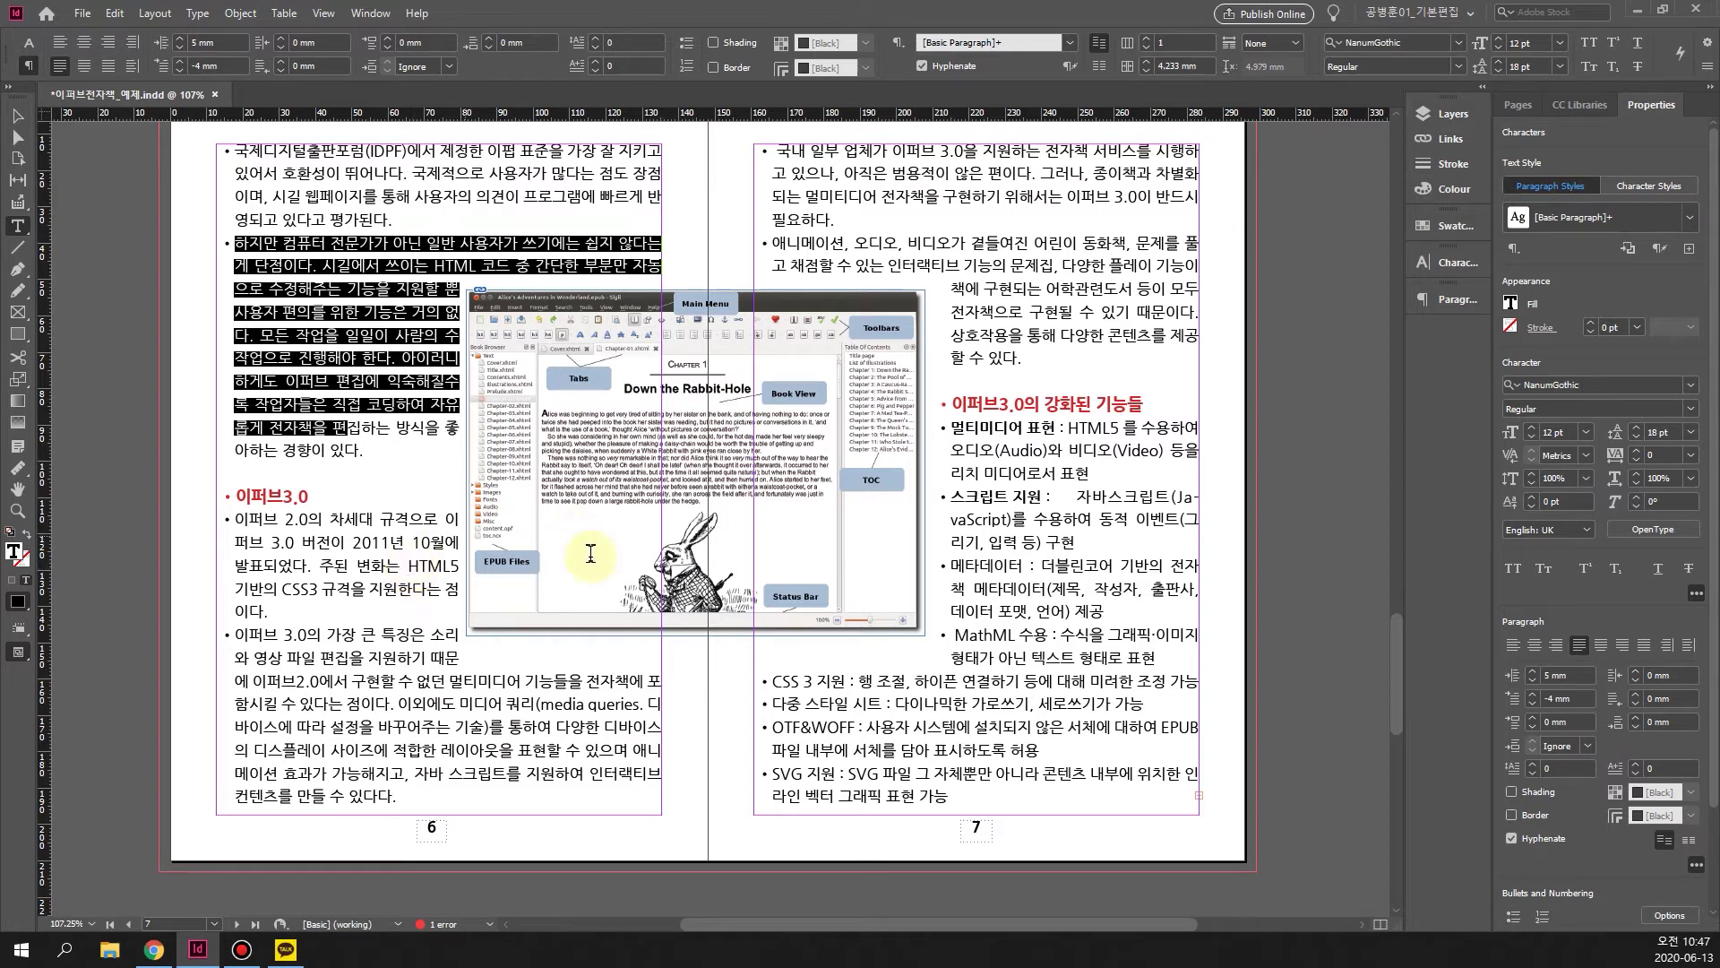
{"action": "left_click_drag", "start_coordinate": [343, 705], "coordinate": [509, 727]}
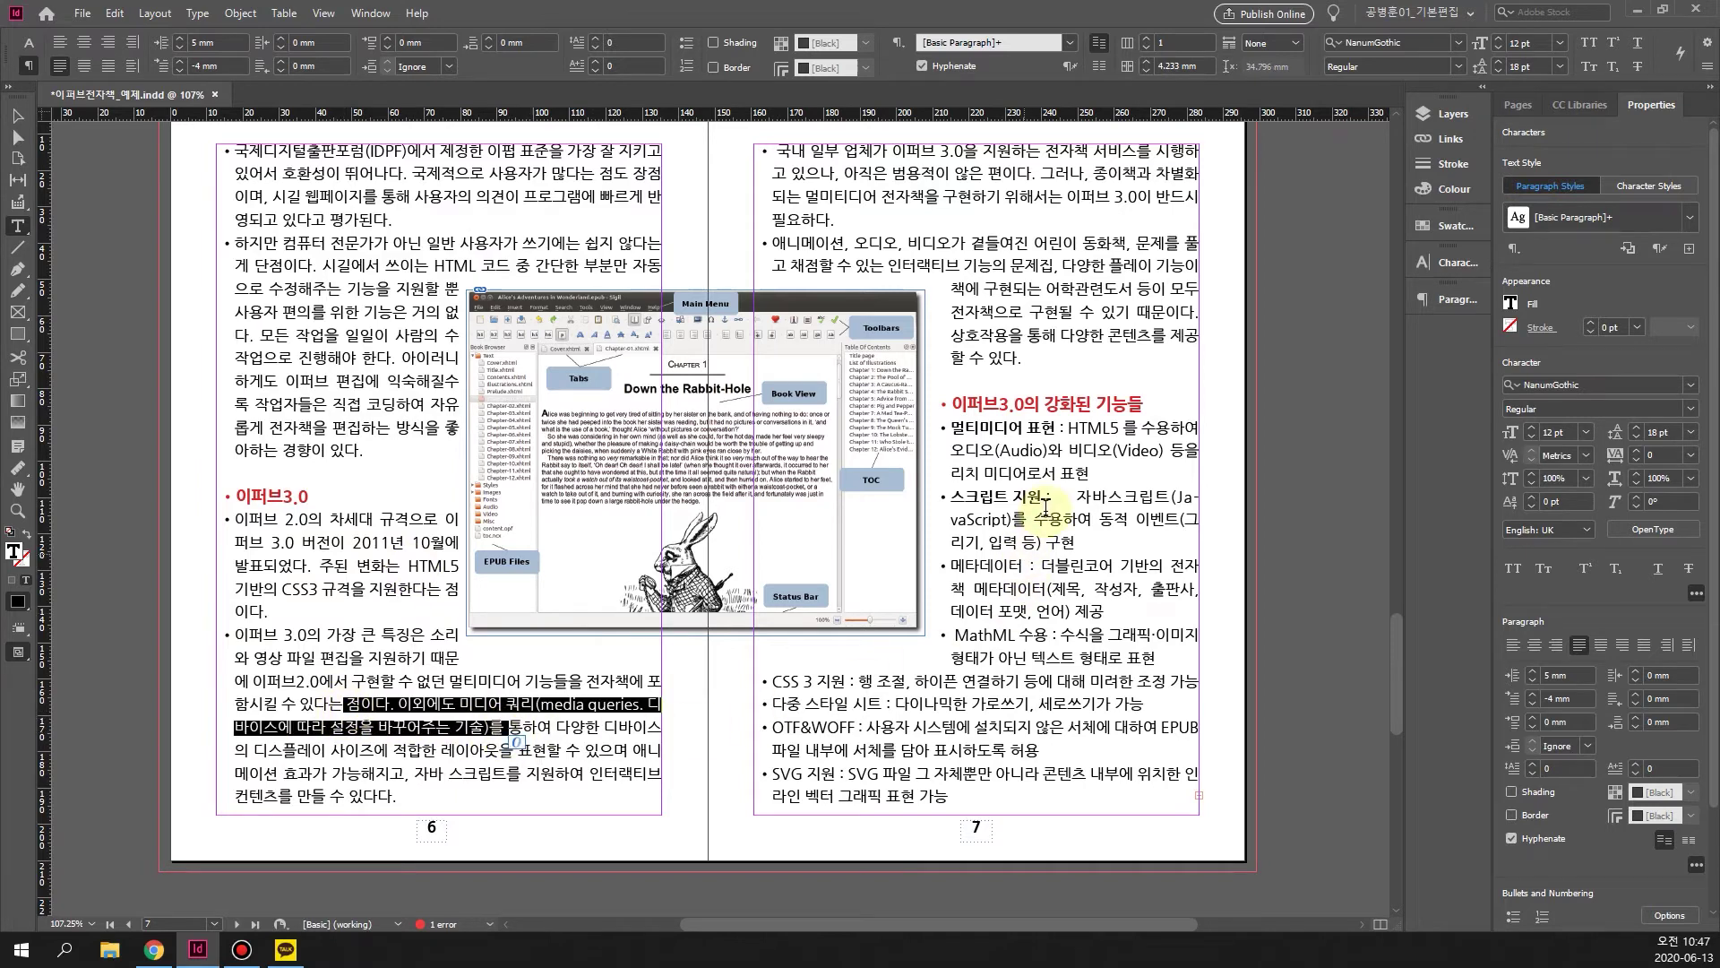
{"action": "left_click_drag", "start_coordinate": [951, 430], "coordinate": [1051, 451]}
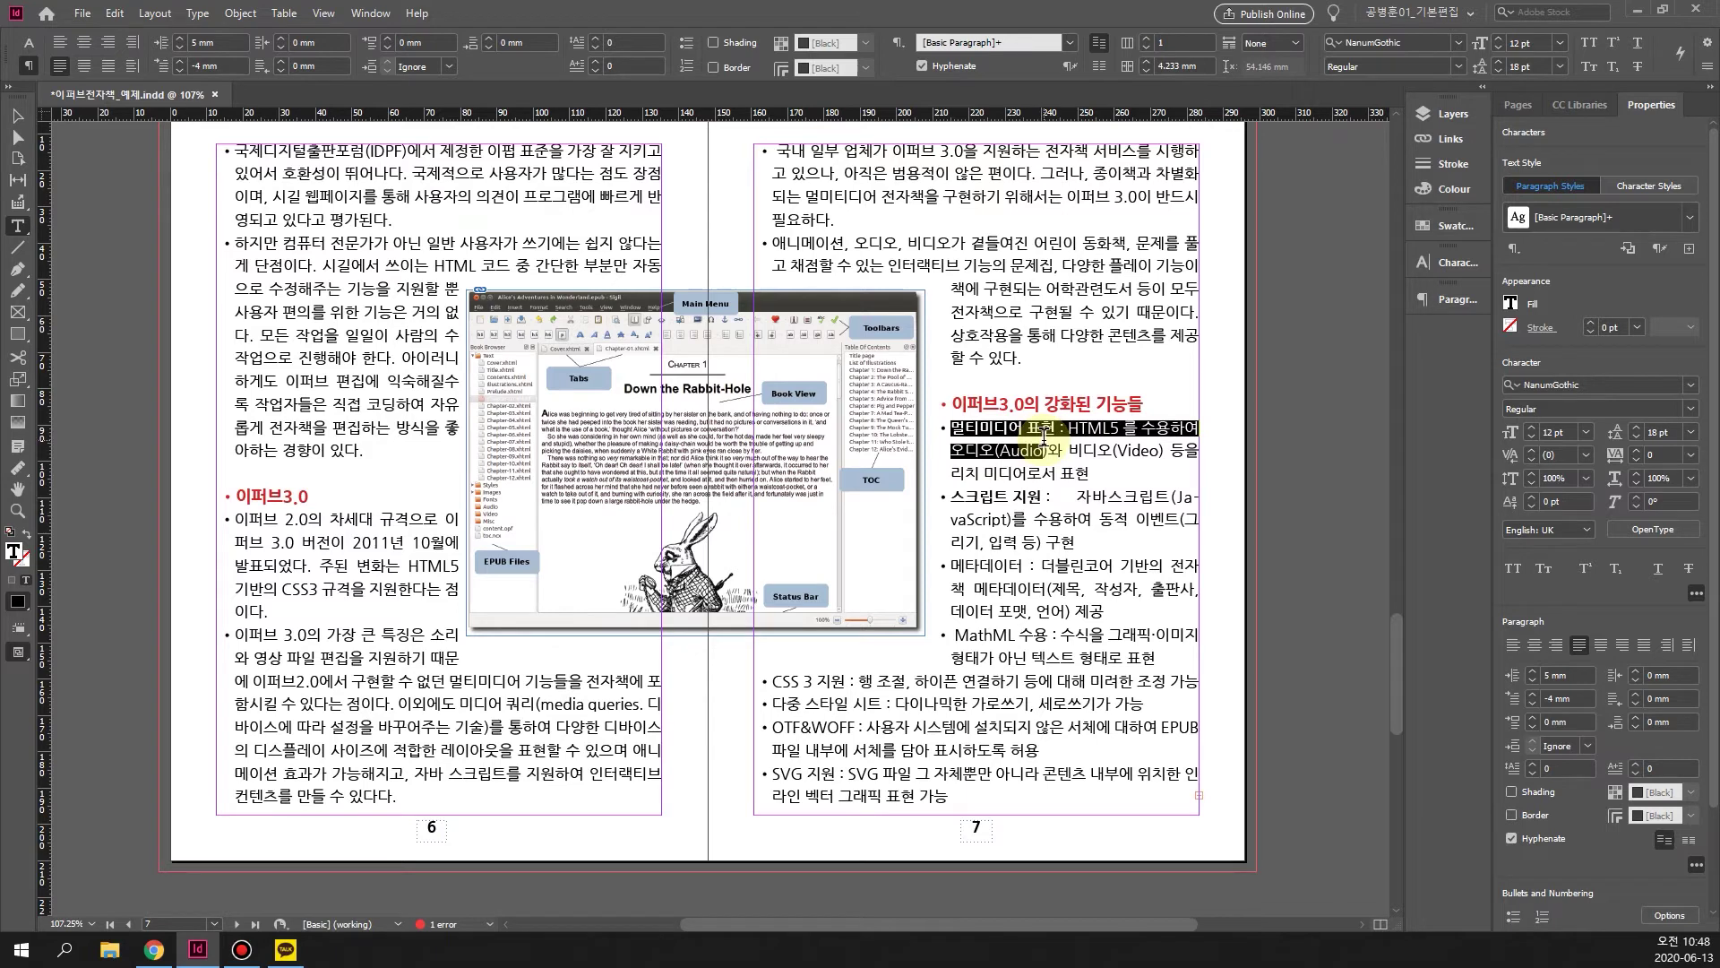
{"action": "left_click", "coordinate": [1080, 577]}
{"action": "left_click_drag", "start_coordinate": [951, 495], "coordinate": [1043, 498]}
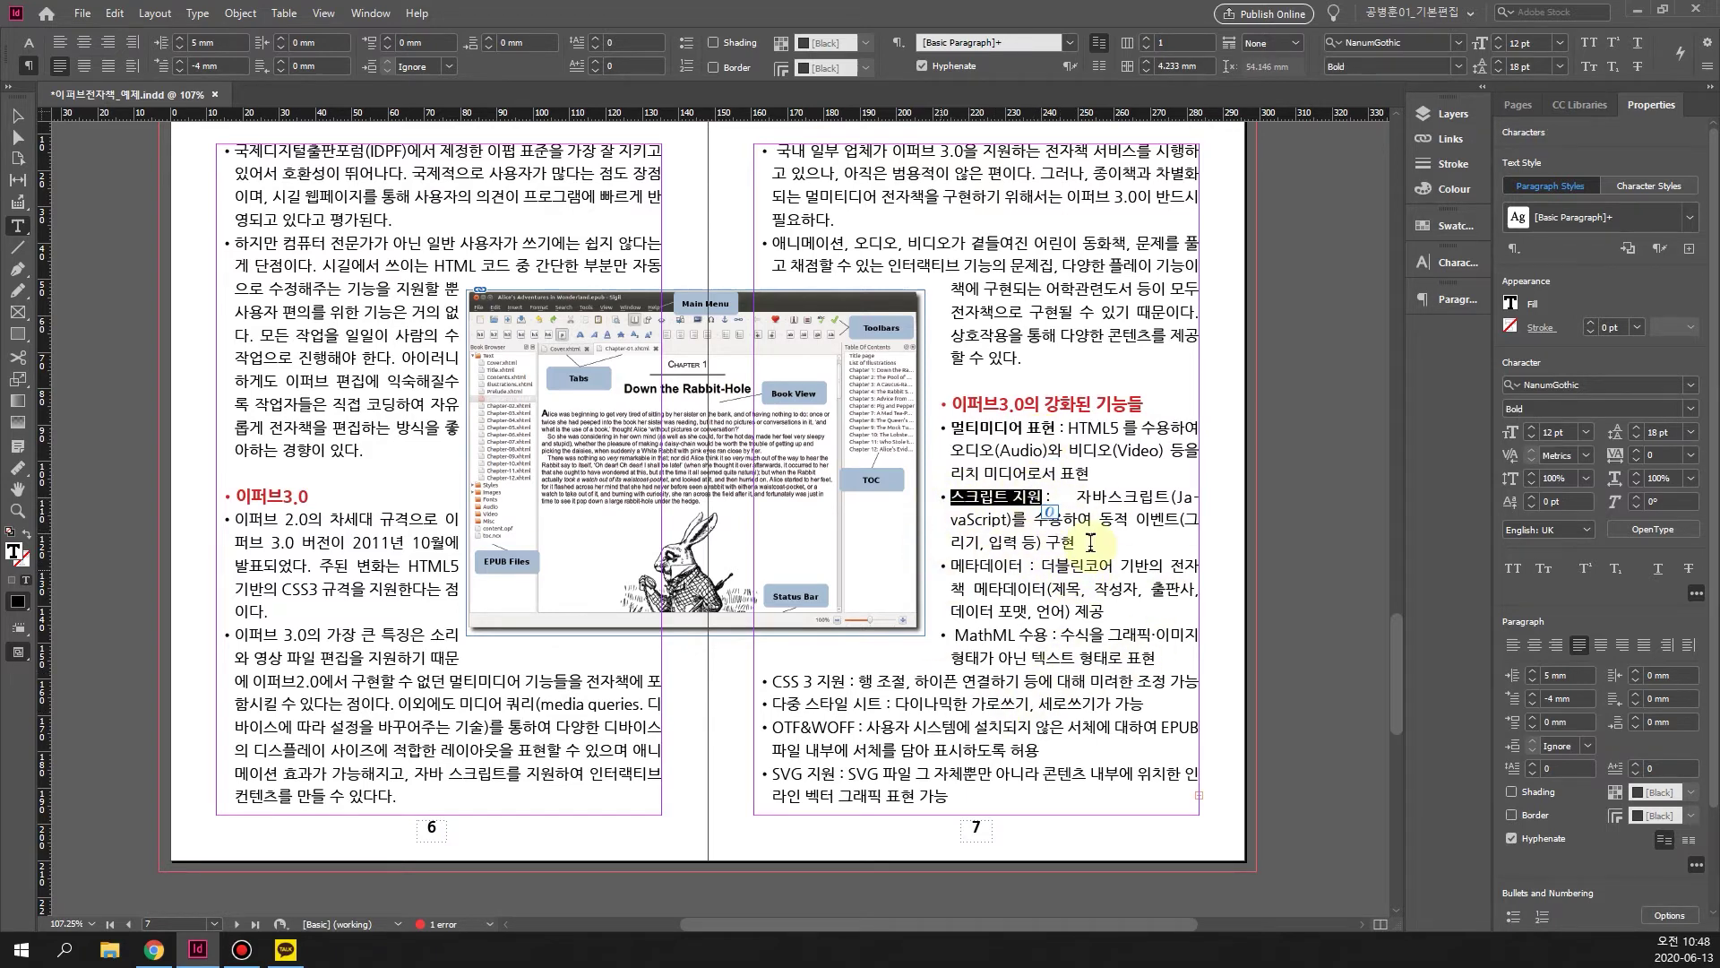
{"action": "left_click_drag", "start_coordinate": [952, 566], "coordinate": [1009, 567]}
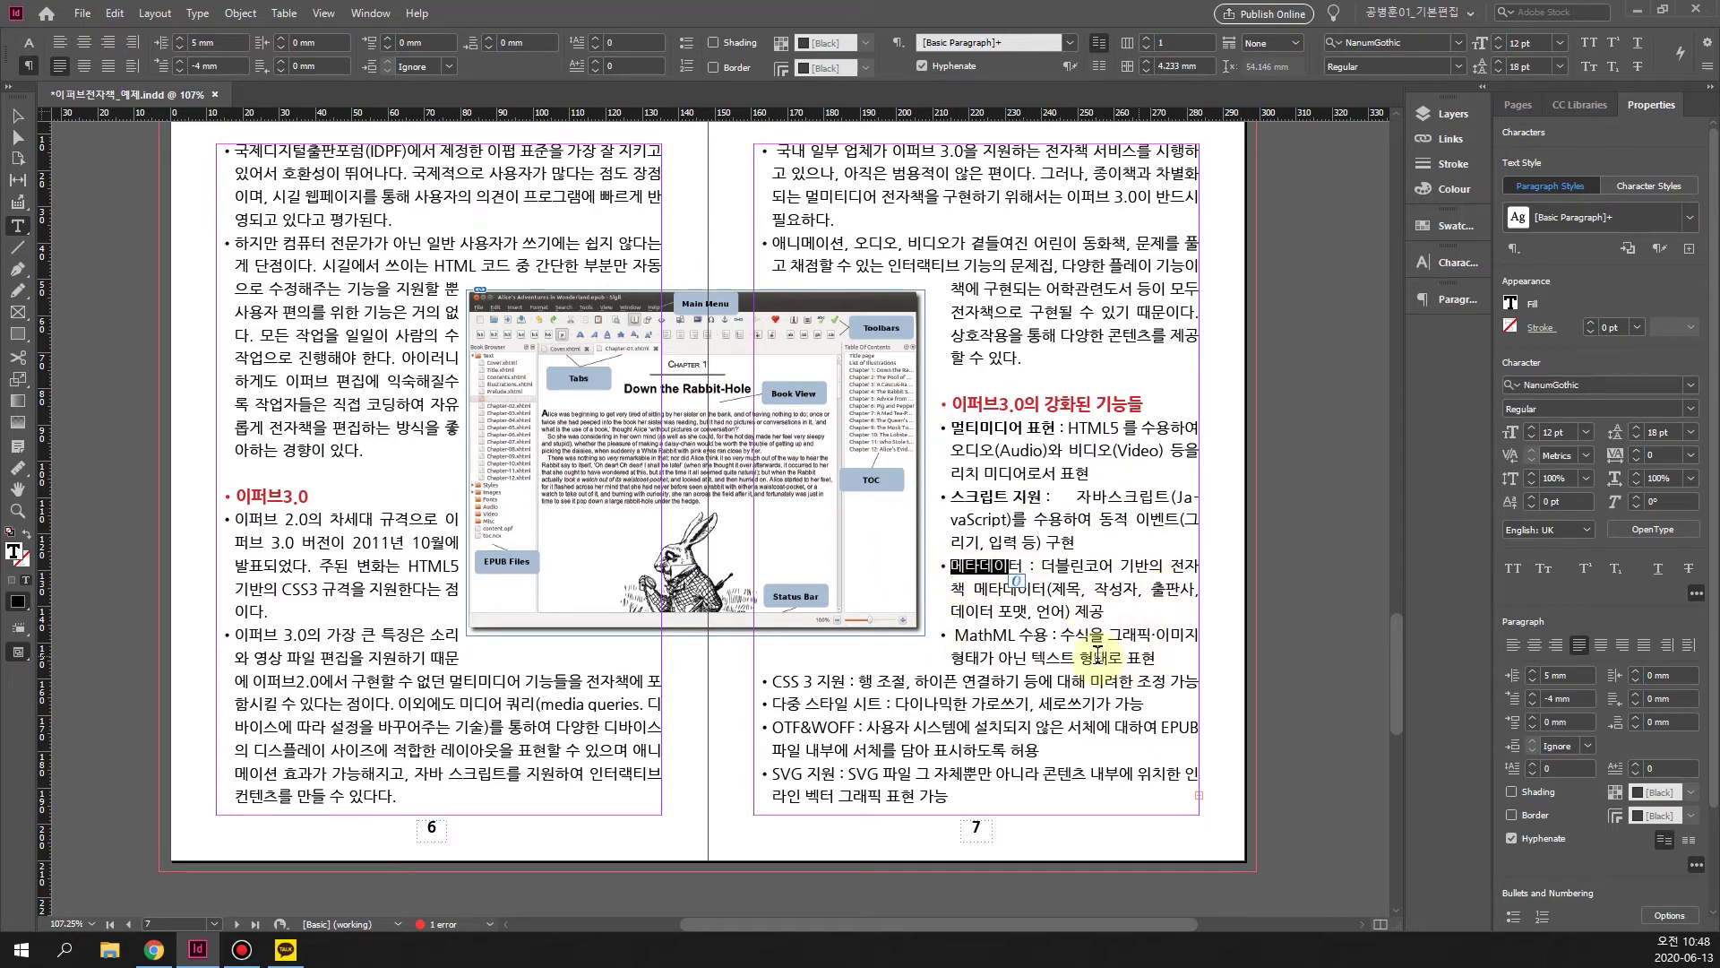
{"action": "left_click_drag", "start_coordinate": [1111, 612], "coordinate": [1066, 589]}
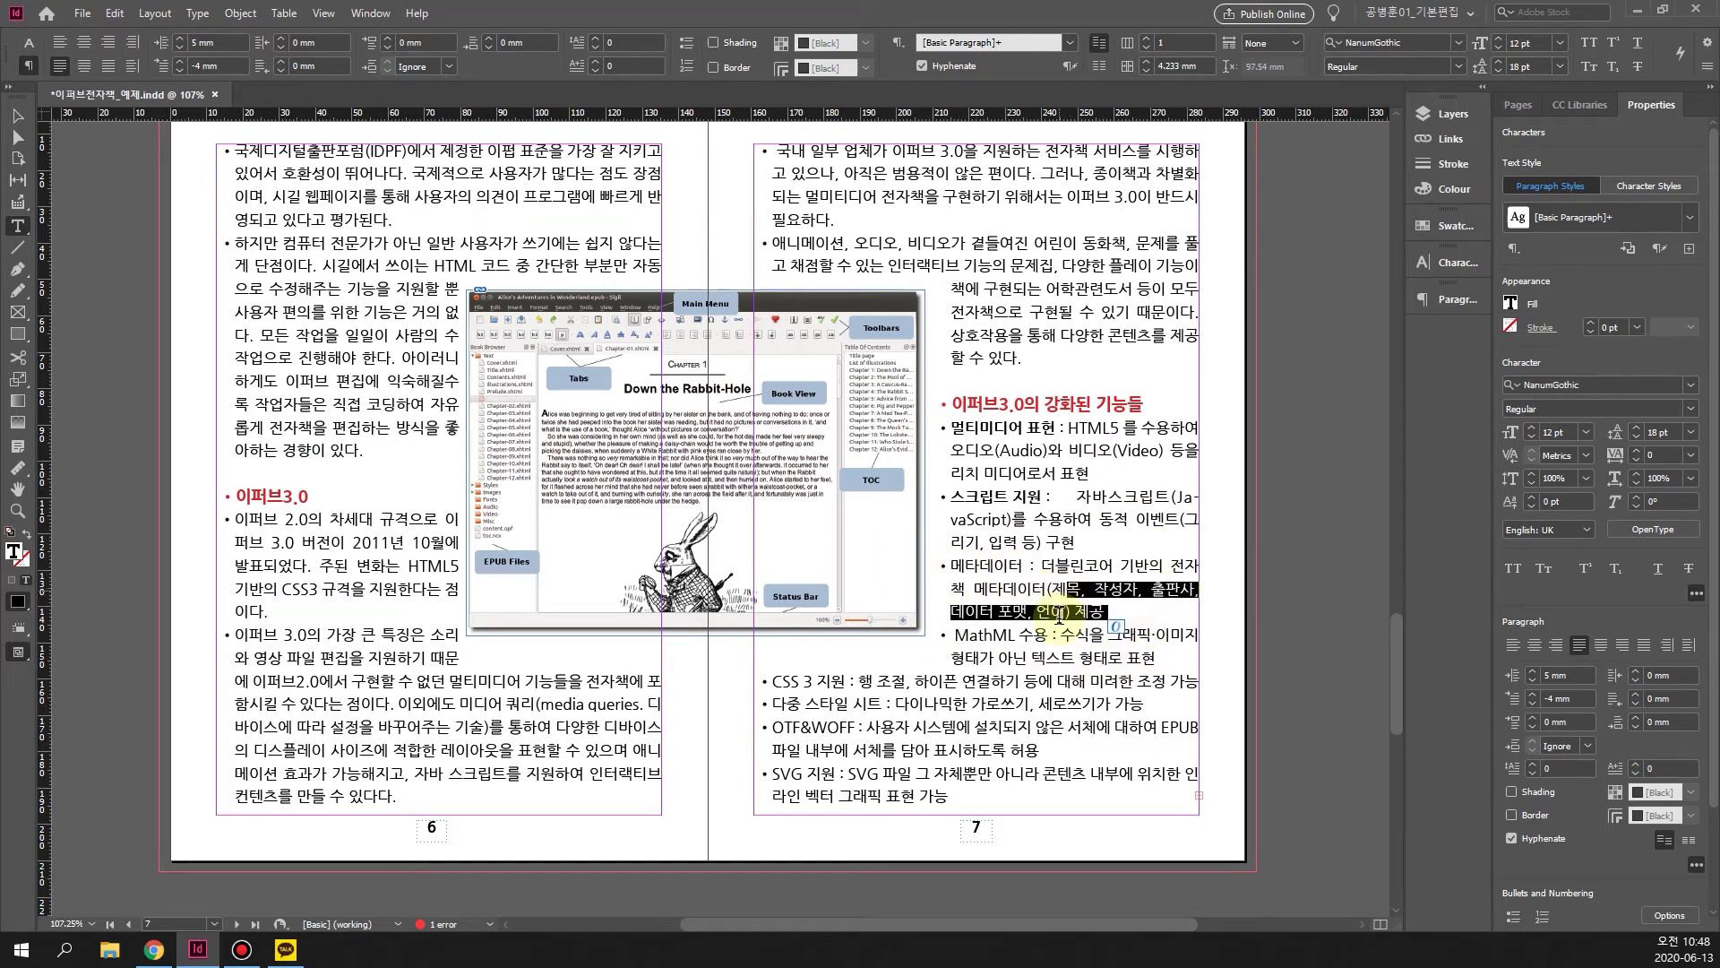
{"action": "left_click_drag", "start_coordinate": [776, 681], "coordinate": [813, 683]}
{"action": "left_click", "coordinate": [1031, 726]}
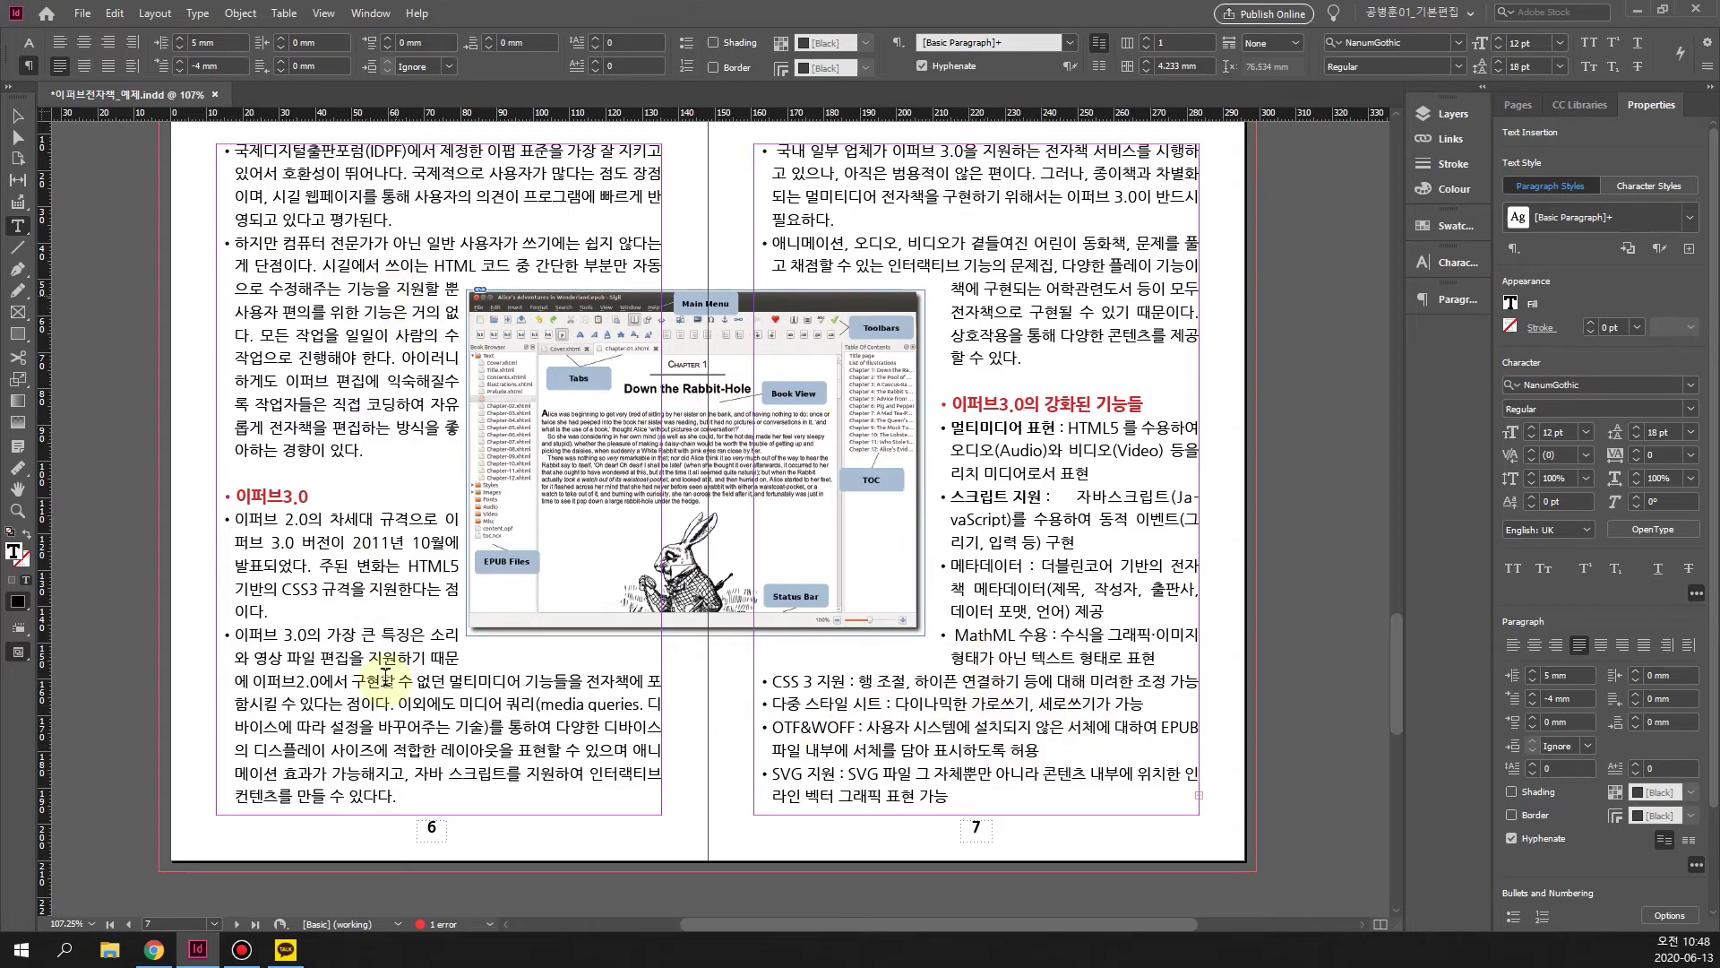
Review the "EPUB 전자책의 제작" spread on pages 8-9, including its text sections and tablet photo.
{"action": "scroll", "coordinate": [484, 636], "scroll_direction": "down", "scroll_amount": 10}
{"action": "scroll", "coordinate": [484, 636], "scroll_direction": "down", "scroll_amount": 2}
{"action": "scroll", "coordinate": [475, 636], "scroll_direction": "up", "scroll_amount": 2}
{"action": "scroll", "coordinate": [466, 637], "scroll_direction": "down", "scroll_amount": 4}
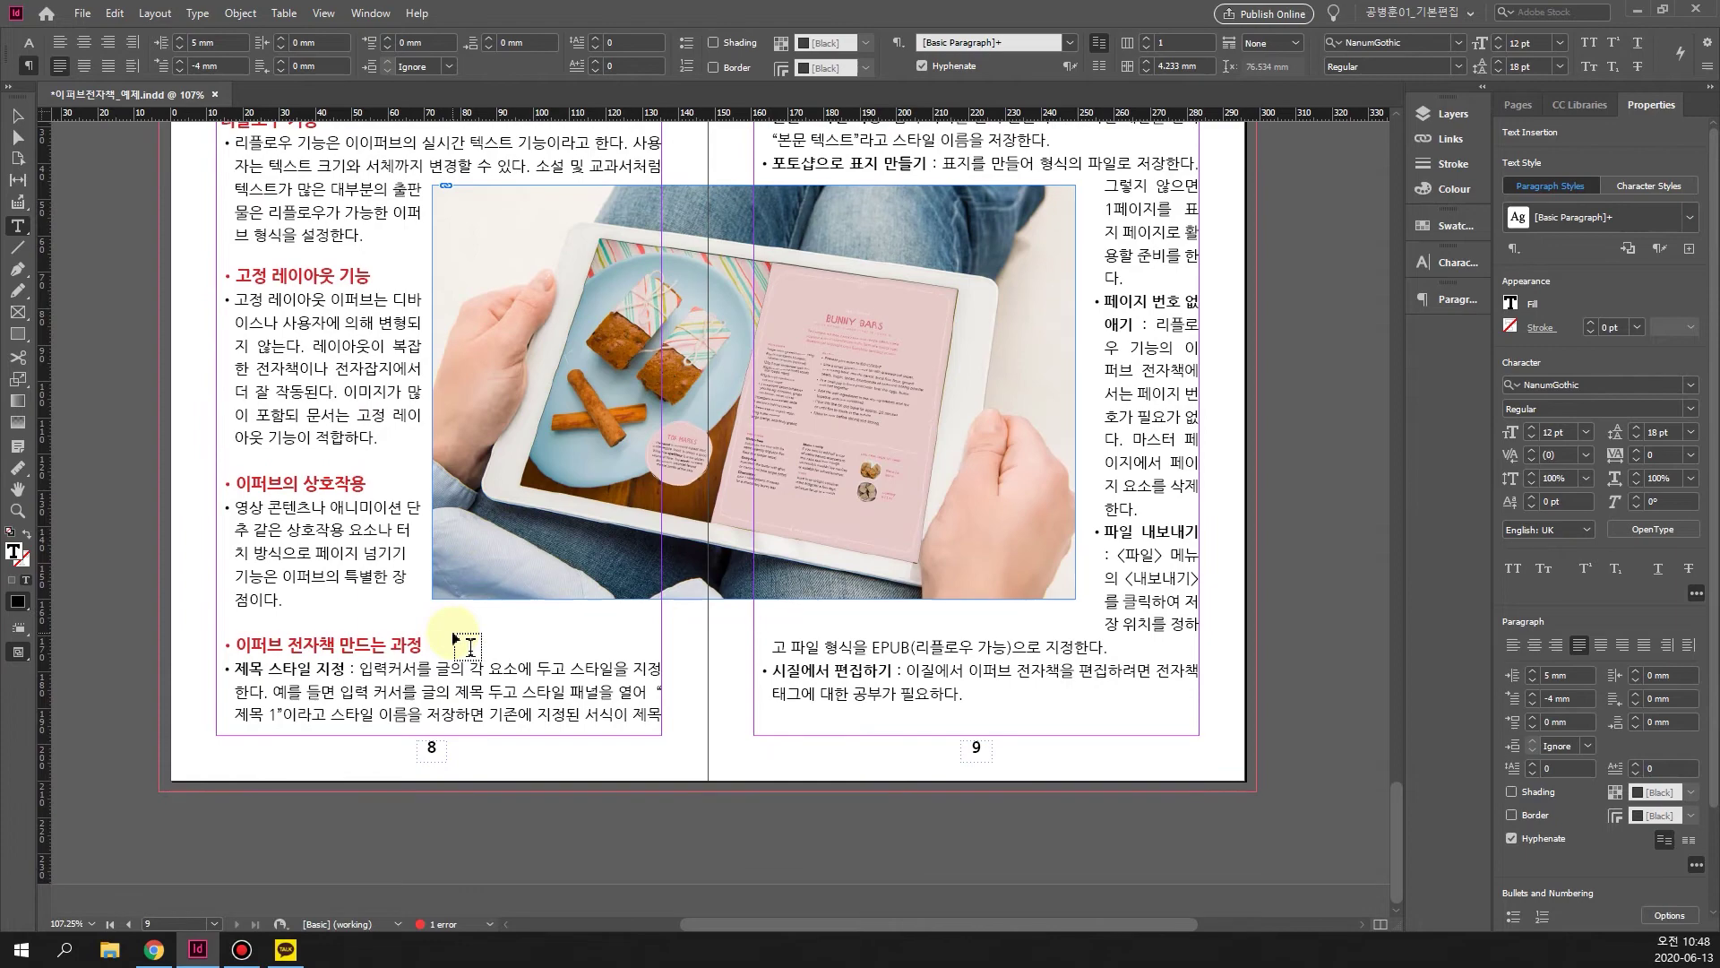
{"action": "scroll", "coordinate": [466, 640], "scroll_direction": "up", "scroll_amount": 4}
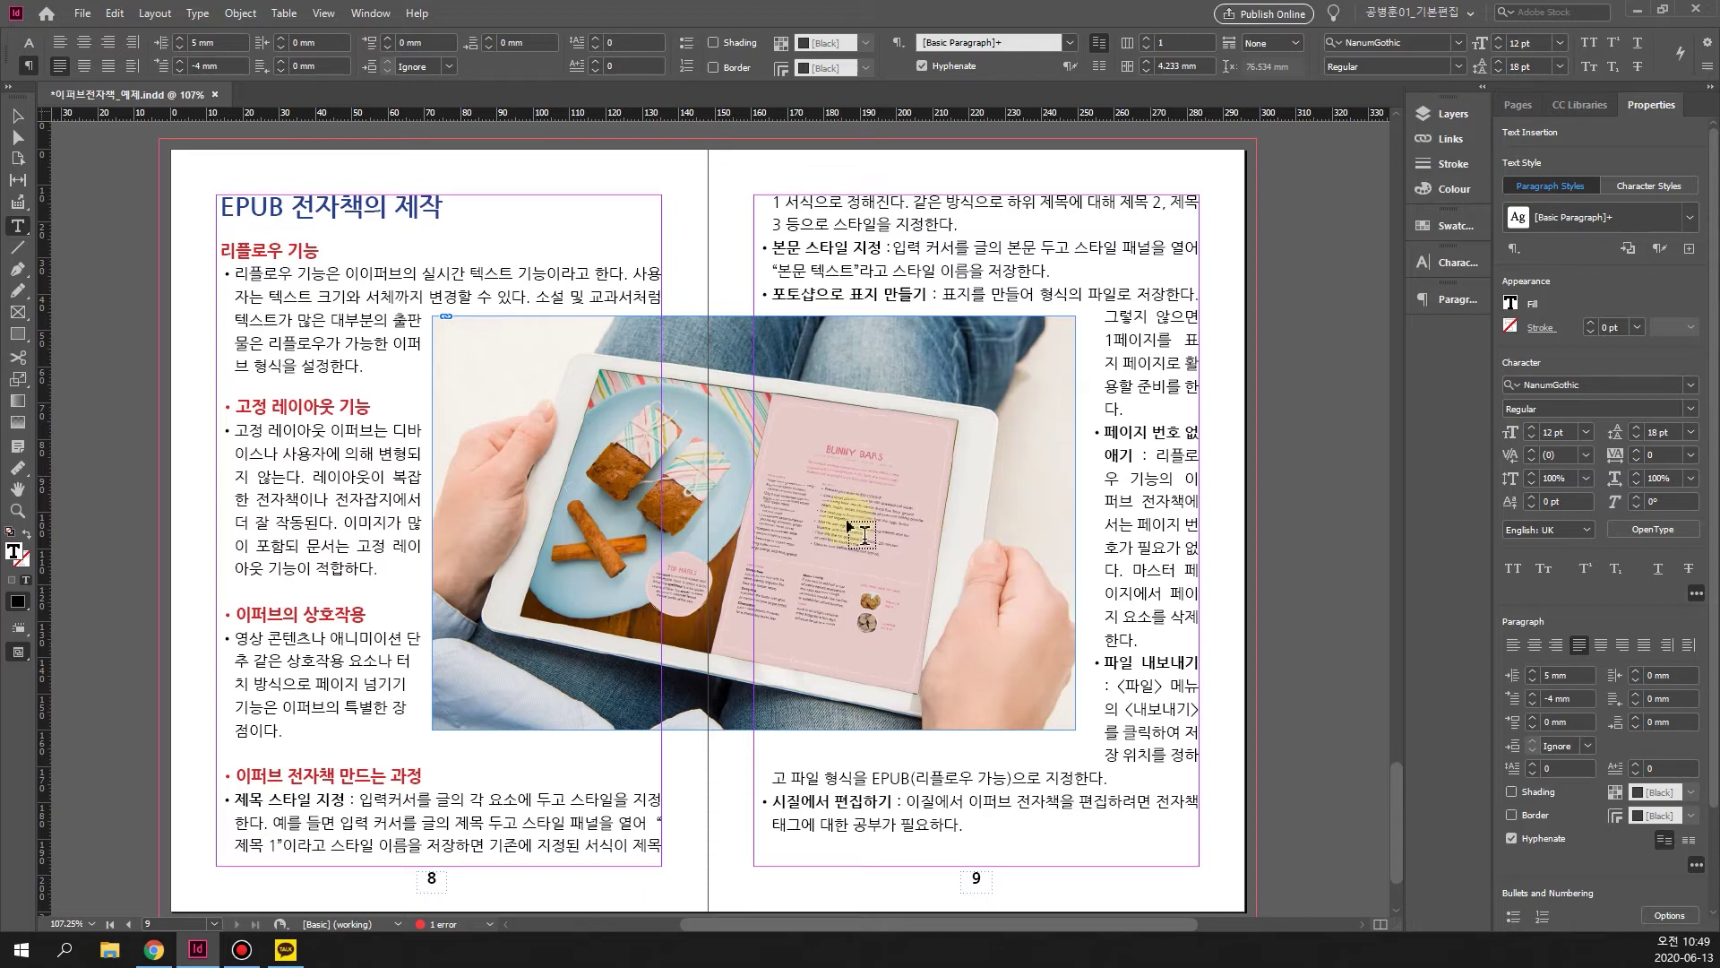
{"action": "scroll", "coordinate": [513, 557], "scroll_direction": "up", "scroll_amount": 2}
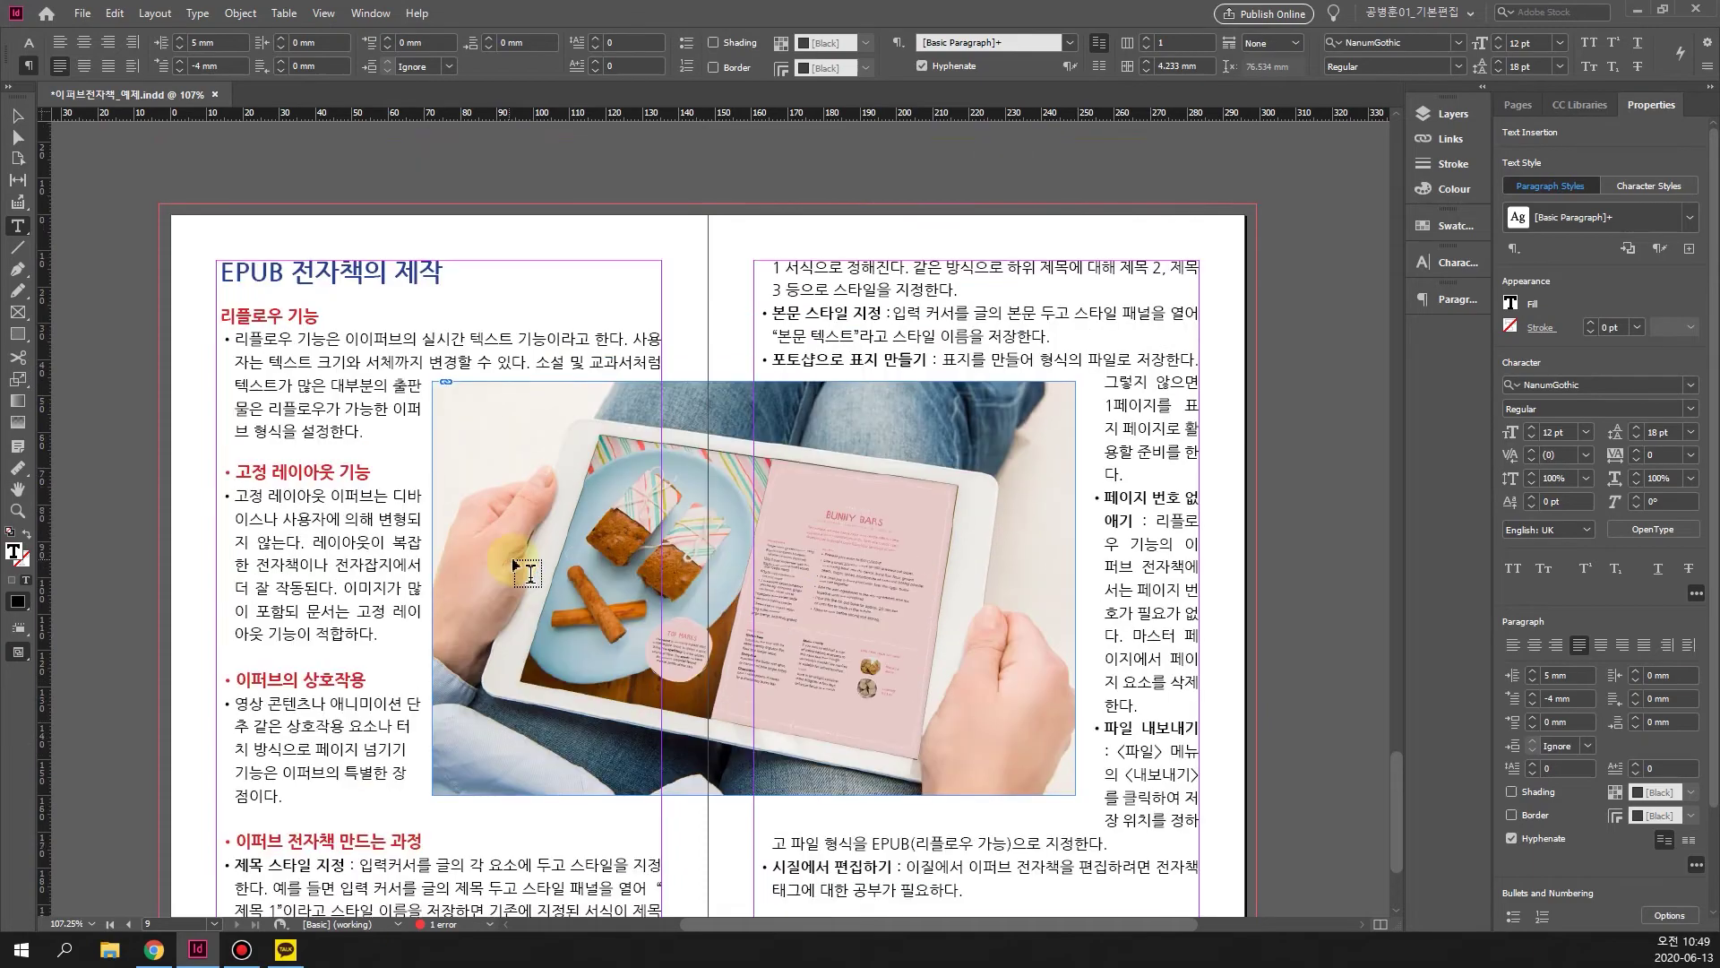
Return to the cover and examine its question list, plus the title, subheading and body text on pages 2-3.
{"action": "scroll", "coordinate": [512, 557], "scroll_direction": "up", "scroll_amount": 20}
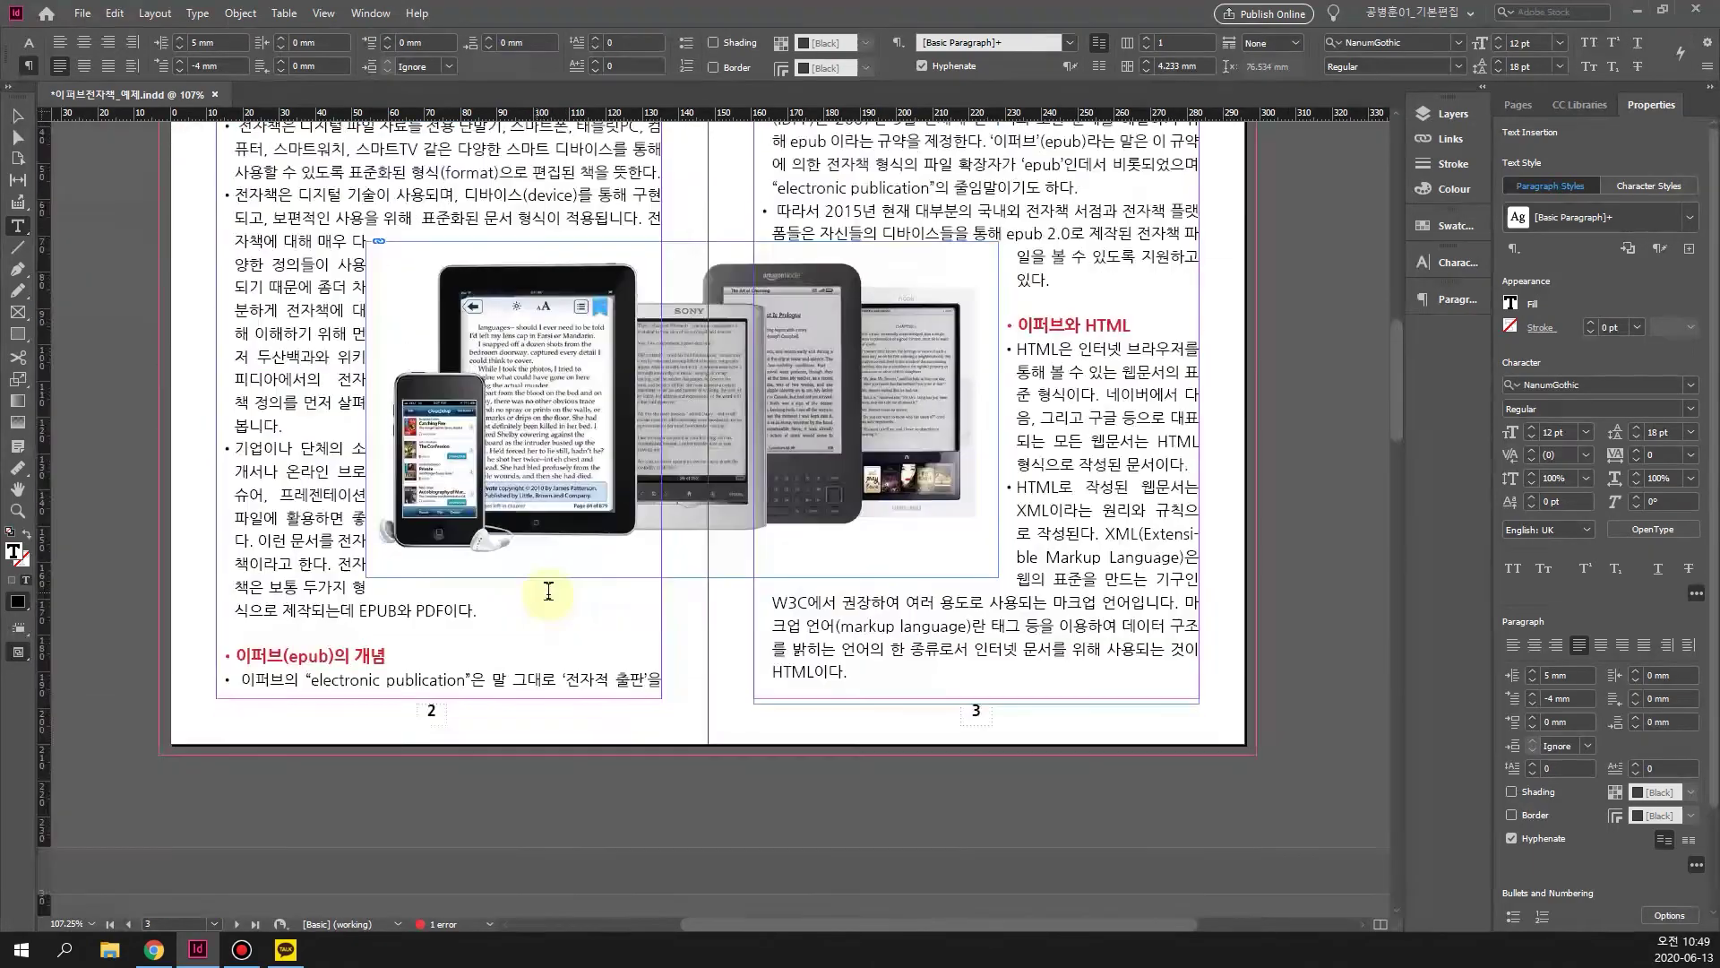
{"action": "scroll", "coordinate": [548, 587], "scroll_direction": "up", "scroll_amount": 10}
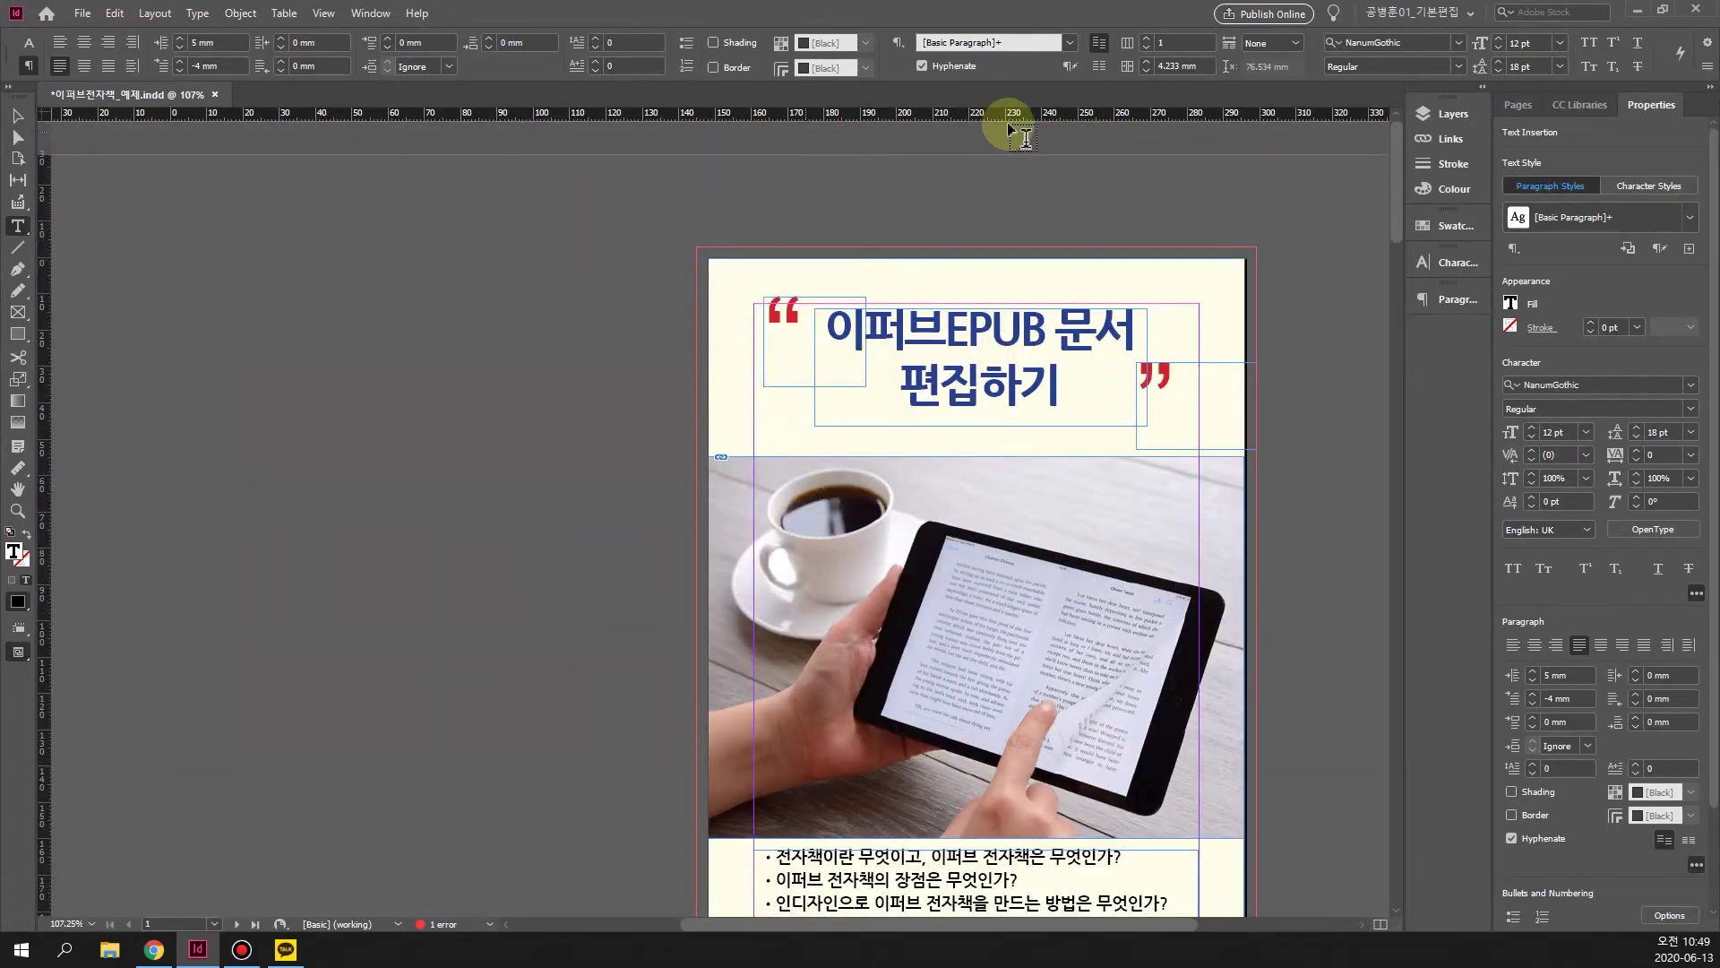
{"action": "scroll", "coordinate": [1196, 512], "scroll_direction": "down", "scroll_amount": 5}
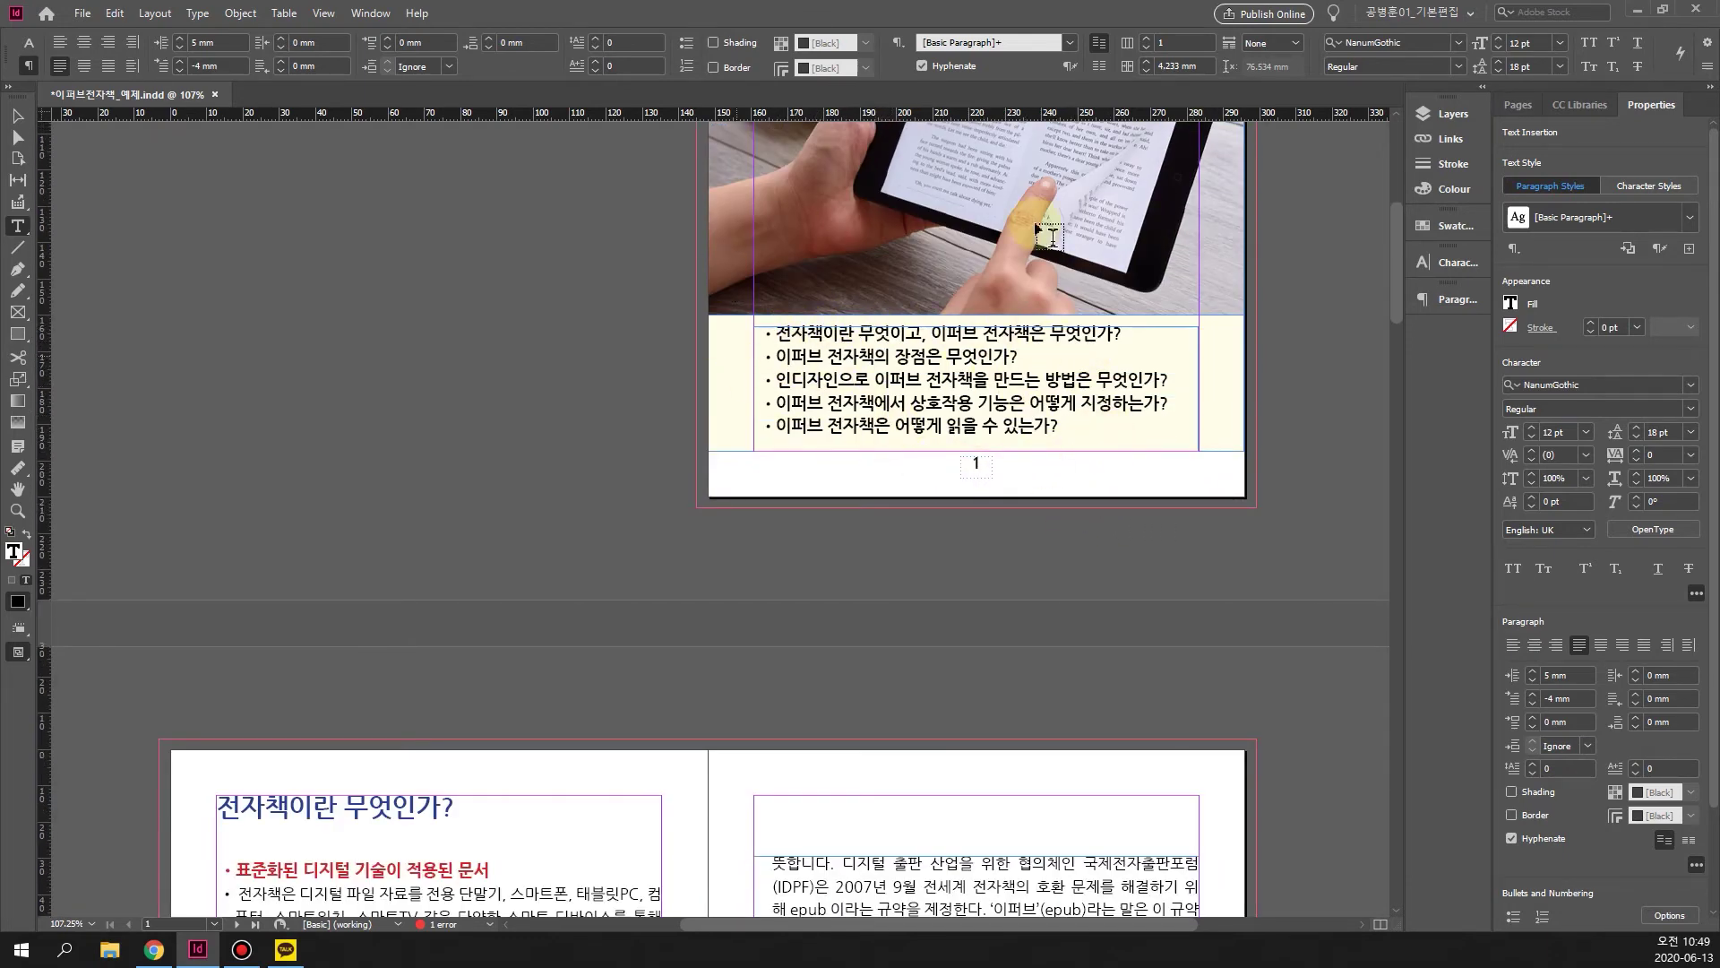
{"action": "scroll", "coordinate": [936, 340], "scroll_direction": "down", "scroll_amount": 8}
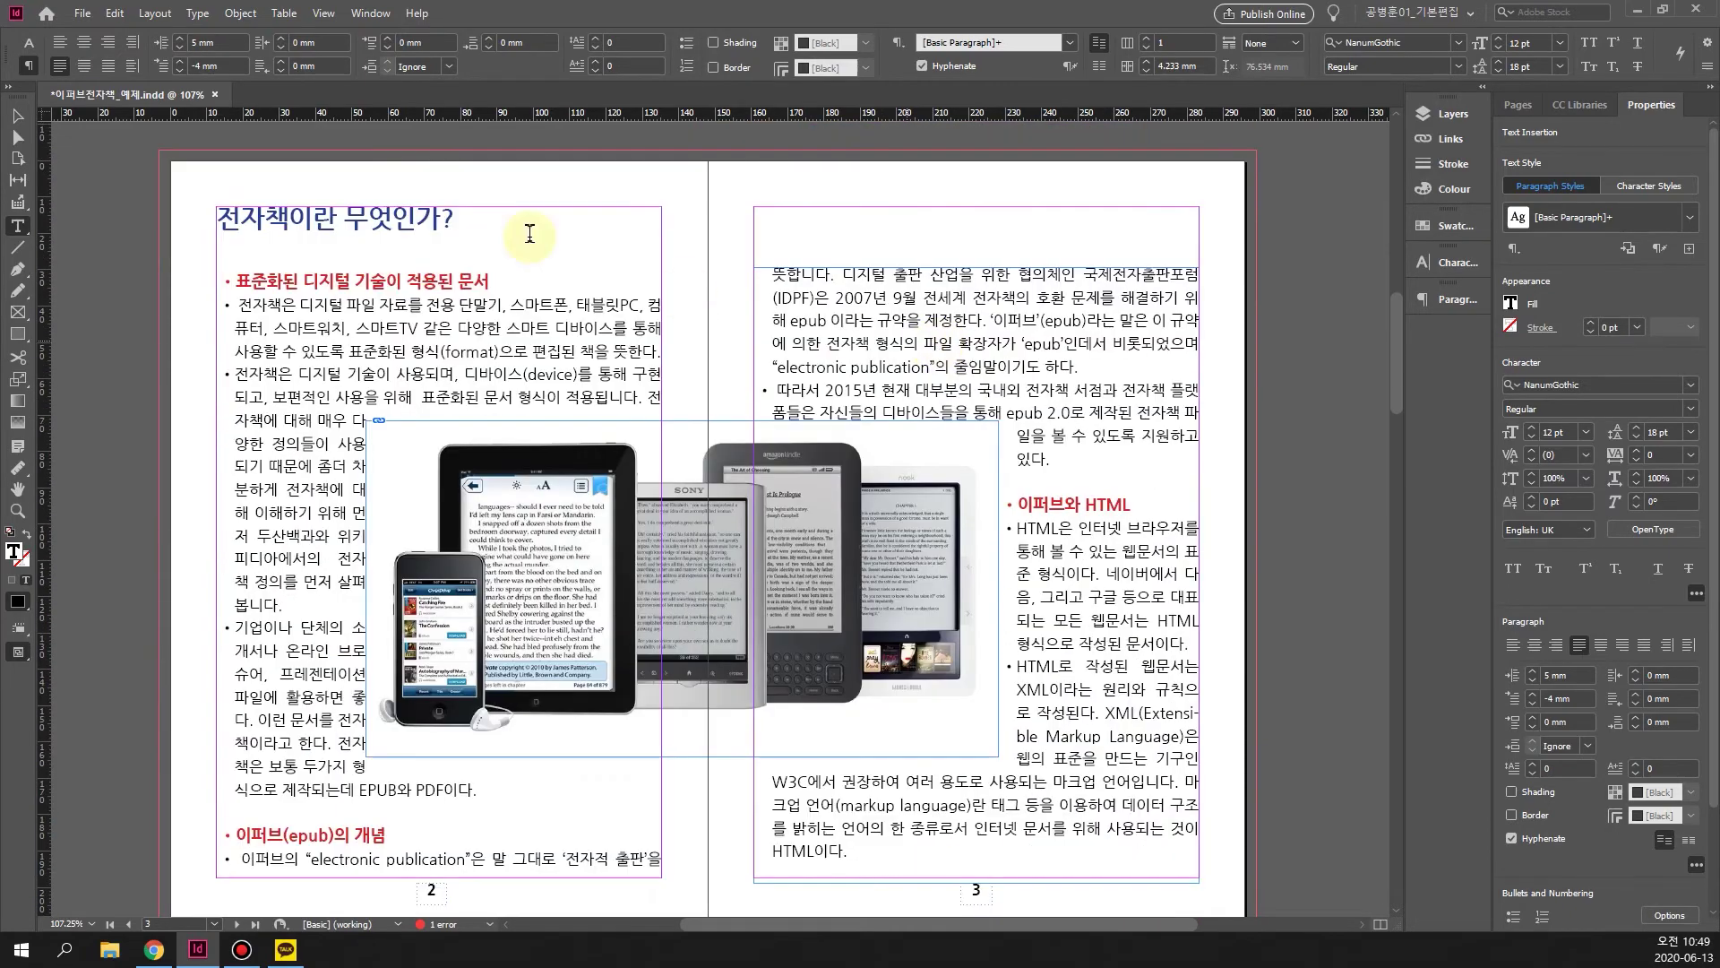
{"action": "left_click_drag", "start_coordinate": [270, 218], "coordinate": [442, 221]}
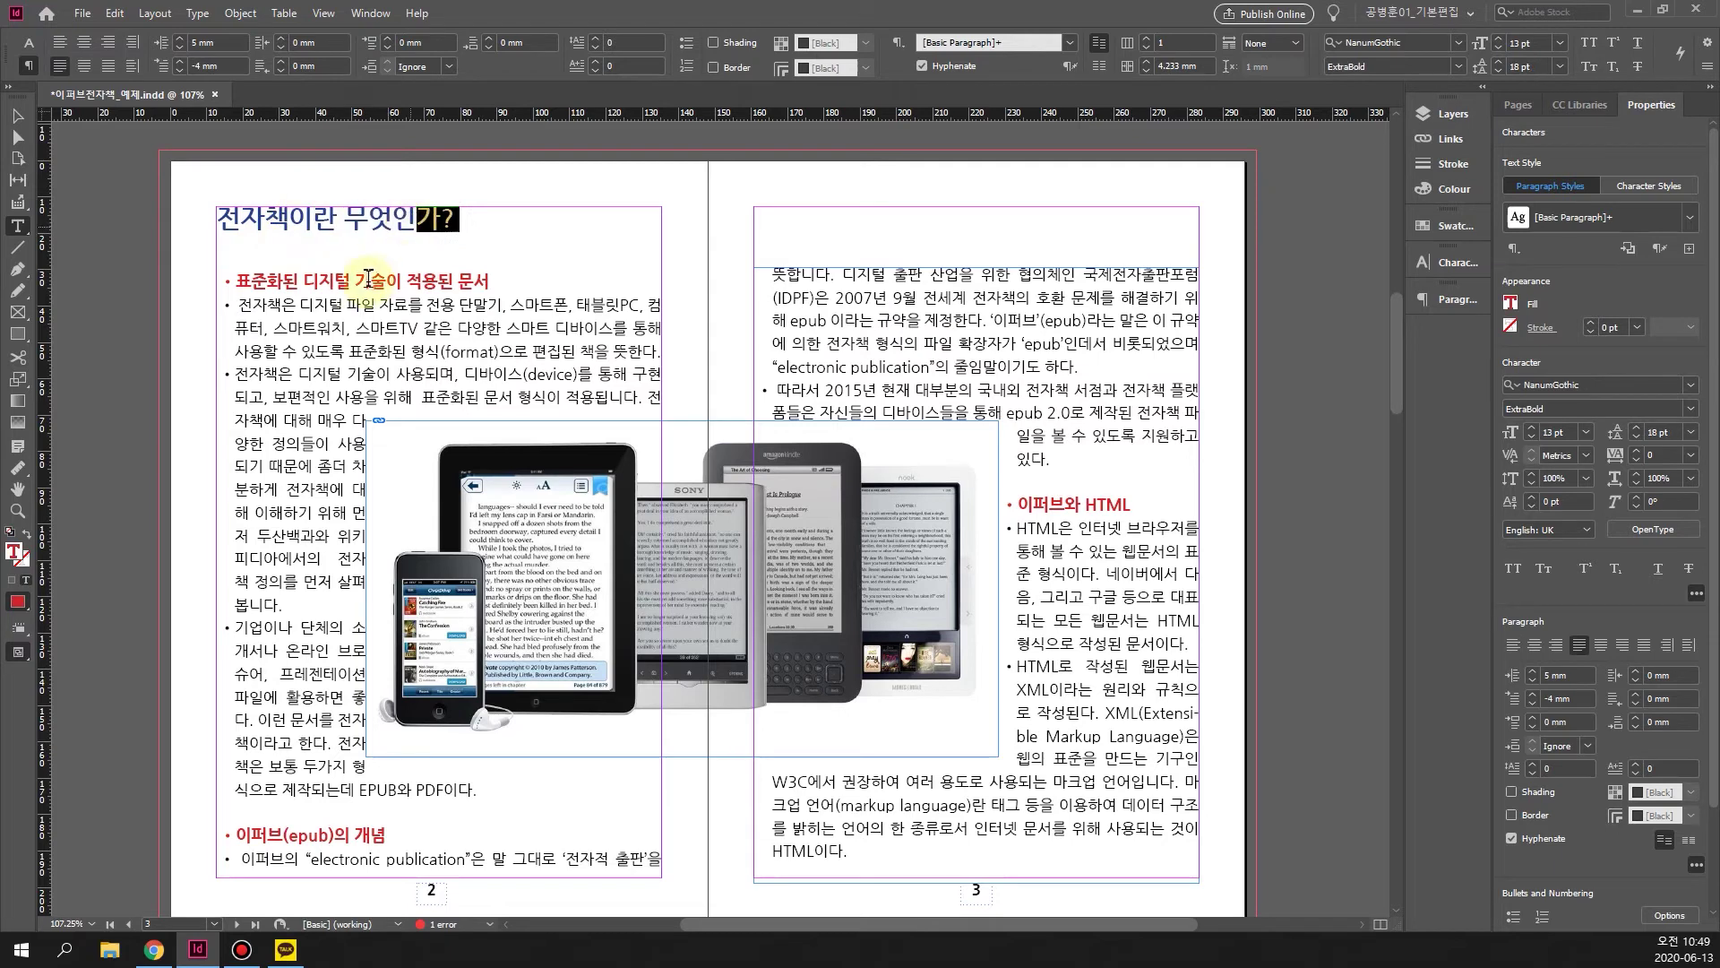
{"action": "left_click_drag", "start_coordinate": [305, 281], "coordinate": [430, 289]}
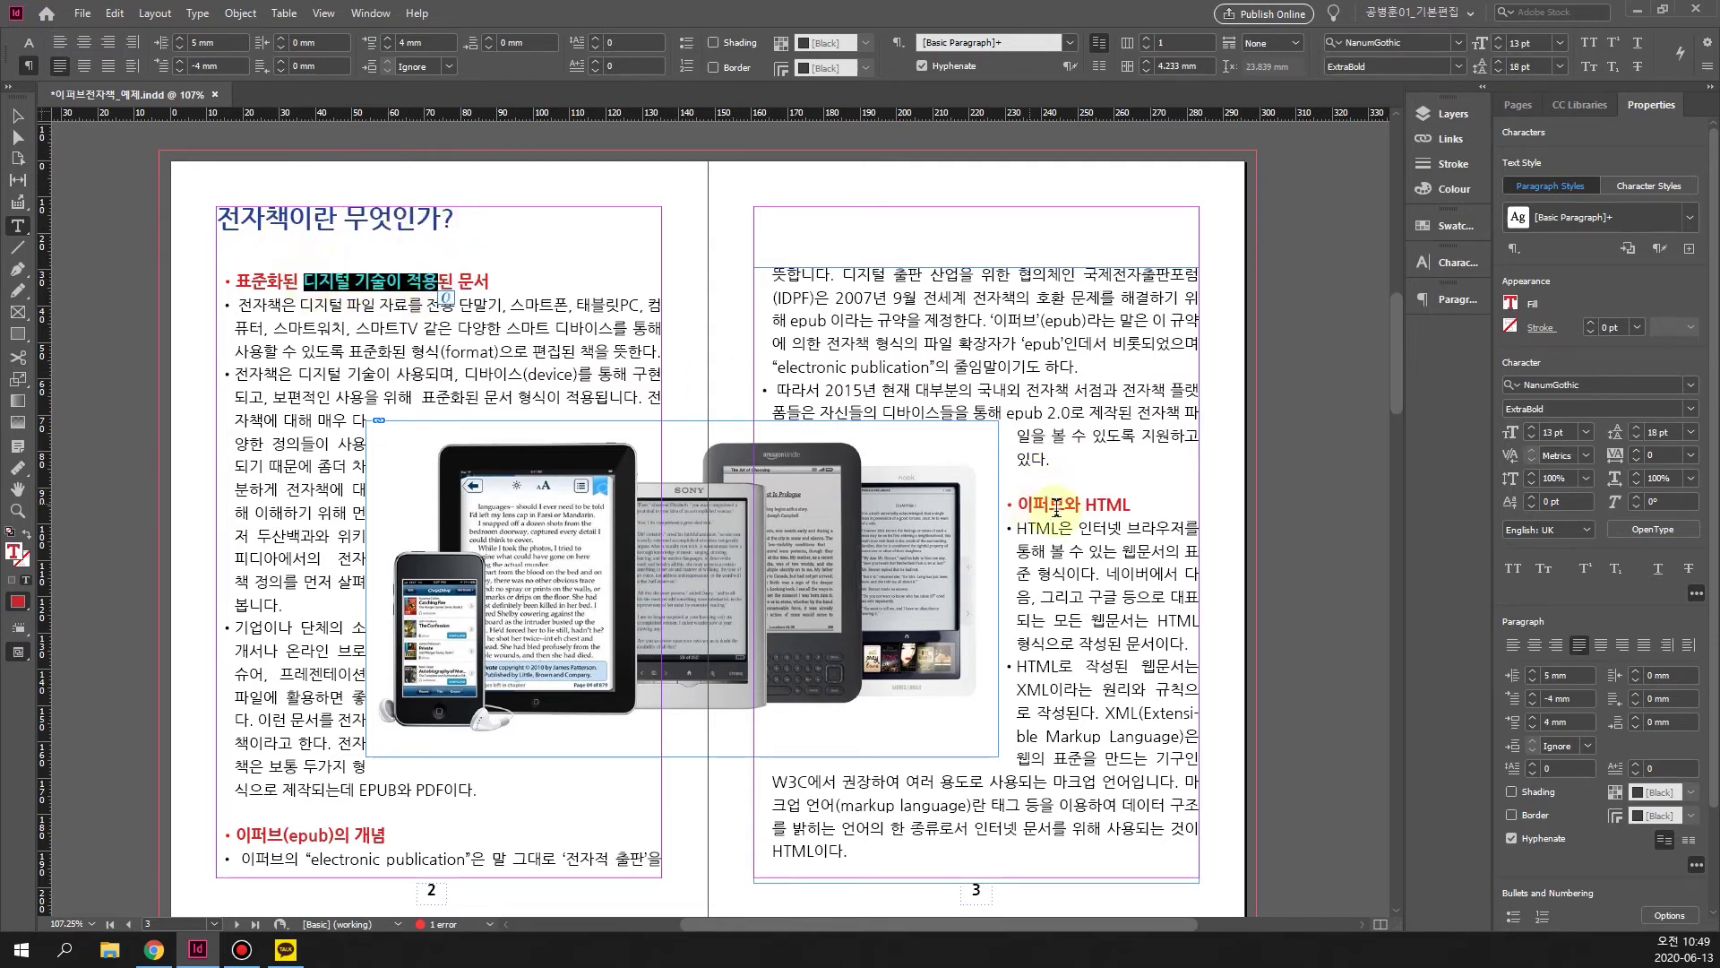
{"action": "scroll", "coordinate": [546, 425], "scroll_direction": "down", "scroll_amount": 3}
{"action": "left_click_drag", "start_coordinate": [230, 189], "coordinate": [484, 667]}
{"action": "left_click_drag", "start_coordinate": [1088, 466], "coordinate": [1132, 699]}
{"action": "scroll", "coordinate": [1071, 674], "scroll_direction": "down", "scroll_amount": 3}
Go through the remaining spreads and read the heading-style instructions under "이퍼브 전자책 만드는 과정" on page 8.
{"action": "scroll", "coordinate": [1071, 673], "scroll_direction": "down", "scroll_amount": 20}
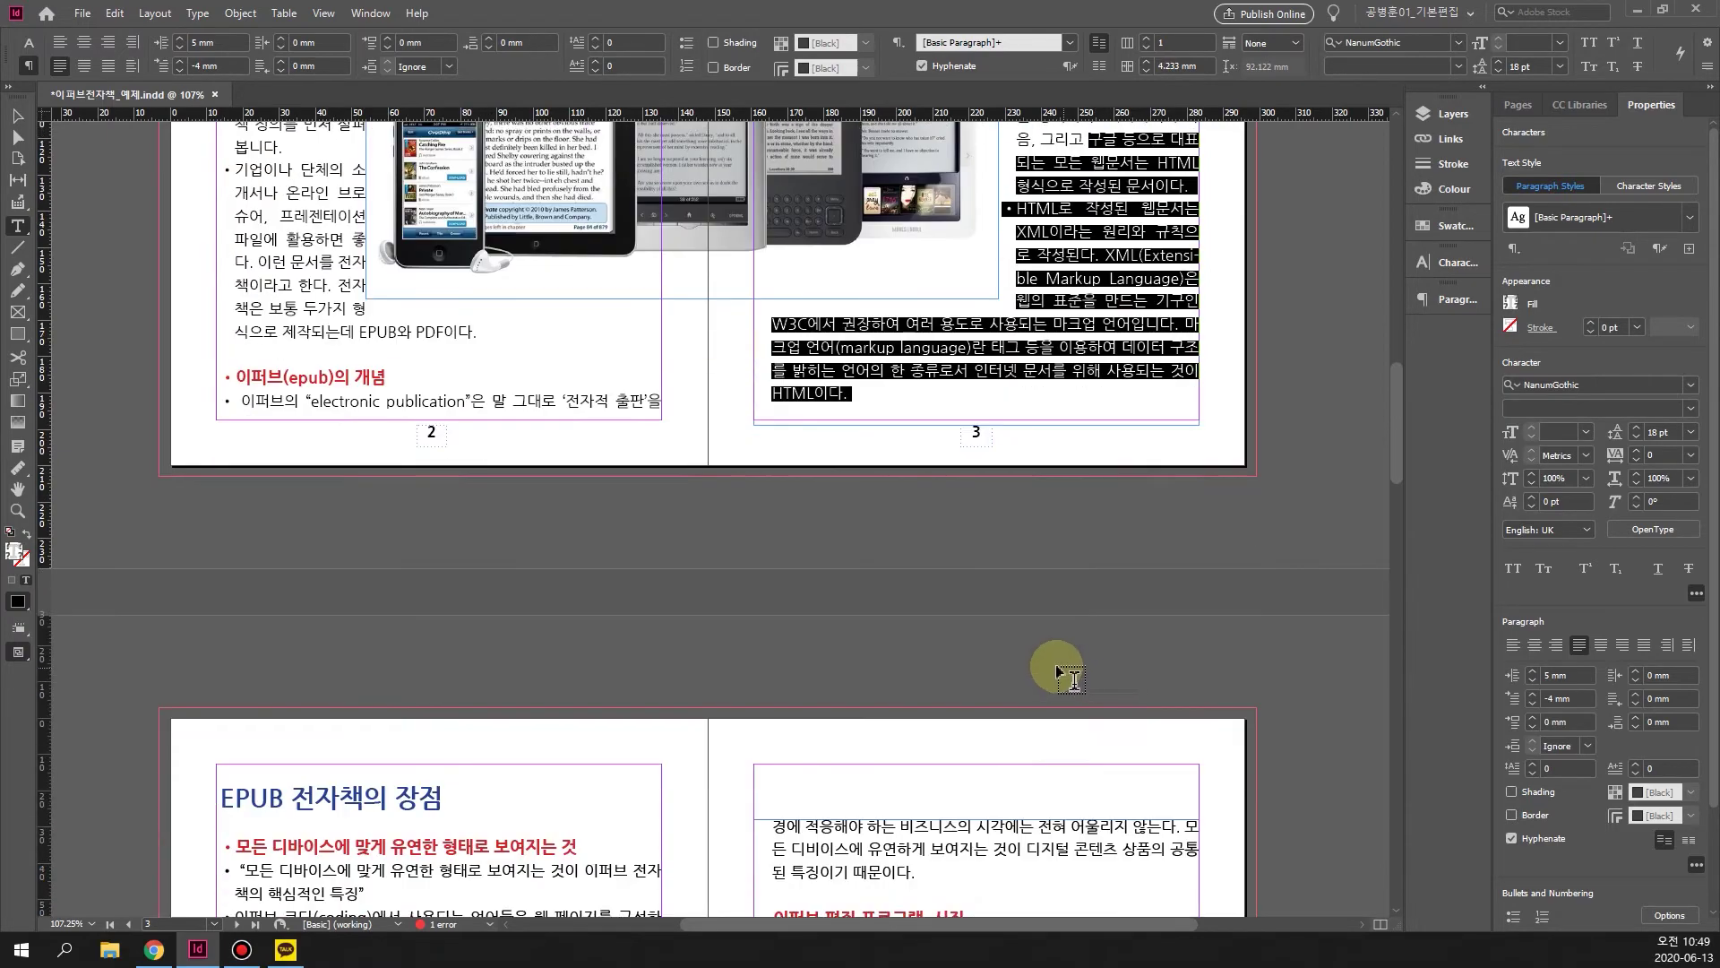
{"action": "scroll", "coordinate": [982, 638], "scroll_direction": "down", "scroll_amount": 10}
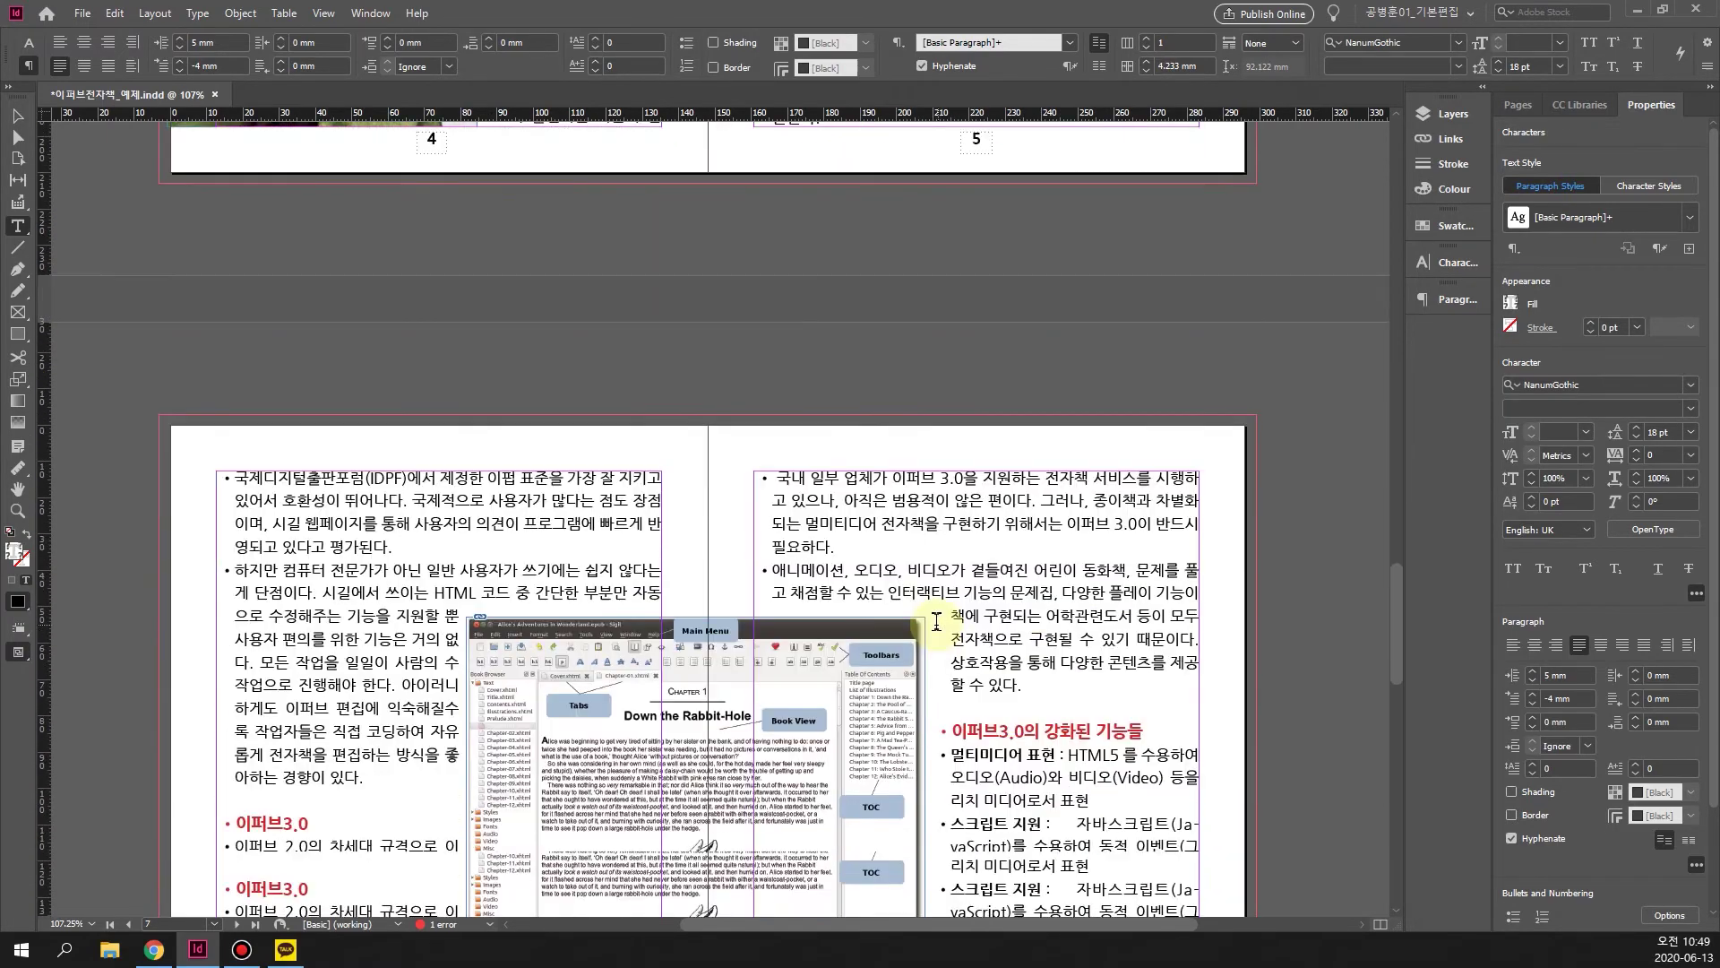
{"action": "scroll", "coordinate": [583, 641], "scroll_direction": "down", "scroll_amount": 4}
{"action": "scroll", "coordinate": [587, 623], "scroll_direction": "down", "scroll_amount": 9}
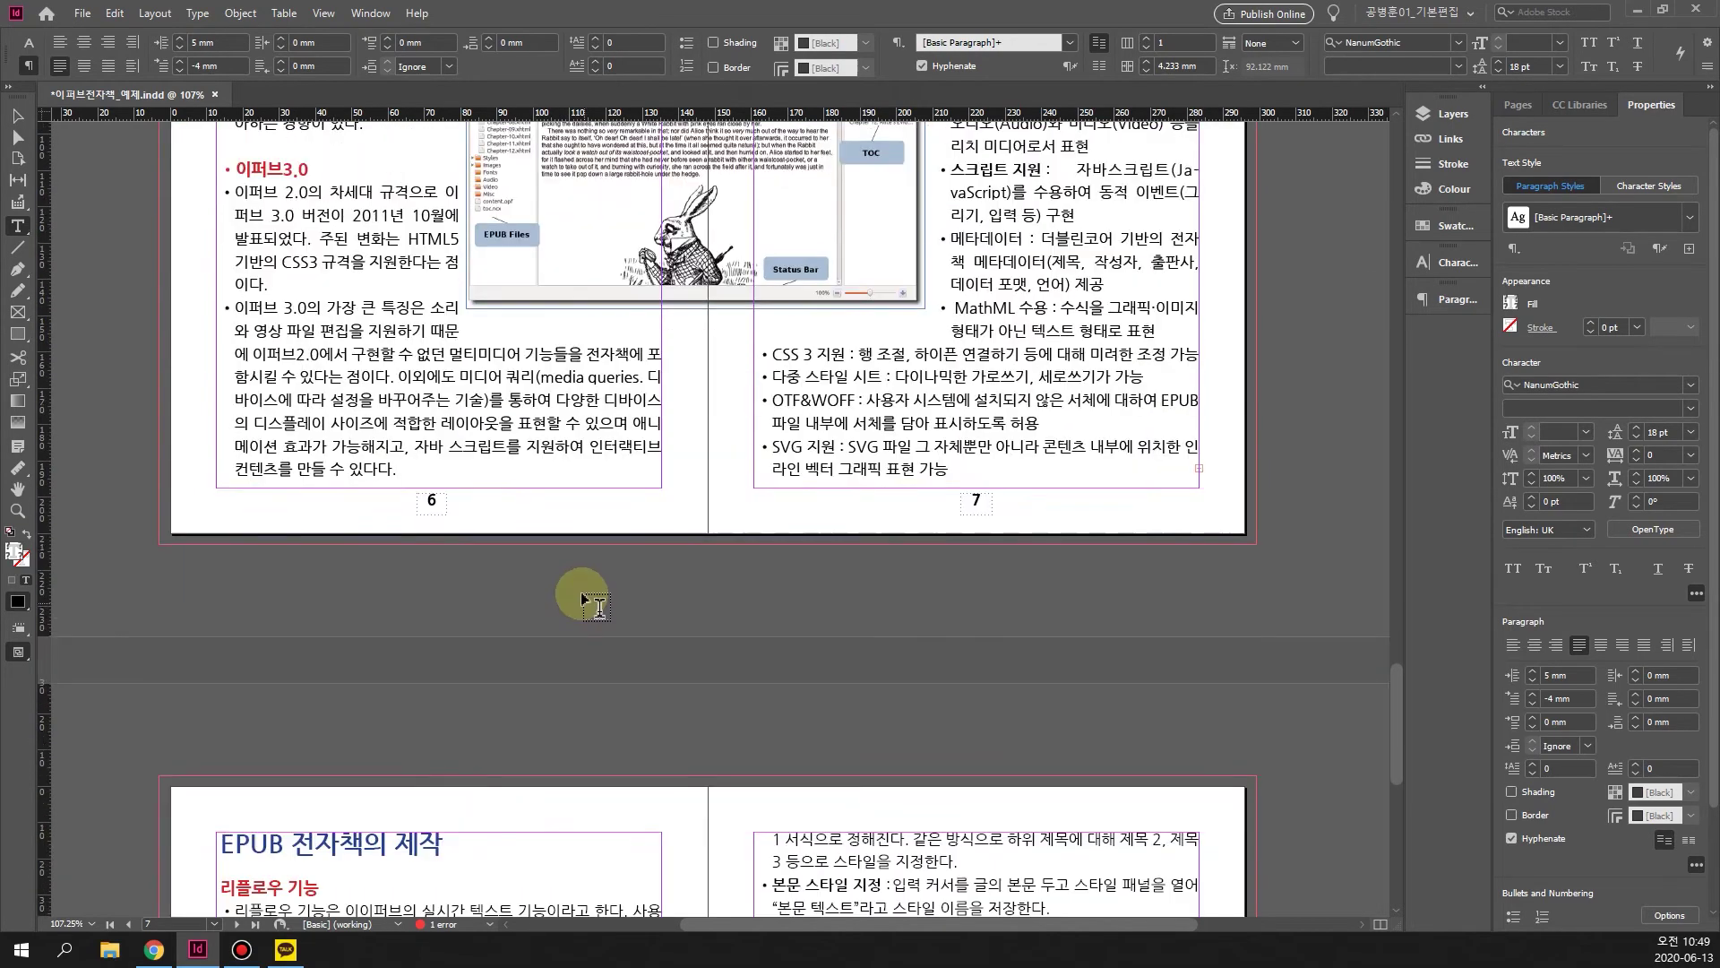
{"action": "scroll", "coordinate": [717, 581], "scroll_direction": "down", "scroll_amount": 1}
{"action": "scroll", "coordinate": [717, 581], "scroll_direction": "down", "scroll_amount": 5}
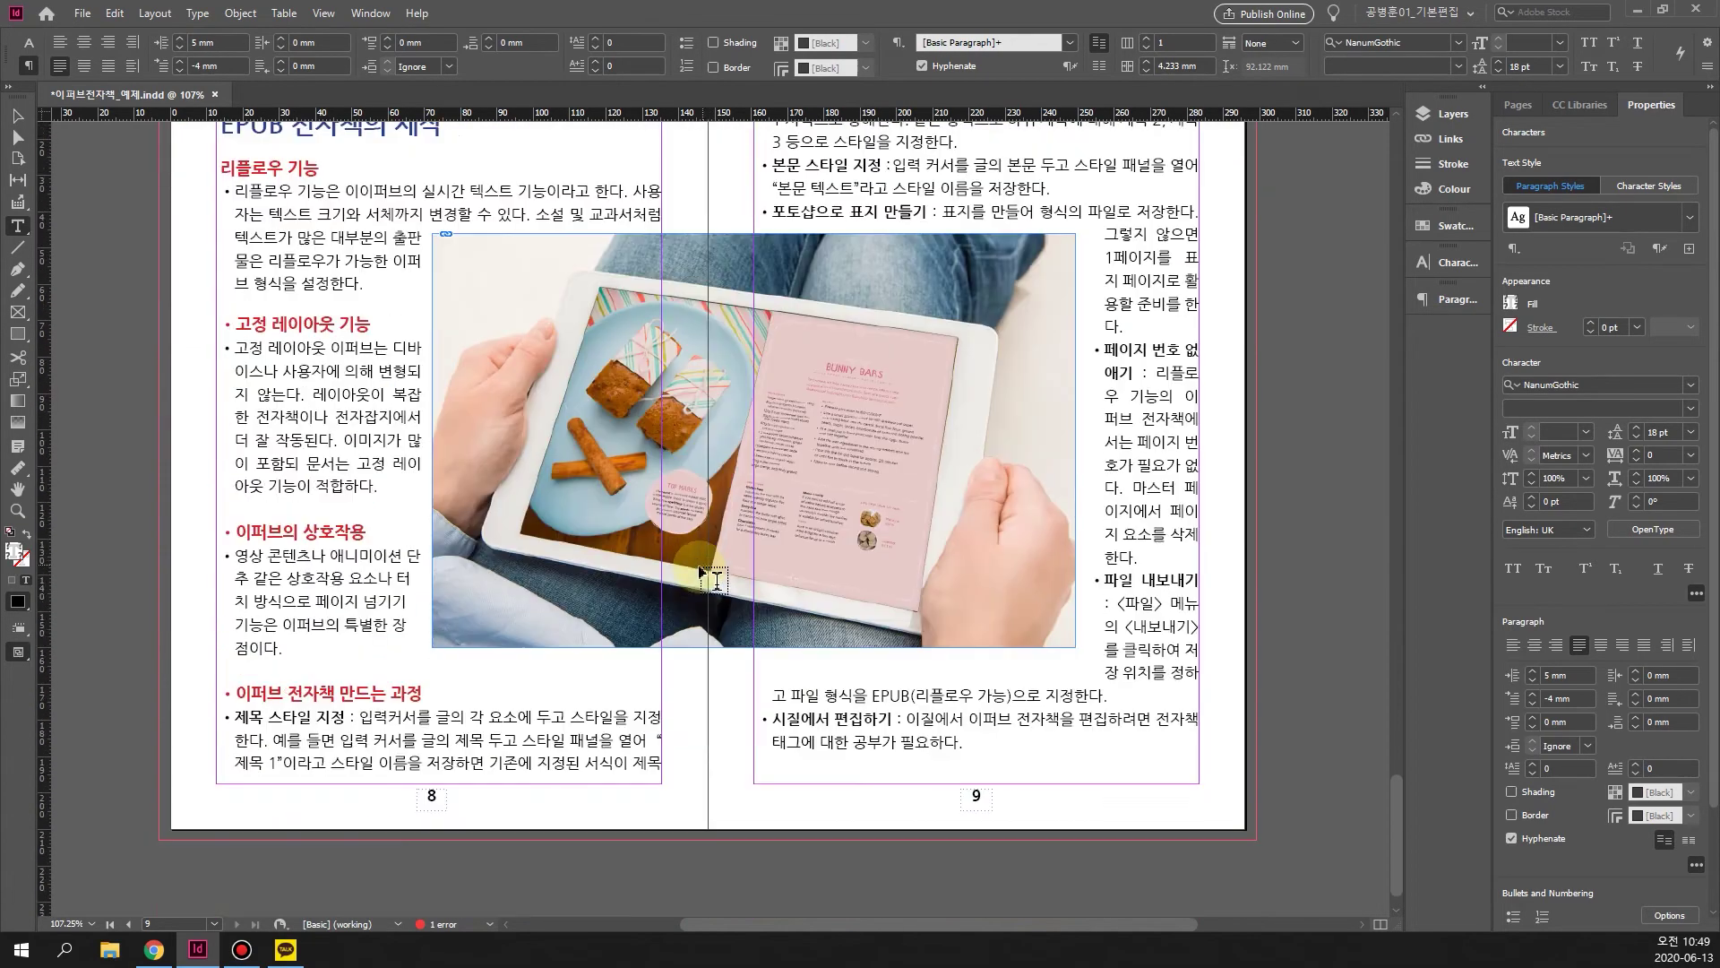
{"action": "left_click", "coordinate": [356, 717]}
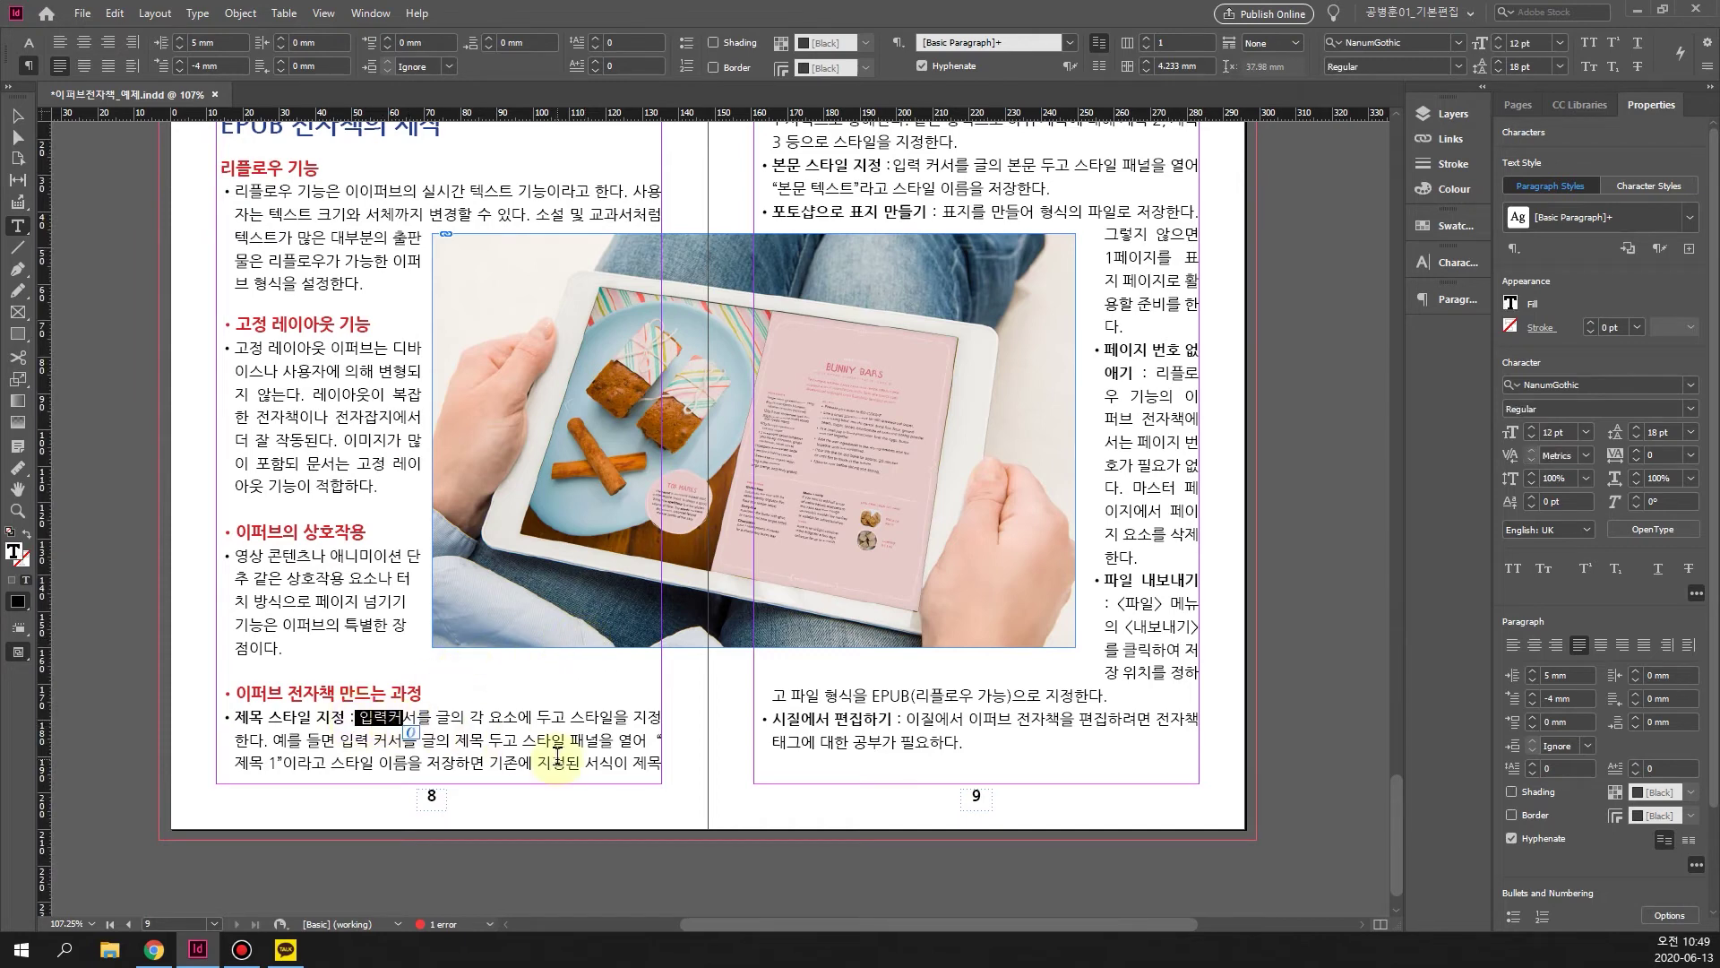
{"action": "left_click", "coordinate": [500, 741]}
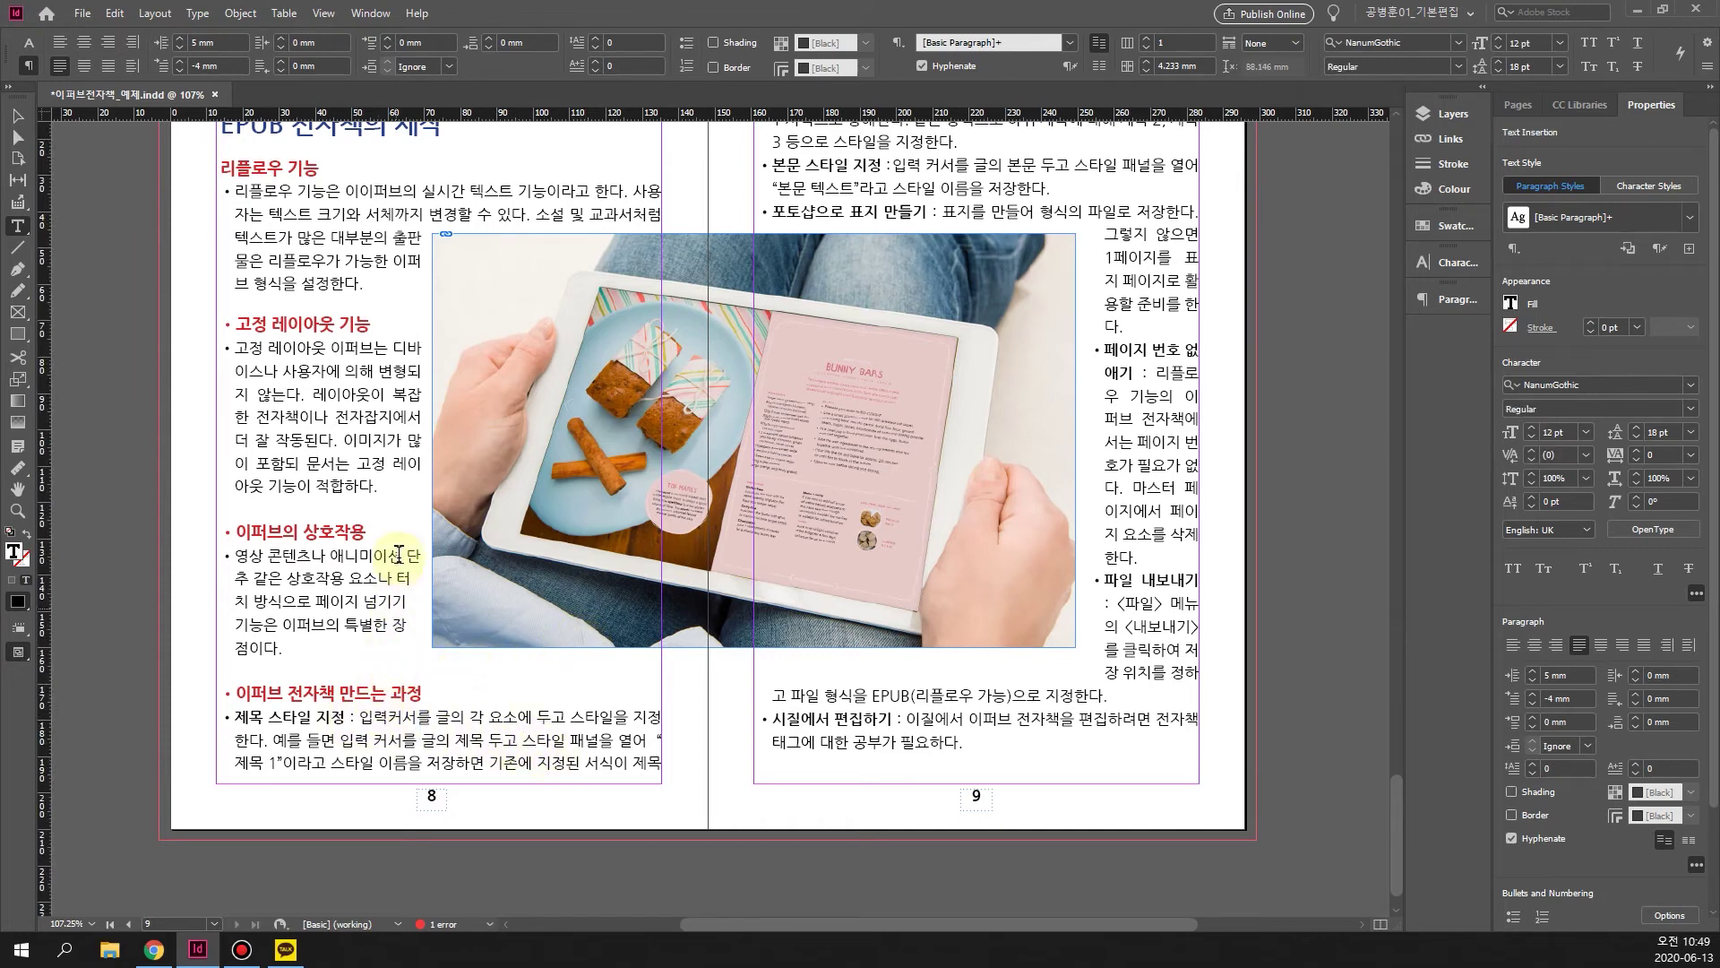
Place the text cursor in the cover title "이퍼브EPUB 문서 편집하기" and display the document's paragraph styles.
{"action": "scroll", "coordinate": [381, 533], "scroll_direction": "up", "scroll_amount": 15}
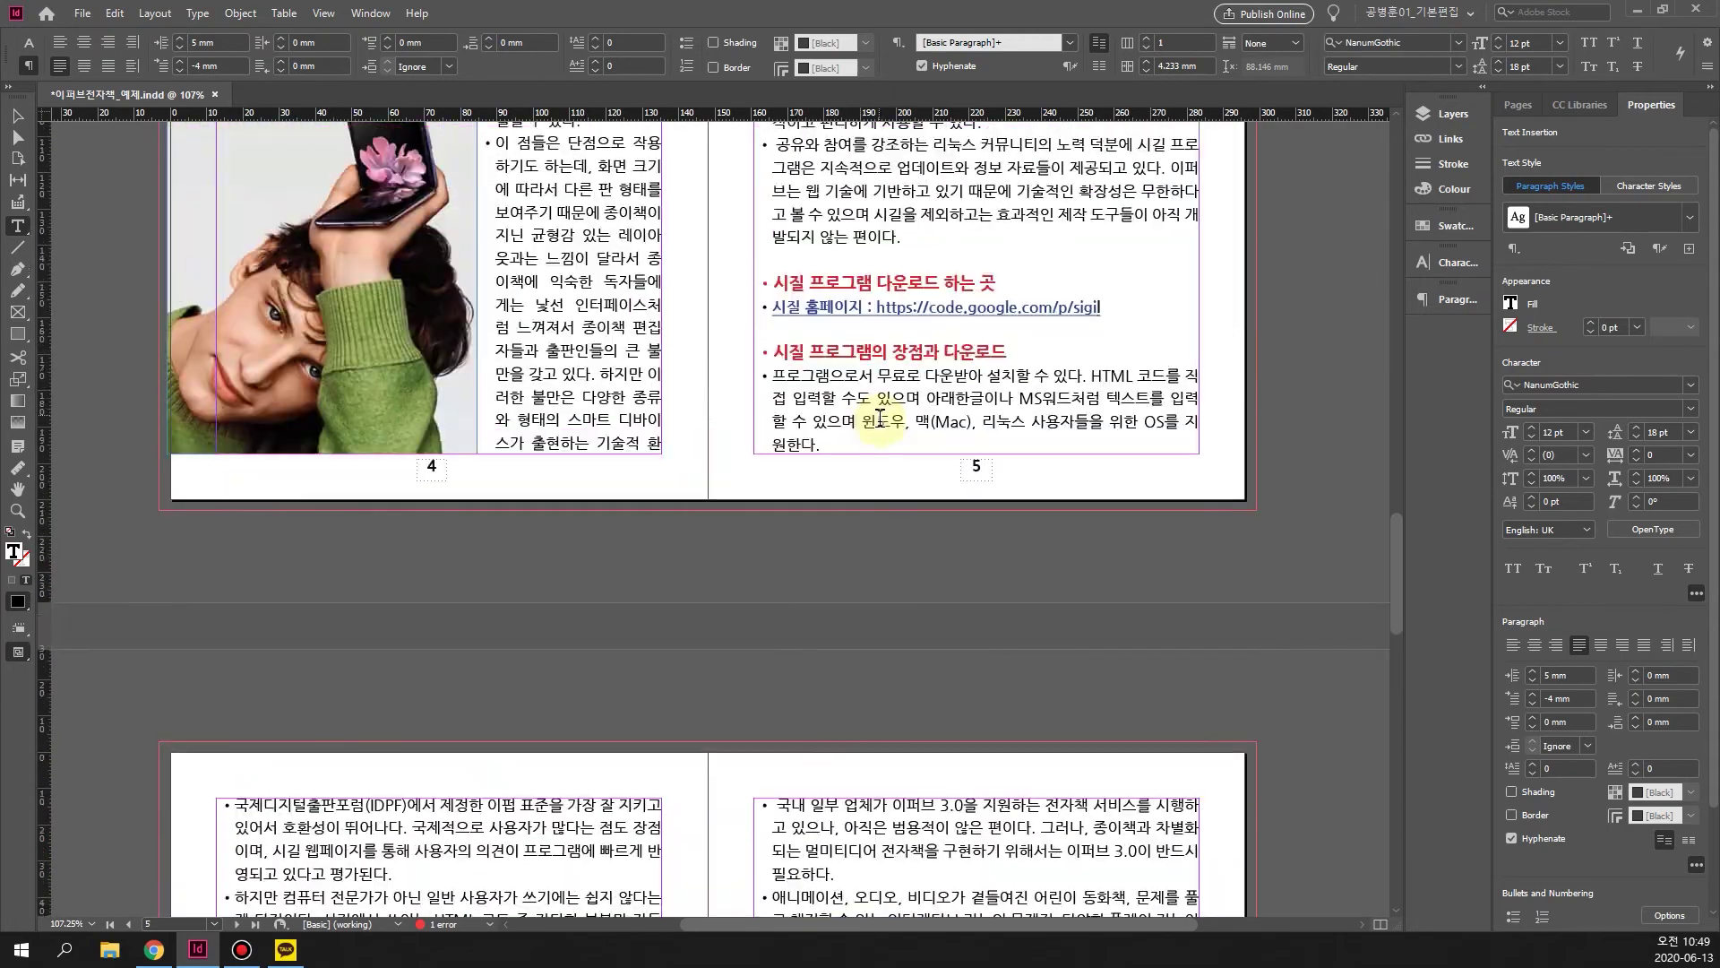
{"action": "scroll", "coordinate": [892, 427], "scroll_direction": "up", "scroll_amount": 10}
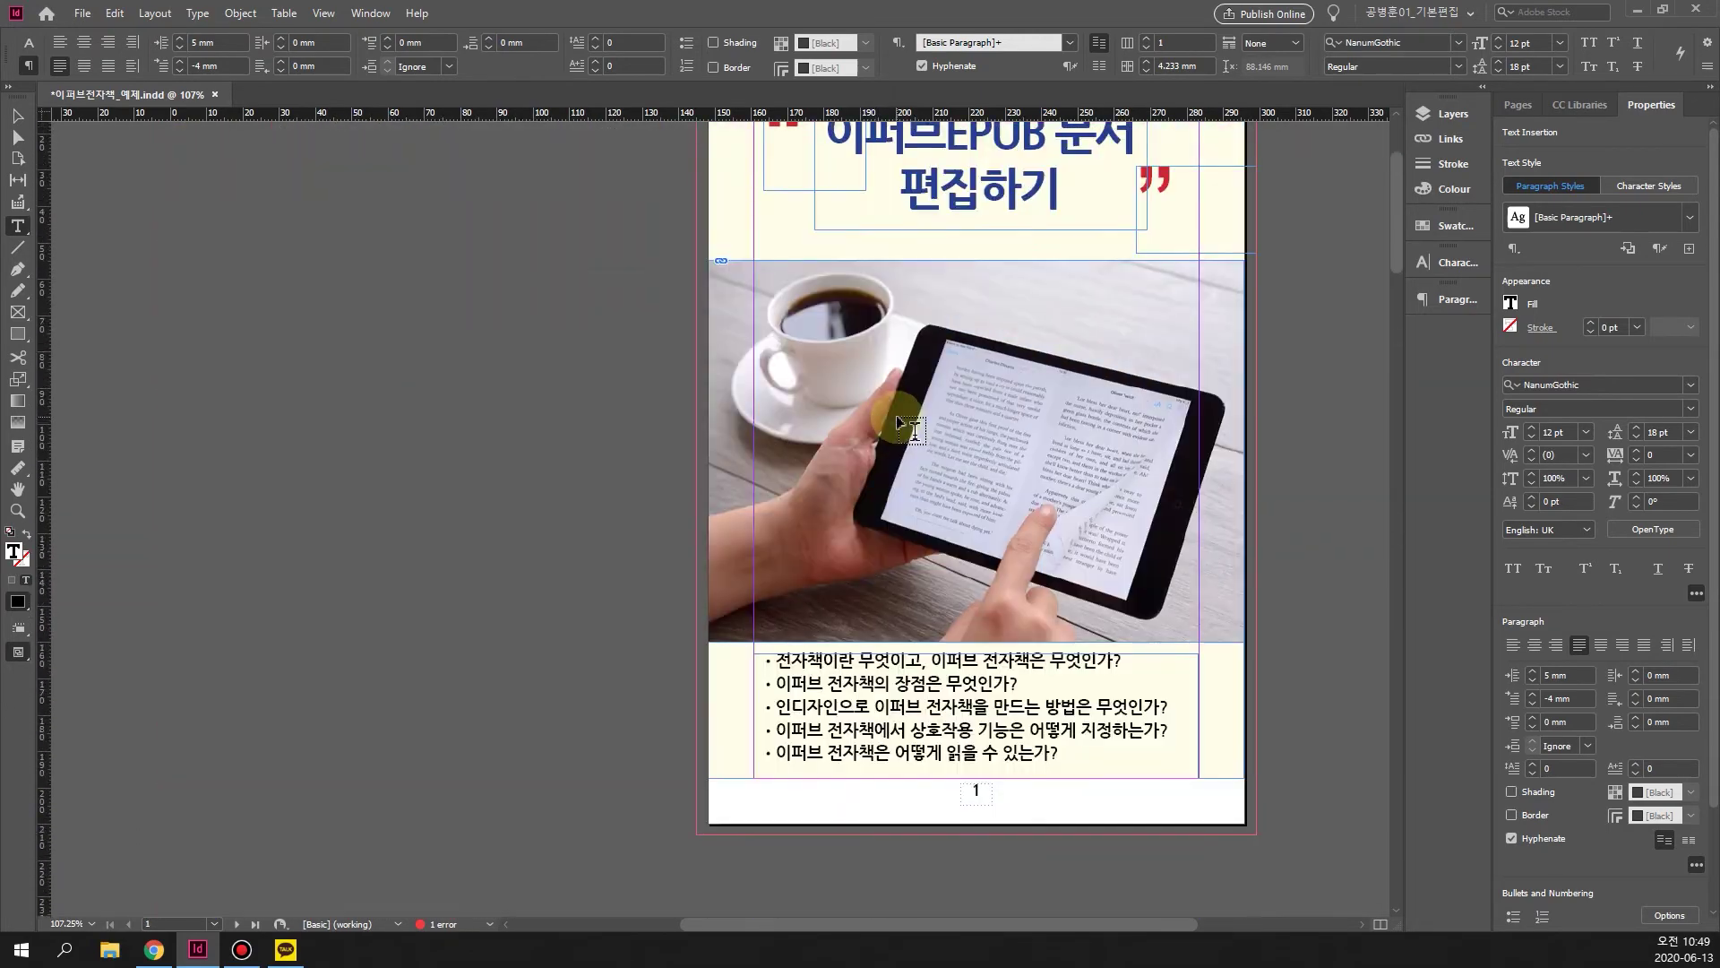
{"action": "left_click", "coordinate": [950, 333]}
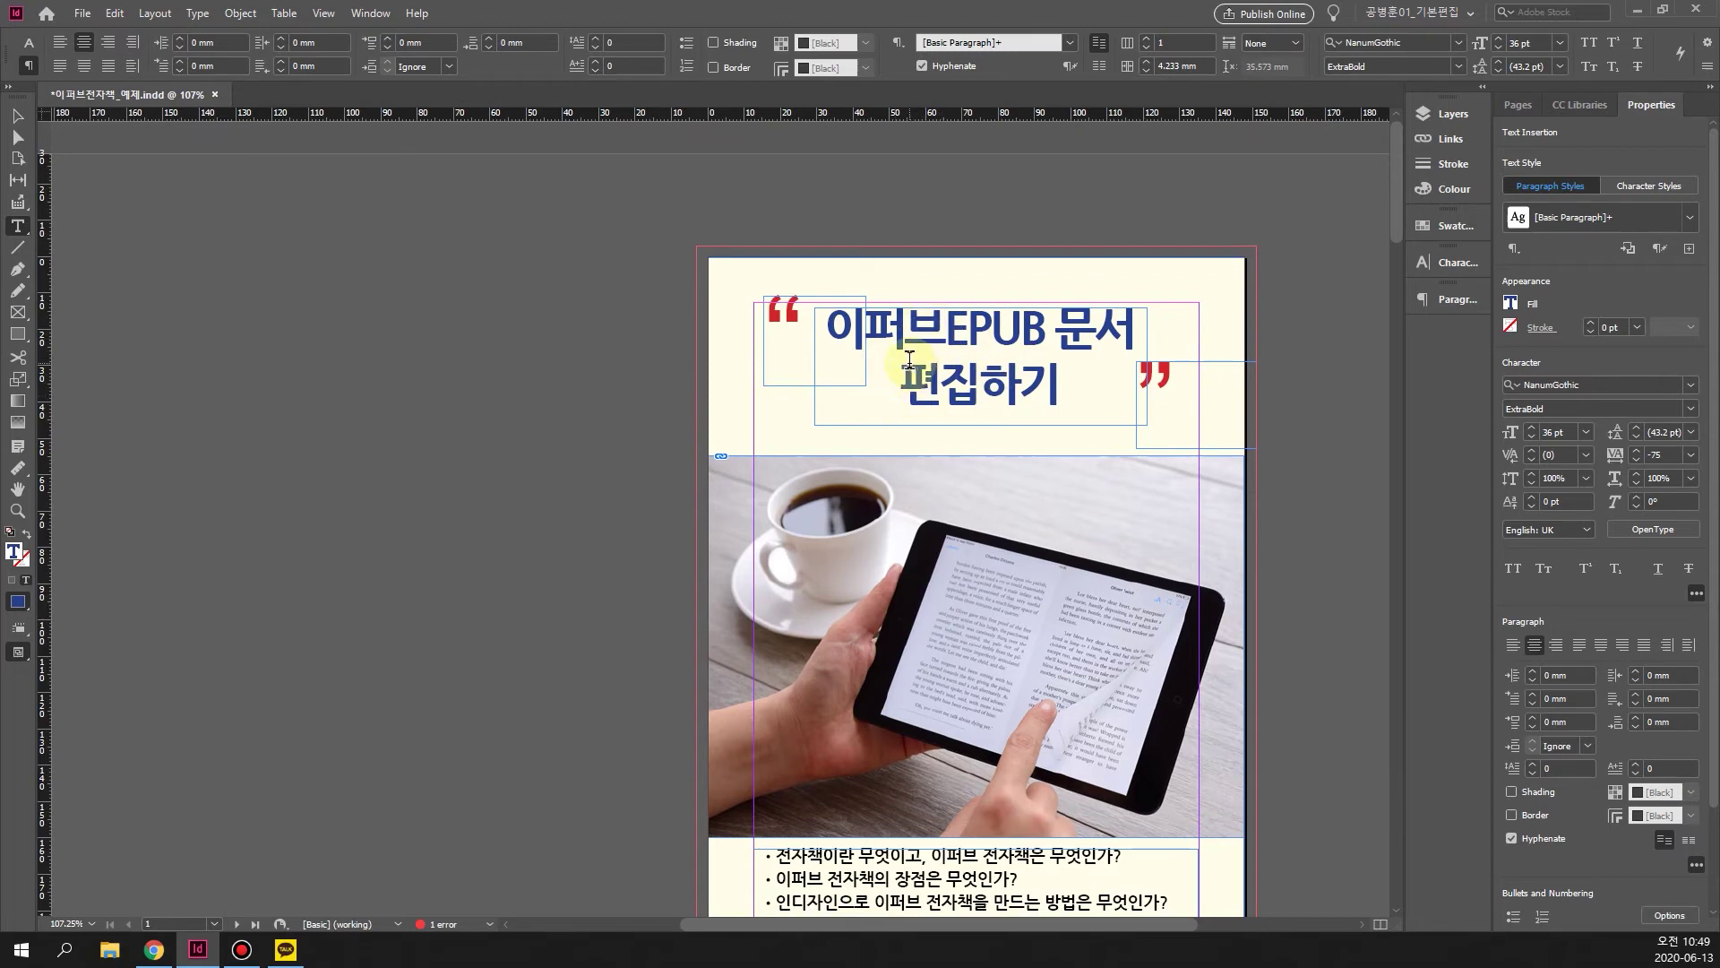
{"action": "left_click", "coordinate": [366, 15]}
{"action": "mouse_move", "coordinate": [498, 455]}
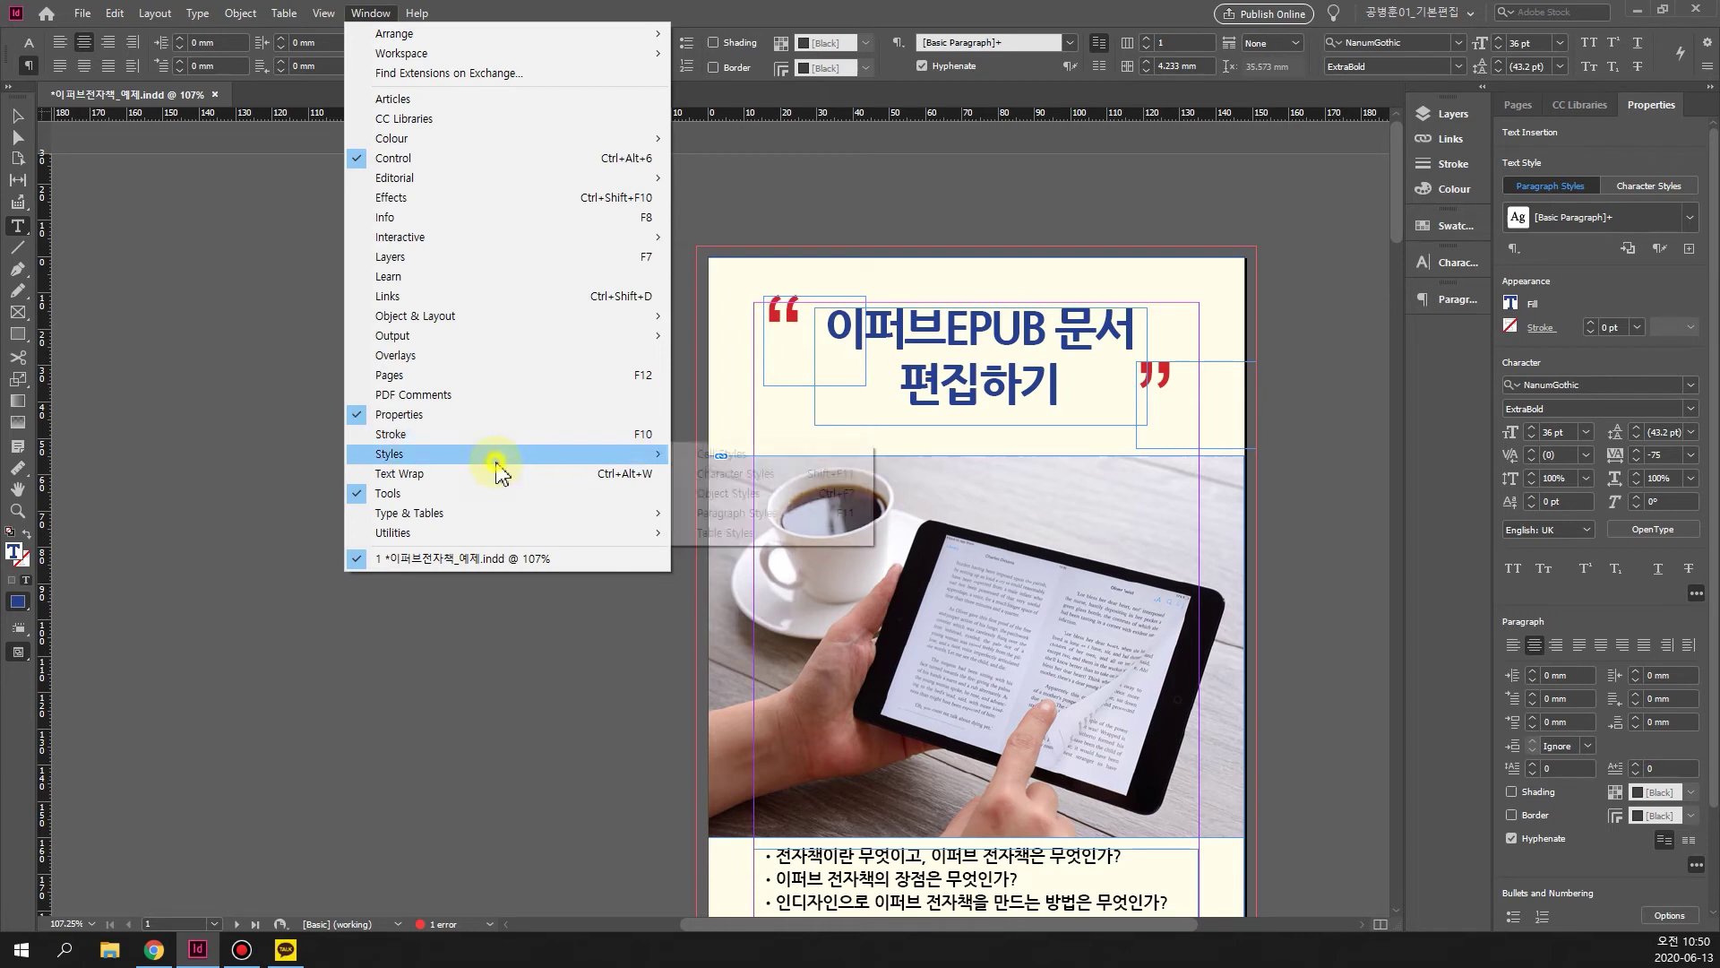
{"action": "left_click", "coordinate": [788, 513]}
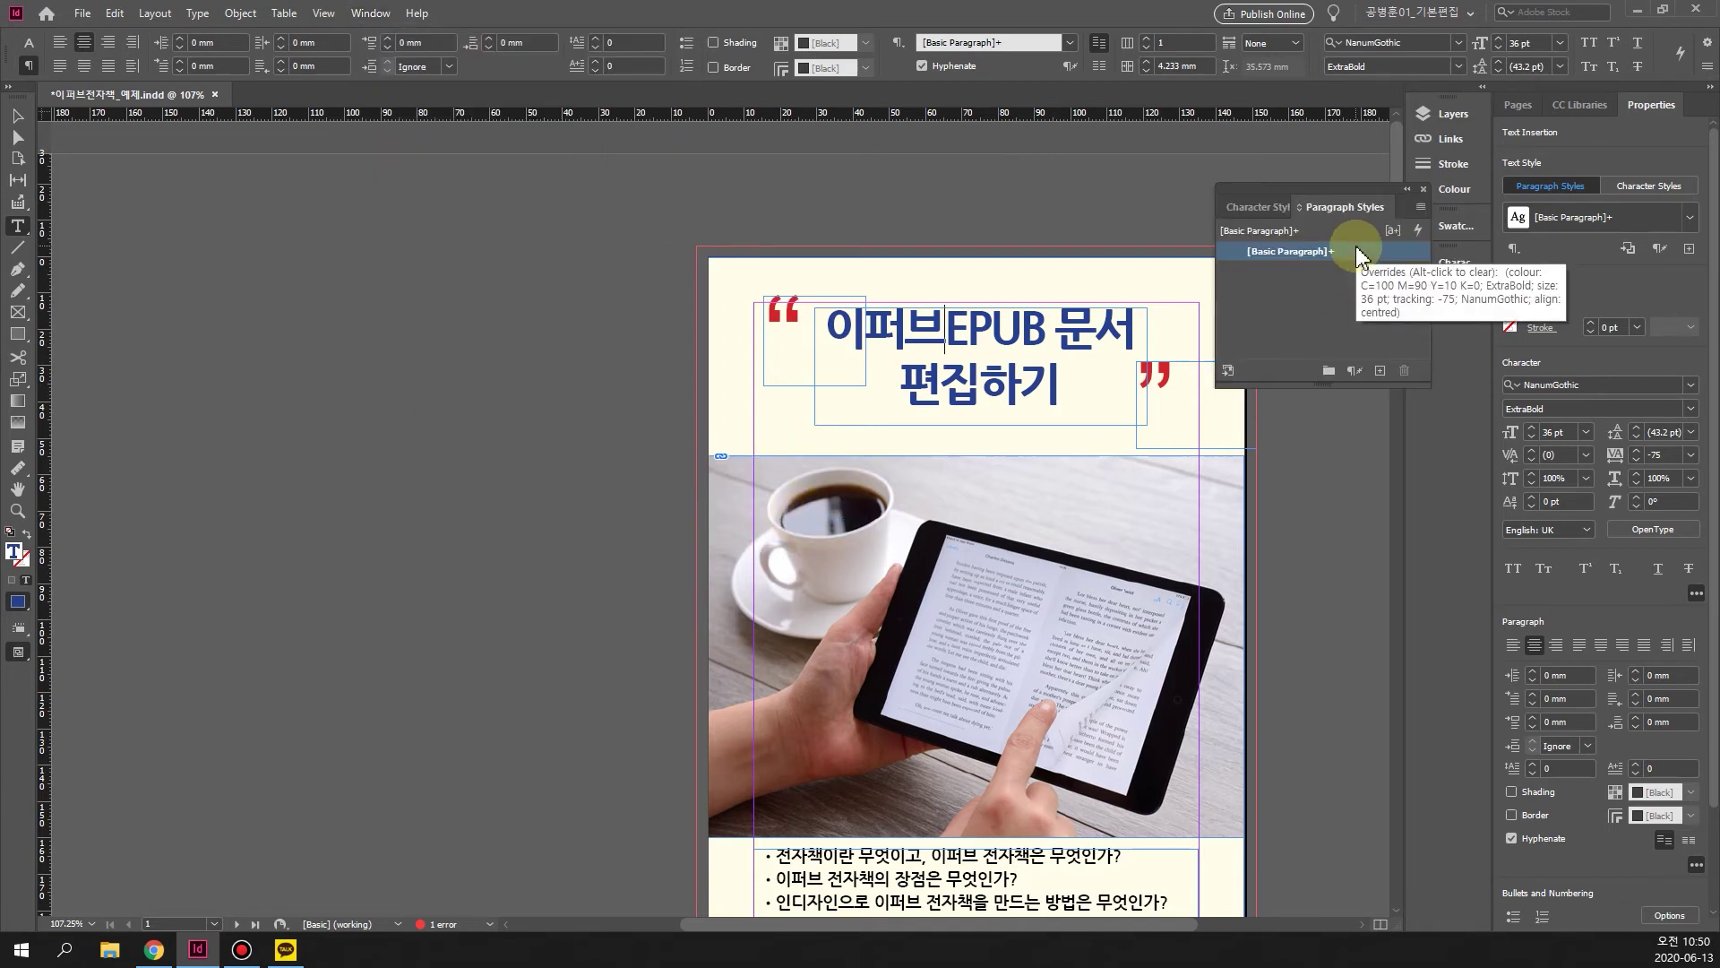
Create a paragraph style from the cover title's formatting, apply it to the title and name it "제목 1".
{"action": "left_click", "coordinate": [1382, 372]}
{"action": "left_click", "coordinate": [1292, 273]}
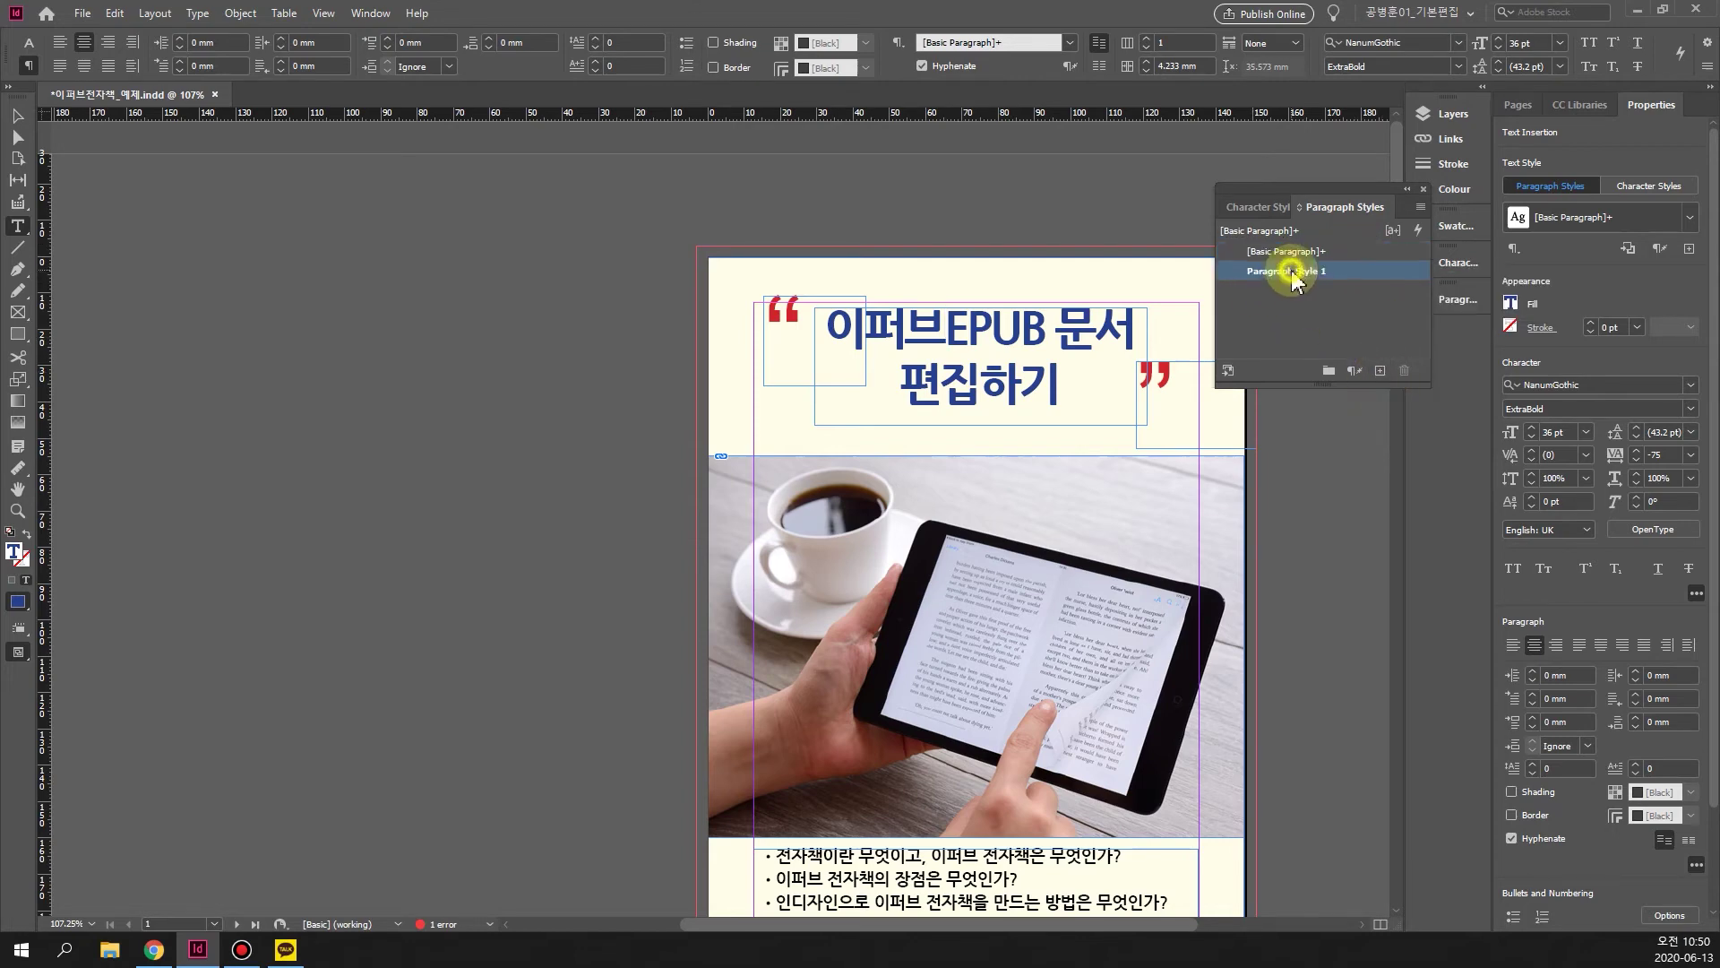
{"action": "right_click", "coordinate": [1293, 272]}
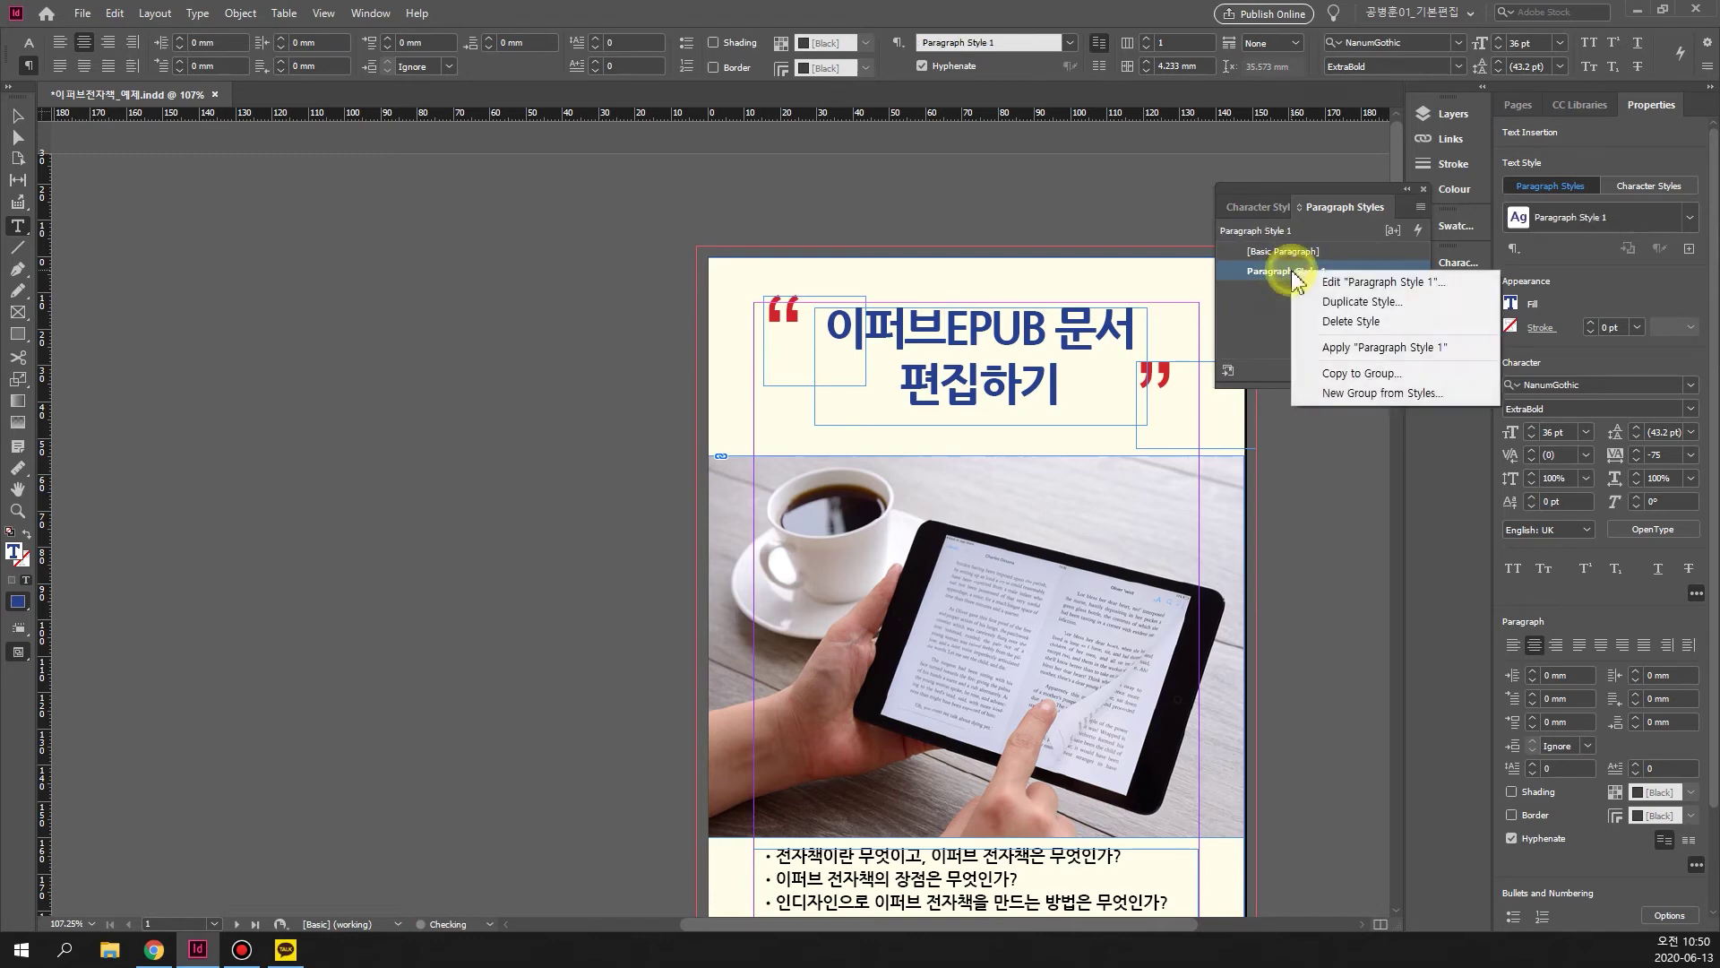
{"action": "left_click", "coordinate": [1377, 284]}
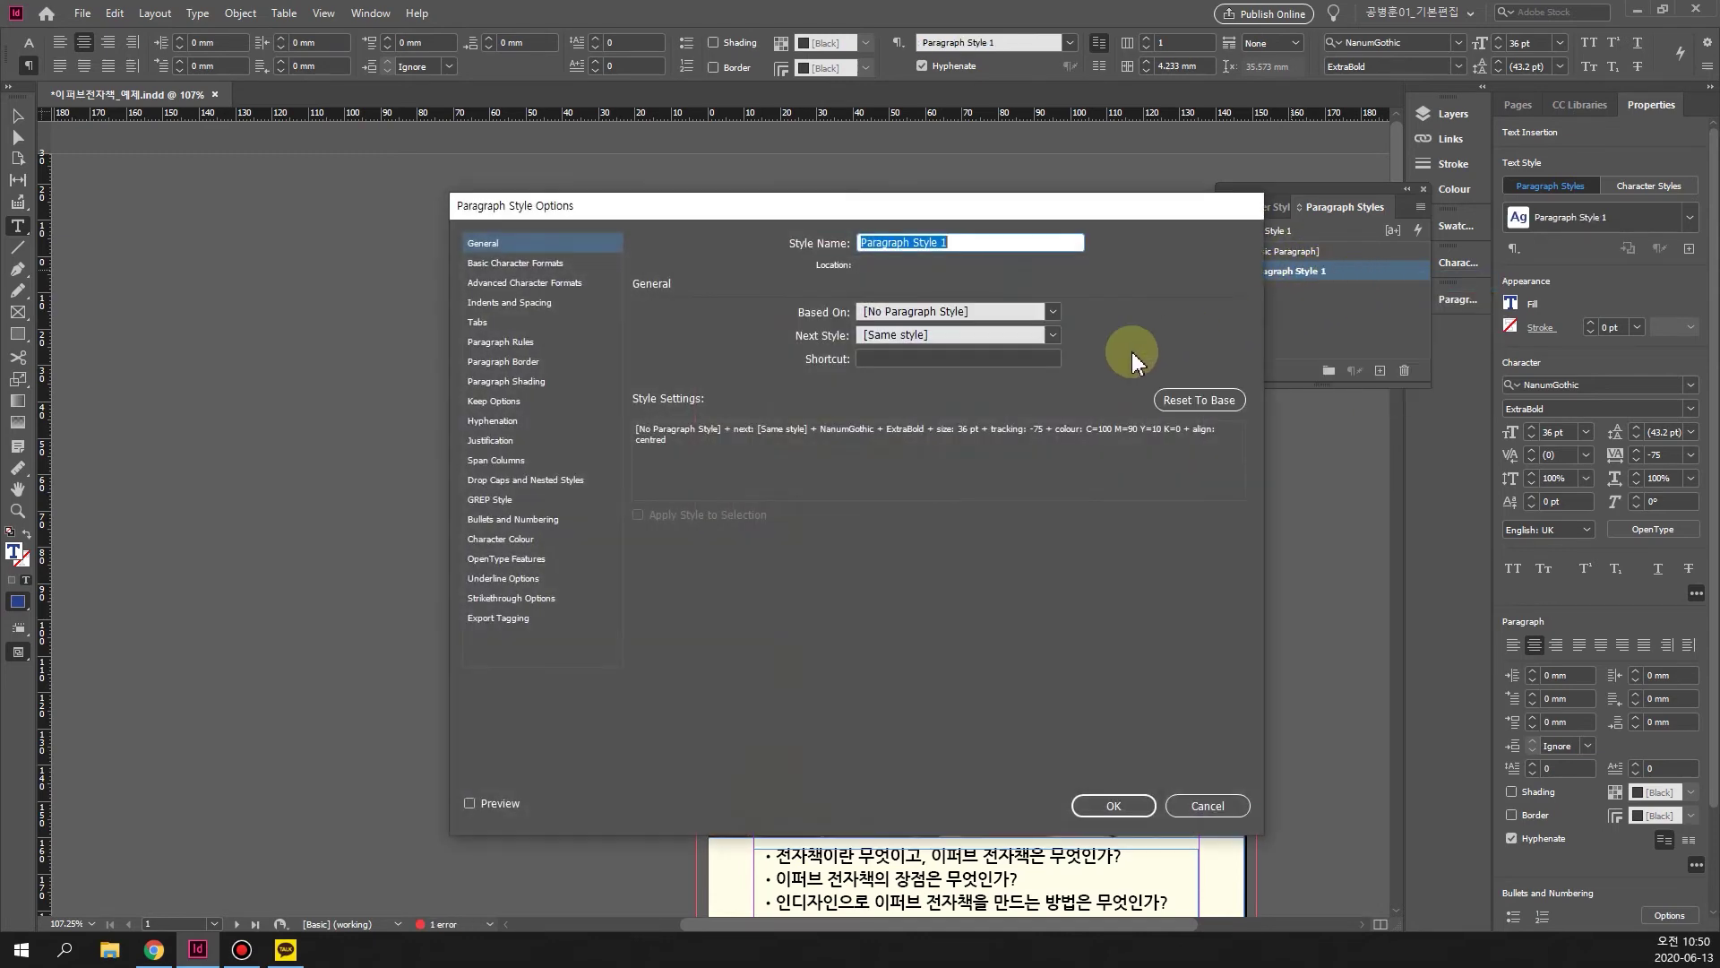
{"action": "type", "text": "제"}
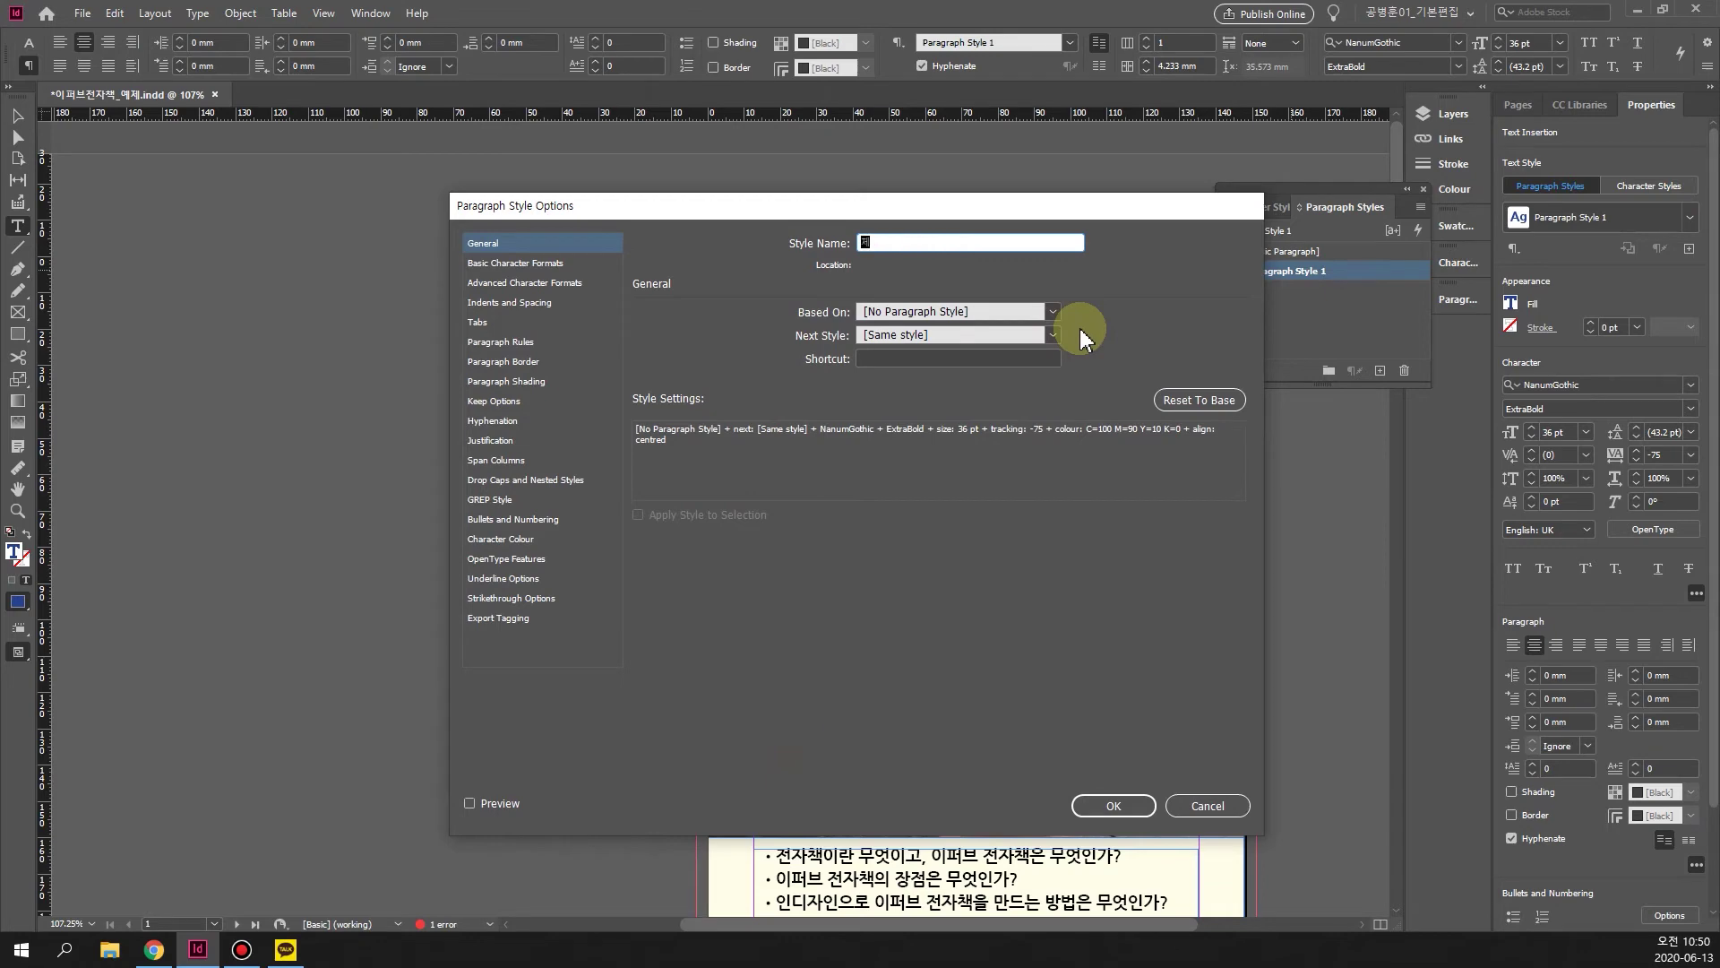
{"action": "type", "text": "목 1"}
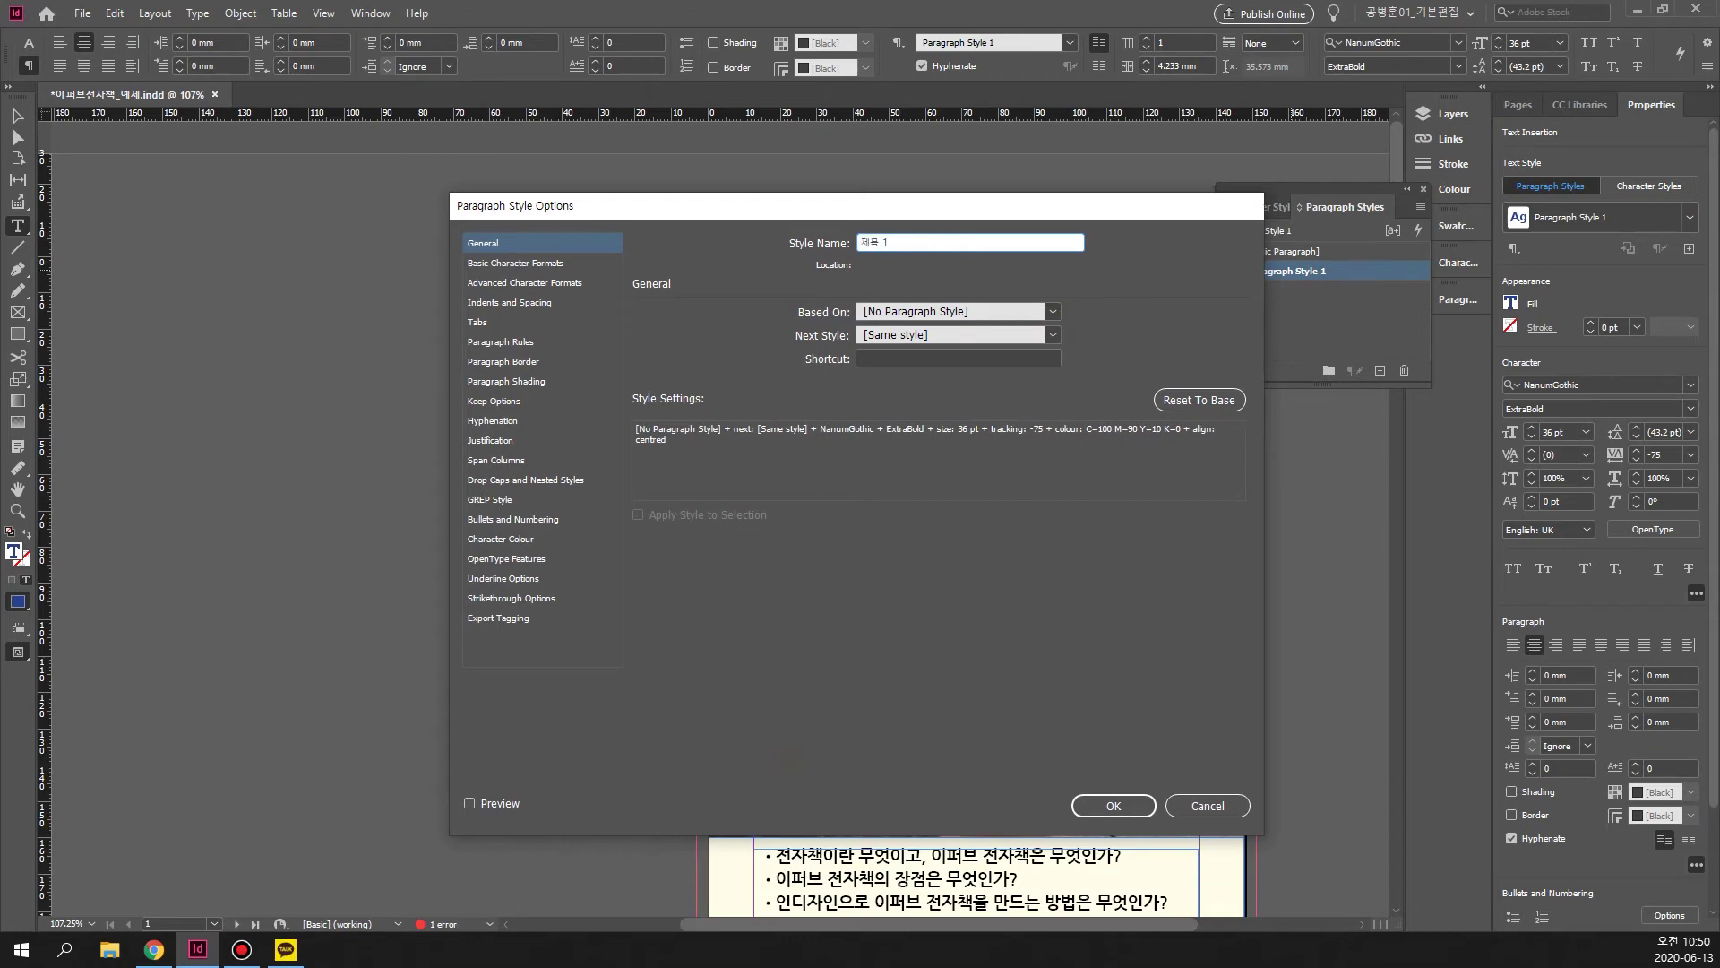
{"action": "left_click", "coordinate": [1114, 806]}
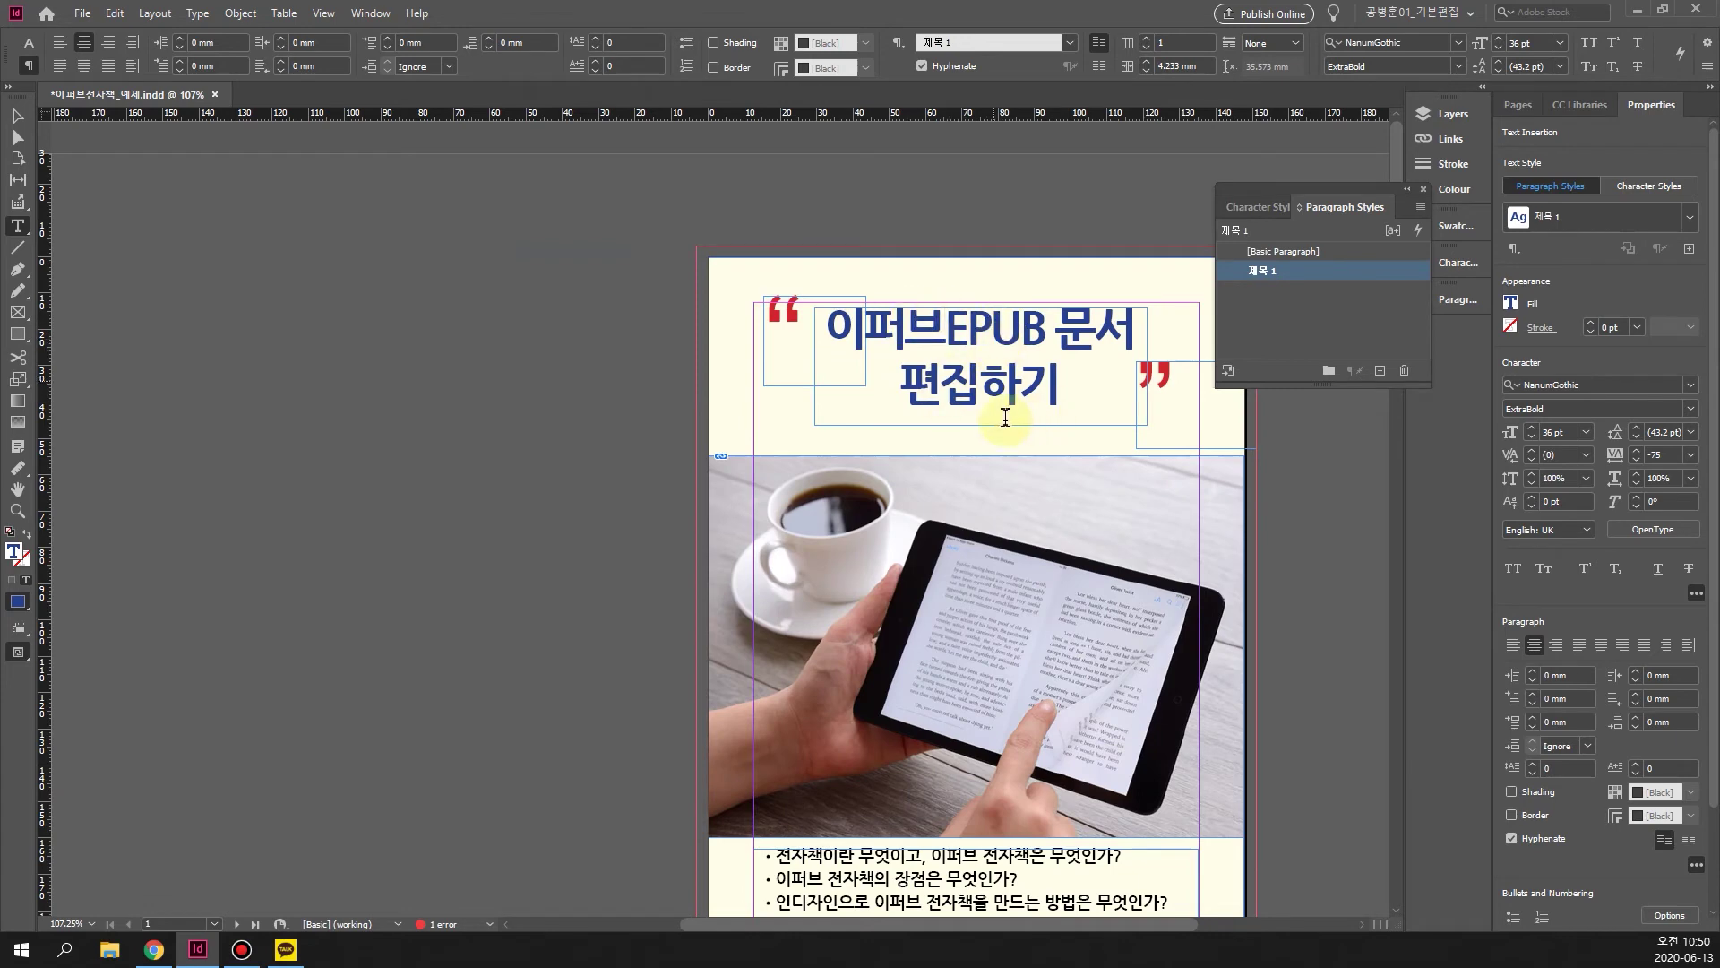
Create a new paragraph style from the formatting of the question list below the cover photo.
{"action": "scroll", "coordinate": [1017, 415], "scroll_direction": "down", "scroll_amount": 5}
{"action": "left_click_drag", "start_coordinate": [1062, 490], "coordinate": [757, 395]}
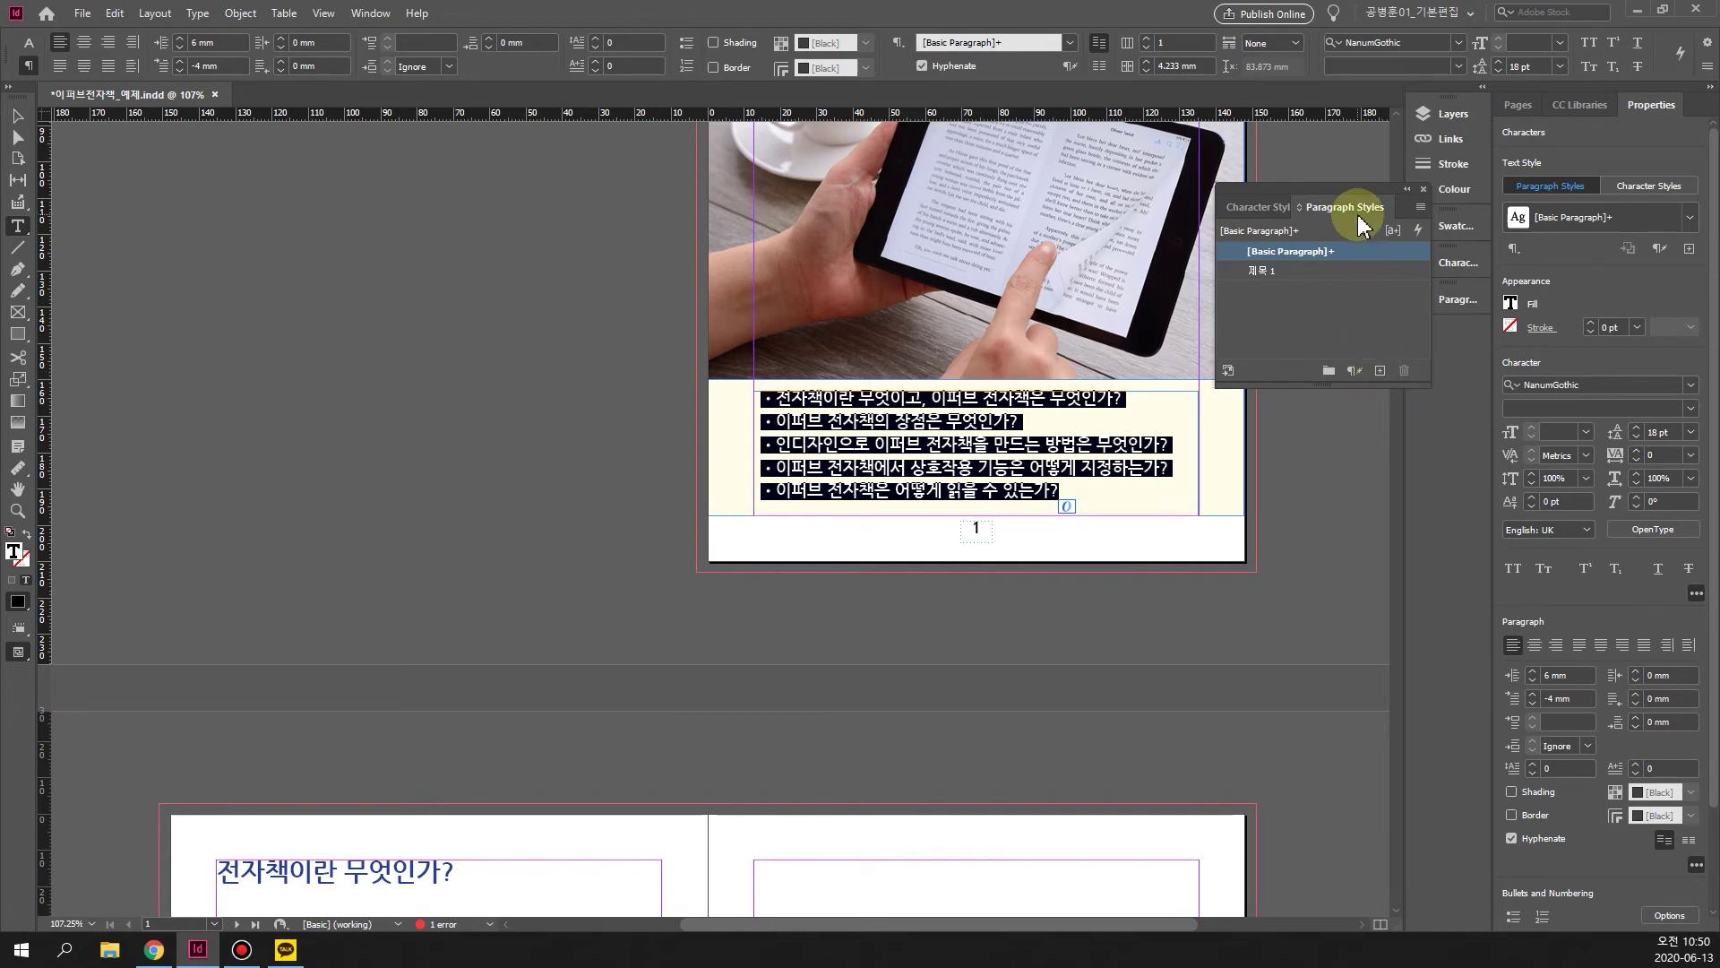
{"action": "left_click", "coordinate": [1379, 371]}
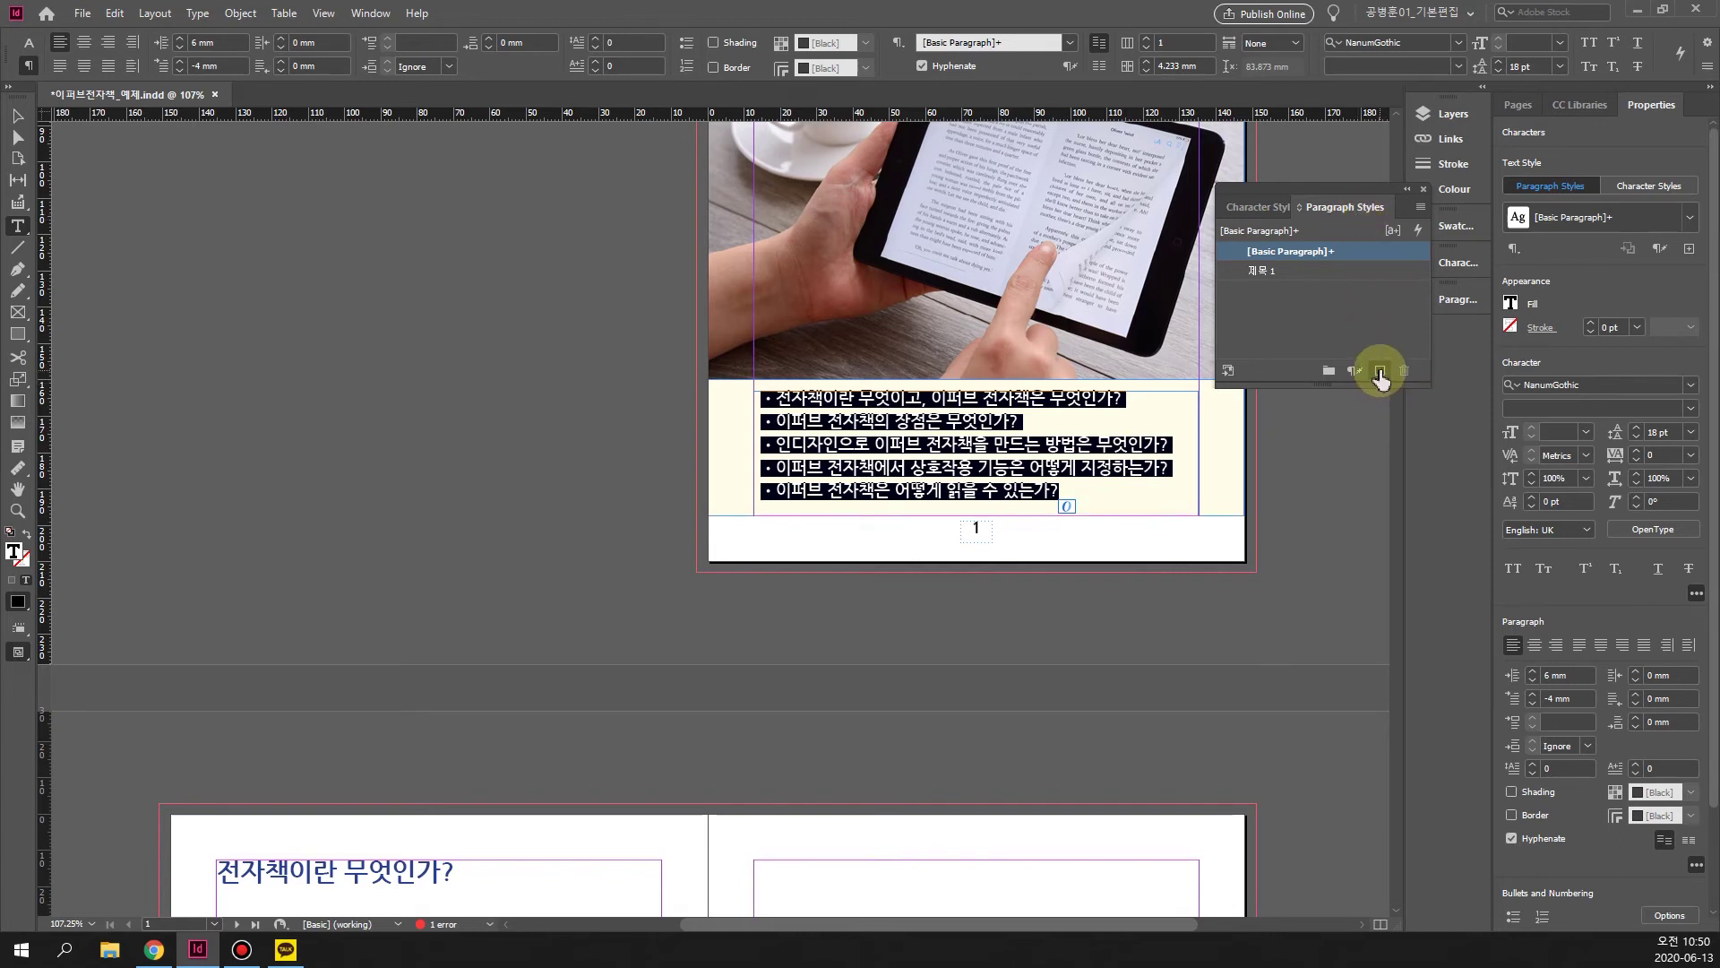
{"action": "left_click", "coordinate": [1380, 371]}
Try applying the new paragraph style to the whole cover question list and undo the change.
{"action": "left_click", "coordinate": [1313, 273]}
{"action": "right_click", "coordinate": [1310, 271]}
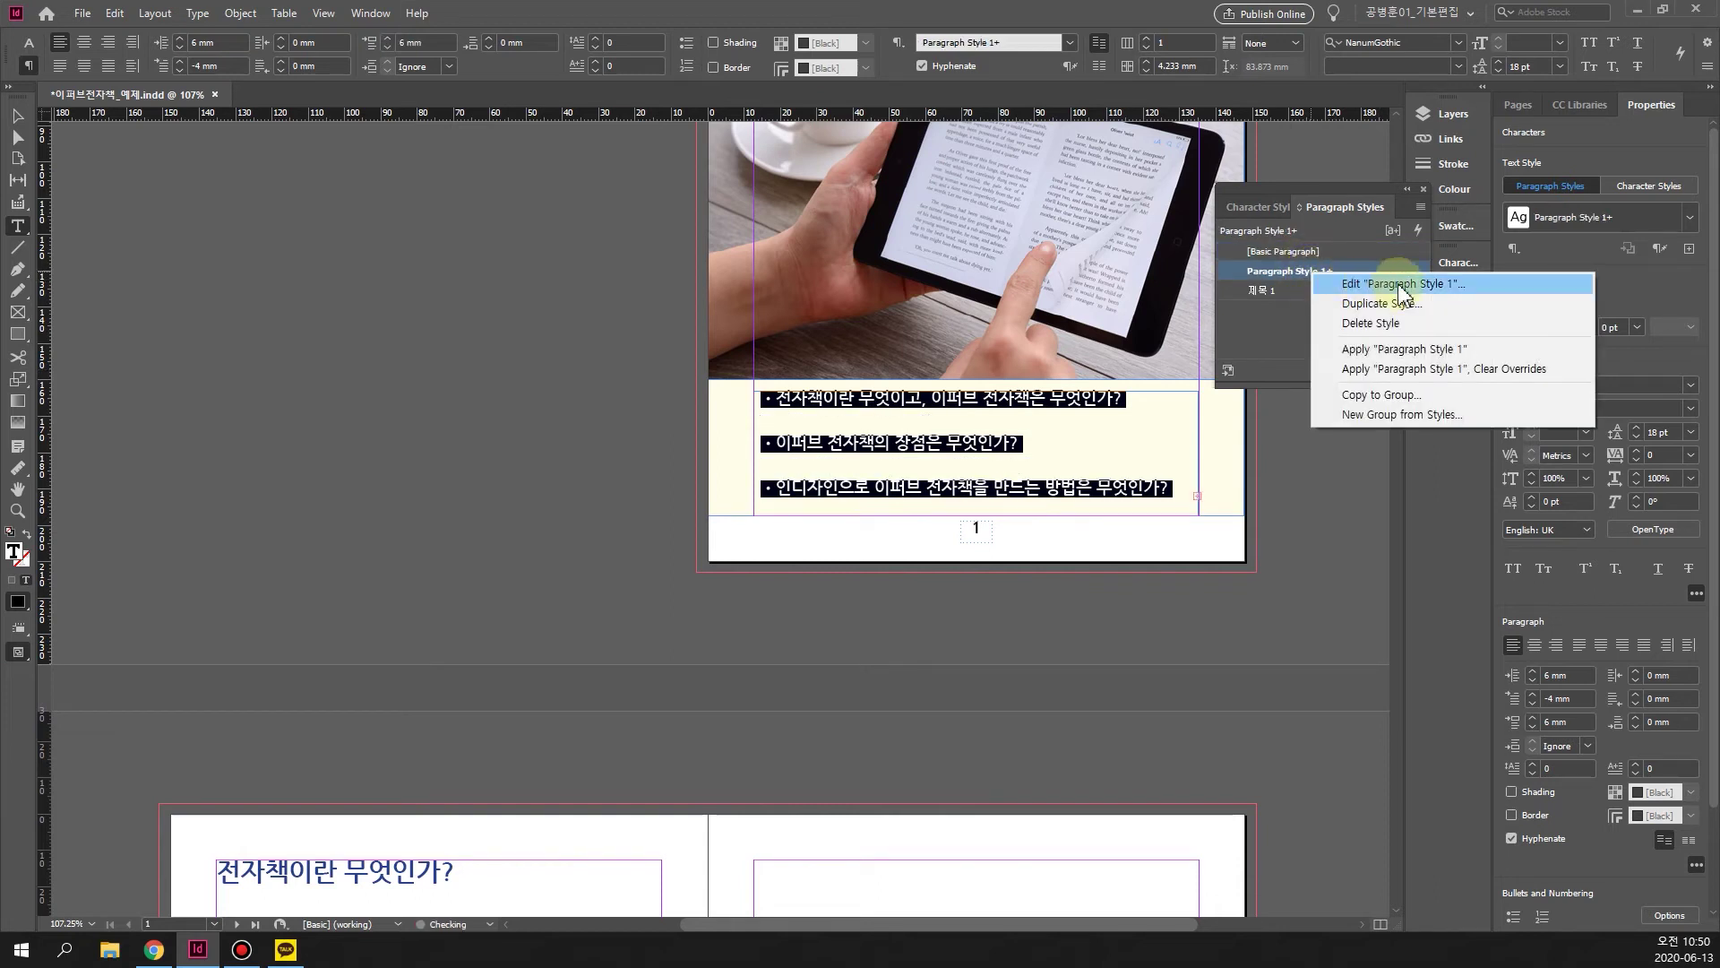
{"action": "left_click", "coordinate": [1444, 283]}
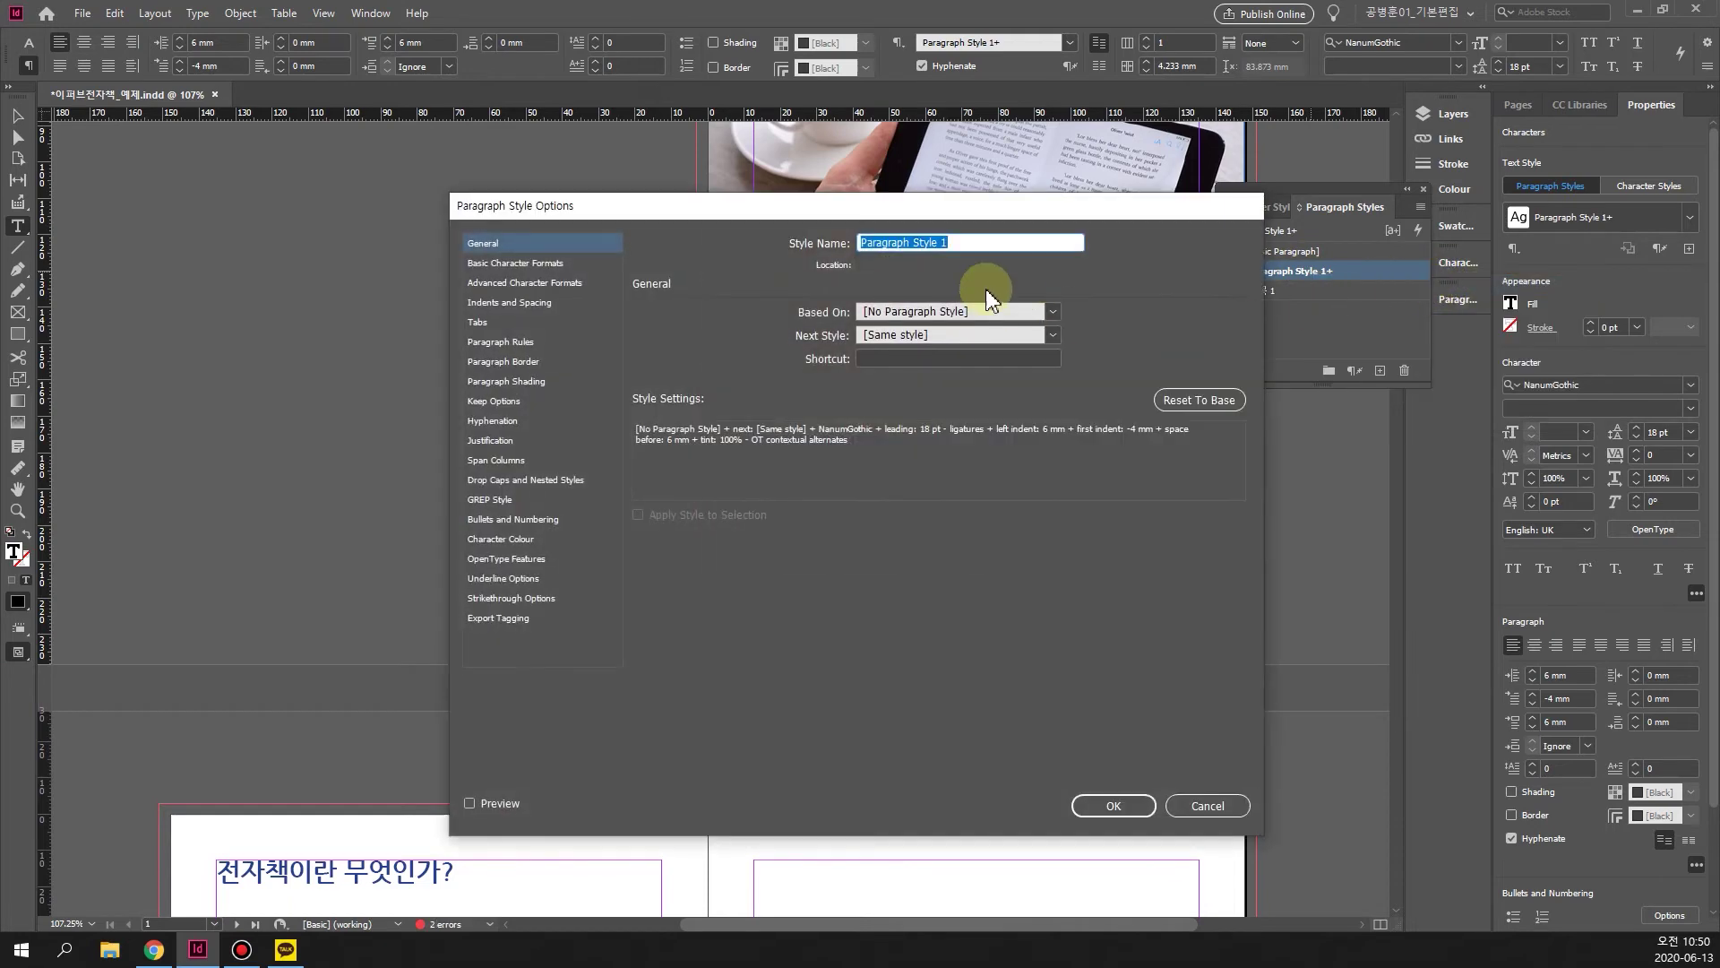
{"action": "left_click_drag", "start_coordinate": [943, 225], "coordinate": [526, 127]}
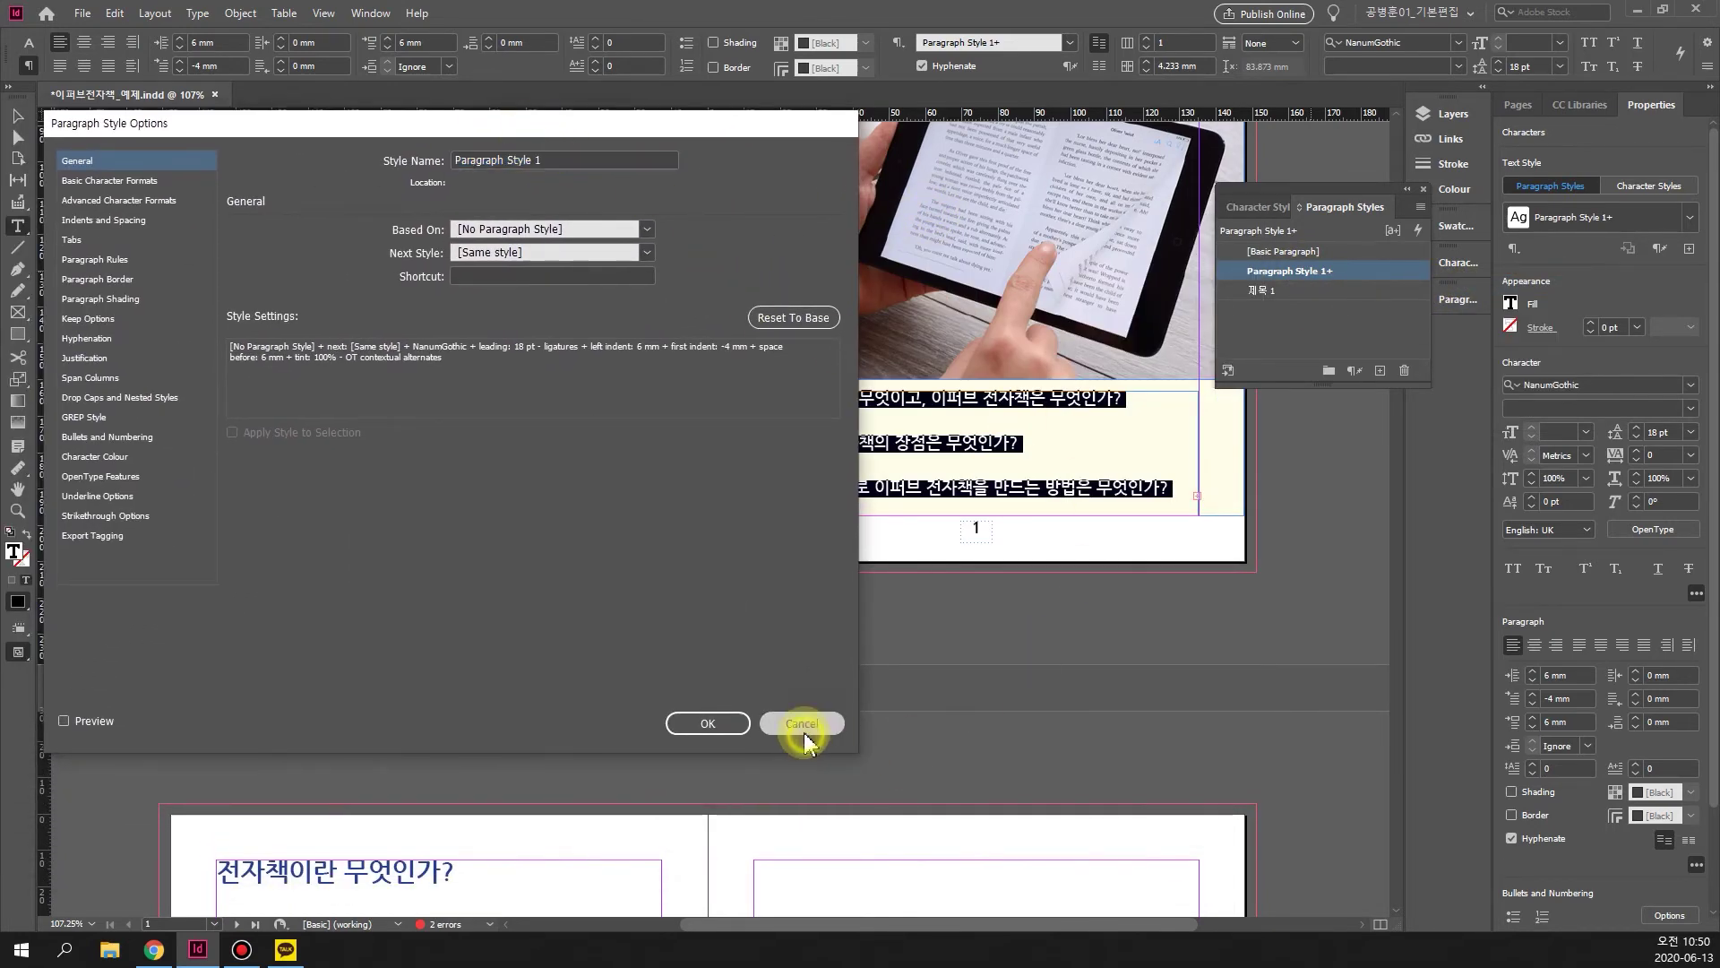
{"action": "left_click", "coordinate": [800, 724]}
{"action": "left_click", "coordinate": [927, 439]}
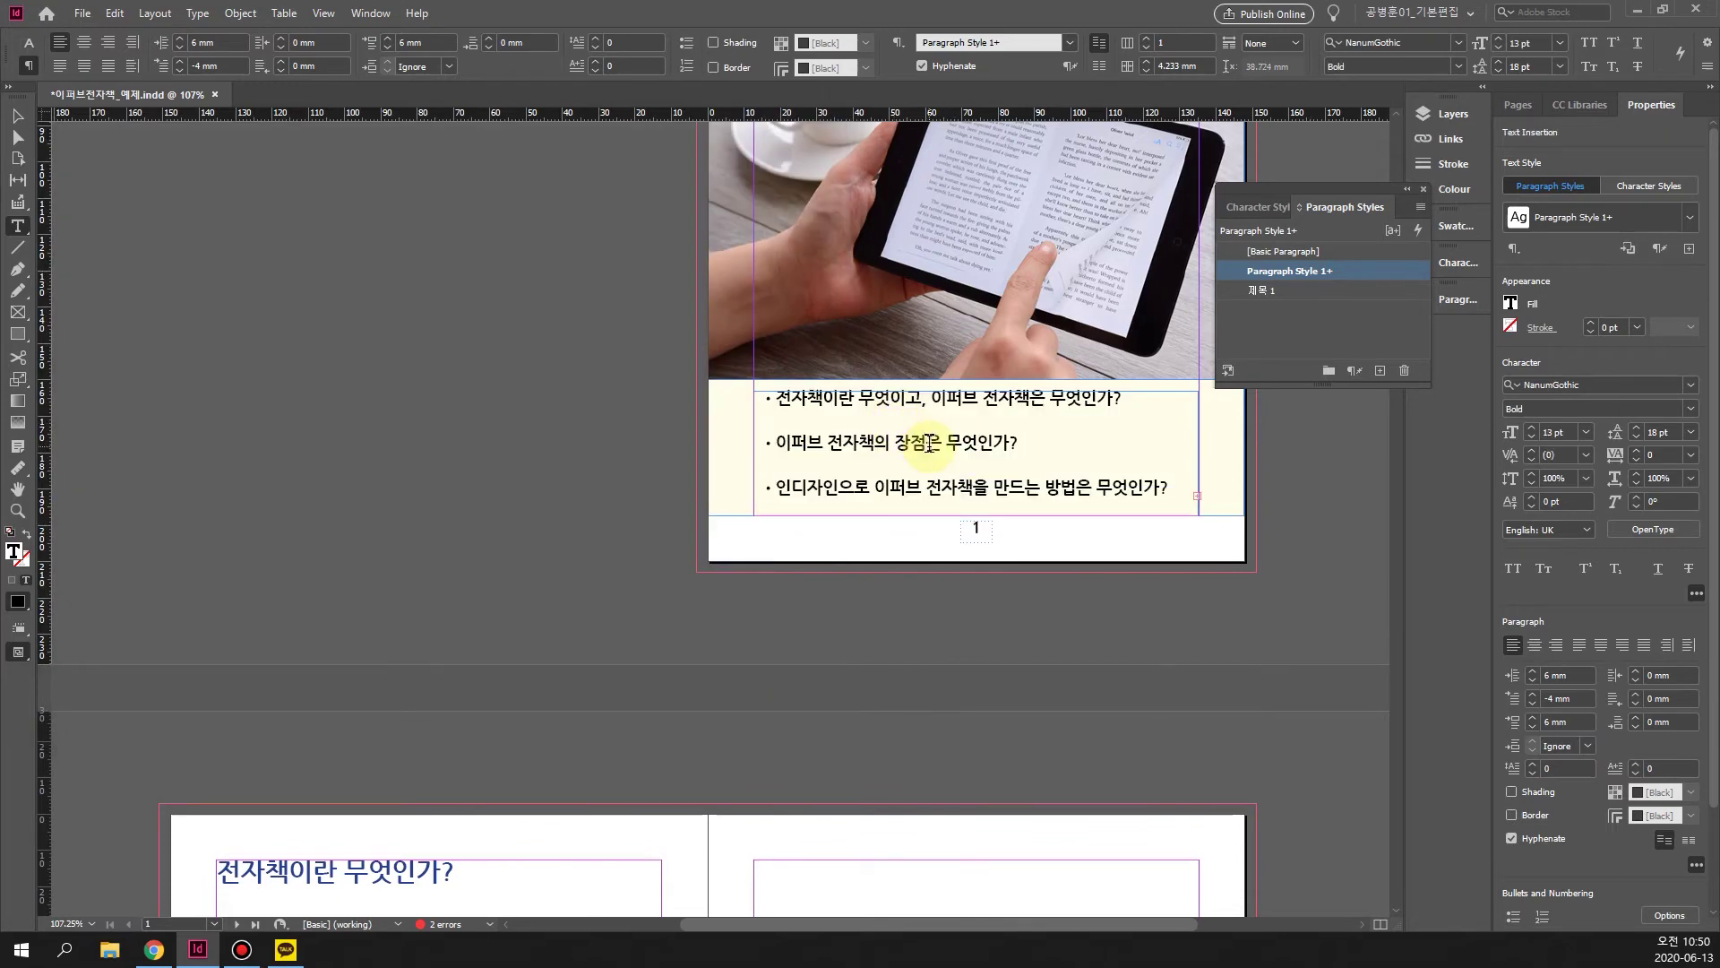
{"action": "key", "text": "ctrl+z"}
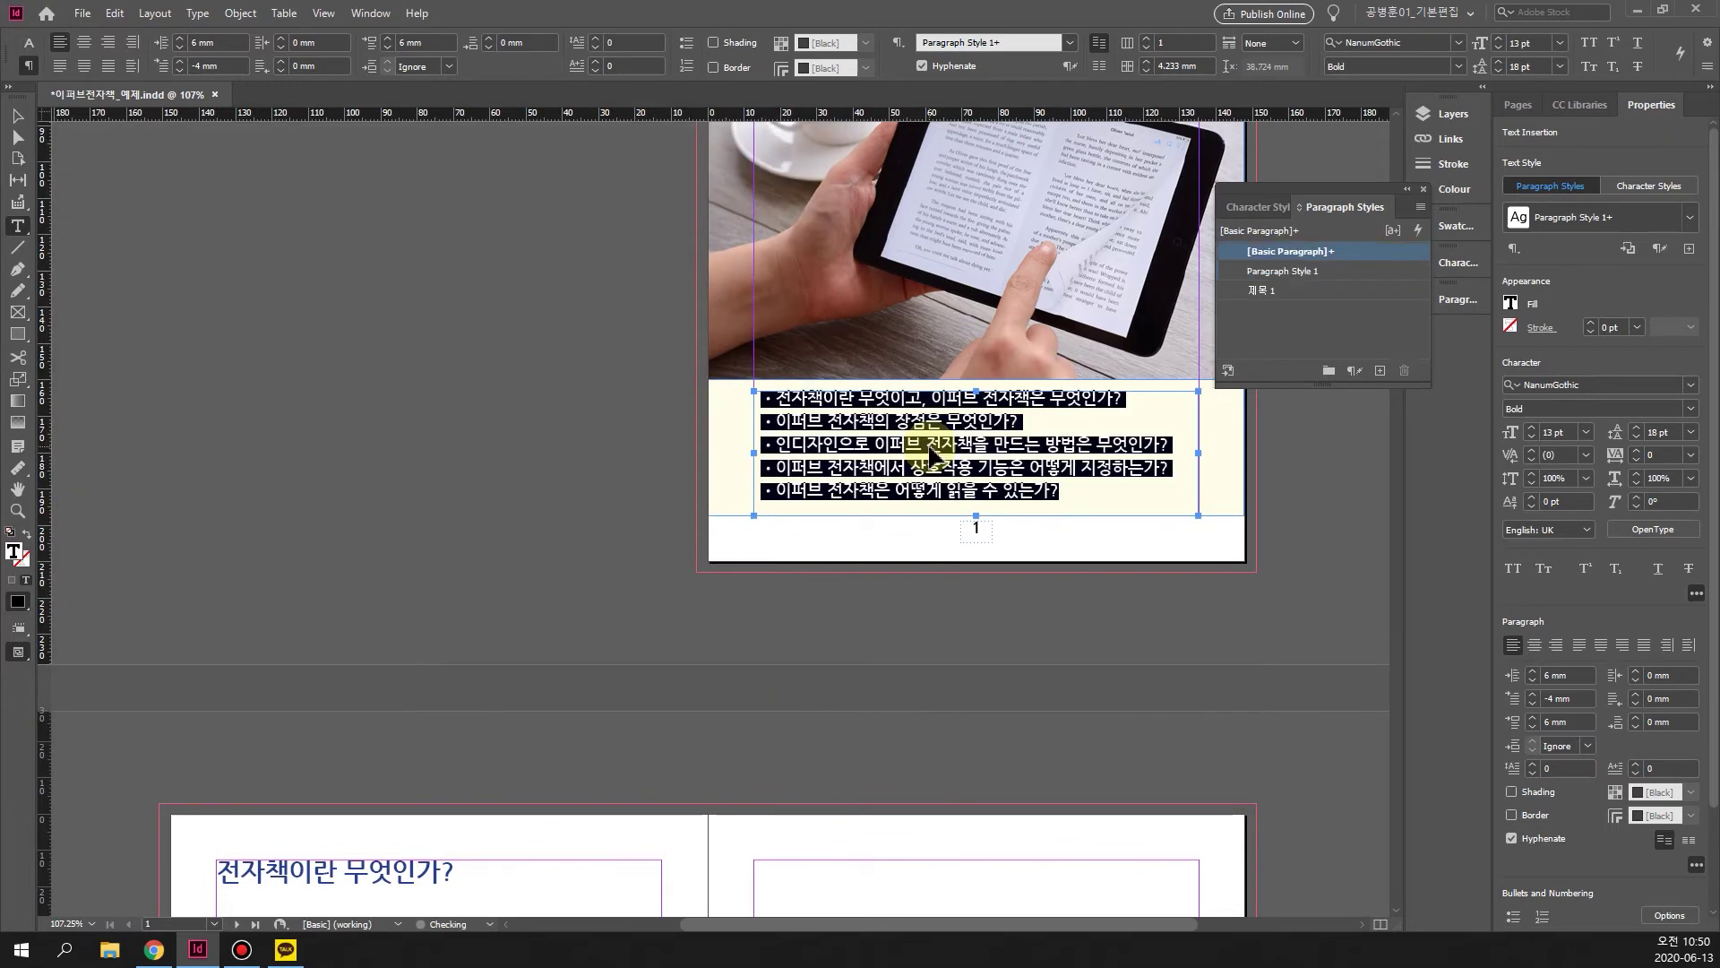
{"action": "left_click", "coordinate": [925, 439]}
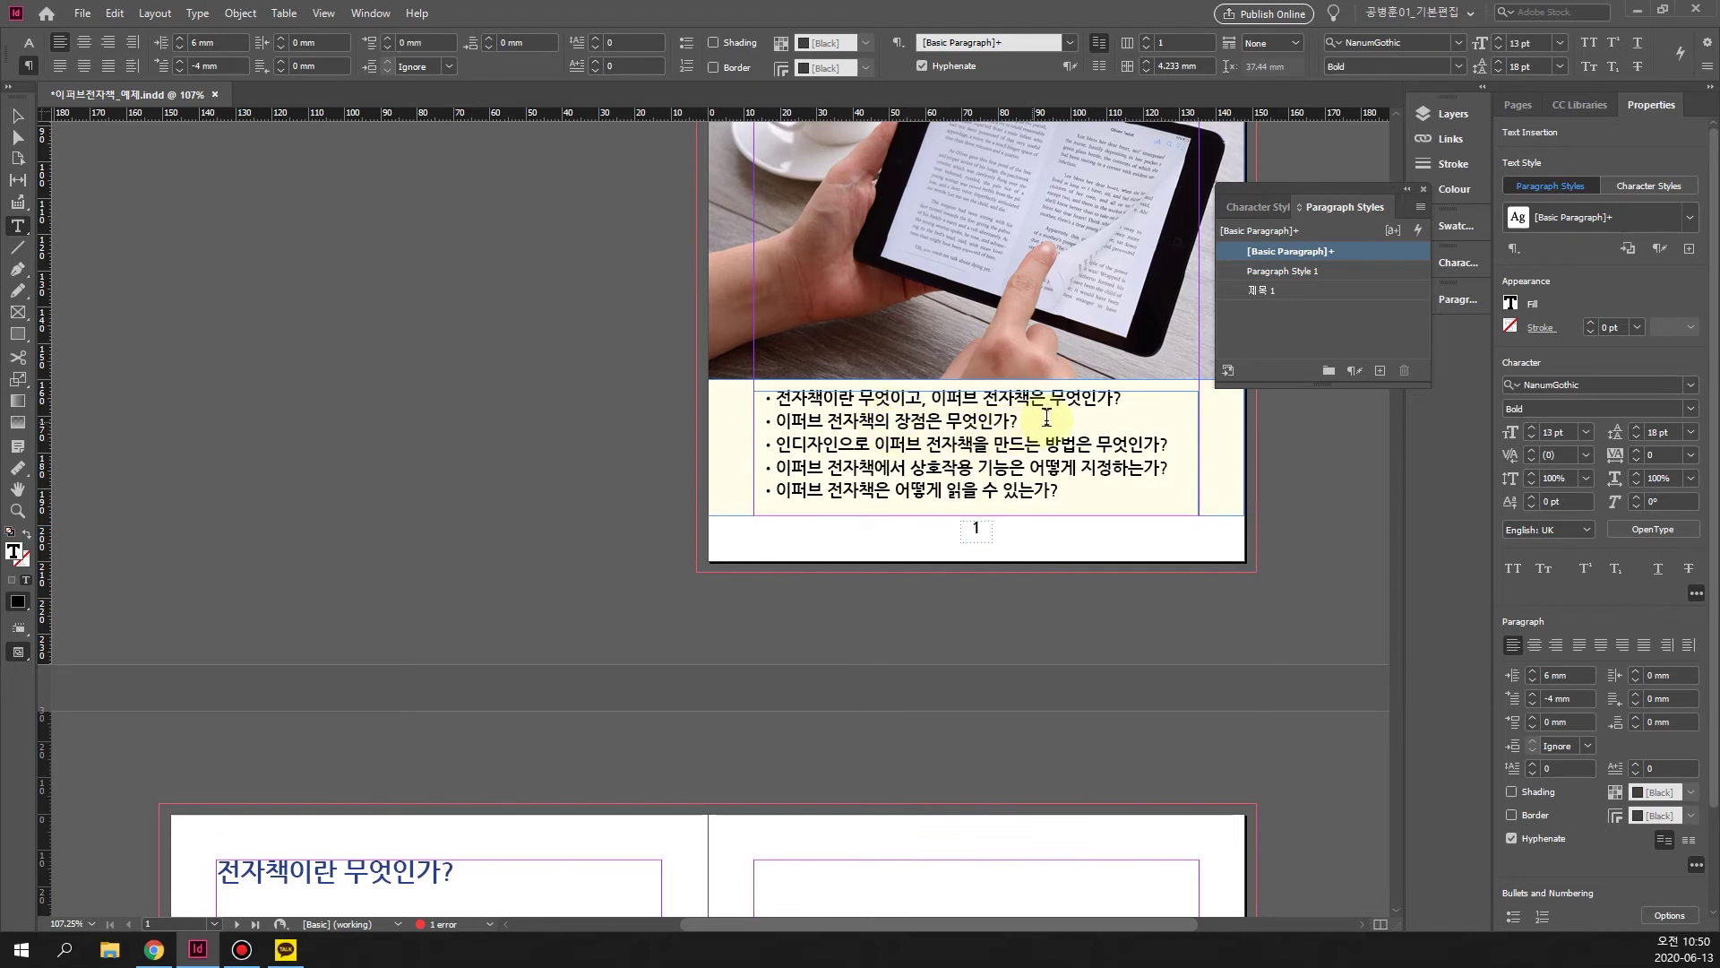
{"action": "left_click", "coordinate": [1311, 280]}
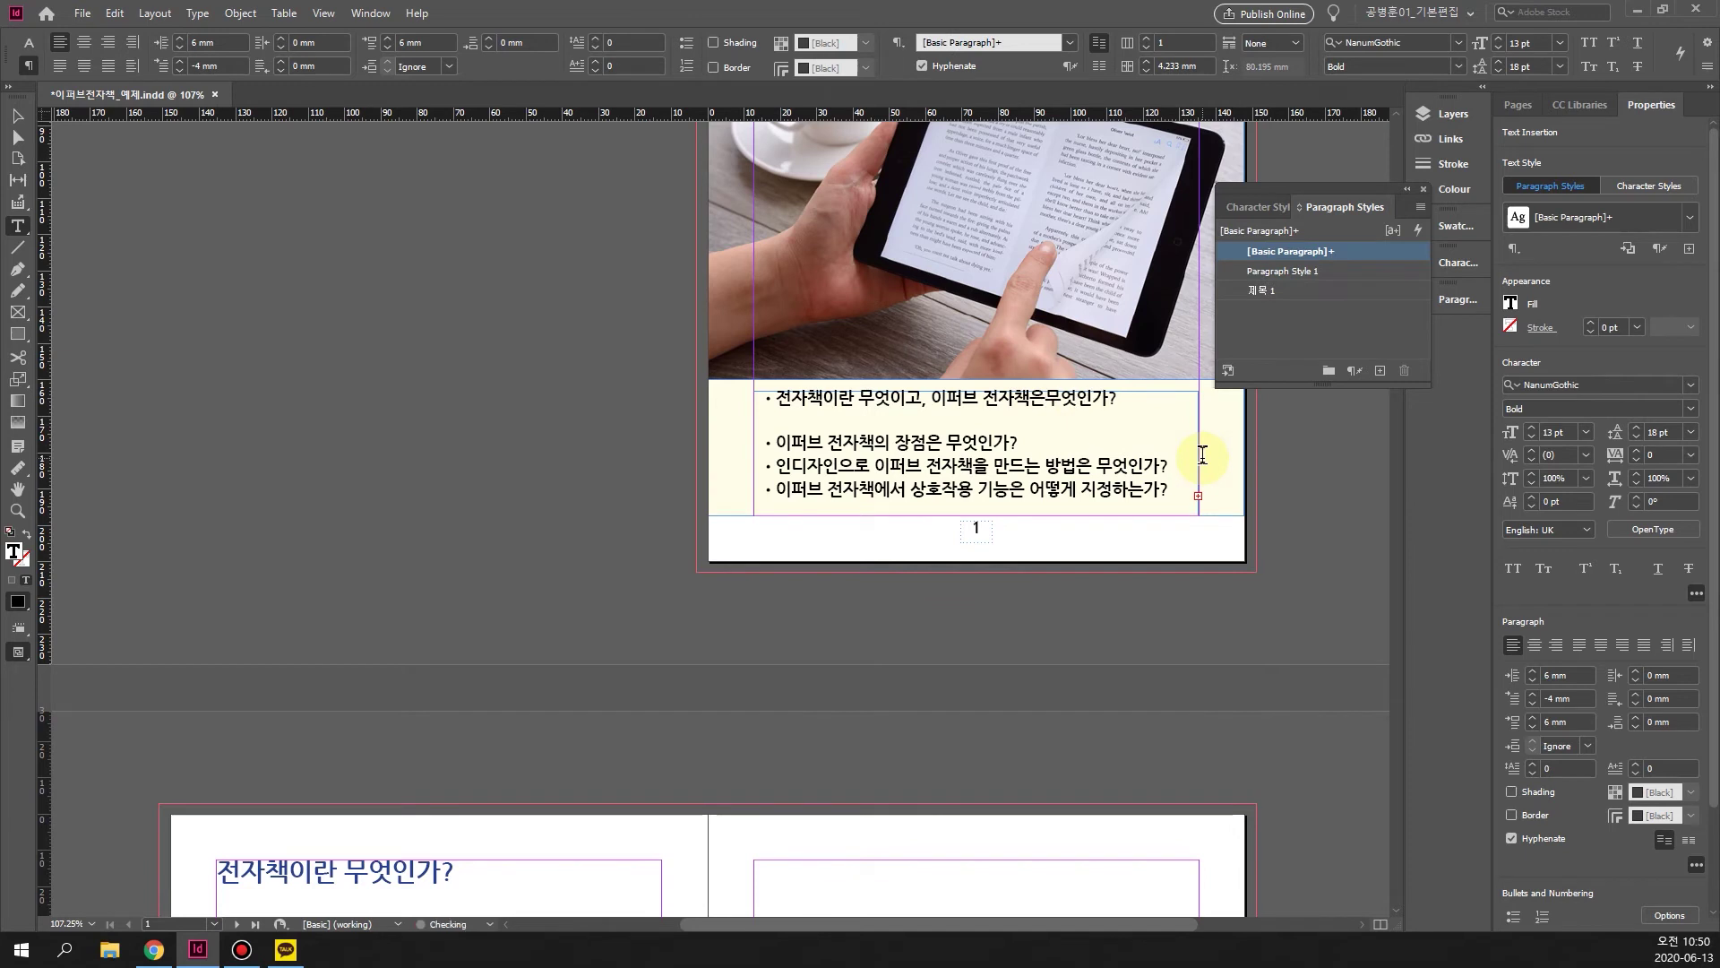
{"action": "key", "text": "ctrl+z"}
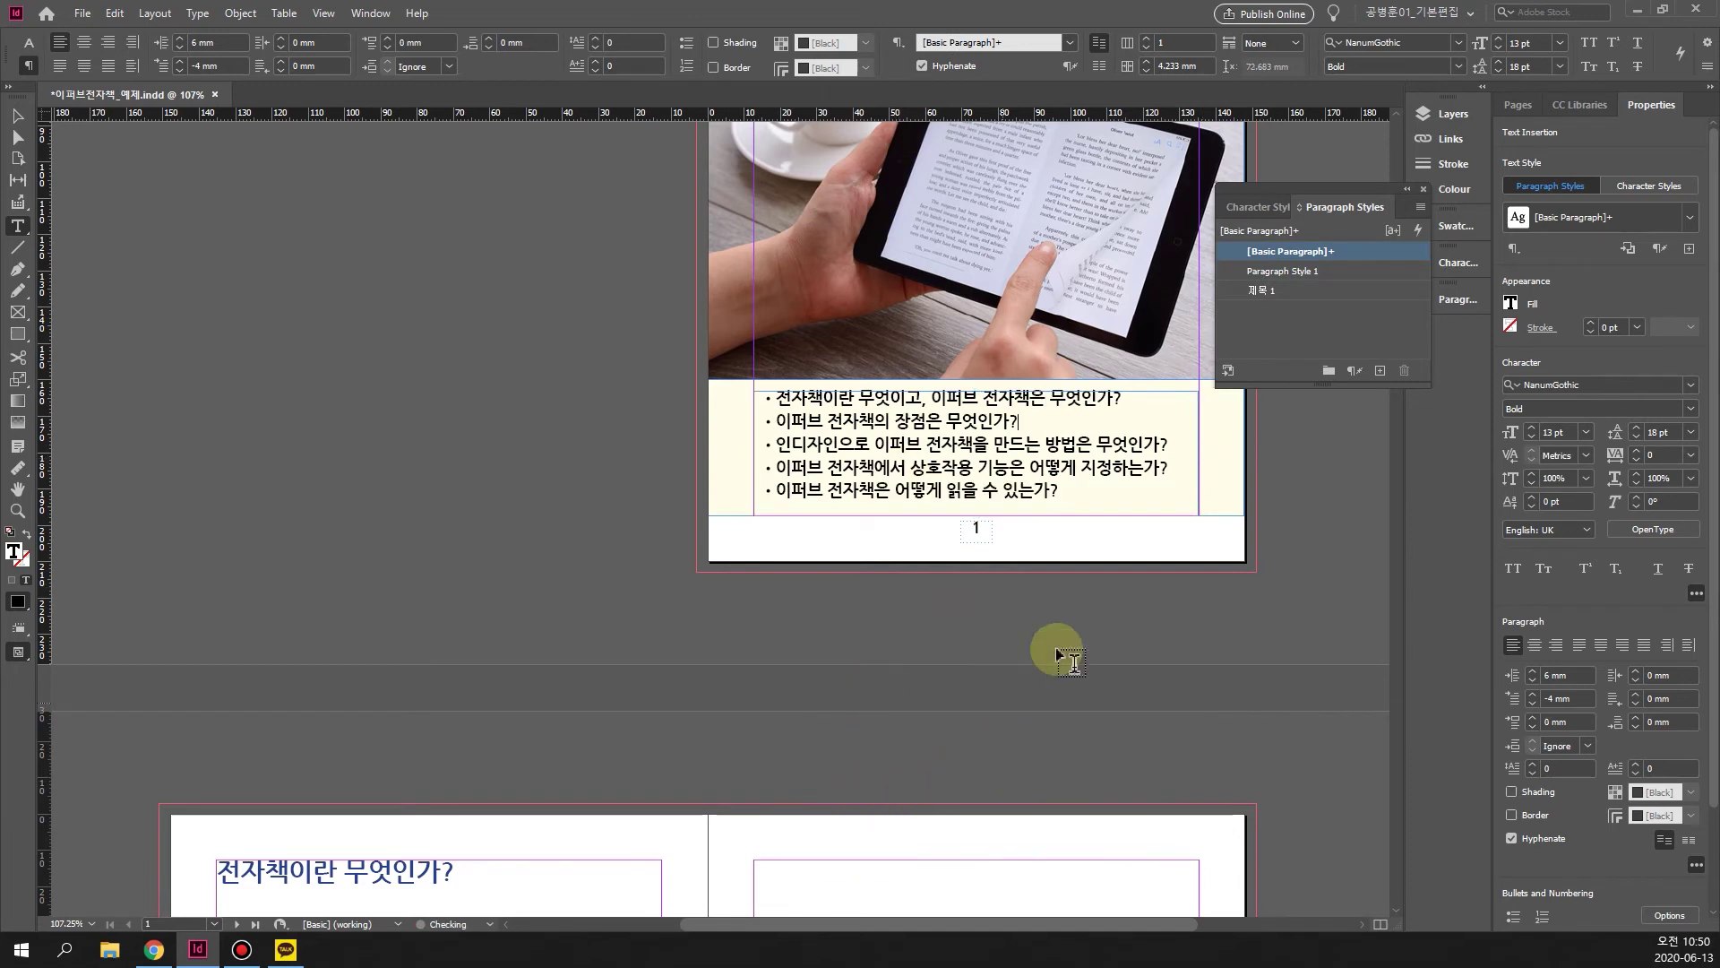
Apply "Paragraph Style 1" to the first question in the cover list.
{"action": "left_click", "coordinate": [1147, 408]}
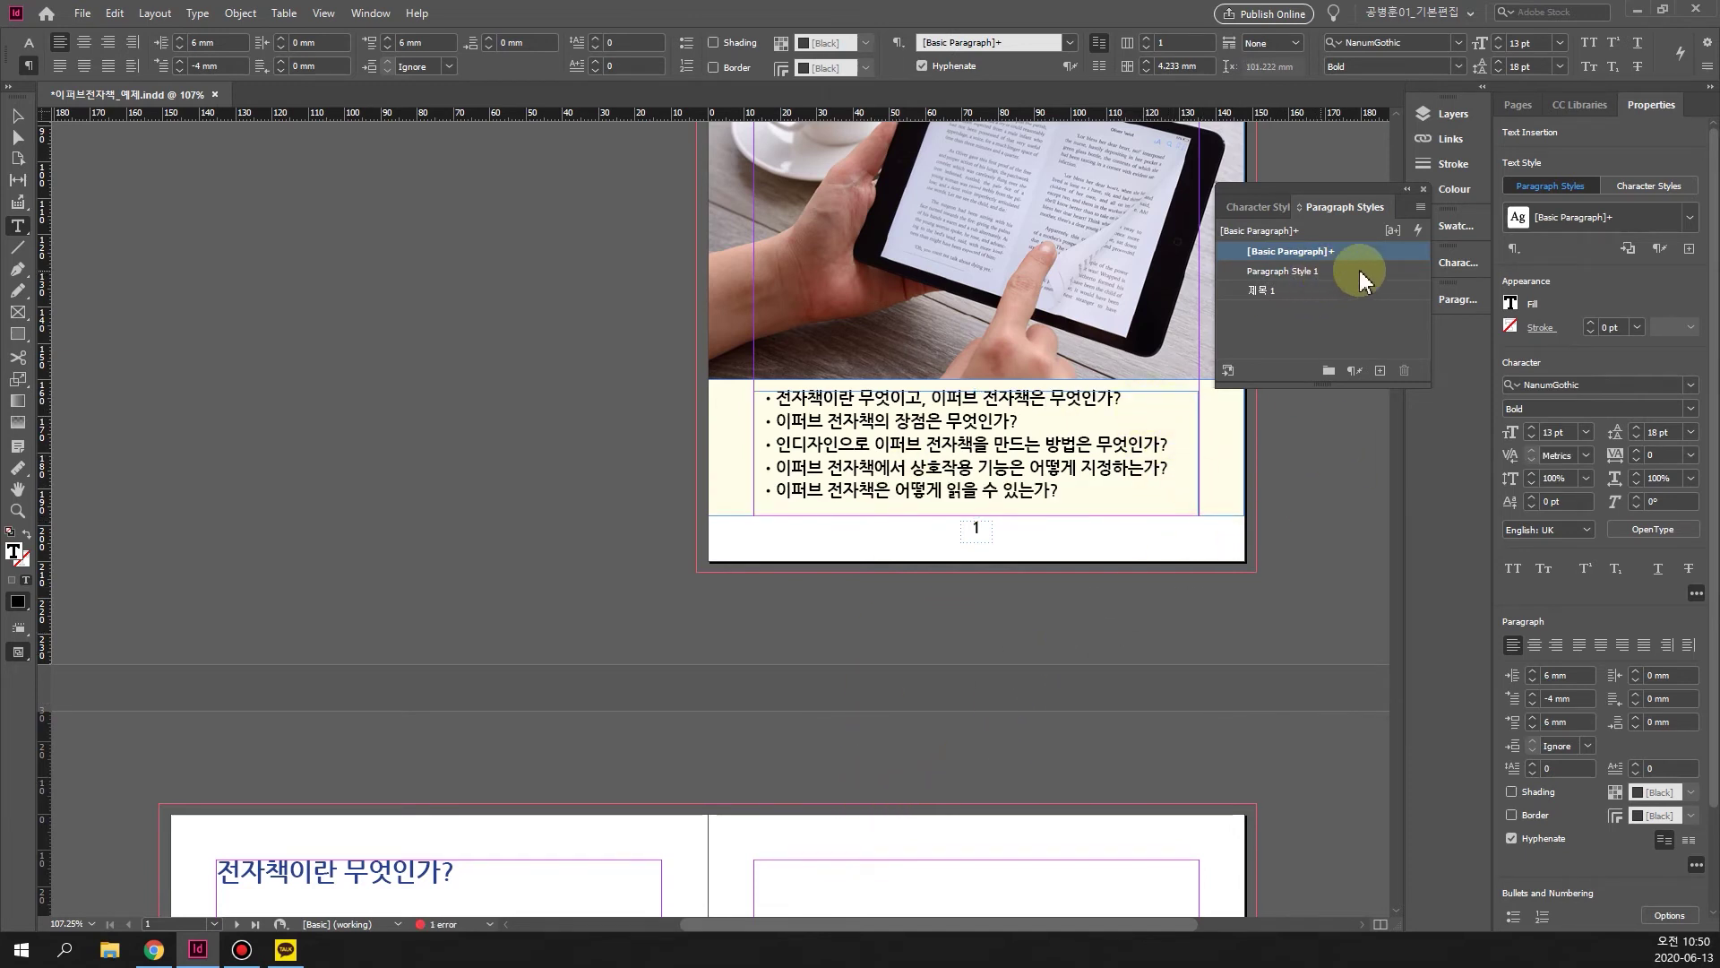
{"action": "left_click", "coordinate": [1362, 272]}
Try deleting "Paragraph Style 1", both with the cursor in the list and with nothing selected, undoing each deletion.
{"action": "left_click", "coordinate": [1405, 372]}
{"action": "left_click", "coordinate": [876, 502]}
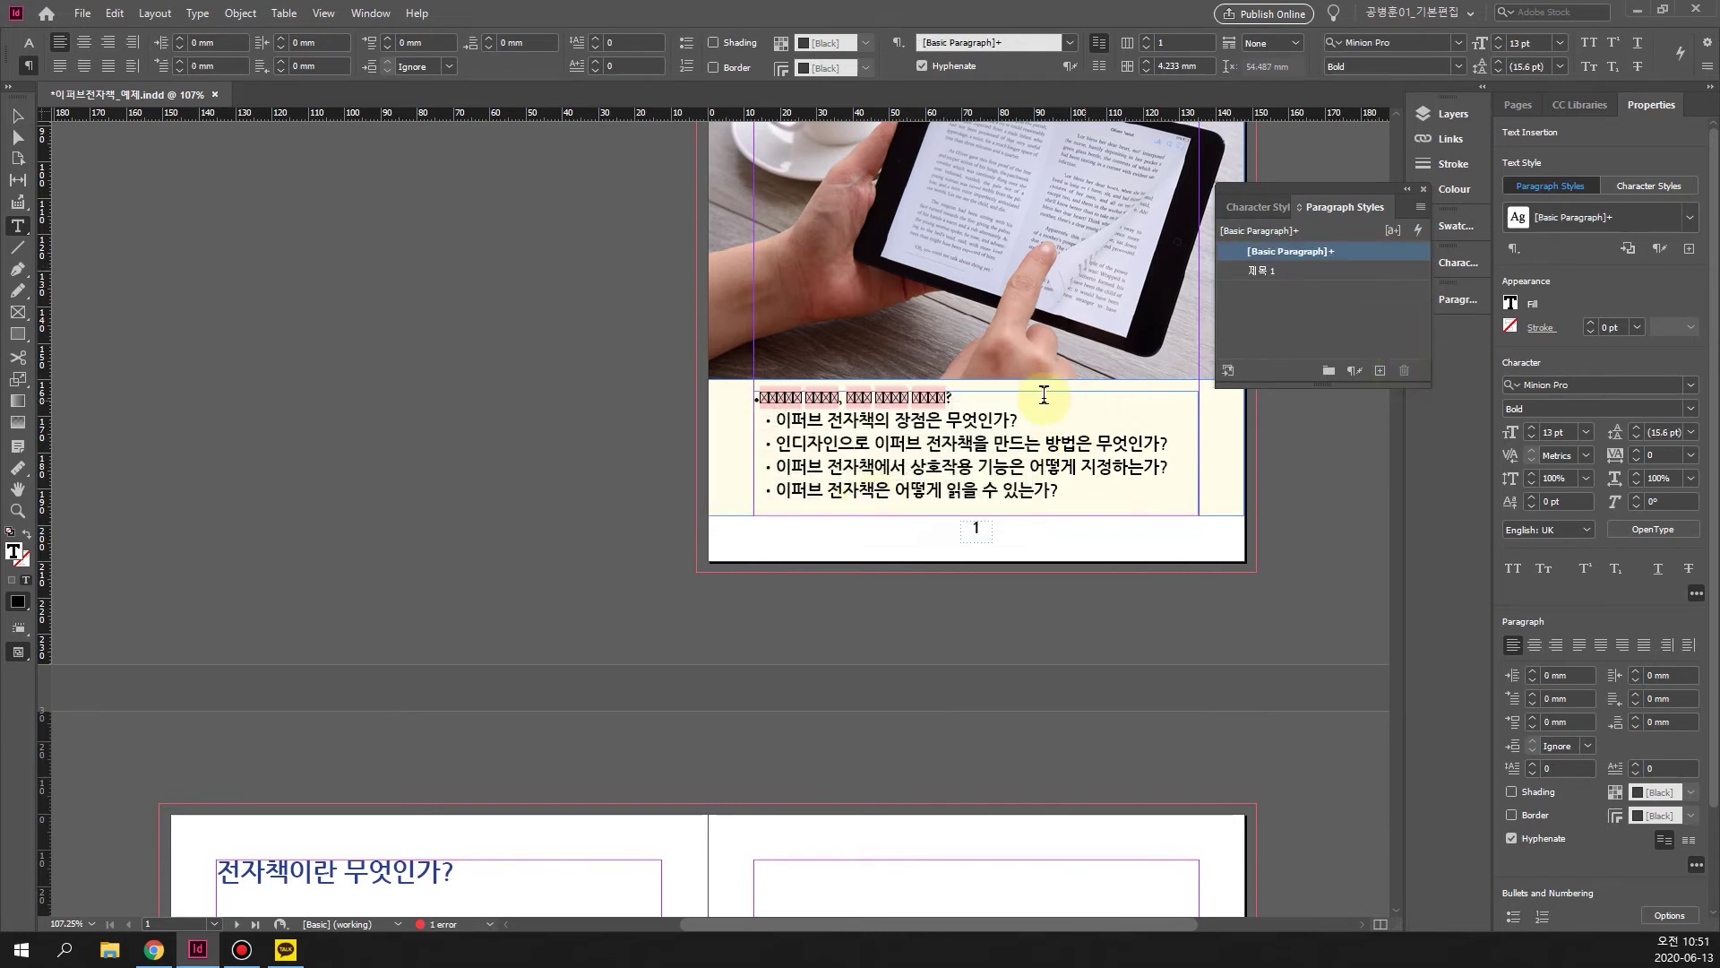
{"action": "left_click", "coordinate": [1010, 429]}
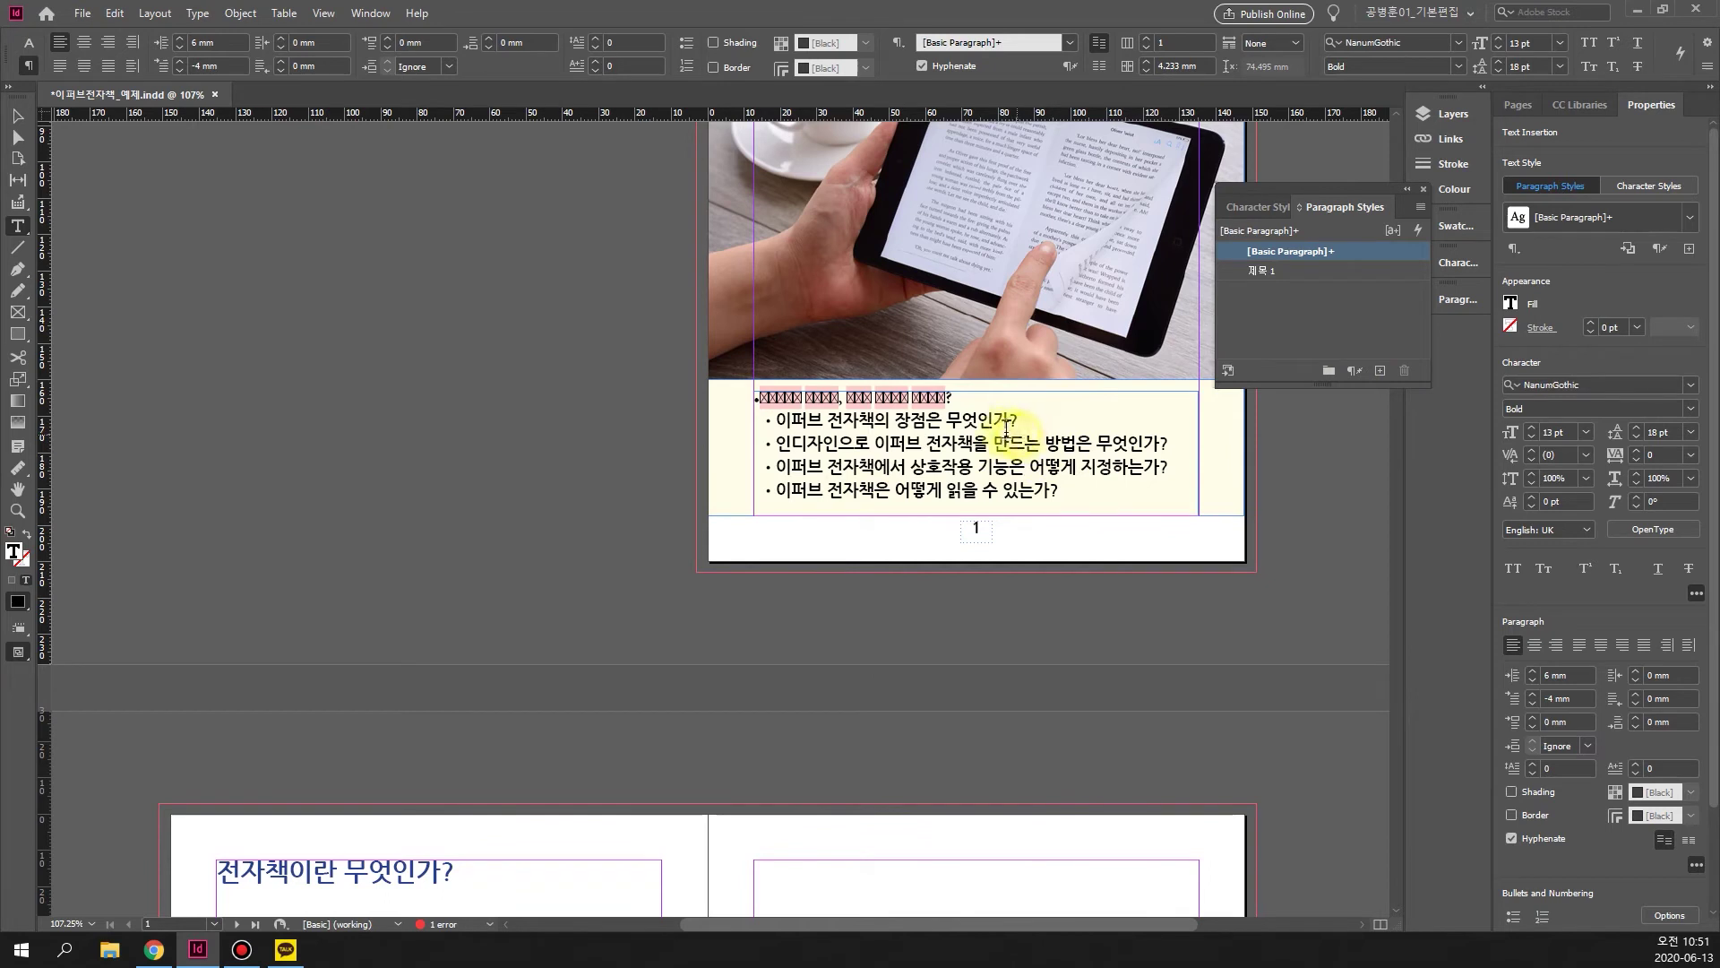
{"action": "key", "text": "ctrl+z"}
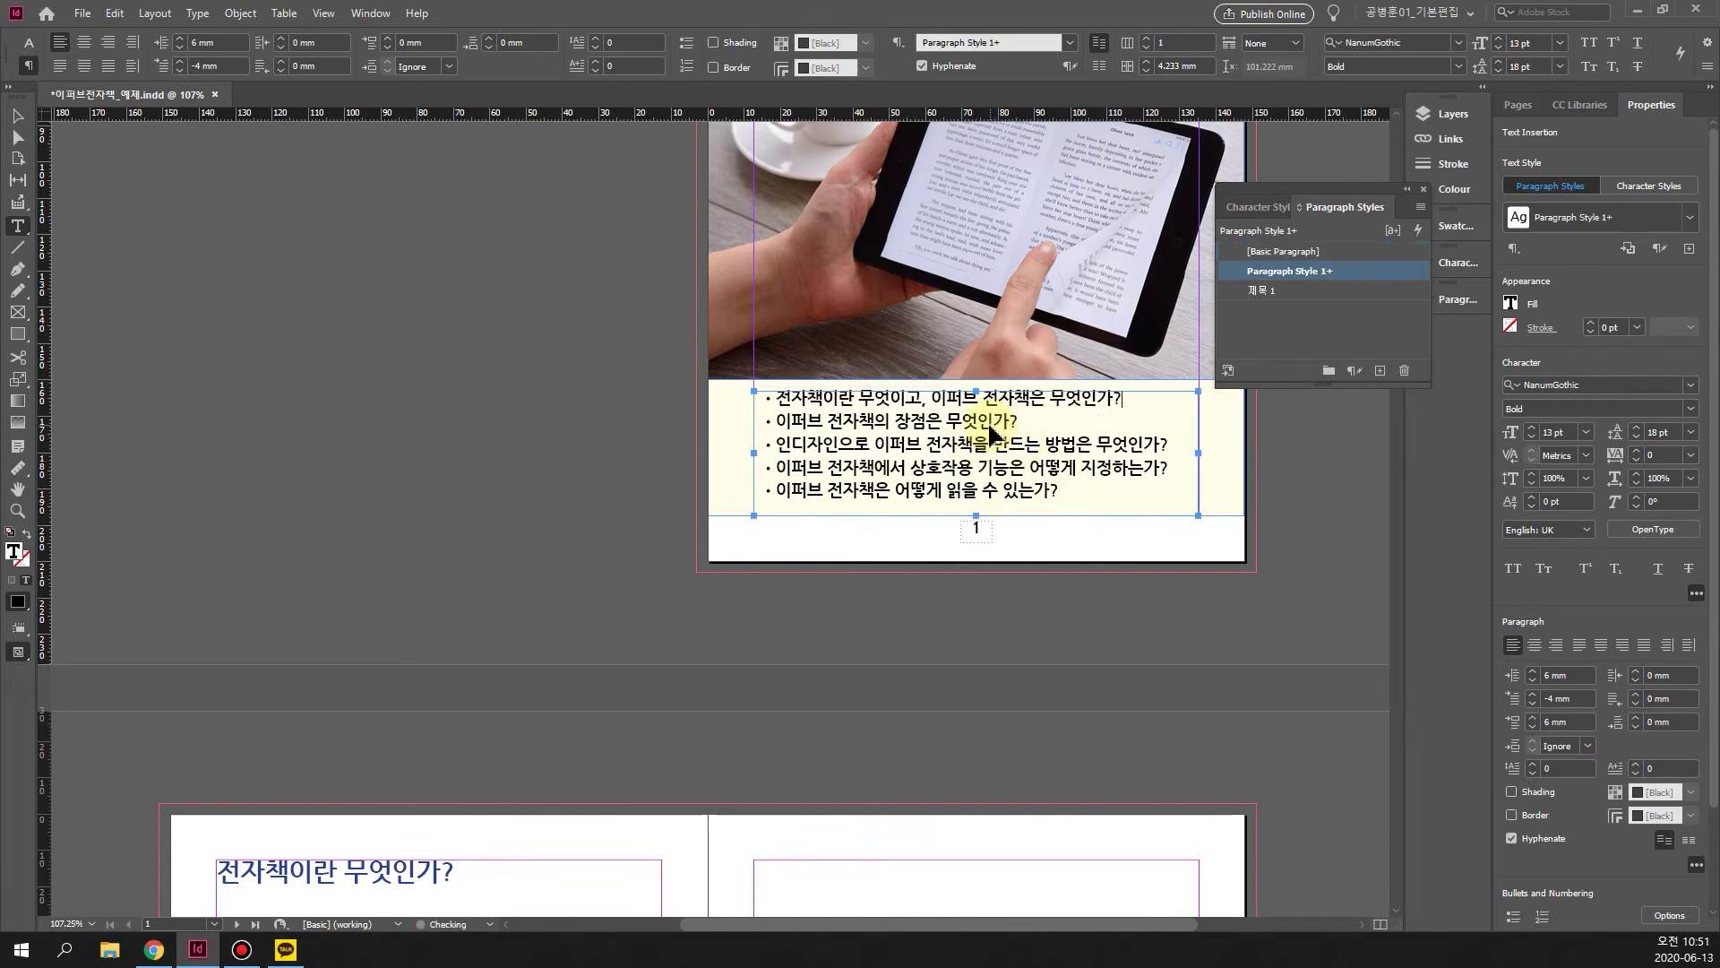
{"action": "left_click", "coordinate": [1326, 373]}
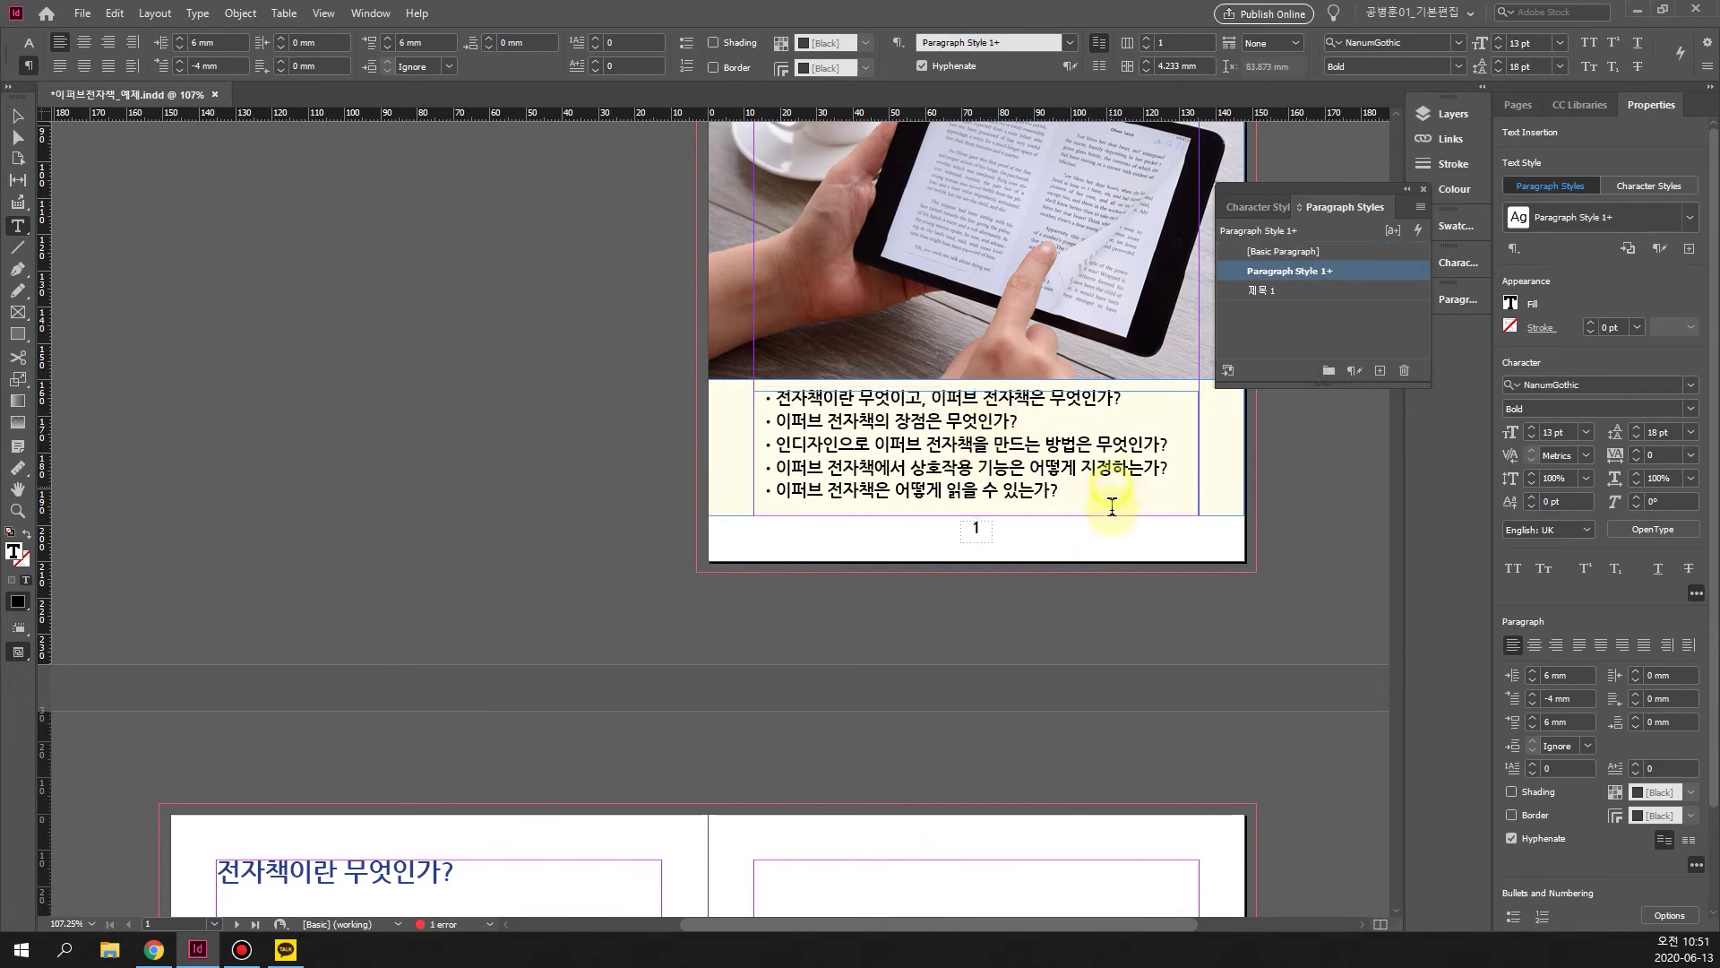
{"action": "left_click", "coordinate": [1200, 560]}
{"action": "left_click", "coordinate": [1330, 272]}
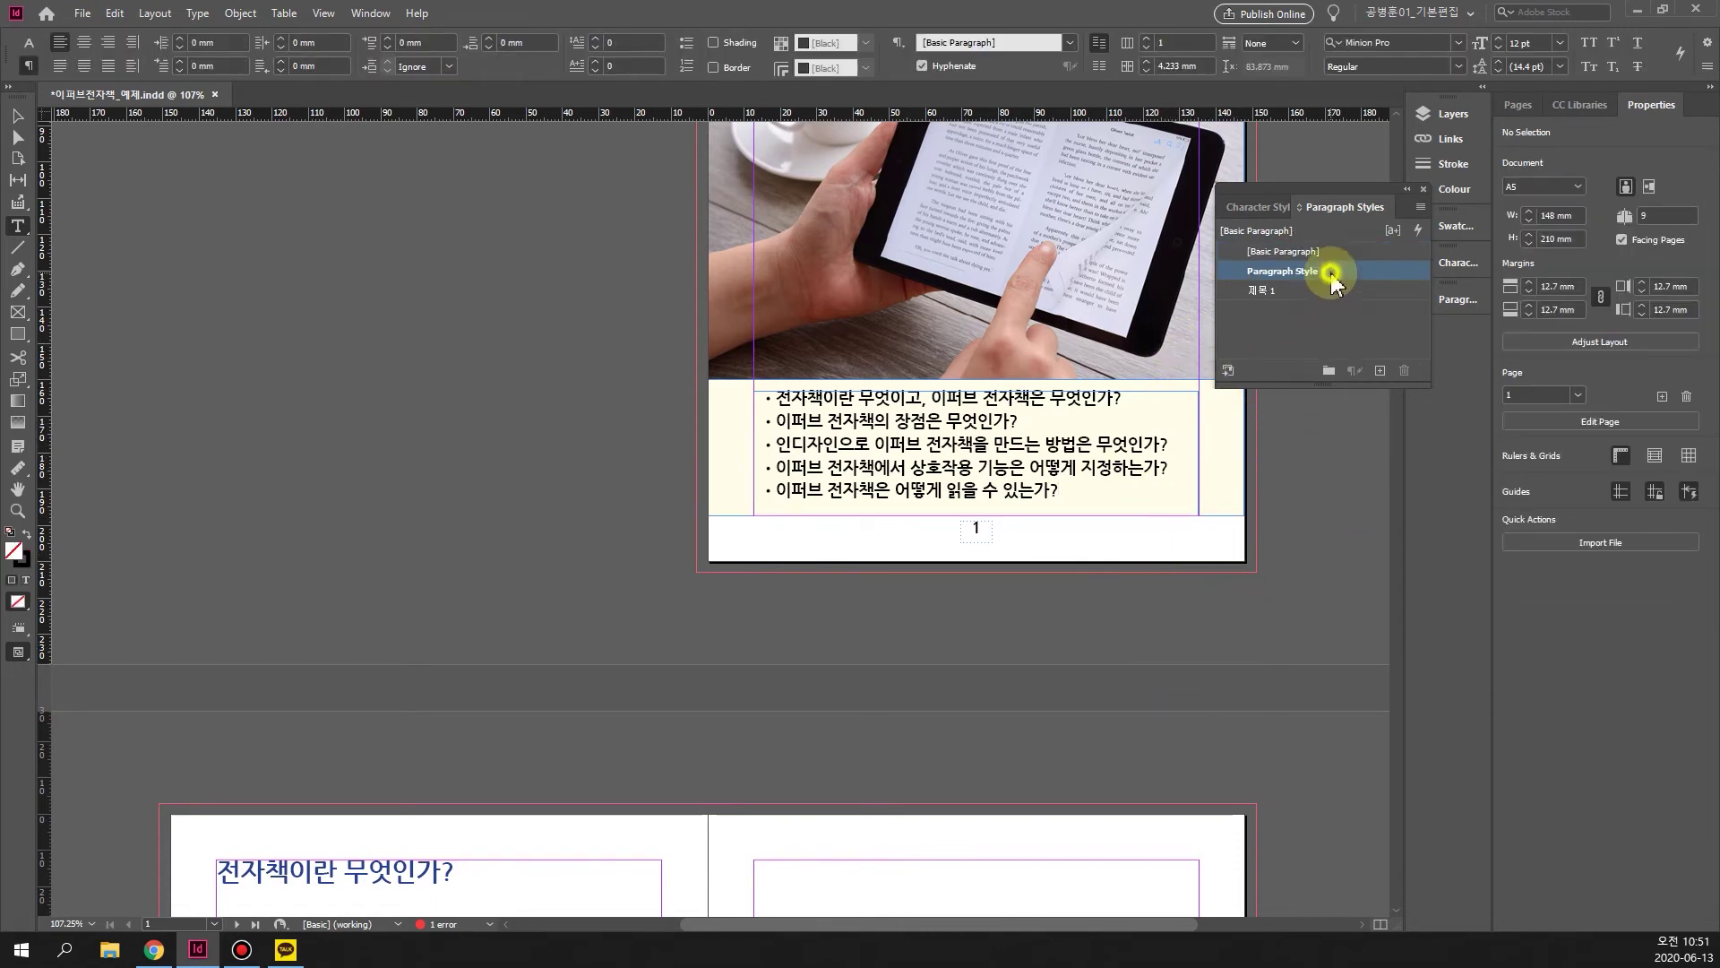
{"action": "left_click", "coordinate": [1407, 373]}
{"action": "left_click", "coordinate": [887, 499]}
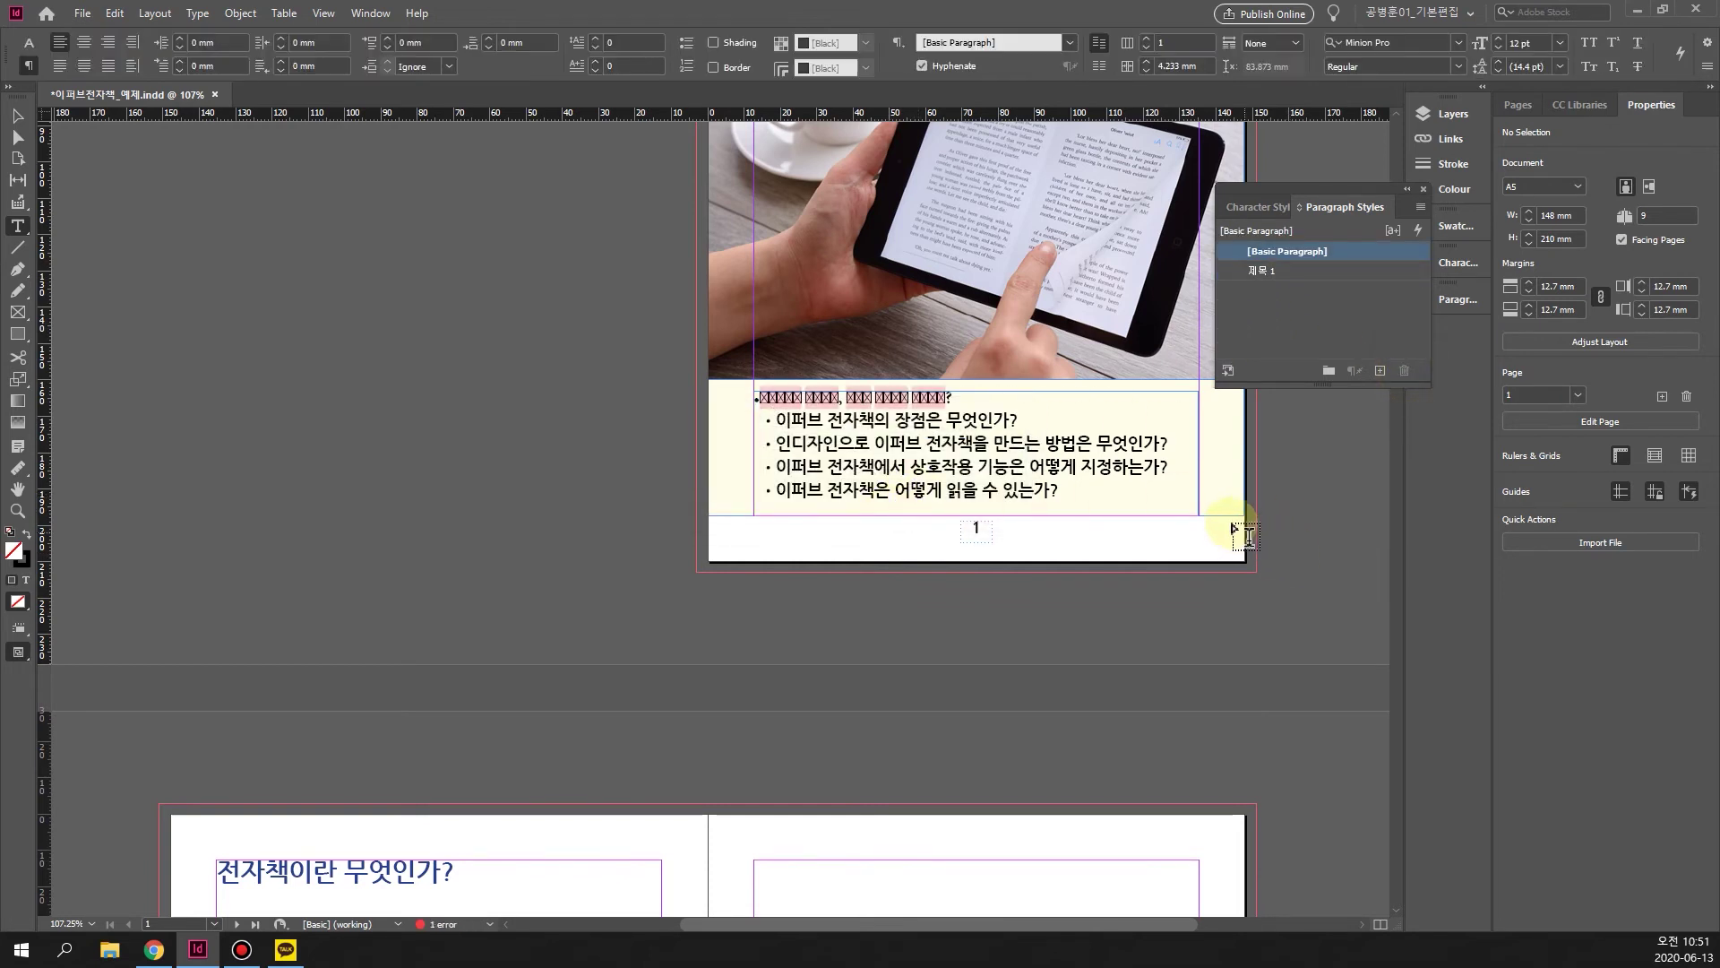
{"action": "key", "text": "ctrl+z"}
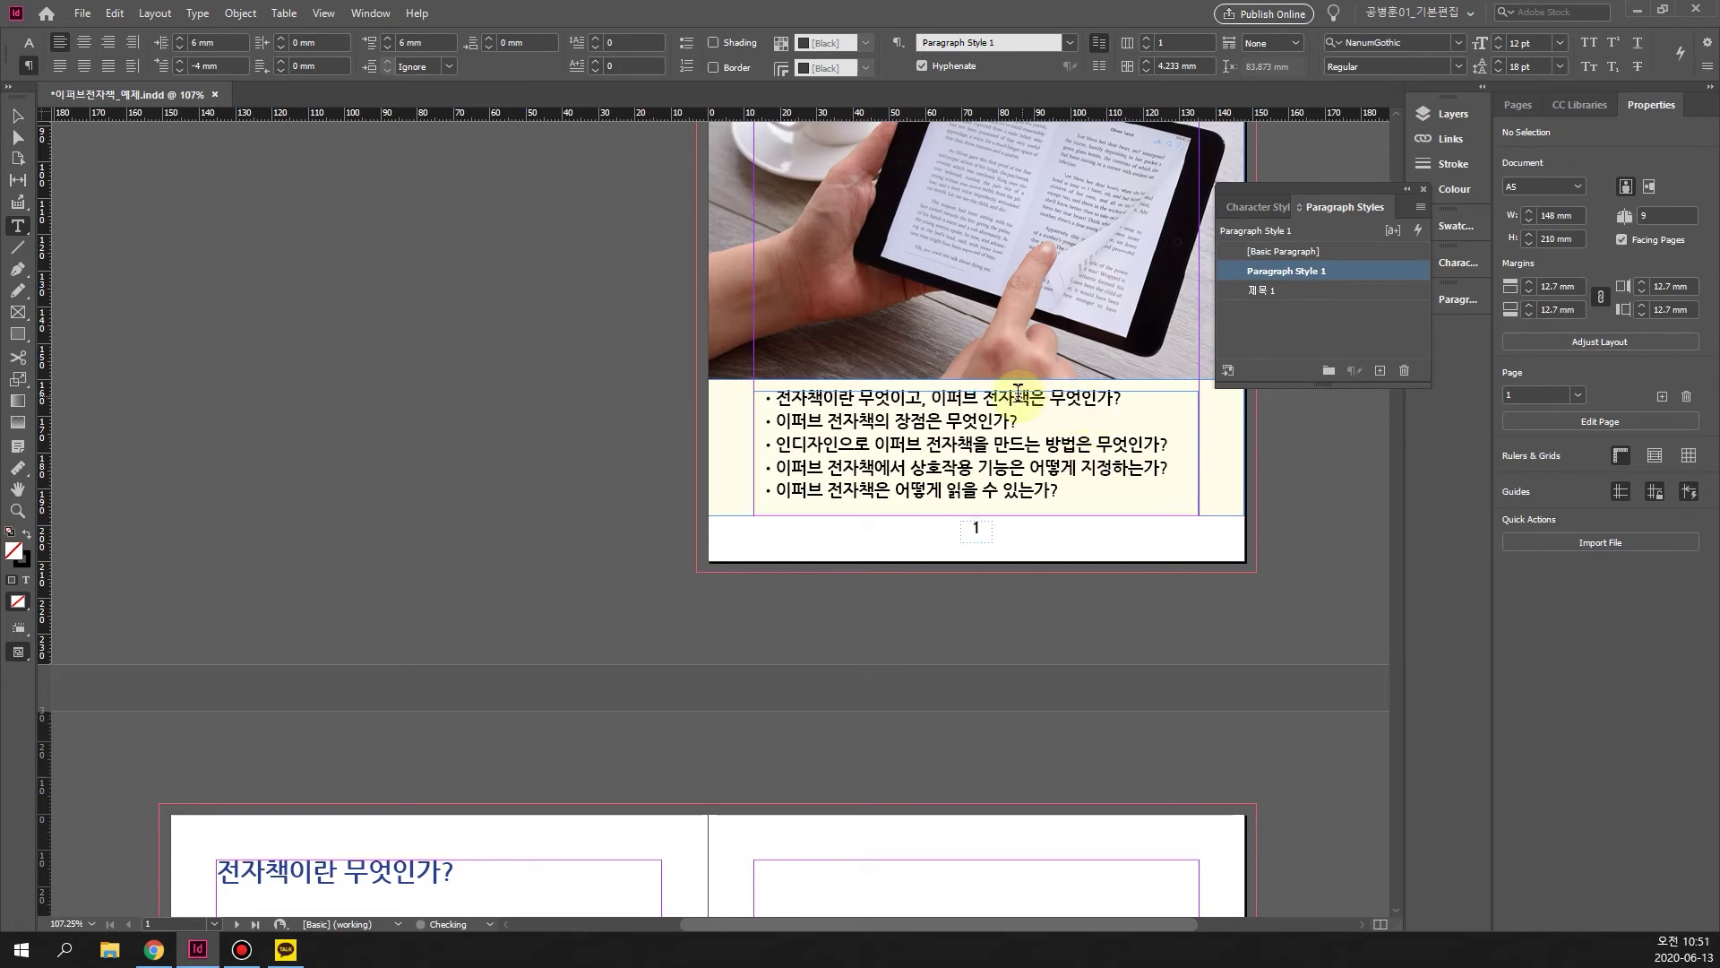
Rename the first cover question's paragraph style to "내용요약".
{"action": "left_click", "coordinate": [1111, 403]}
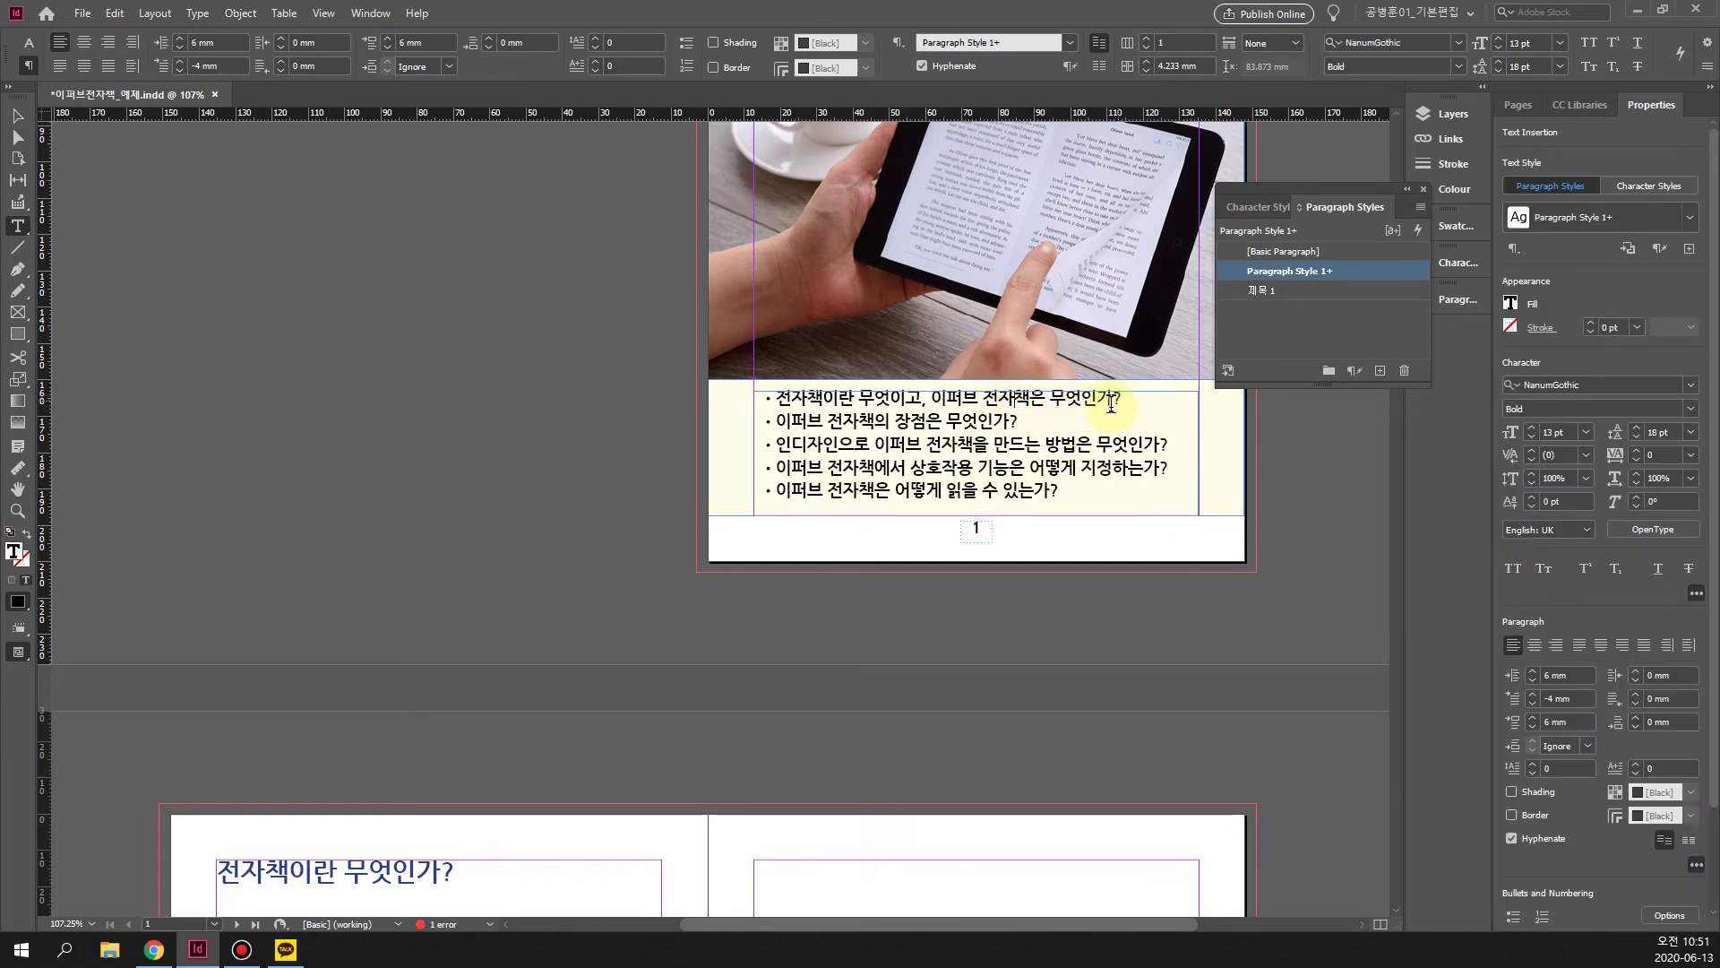
{"action": "right_click", "coordinate": [1325, 271]}
{"action": "key", "text": "Escape"}
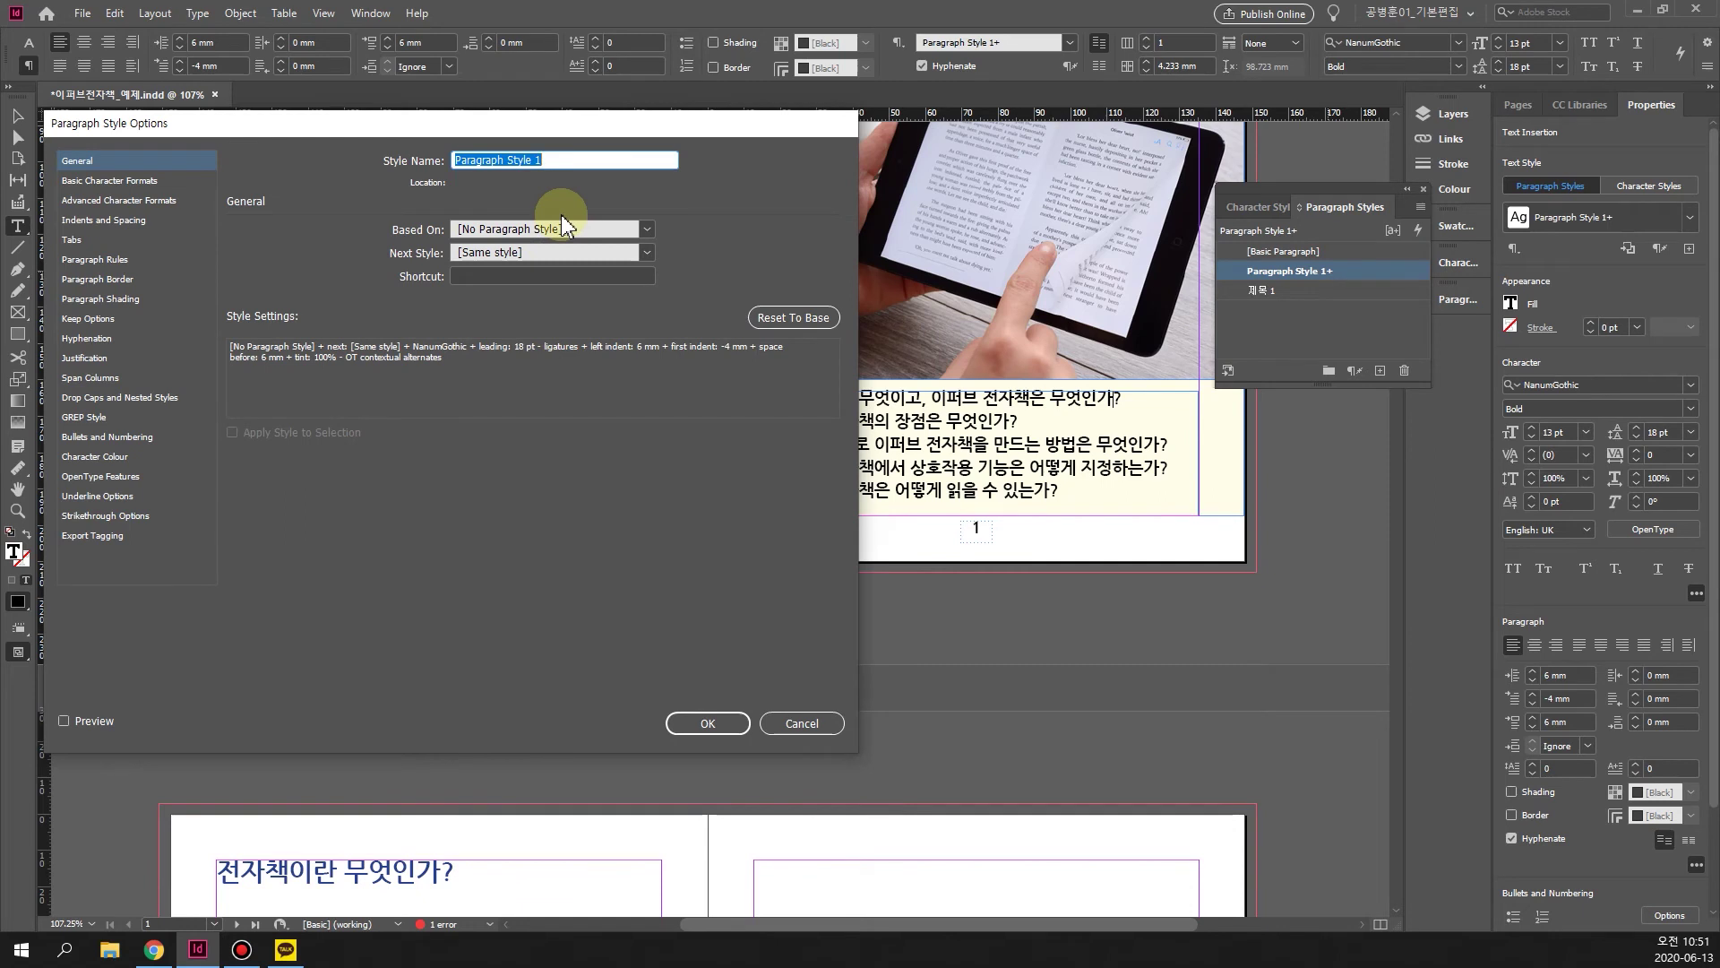
{"action": "type", "text": "내용"}
{"action": "left_click", "coordinate": [699, 724]}
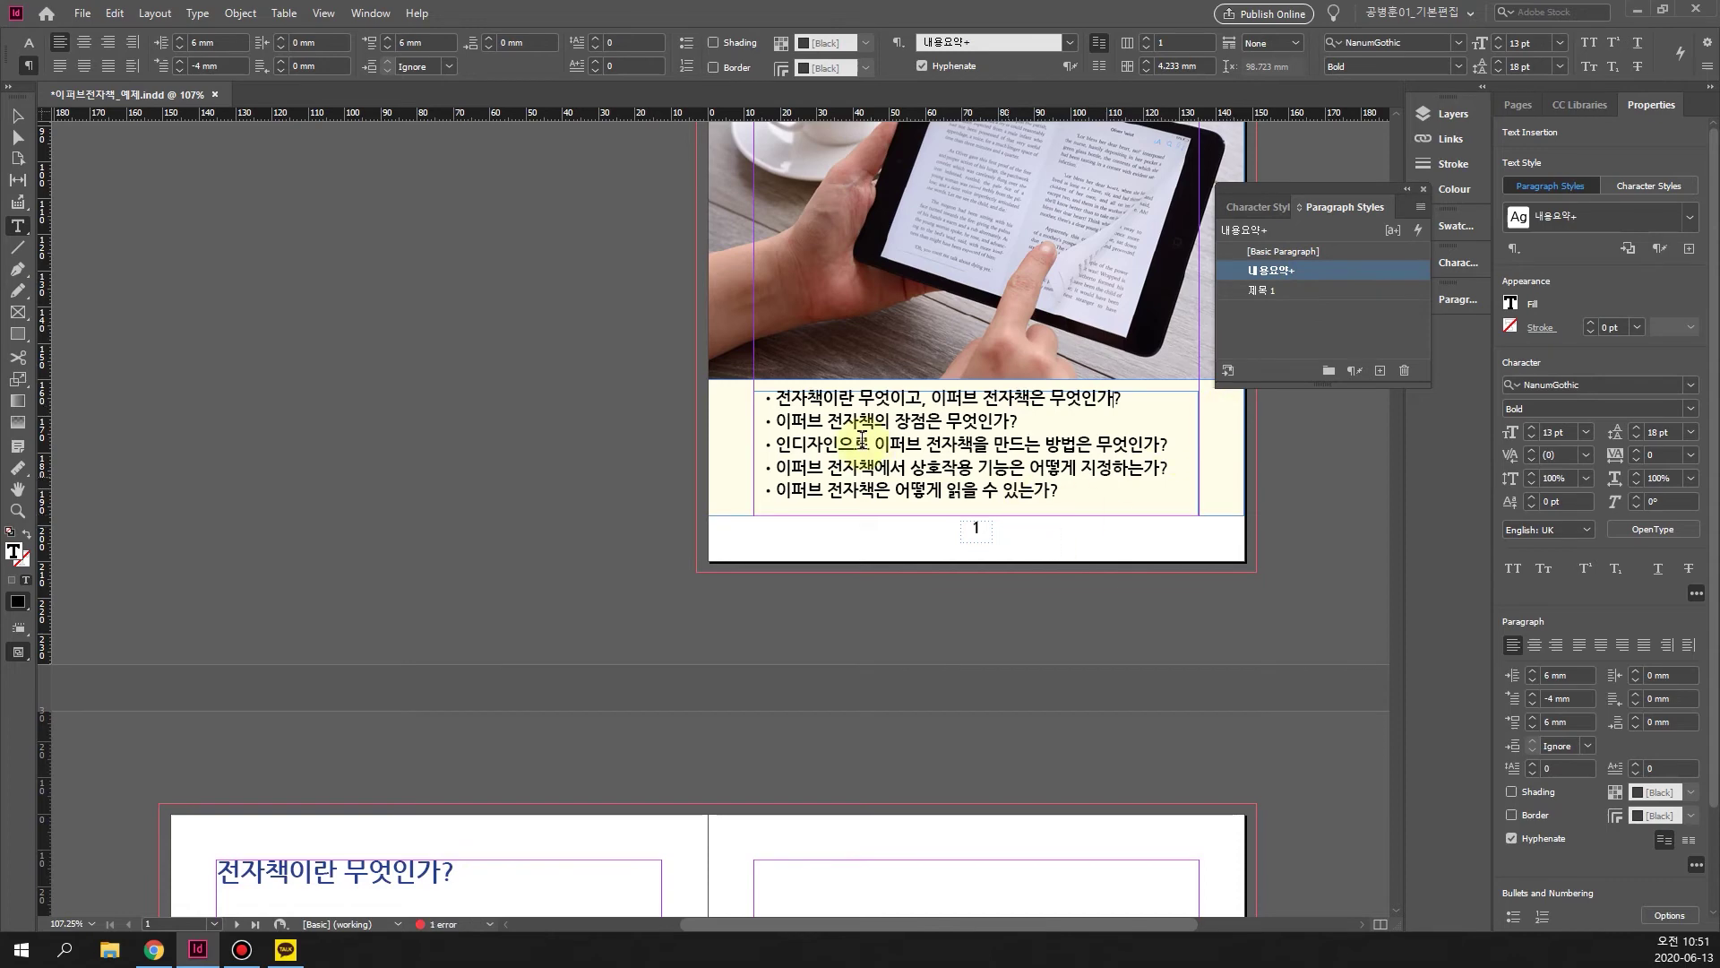
Create a paragraph style from the heading "전자책이란 무엇인가?" on the next spread, apply it there and name it "제목 2".
{"action": "scroll", "coordinate": [861, 437], "scroll_direction": "down", "scroll_amount": 5}
{"action": "left_click", "coordinate": [400, 357]}
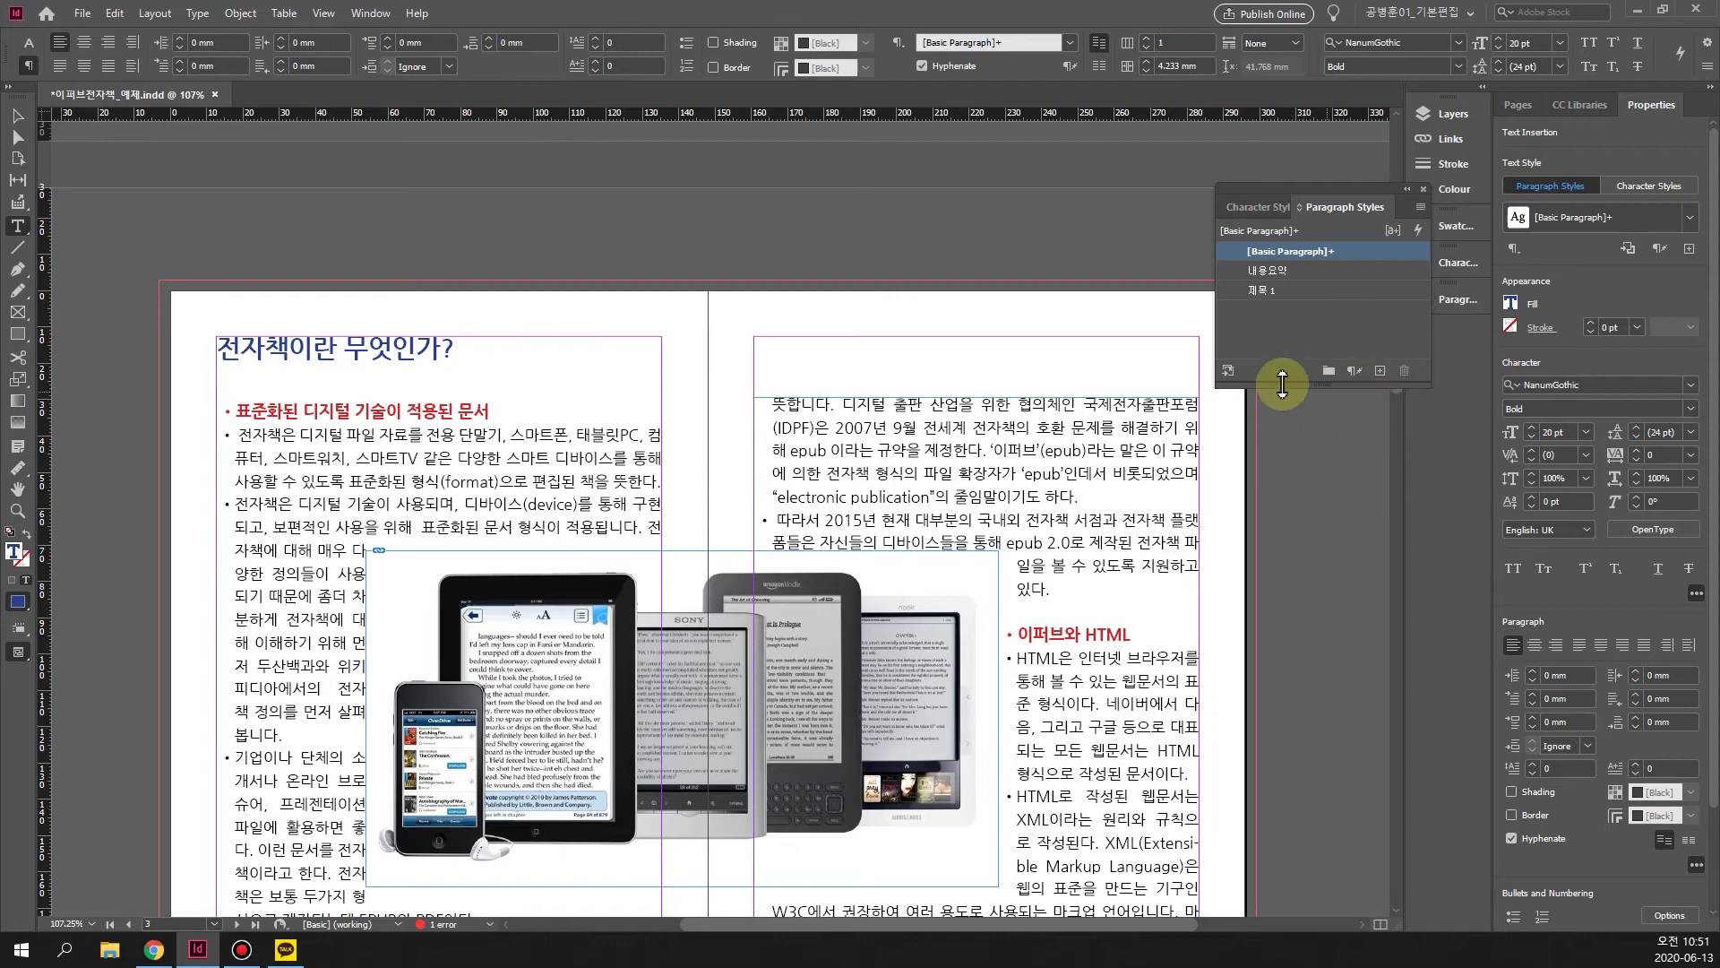
{"action": "left_click", "coordinate": [1379, 371]}
{"action": "left_click", "coordinate": [1290, 270]}
{"action": "right_click", "coordinate": [1293, 271]}
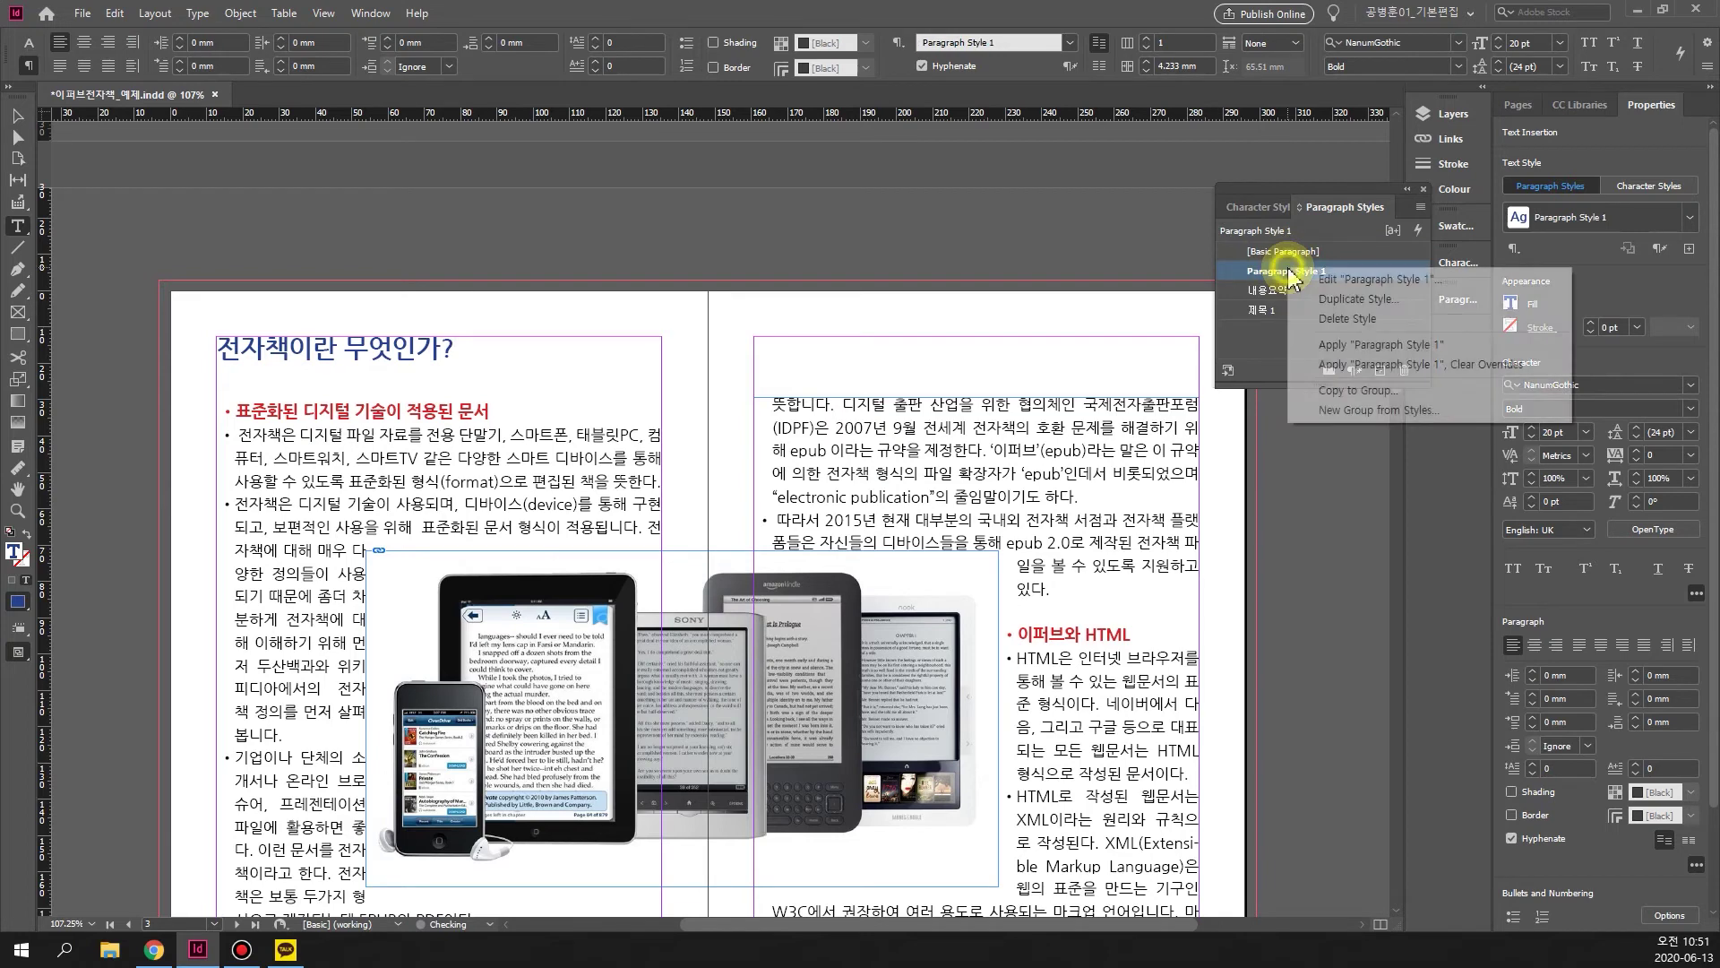
{"action": "left_click", "coordinate": [1428, 279]}
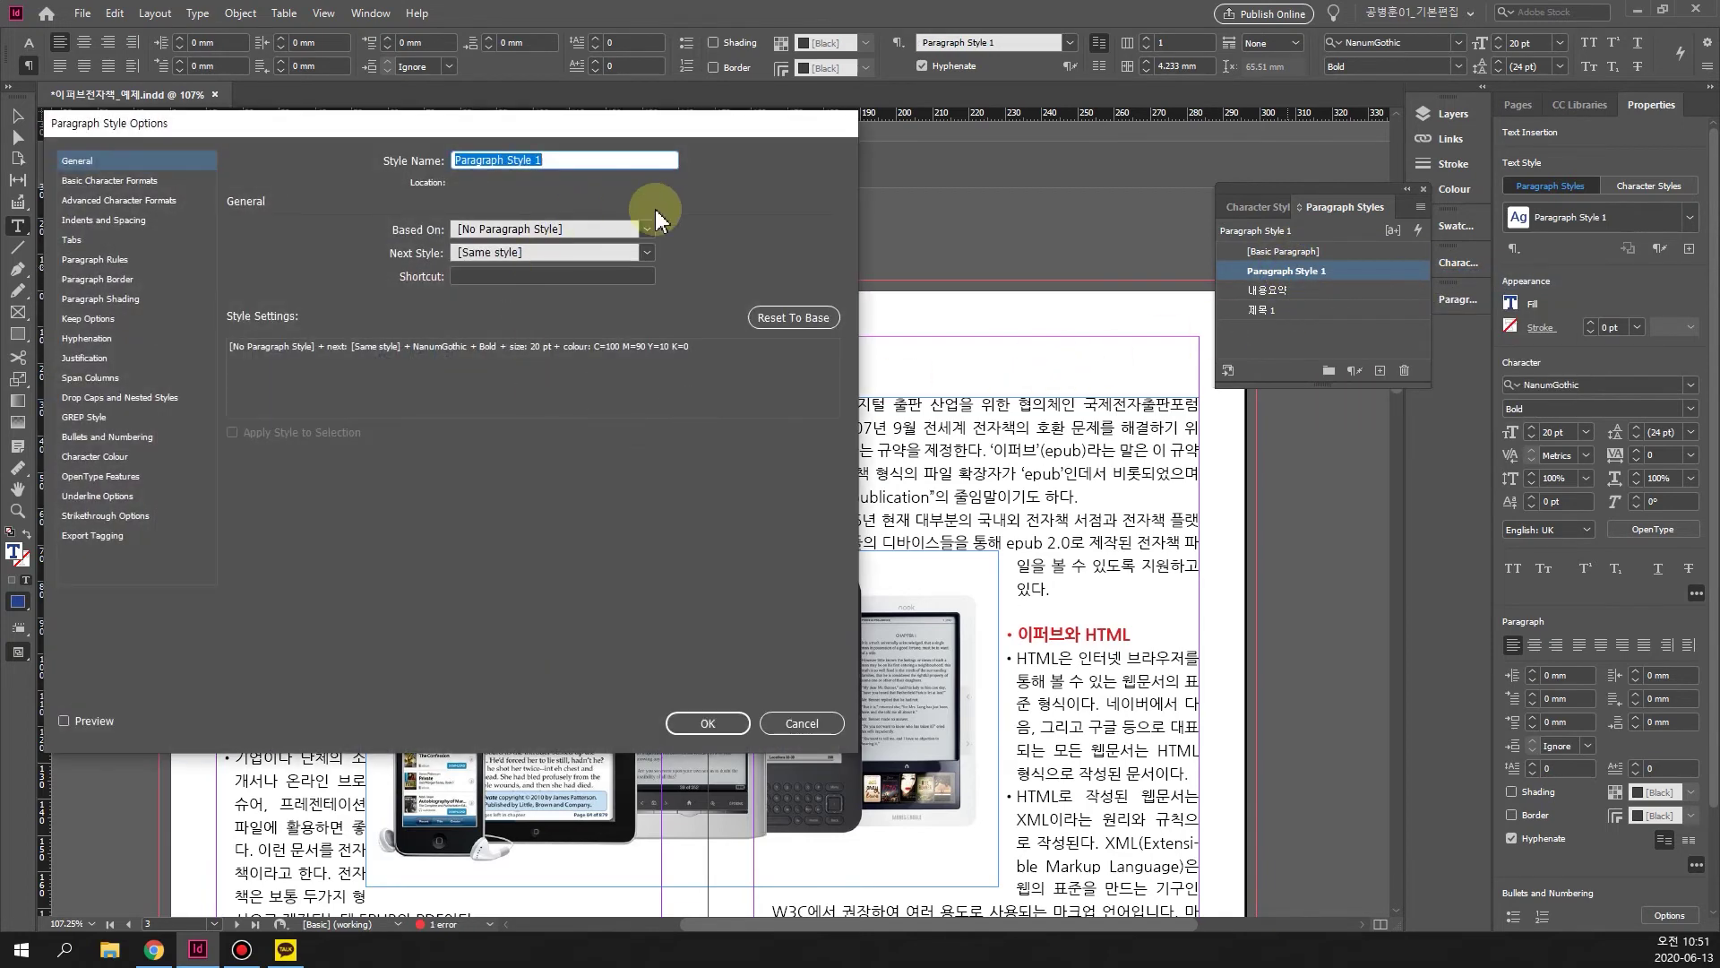
{"action": "type", "text": "제모"}
{"action": "left_click", "coordinate": [708, 723]}
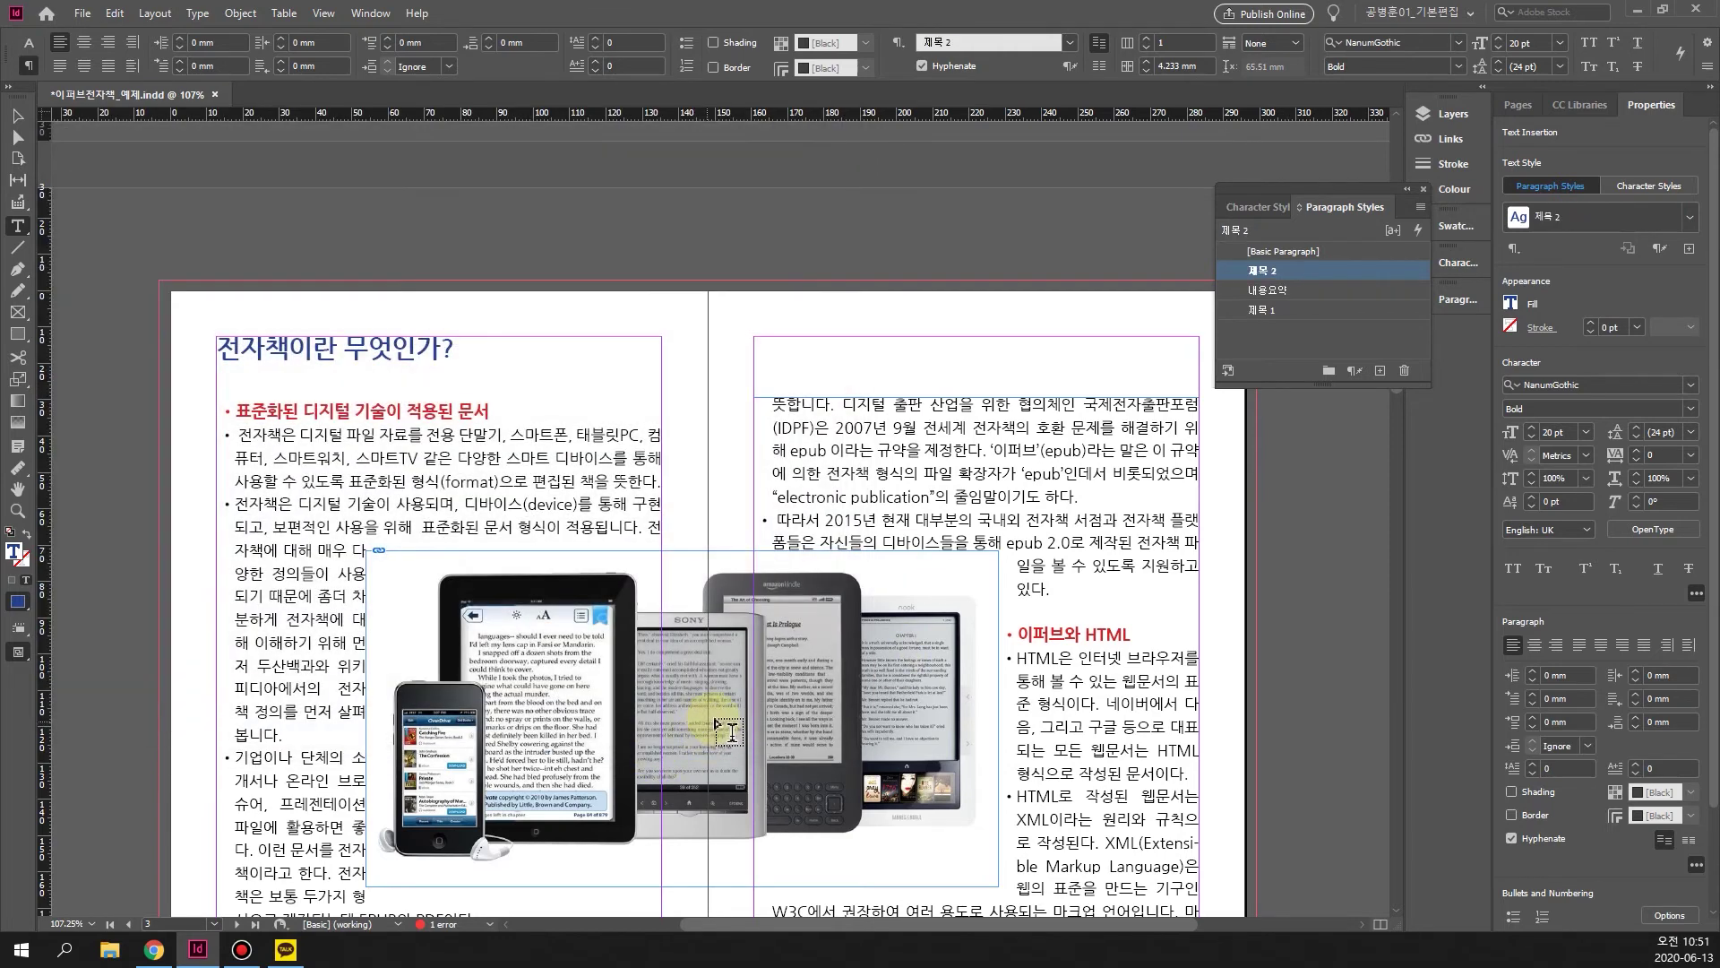
Create a paragraph style from the red subheading "표준화된 디지털 기술이 적용된 문서", apply it there and name it "제목 3".
{"action": "left_click", "coordinate": [484, 414]}
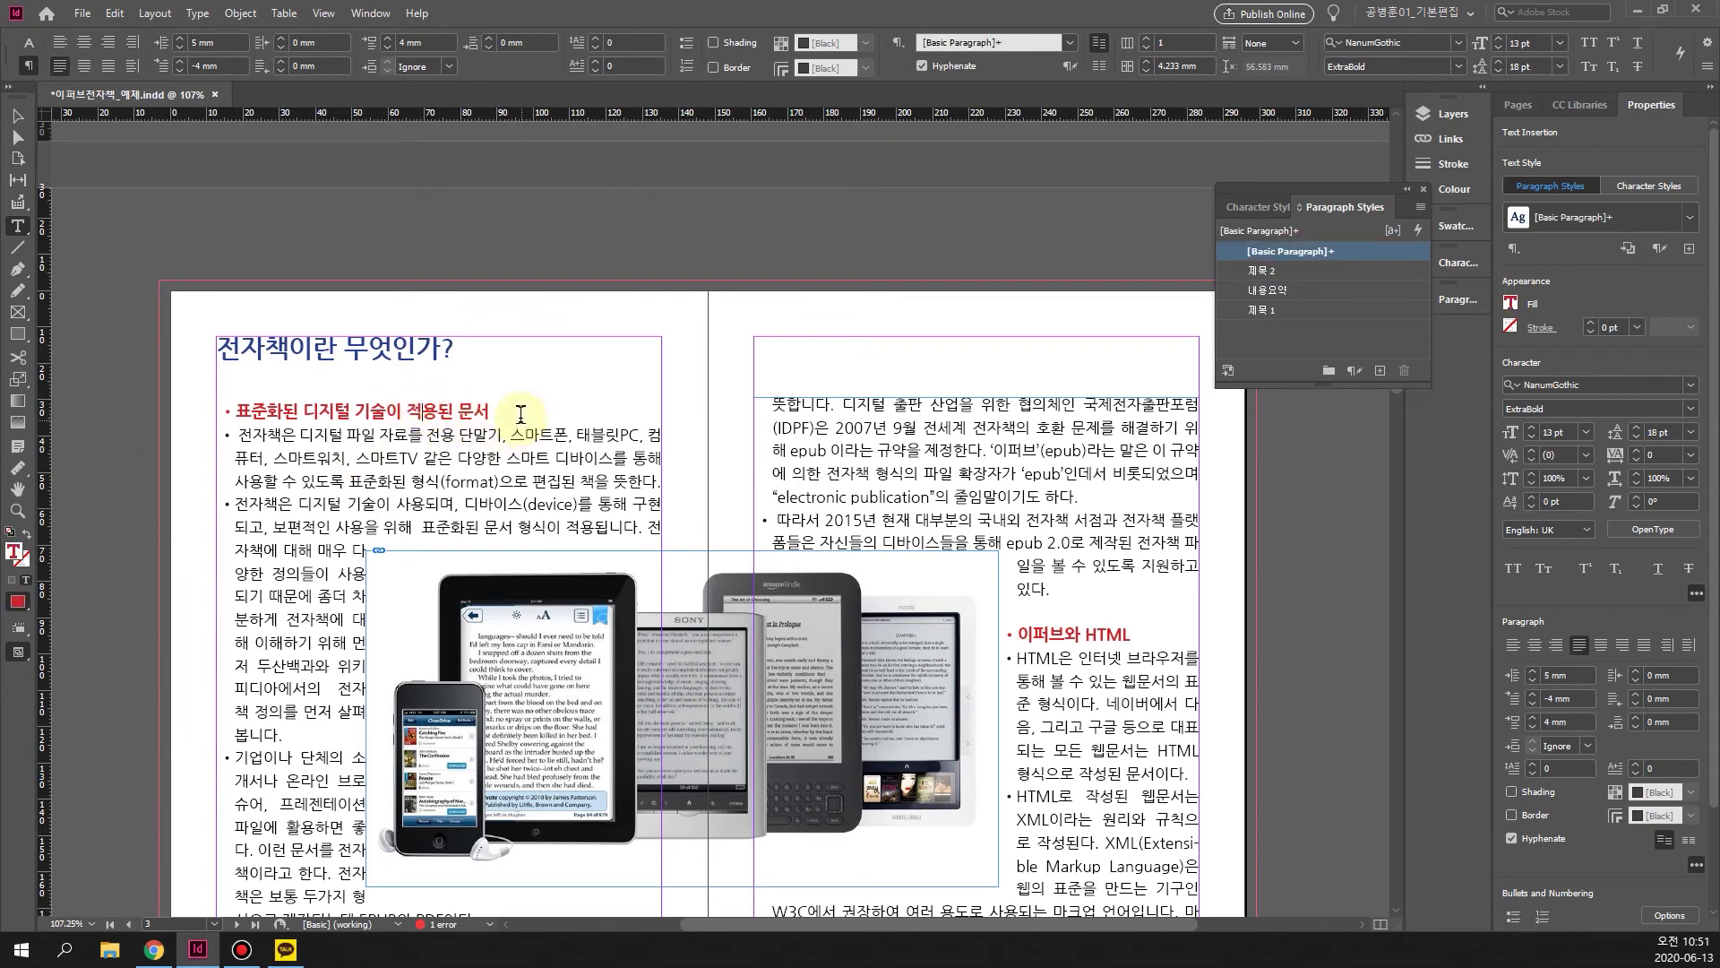
{"action": "left_click", "coordinate": [1380, 370]}
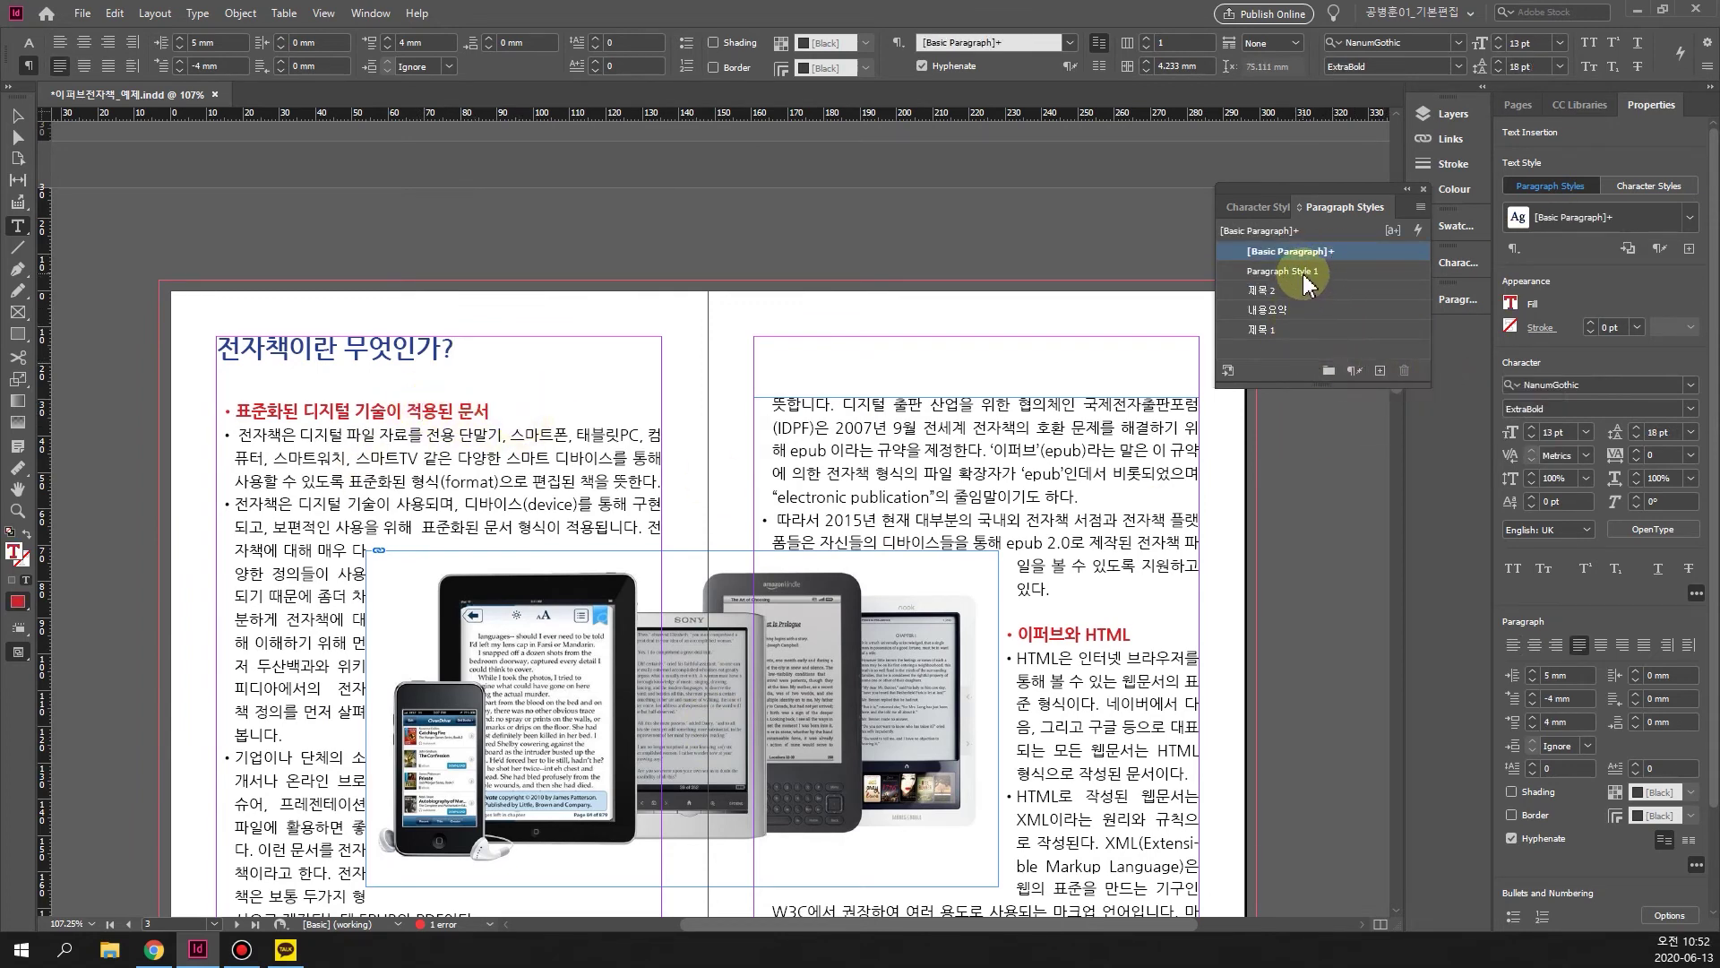
{"action": "left_click", "coordinate": [1335, 270]}
{"action": "right_click", "coordinate": [1345, 272]}
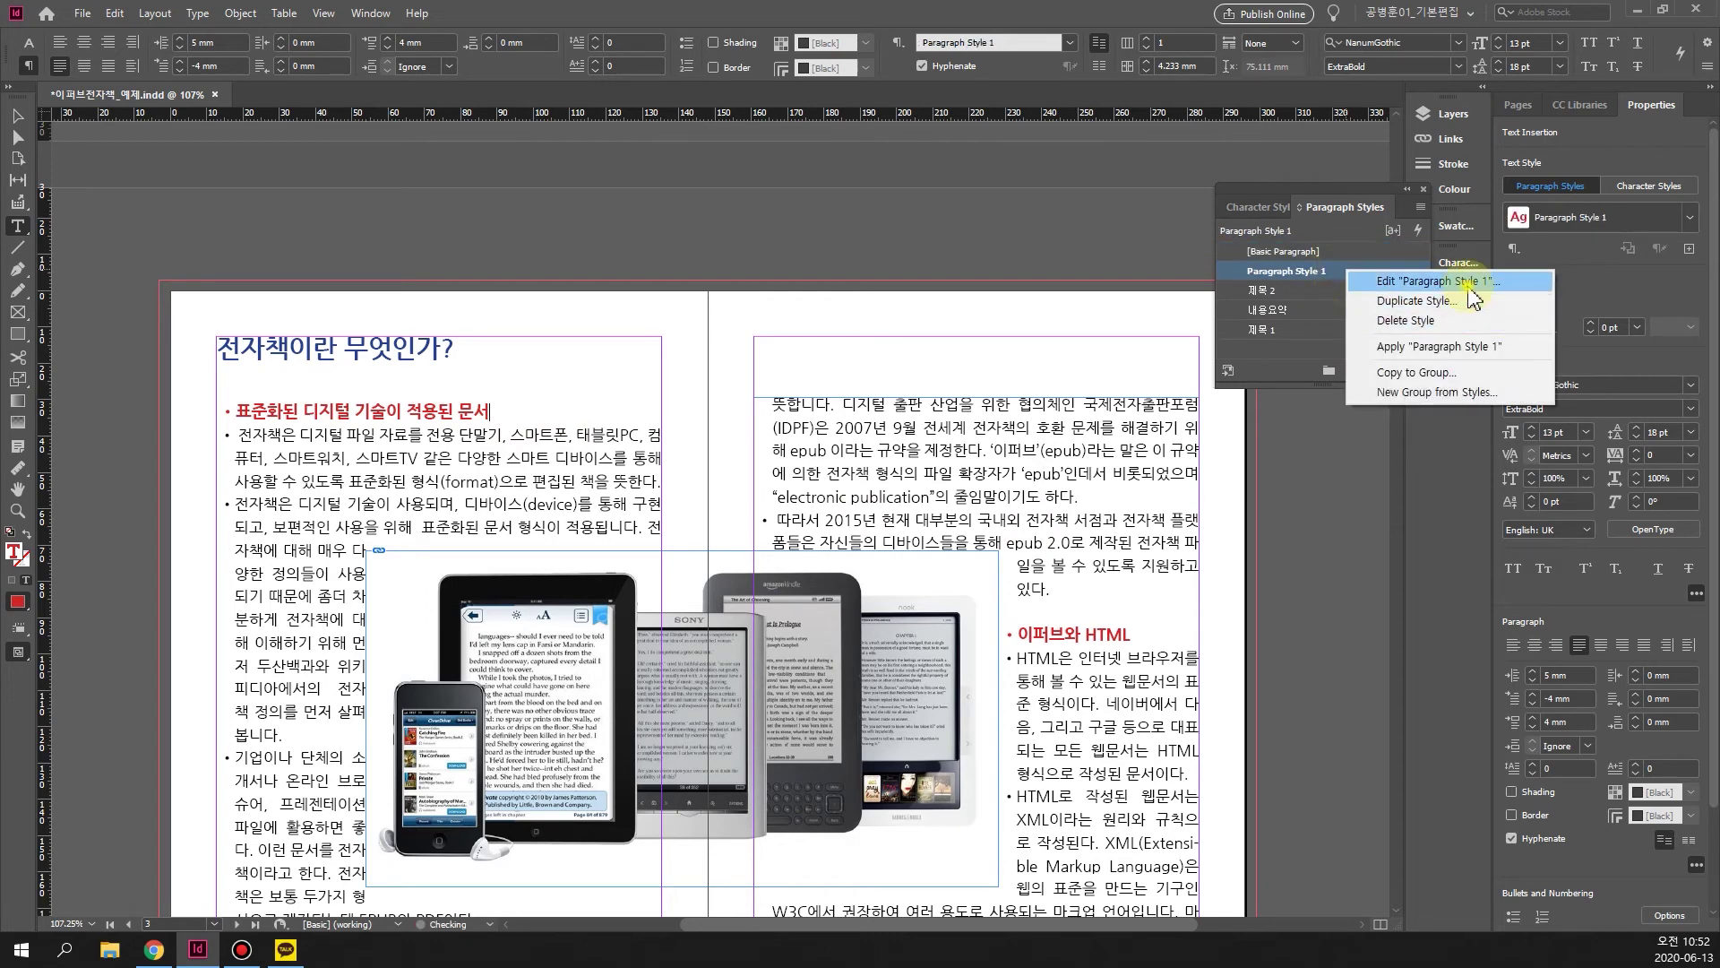
{"action": "left_click", "coordinate": [1442, 280]}
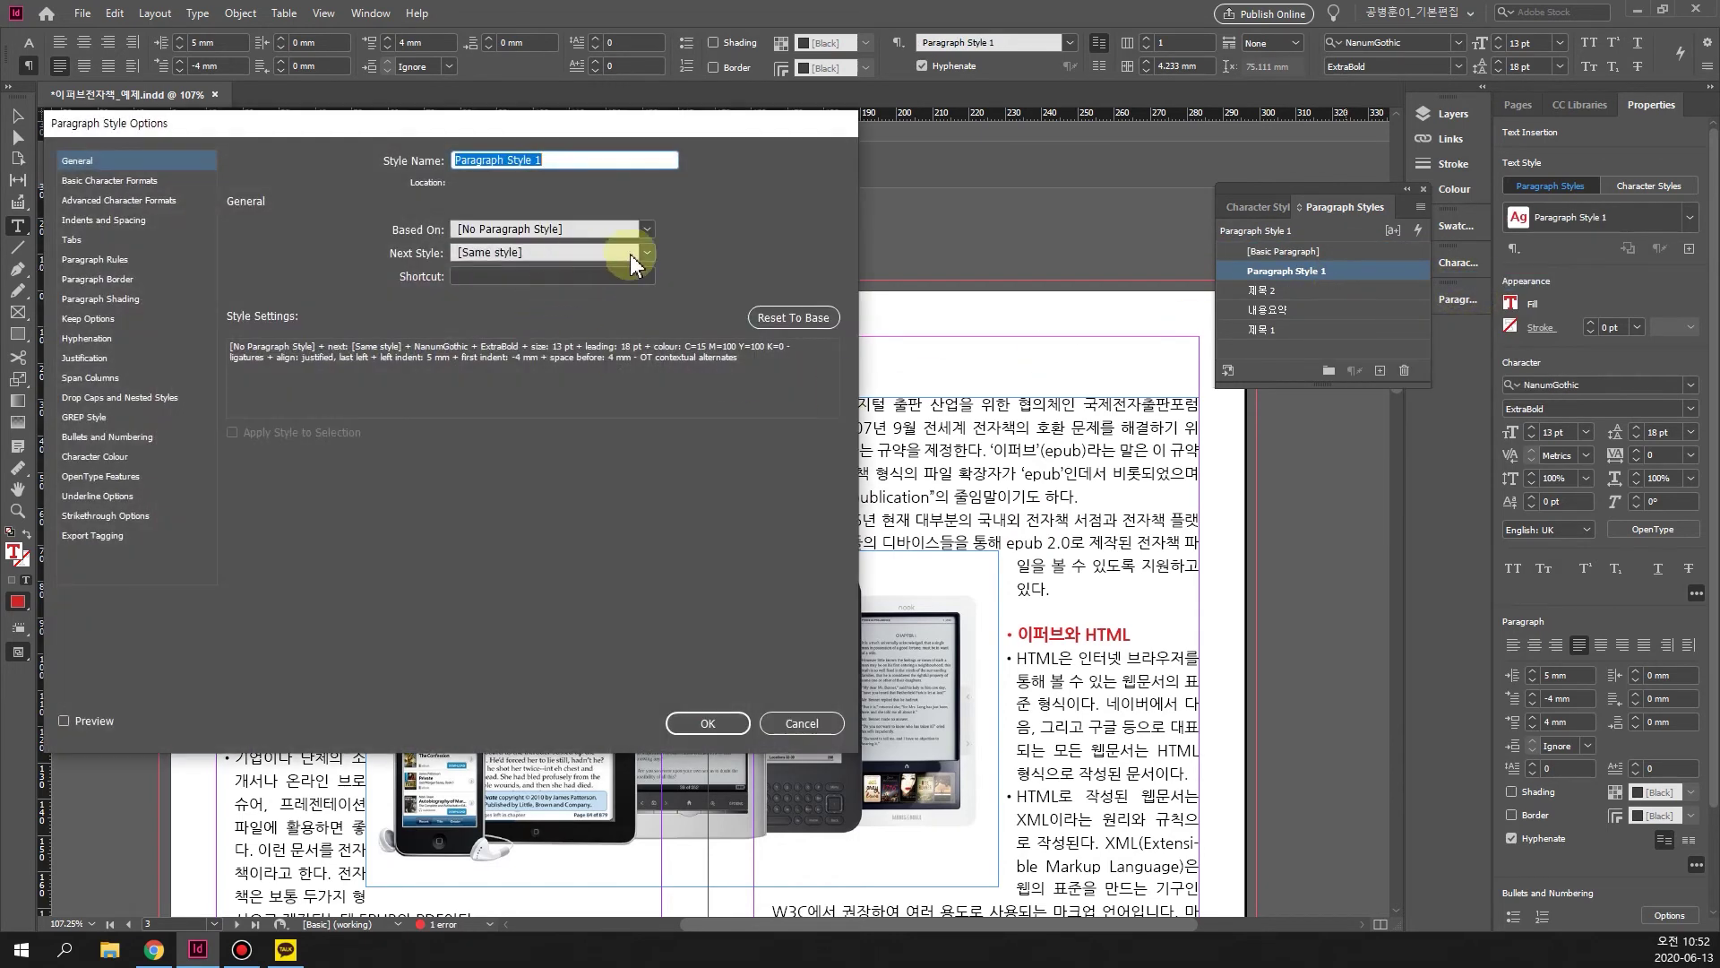
{"action": "type", "text": "제목 3"}
{"action": "left_click", "coordinate": [708, 723]}
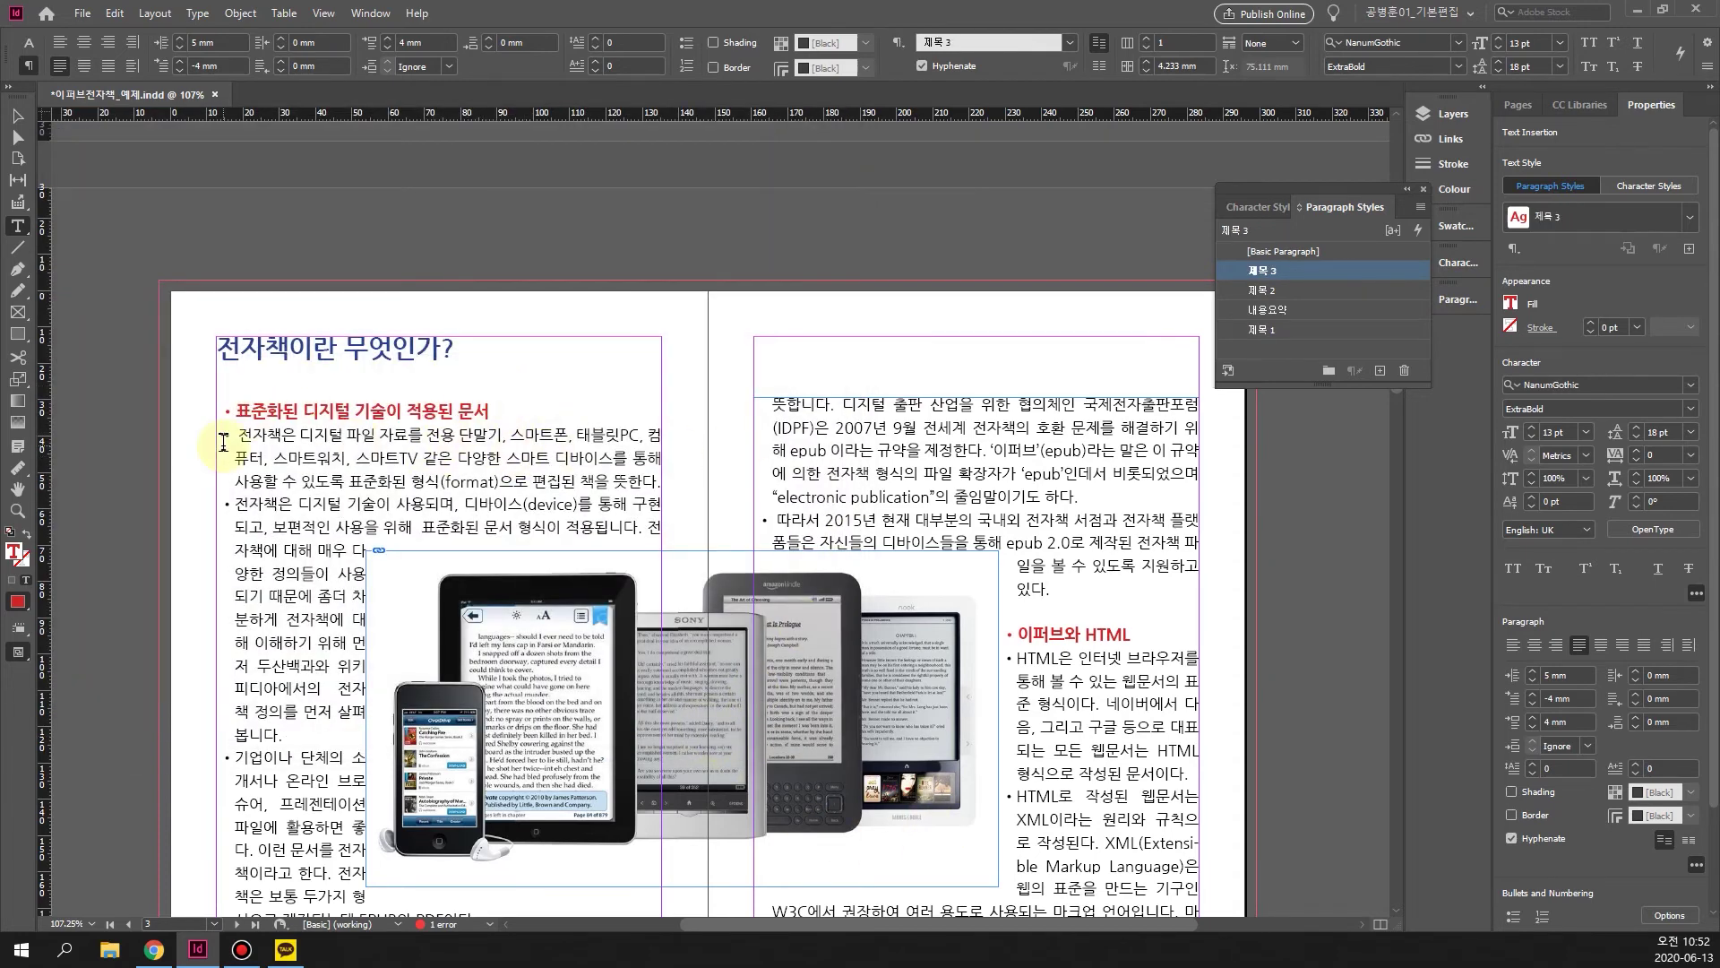
Create a paragraph style from the first body paragraph under that subheading, apply it there and name it "본문단락".
{"action": "left_click", "coordinate": [289, 517]}
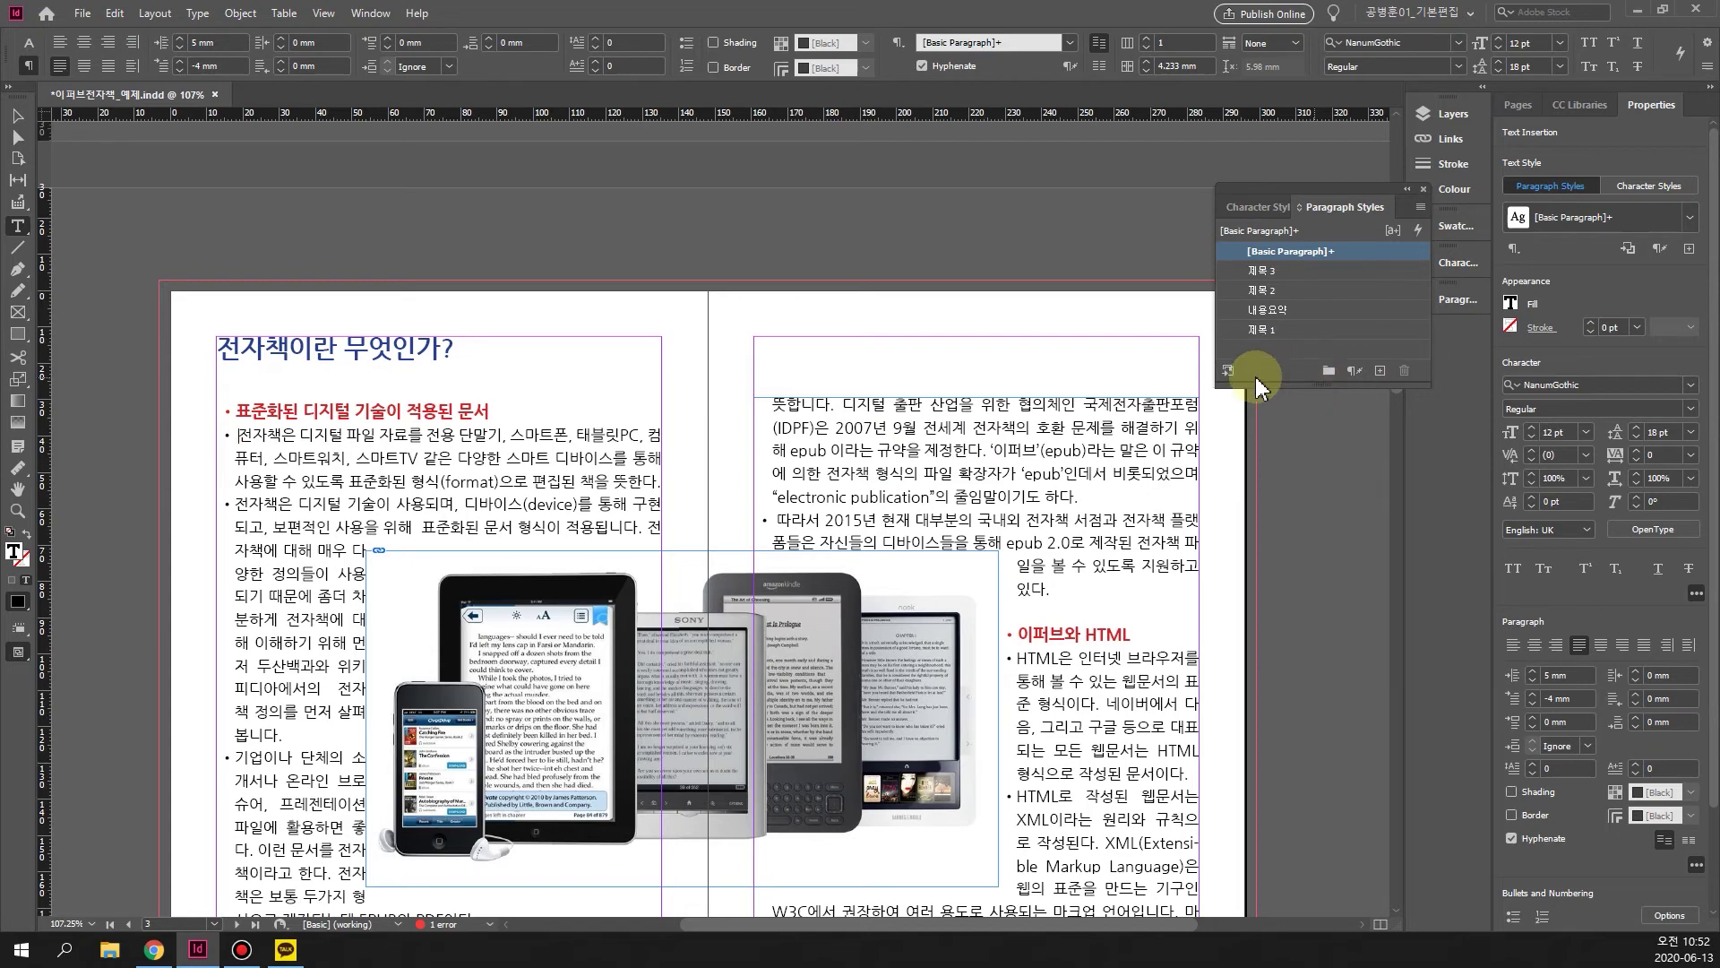
{"action": "left_click", "coordinate": [1381, 372]}
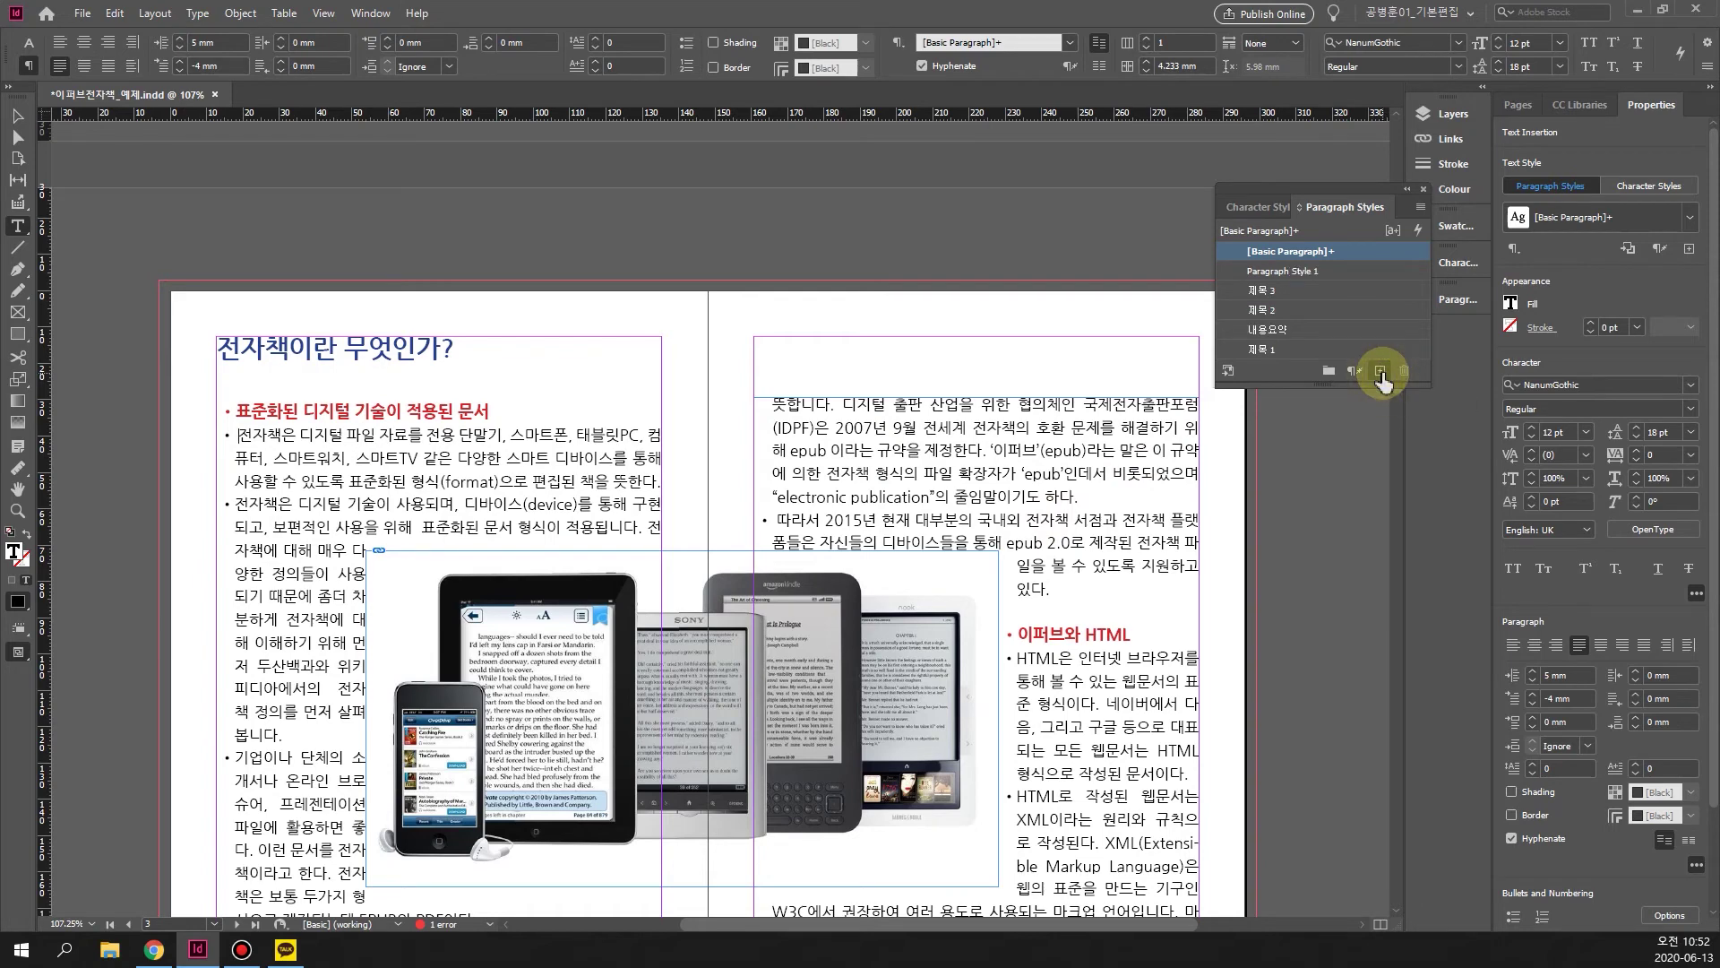
{"action": "right_click", "coordinate": [1331, 277]}
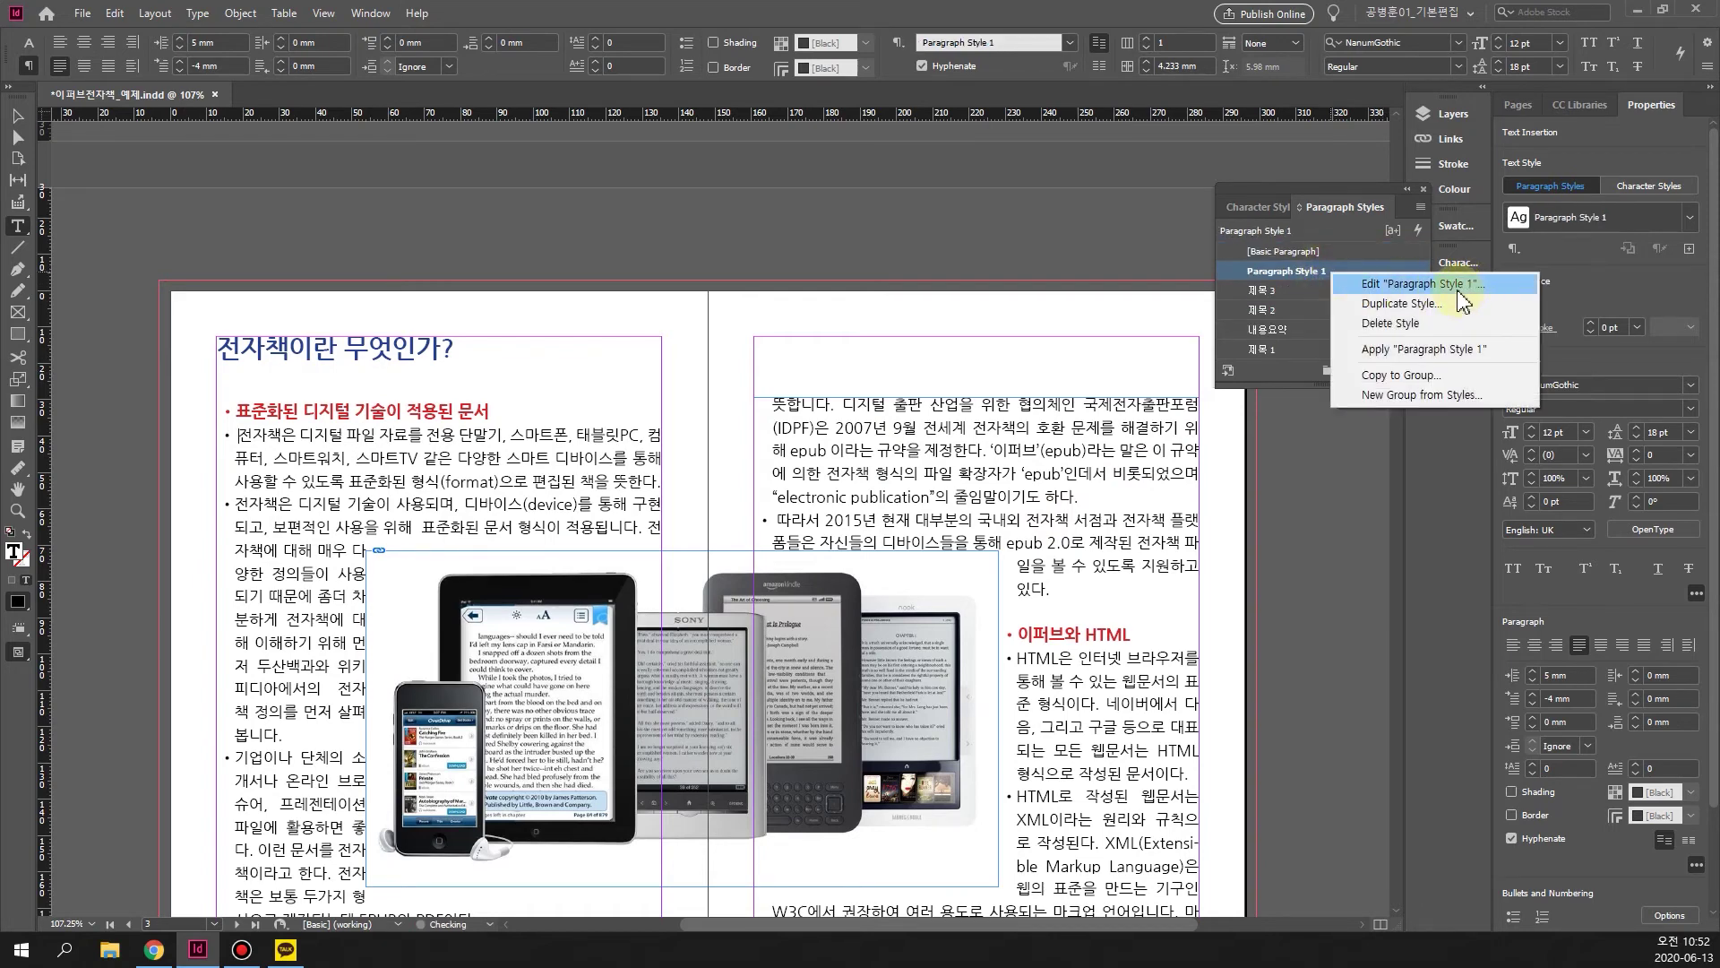
{"action": "left_click", "coordinate": [1458, 289]}
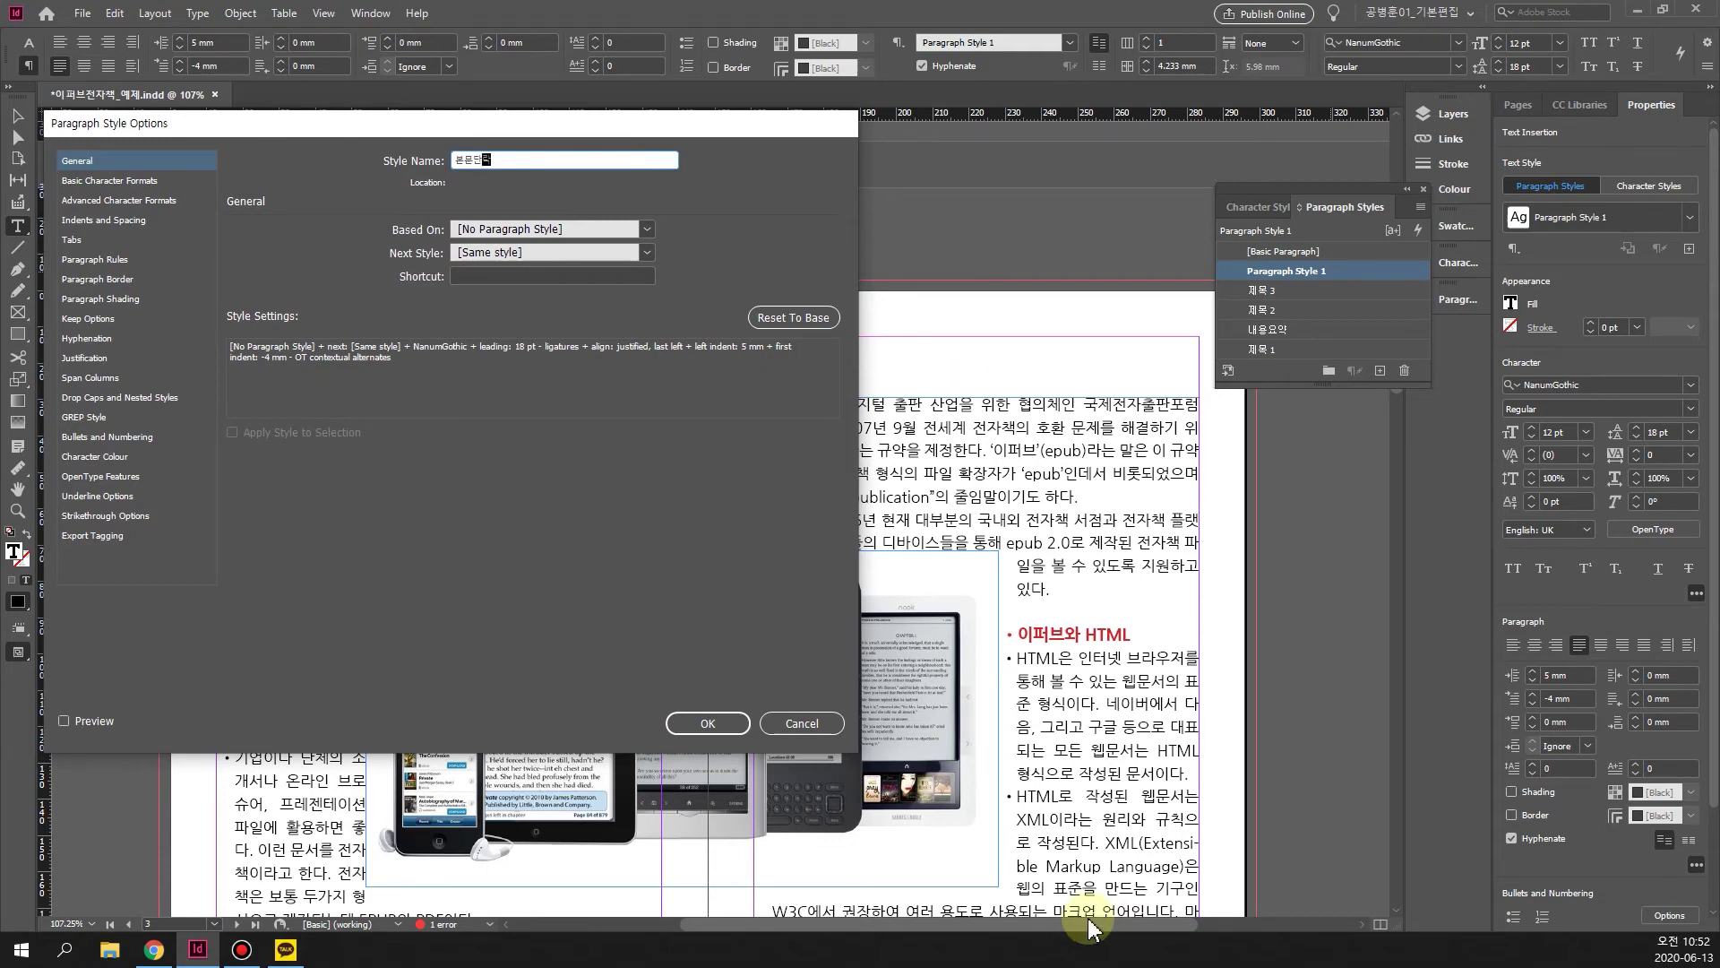
{"action": "left_click", "coordinate": [708, 723]}
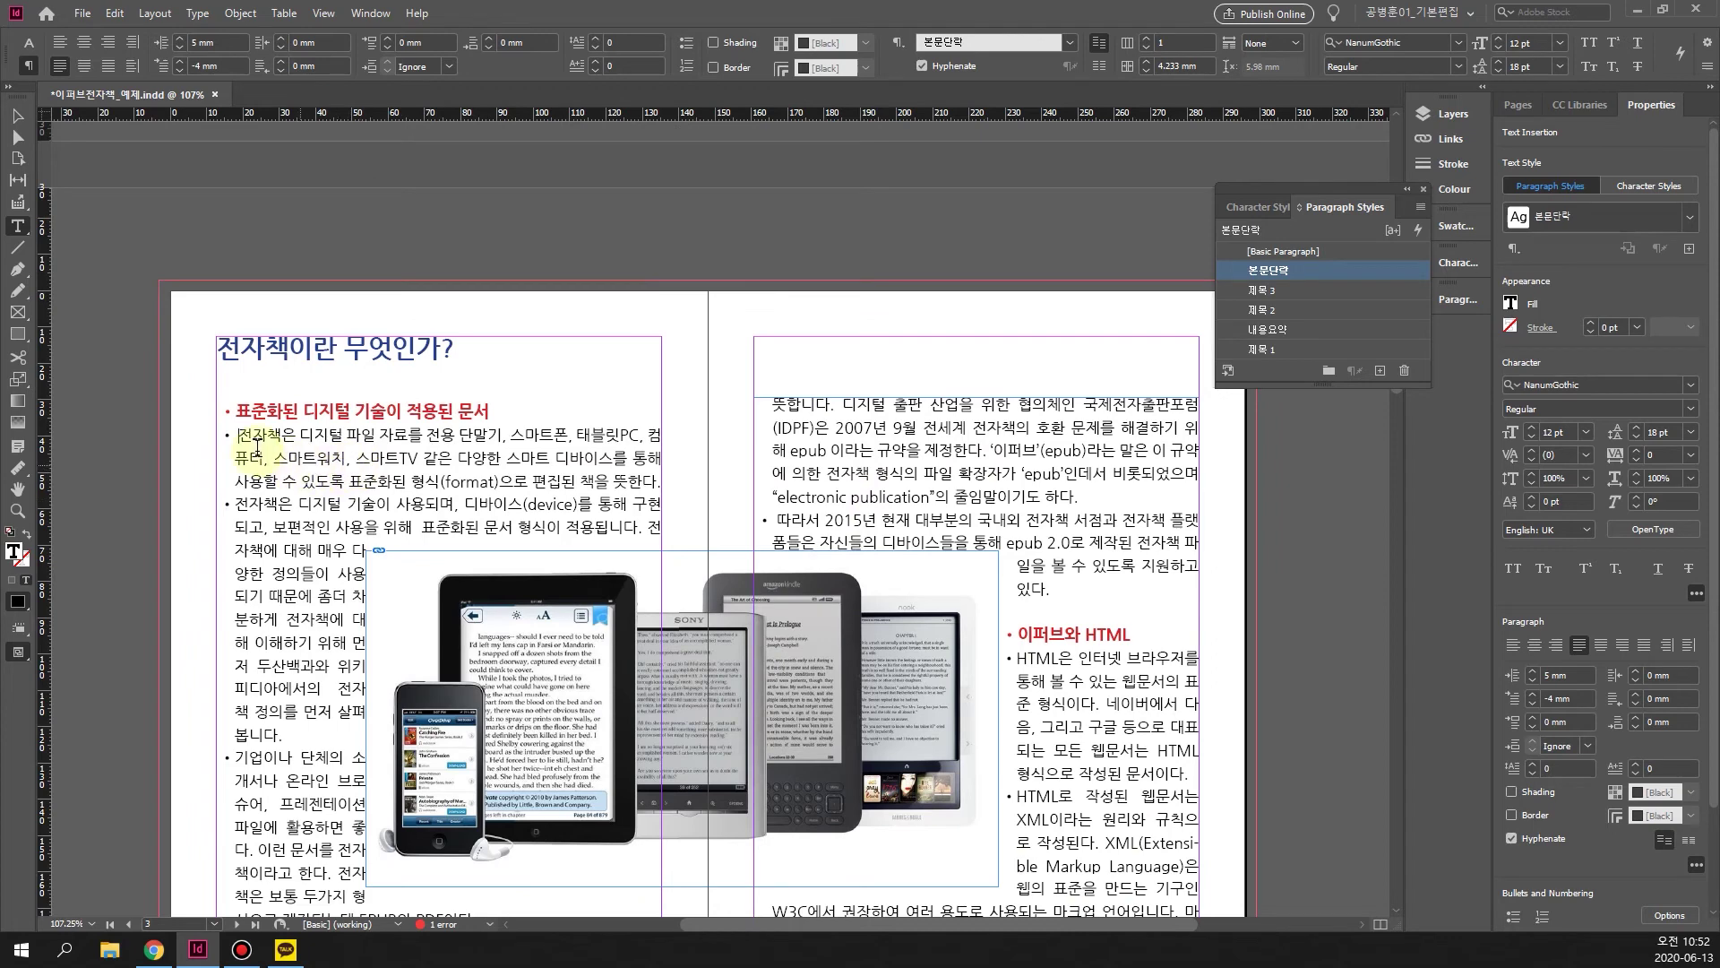
Check which paragraph styles are assigned to the body paragraphs and to the cover title.
{"action": "left_click", "coordinate": [303, 595]}
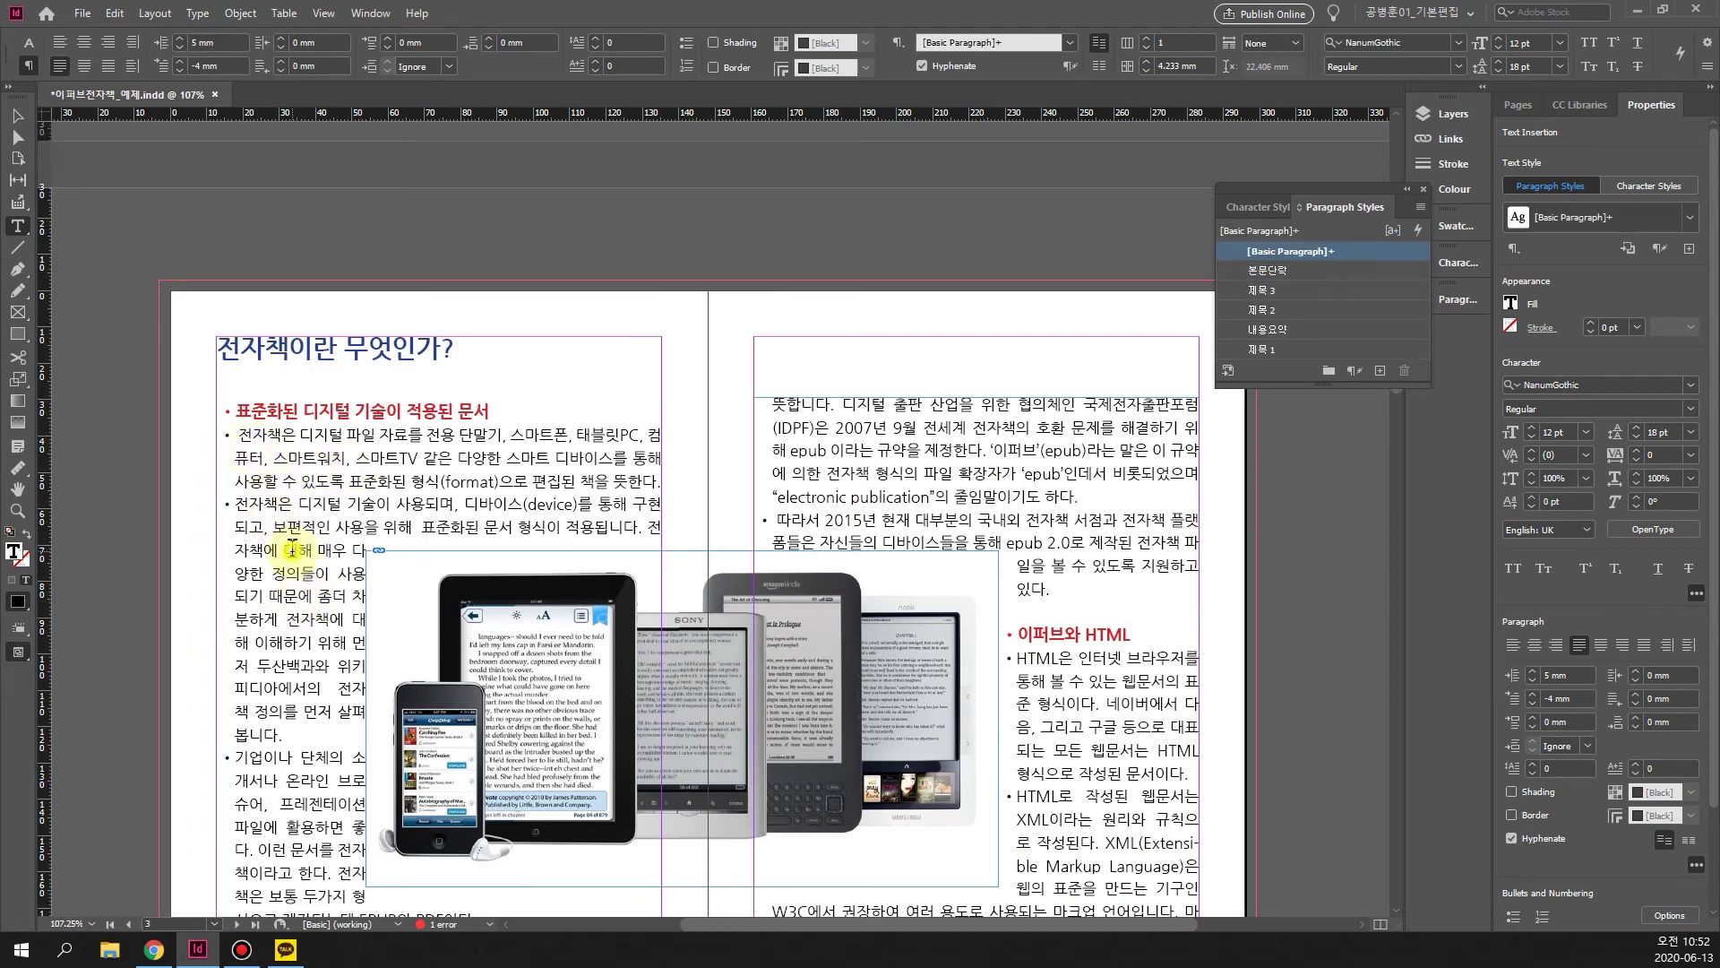
{"action": "left_click", "coordinate": [235, 438]}
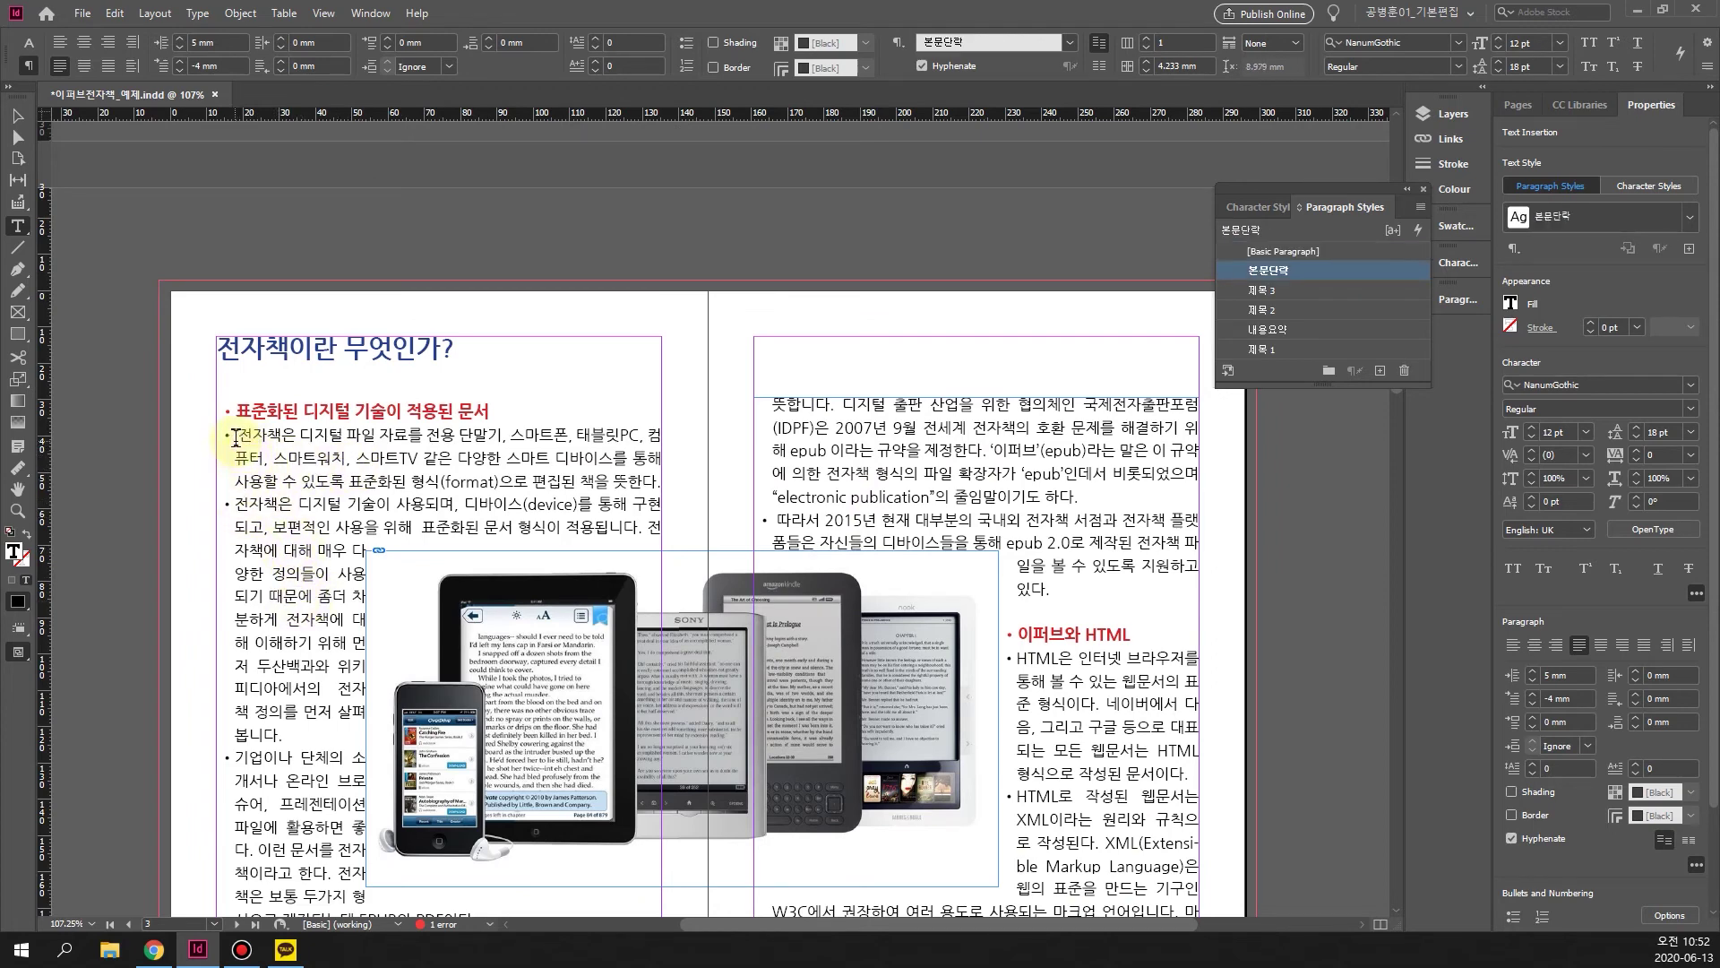
{"action": "left_click", "coordinate": [328, 535]}
{"action": "key", "text": "ctrl+shift+Page_Up"}
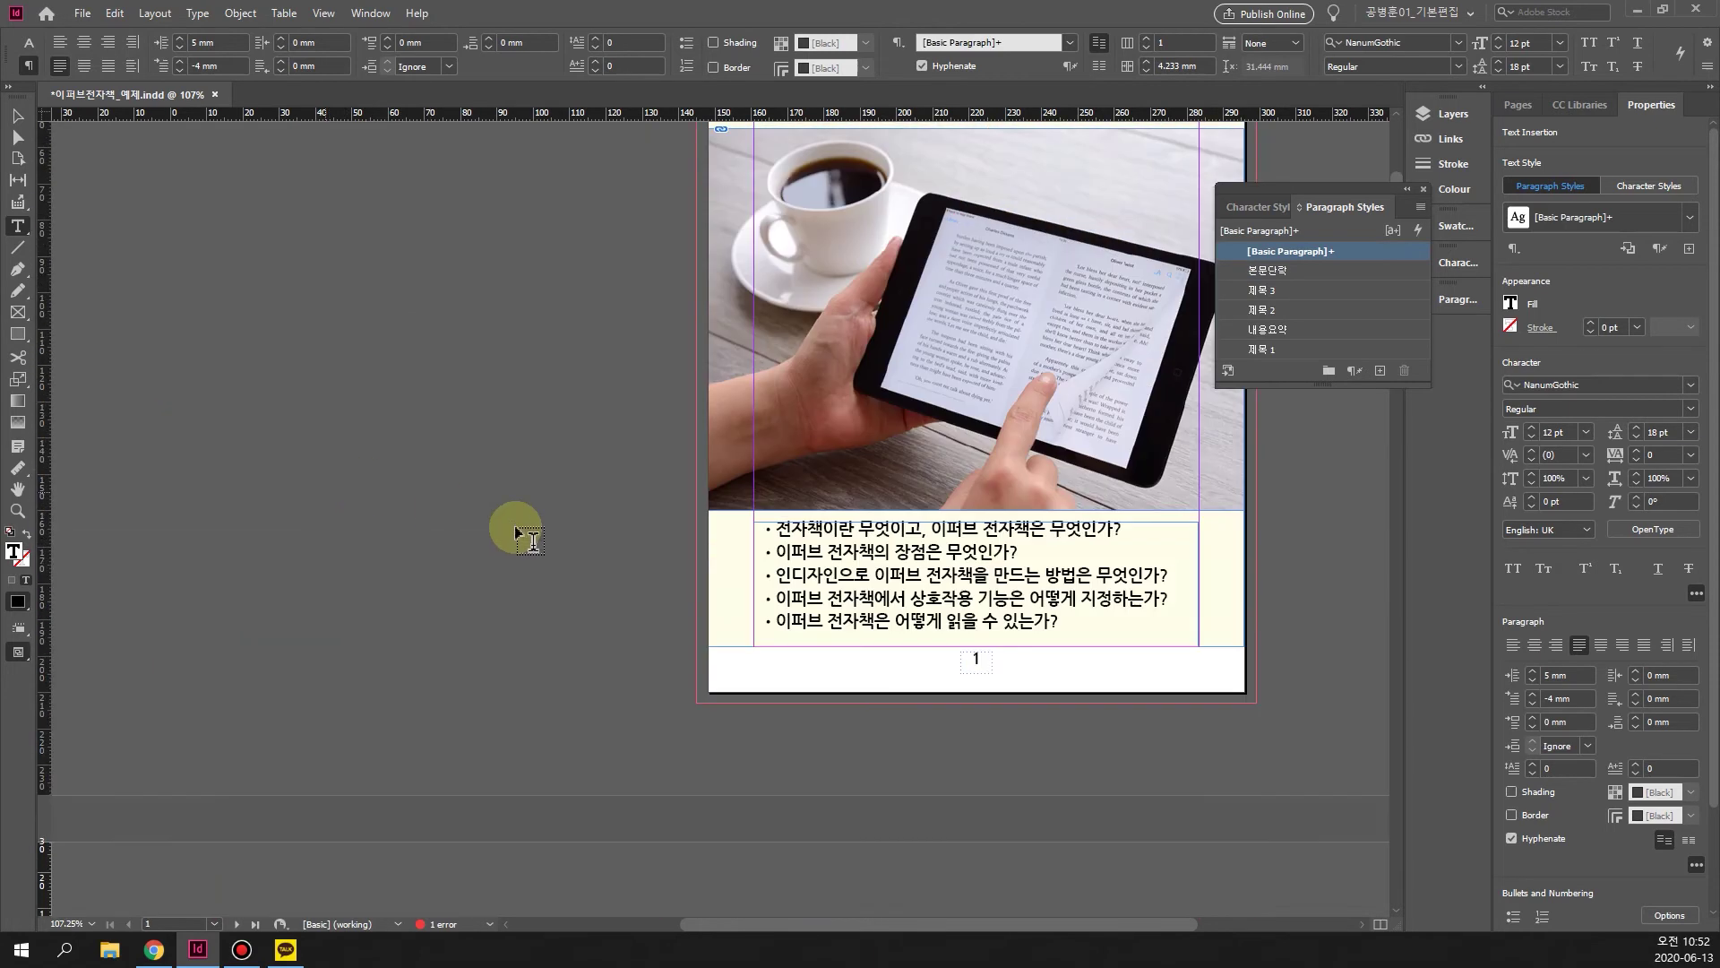
{"action": "left_click", "coordinate": [903, 332]}
{"action": "left_click_drag", "start_coordinate": [843, 313], "coordinate": [1020, 391]}
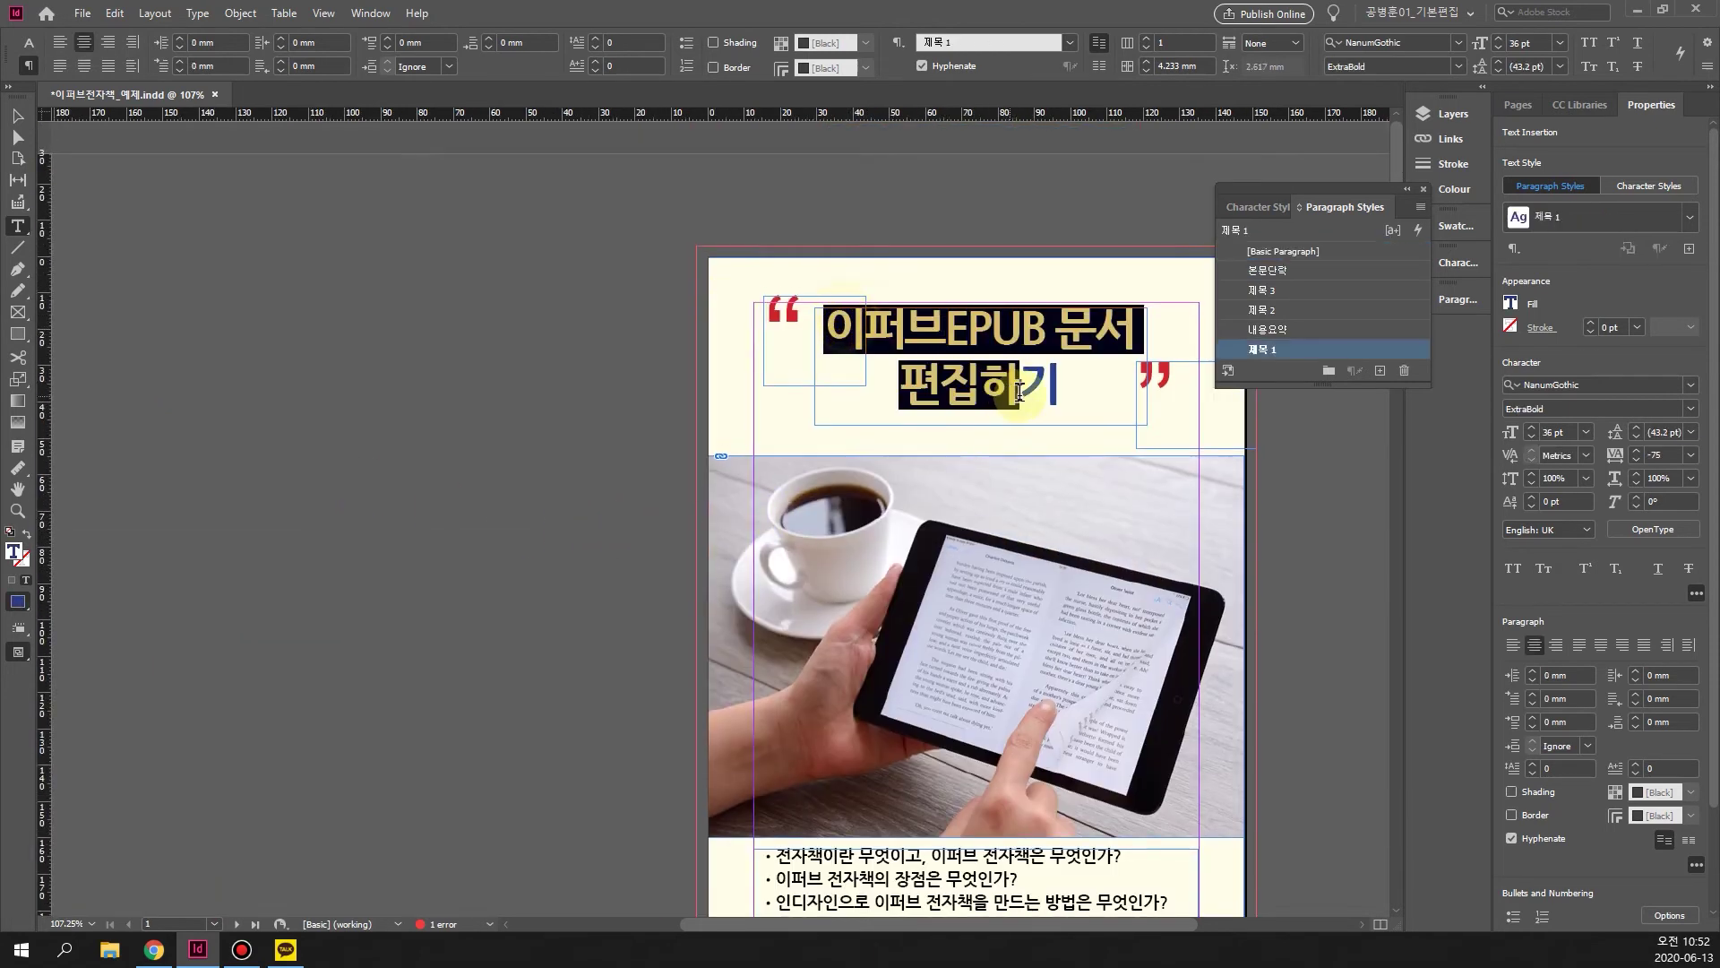
{"action": "left_click", "coordinate": [1050, 378]}
Apply the "내용요약" paragraph style to all five questions in the cover list.
{"action": "scroll", "coordinate": [959, 547], "scroll_direction": "down", "scroll_amount": 4}
{"action": "left_click", "coordinate": [770, 595]}
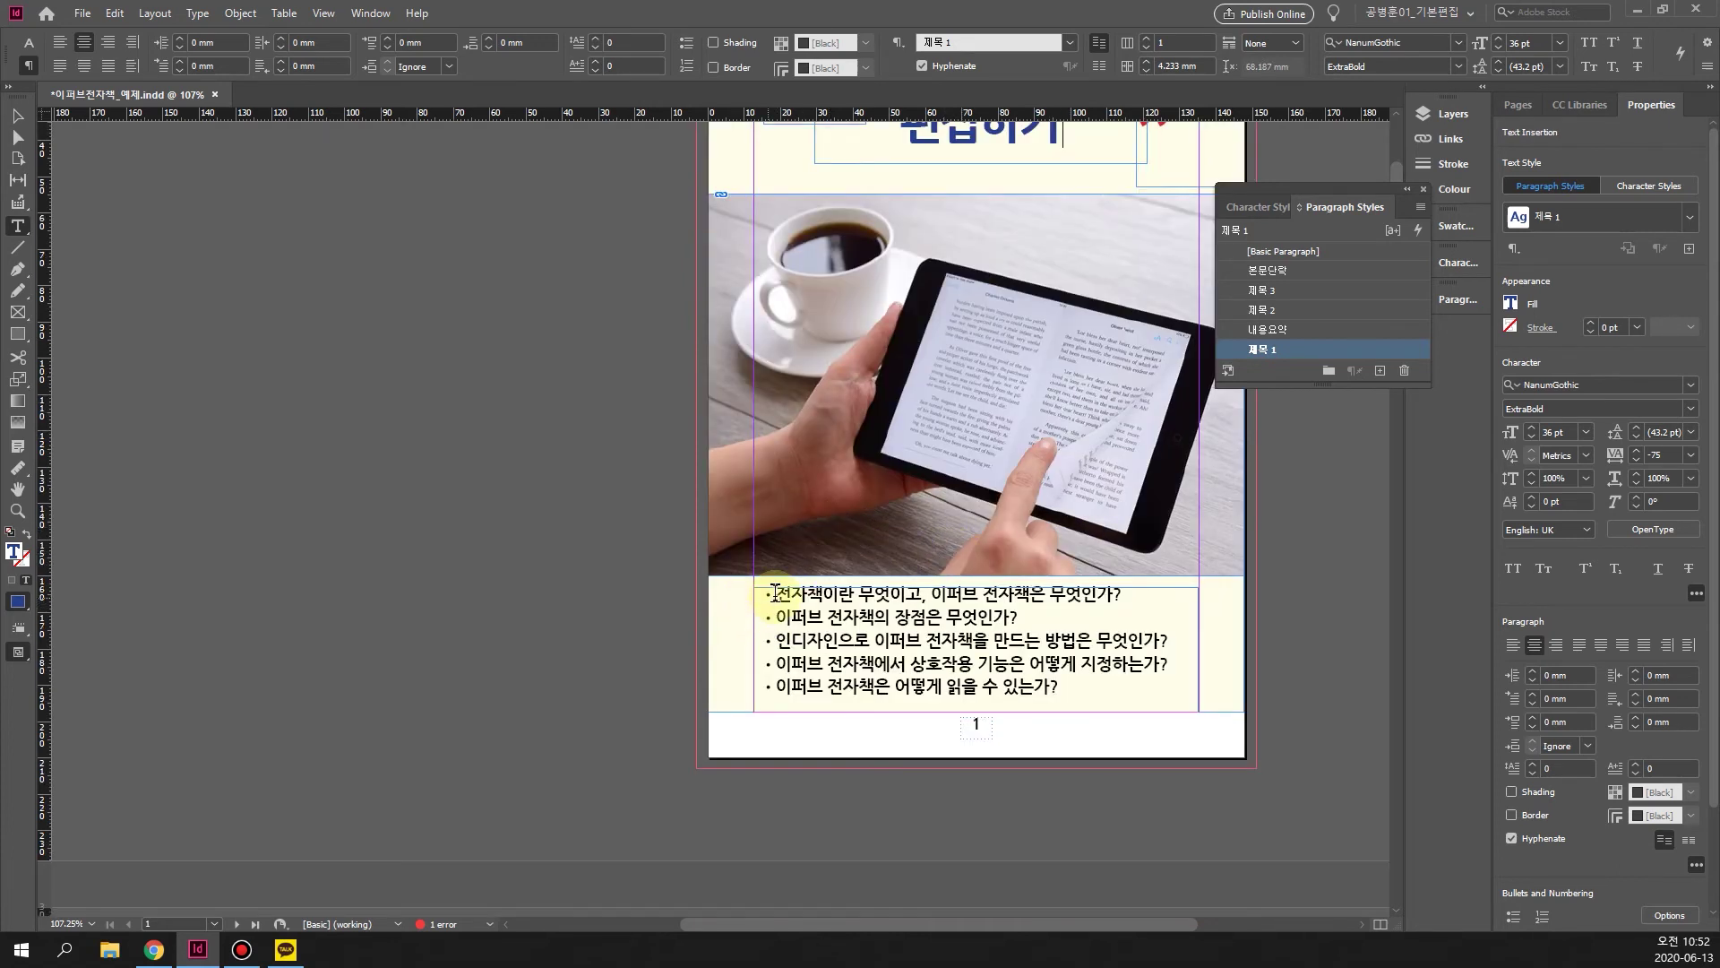
{"action": "left_click_drag", "start_coordinate": [767, 594], "coordinate": [1073, 710]}
{"action": "left_click_drag", "start_coordinate": [1179, 683], "coordinate": [1209, 674]}
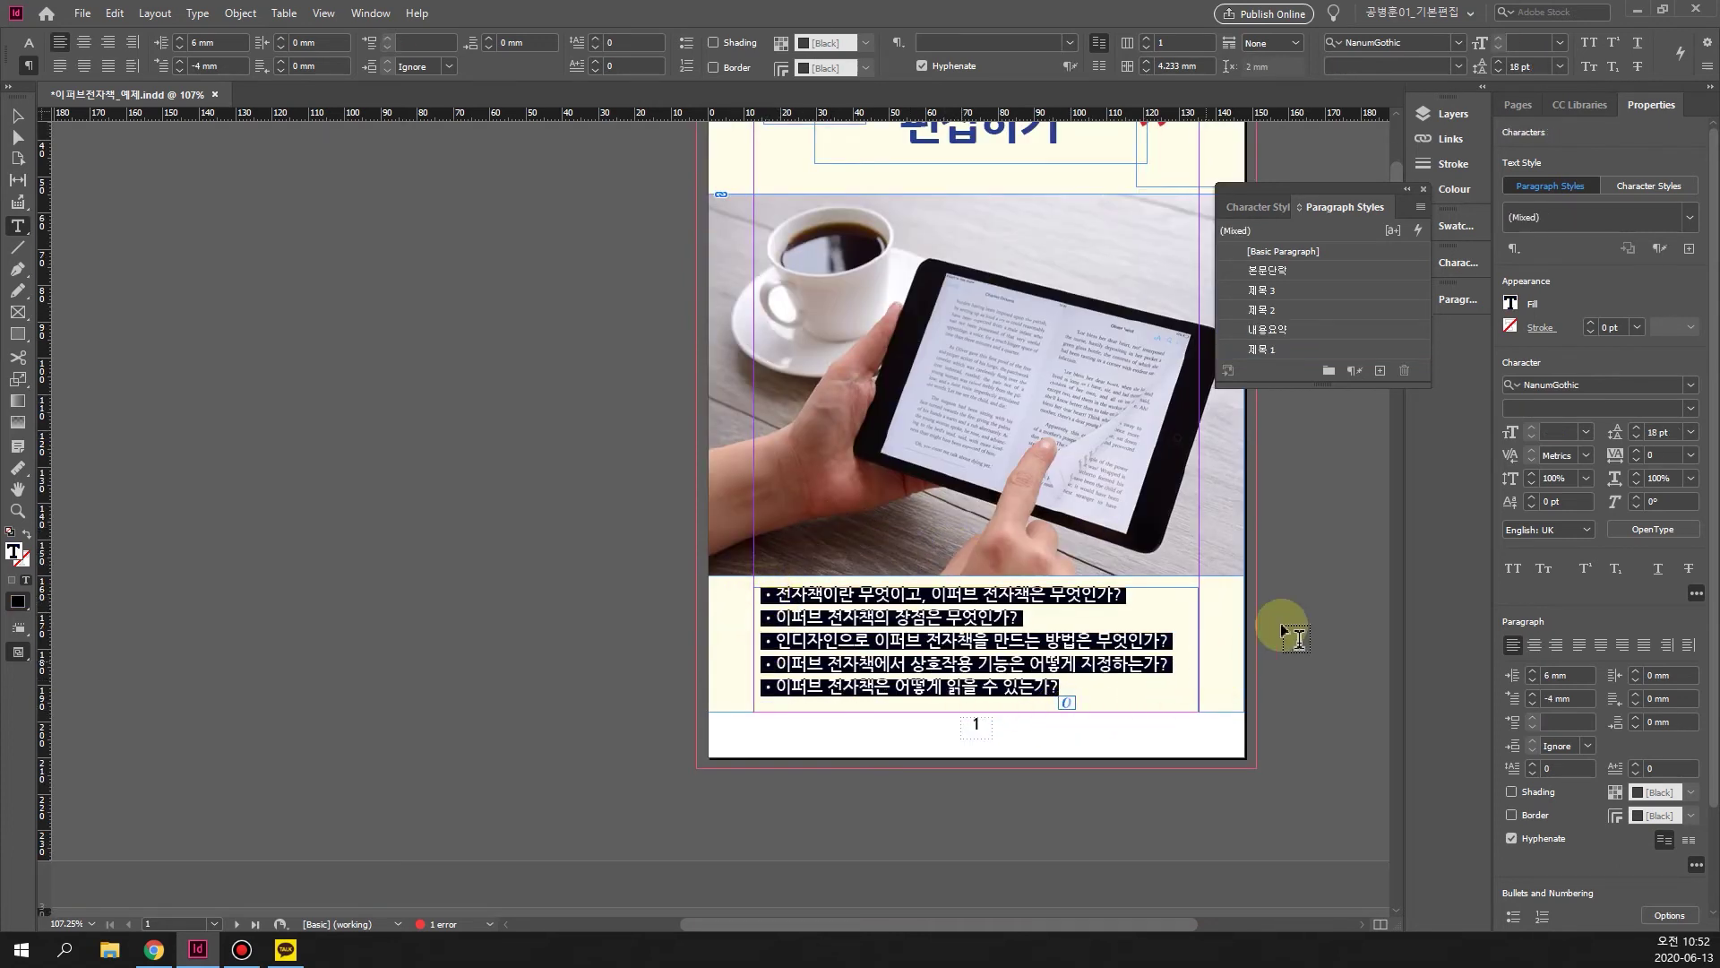
{"action": "left_click", "coordinate": [1287, 331]}
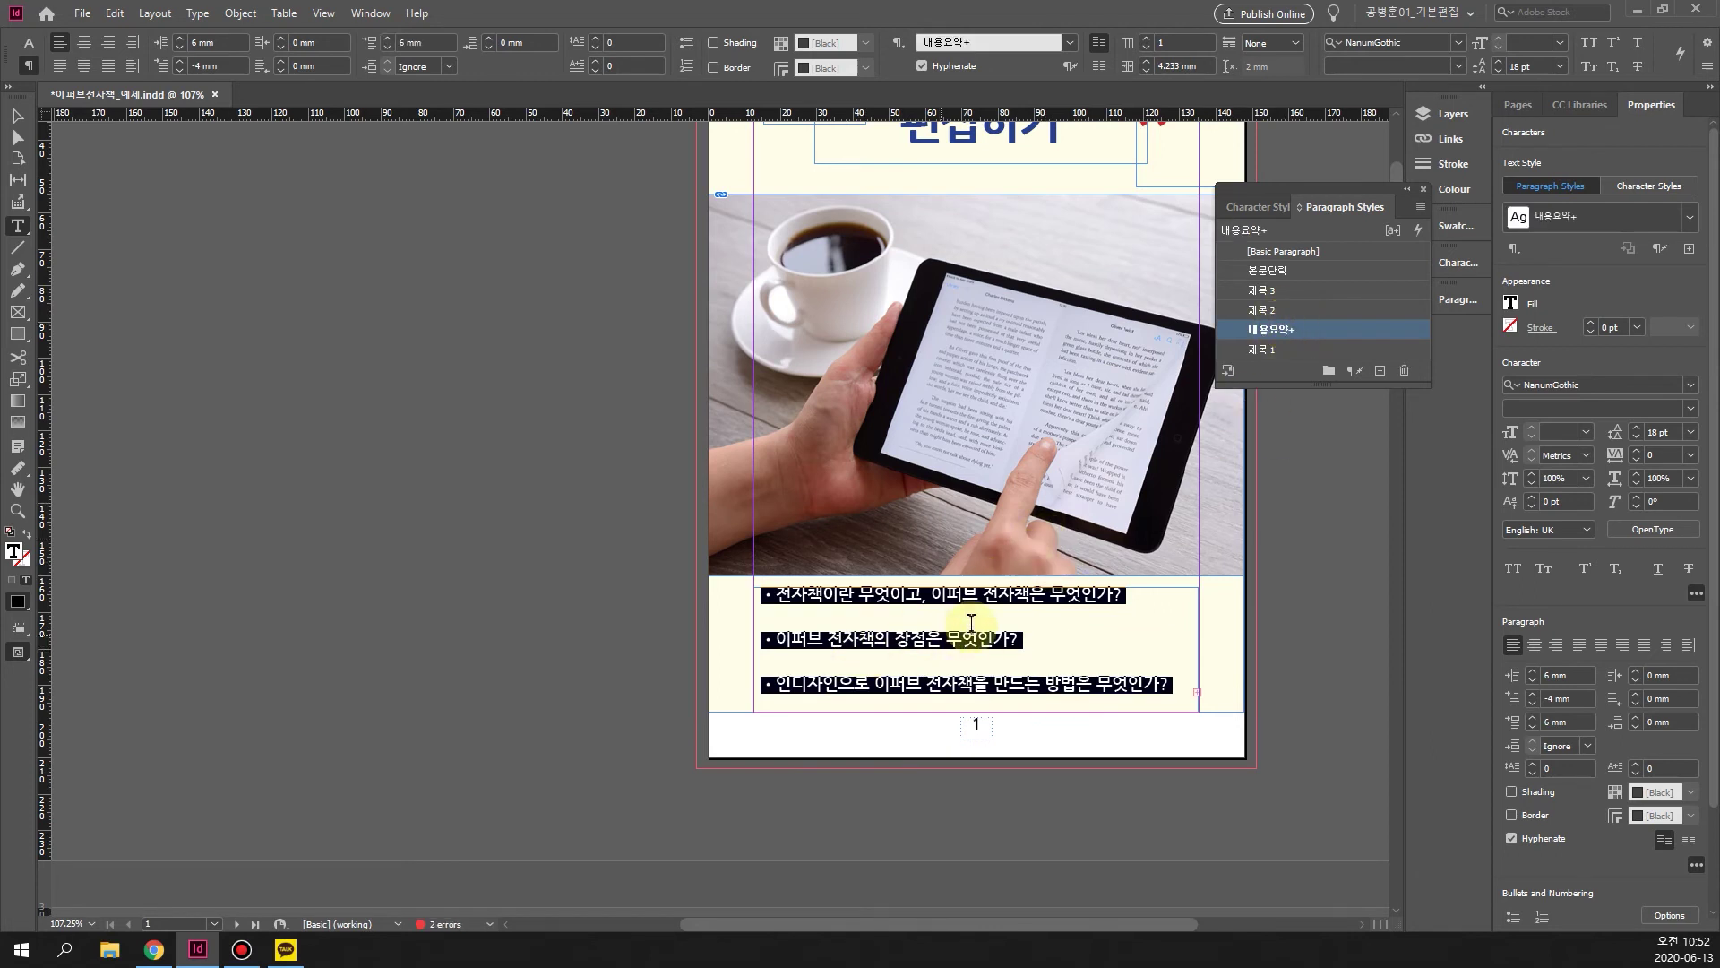
Set the leading of the "내용요약" paragraph style to 11 pt.
{"action": "left_click", "coordinate": [1310, 330]}
{"action": "right_click", "coordinate": [1296, 339]}
{"action": "left_click", "coordinate": [1338, 338]}
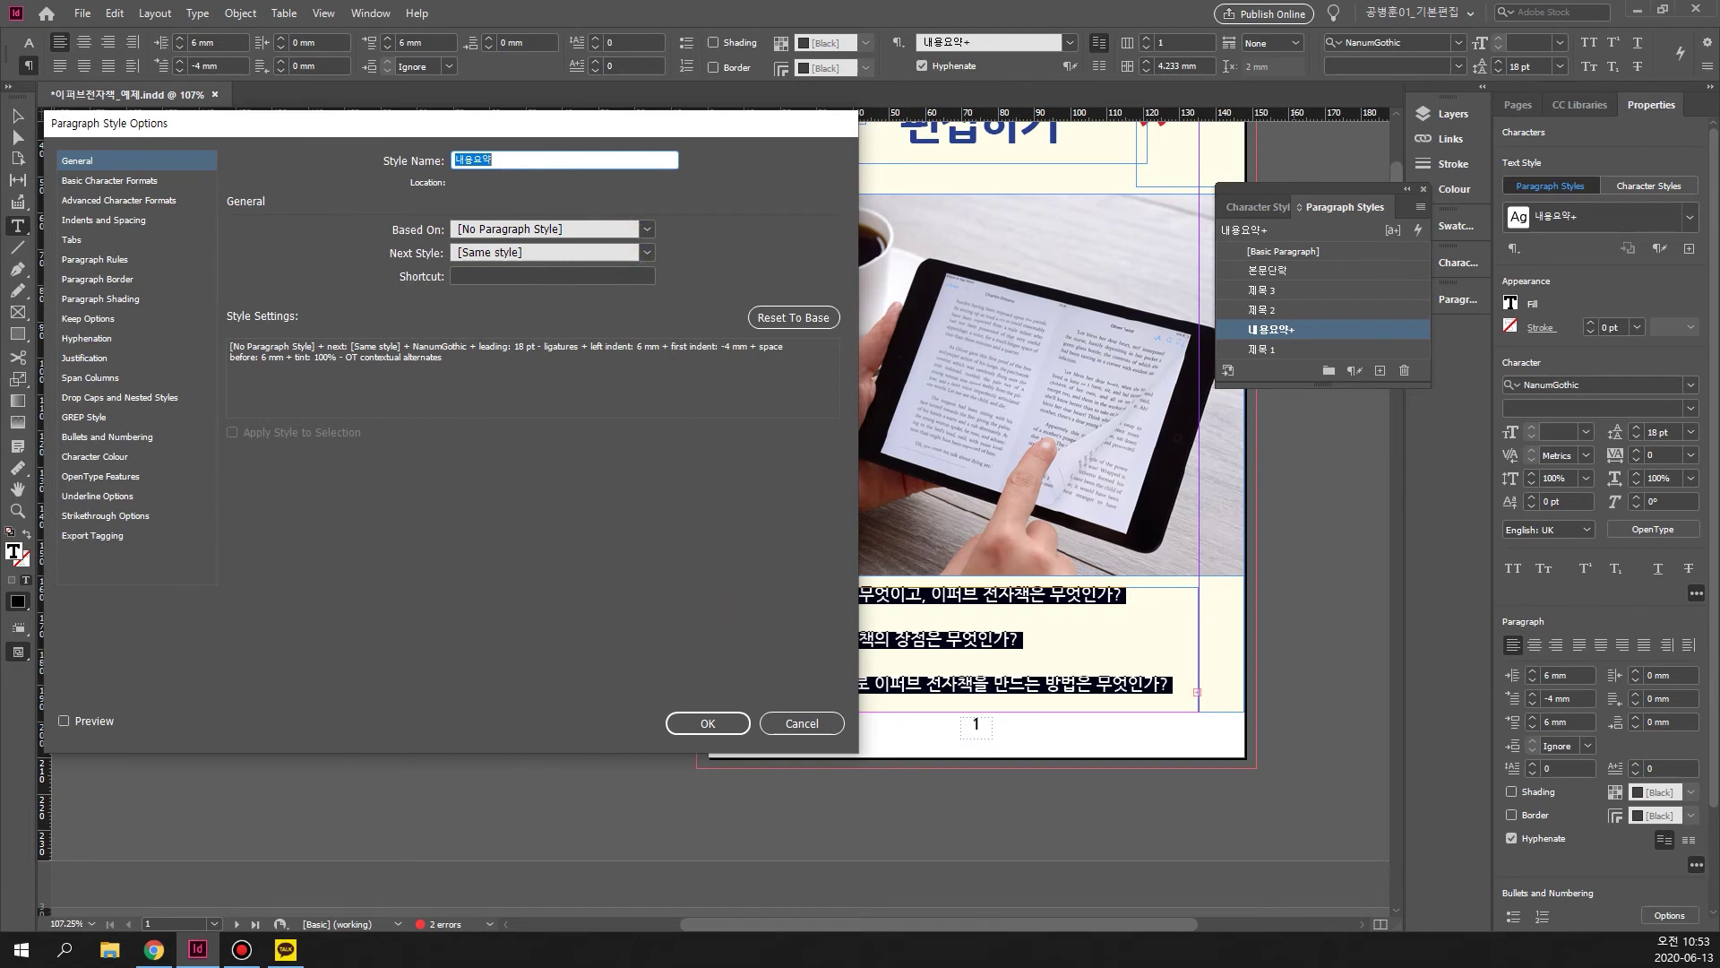
{"action": "left_click", "coordinate": [179, 180]}
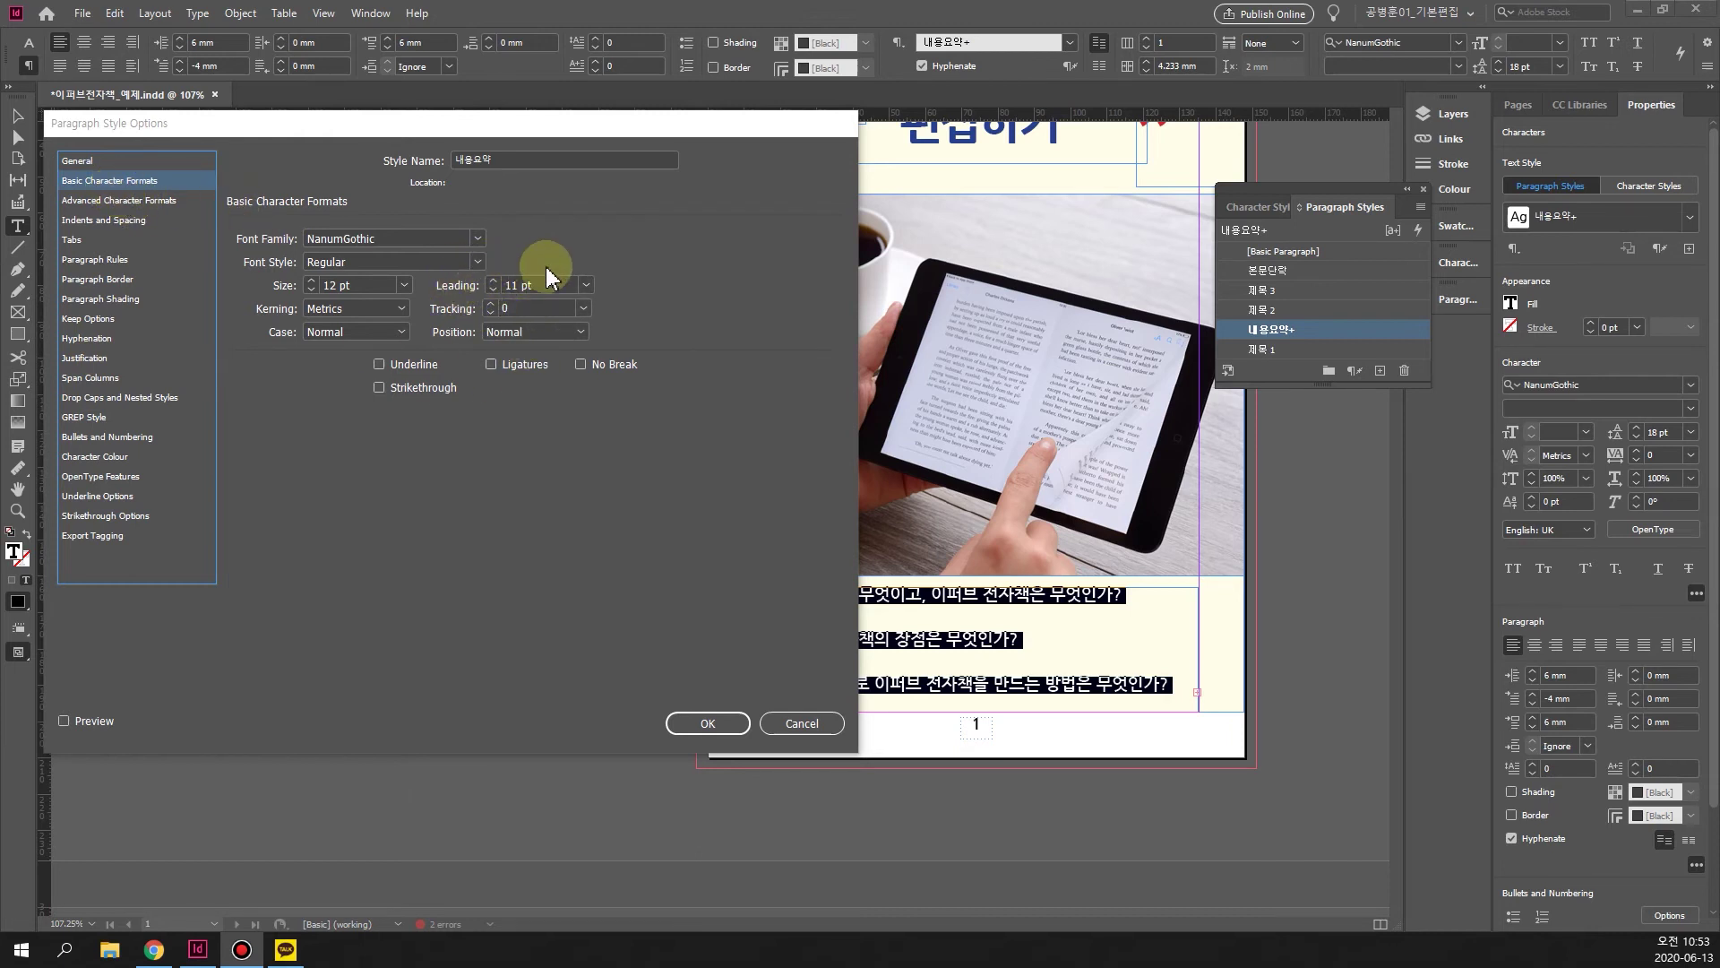
{"action": "left_click", "coordinate": [708, 725]}
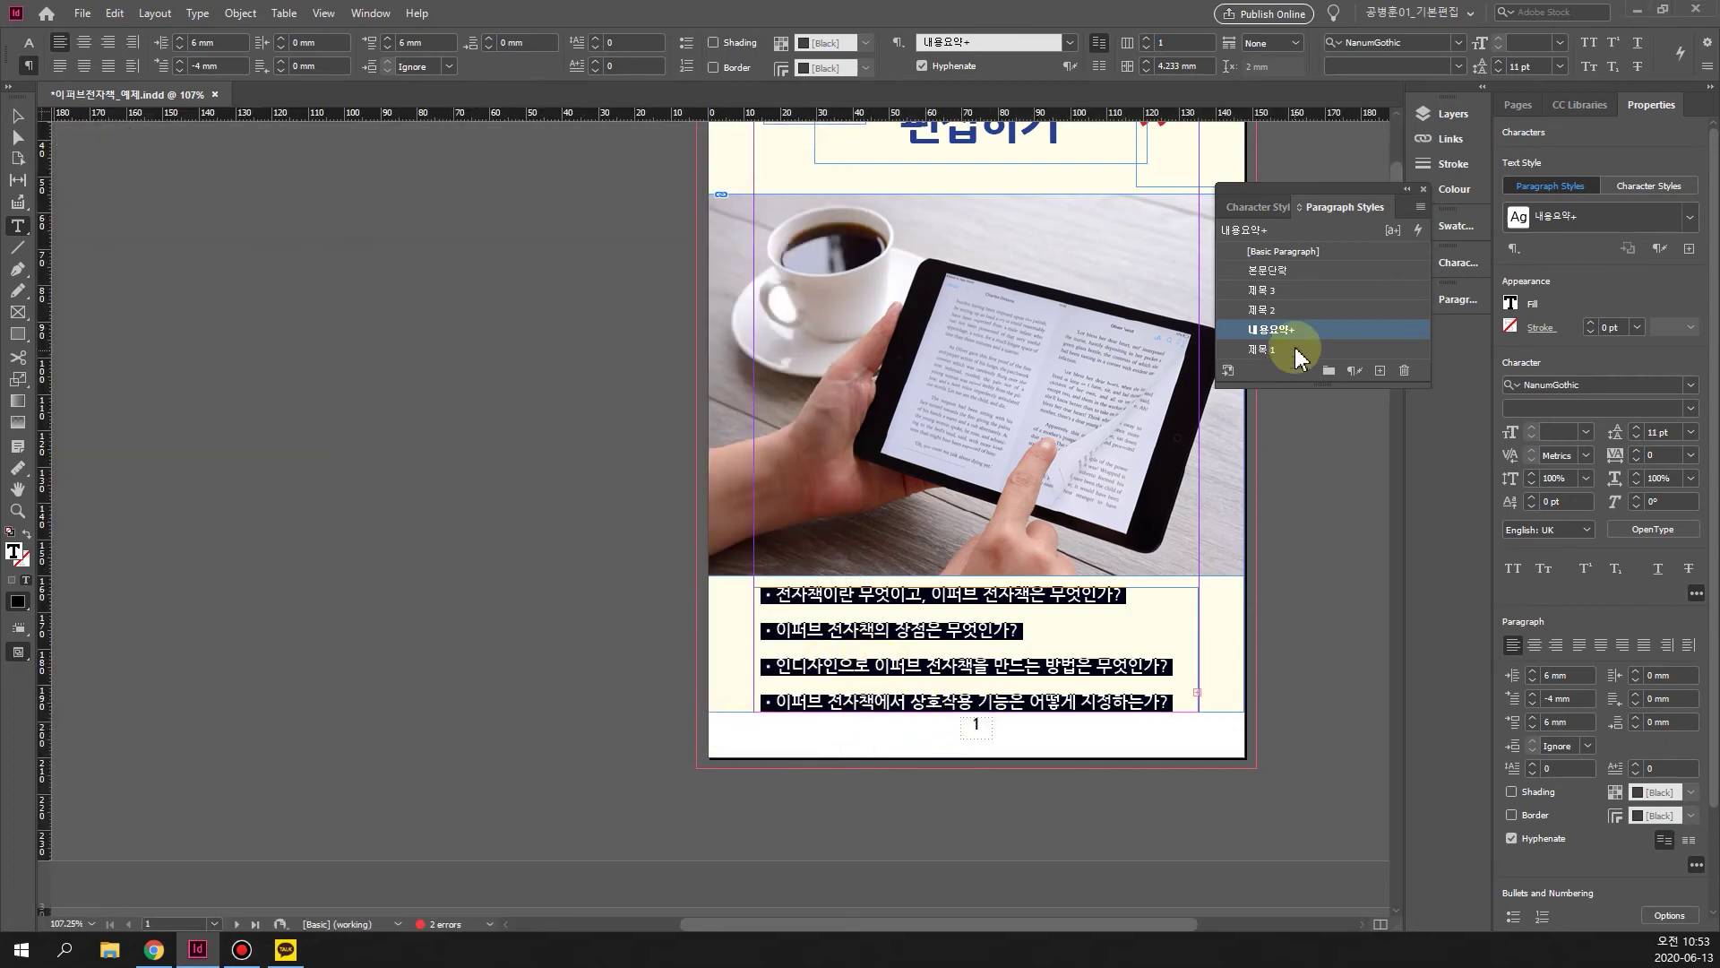
Reduce the leading of the "내용요약" paragraph style to 9 pt.
{"action": "right_click", "coordinate": [1299, 334]}
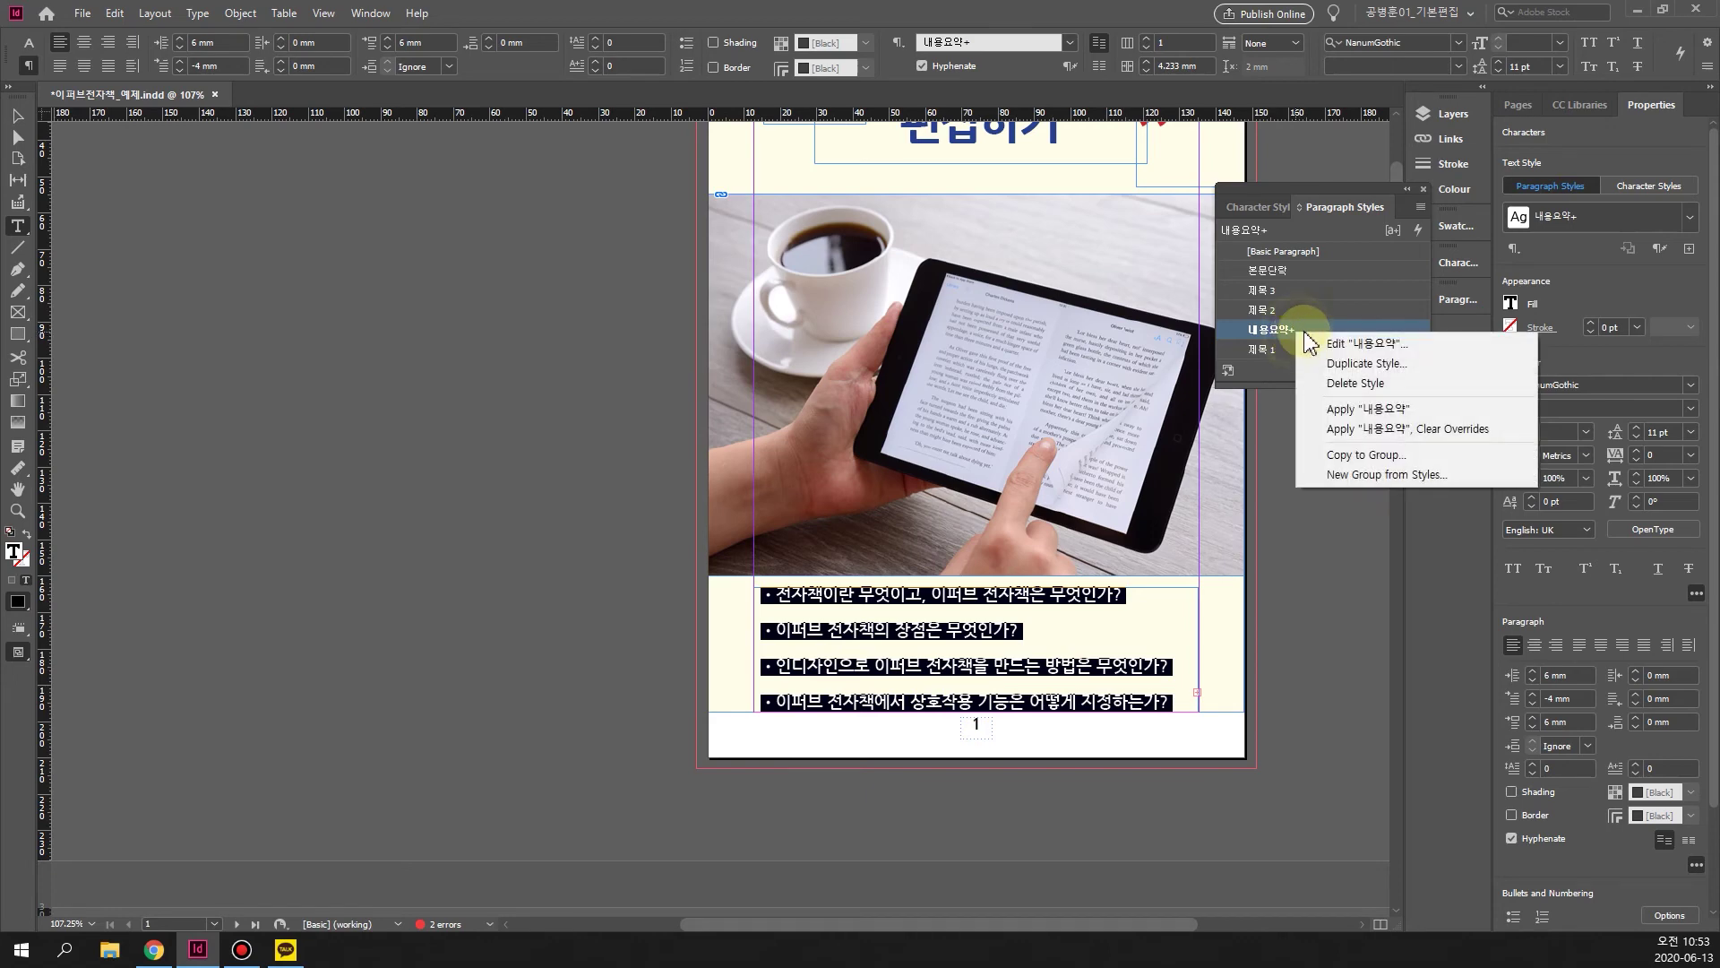
{"action": "left_click", "coordinate": [1432, 345]}
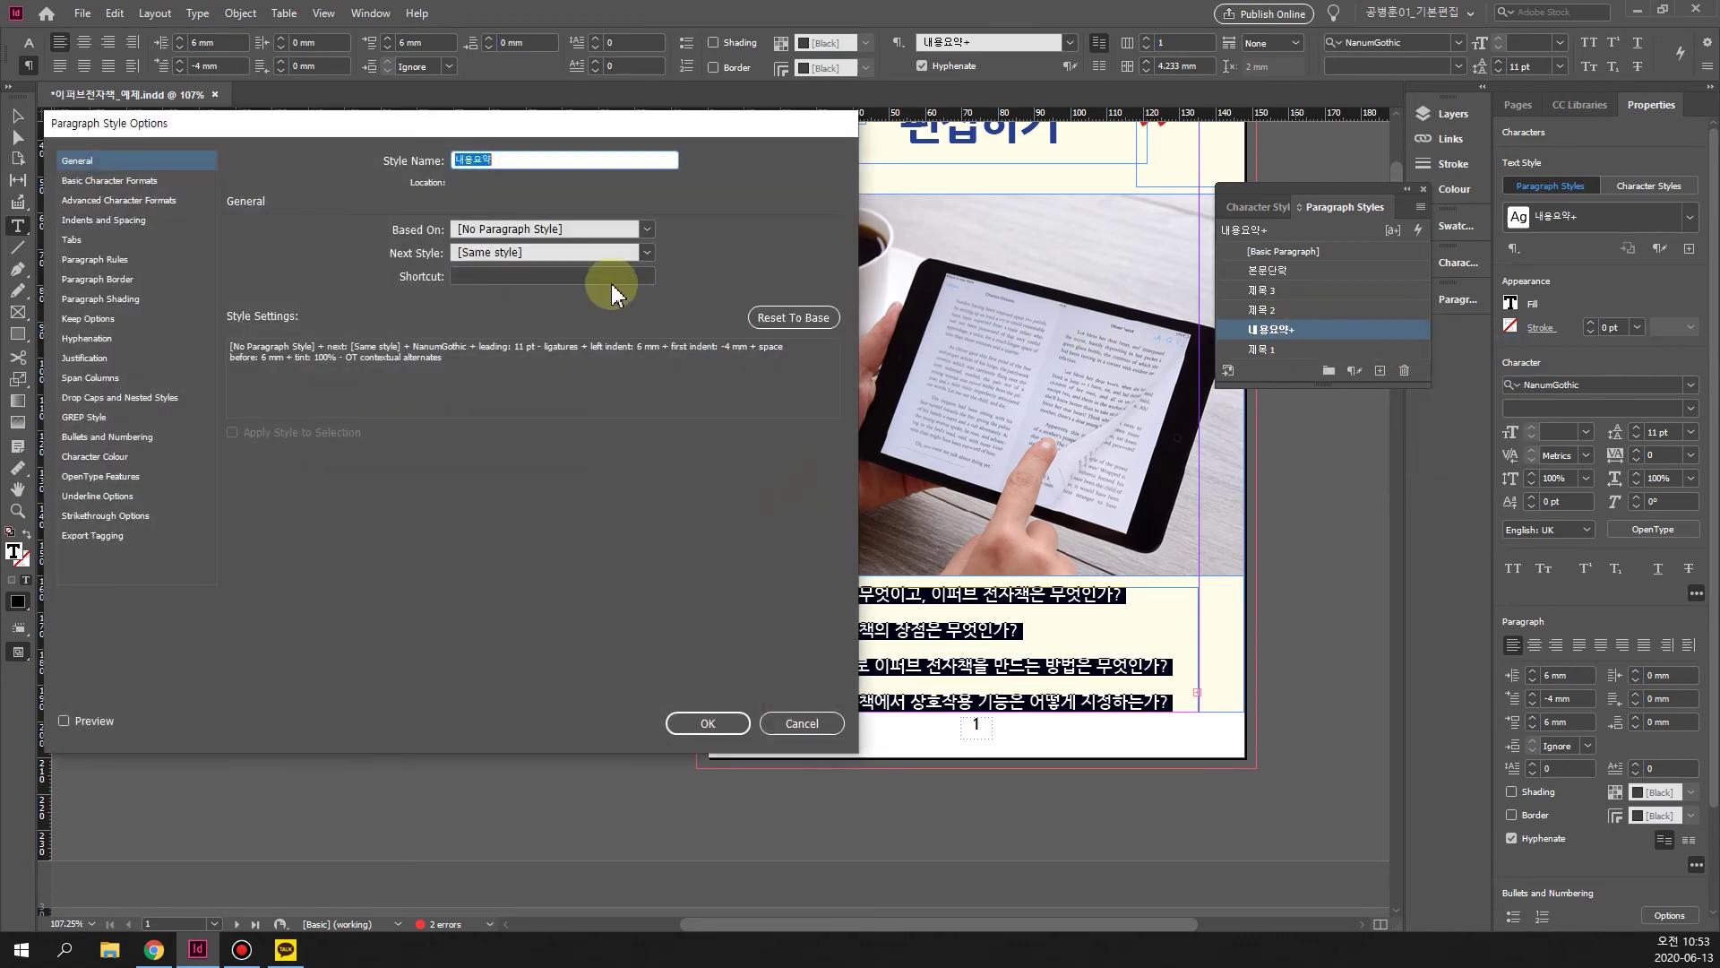
{"action": "left_click", "coordinate": [125, 180]}
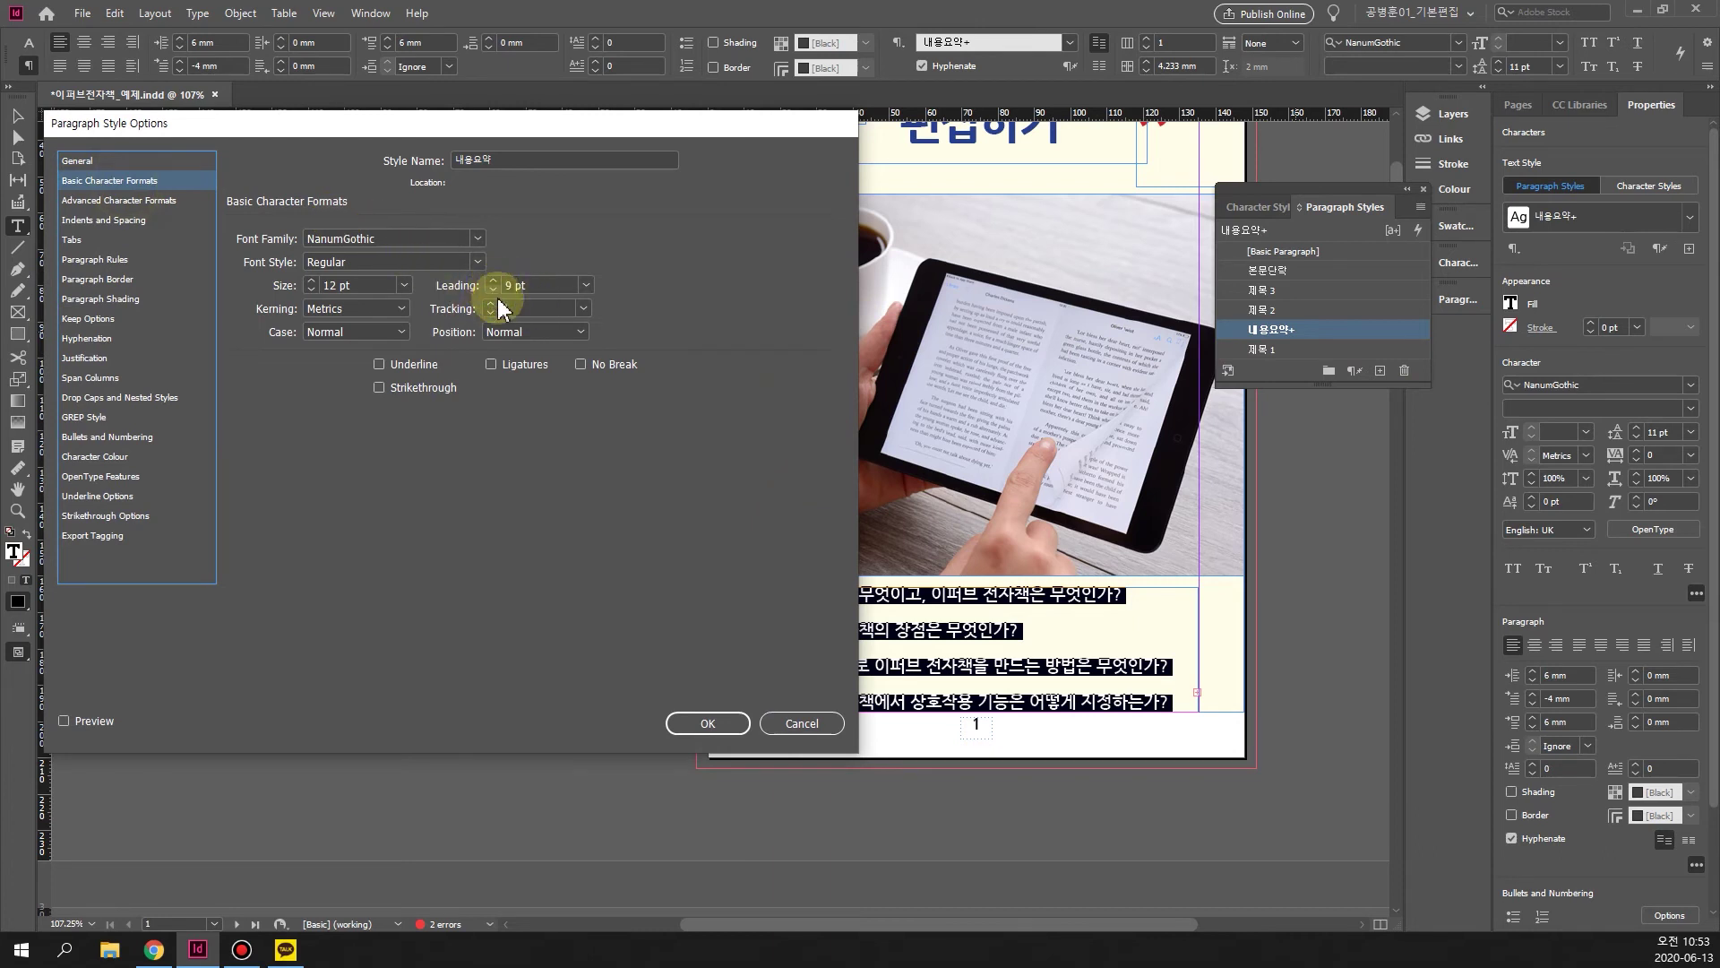
{"action": "left_click", "coordinate": [708, 723]}
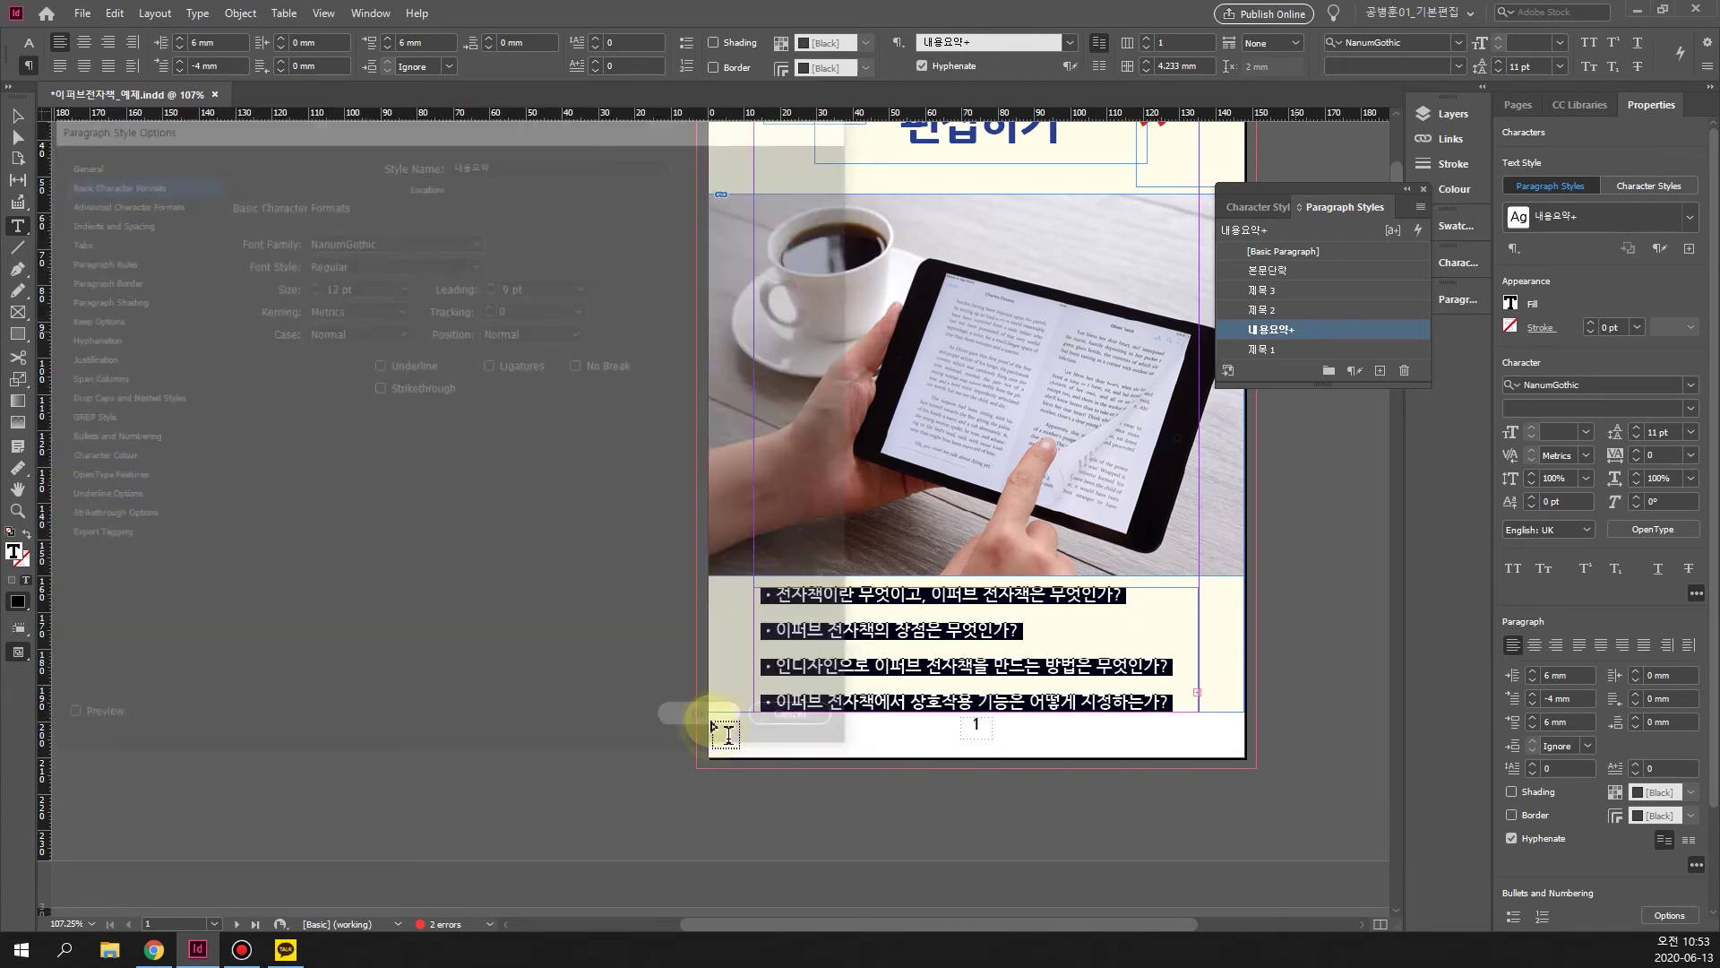
Reselect the cover questions and lower the leading of the "내용요약" paragraph style to 5 pt.
{"action": "left_click", "coordinate": [929, 614]}
{"action": "left_click_drag", "start_coordinate": [768, 596], "coordinate": [1191, 714]}
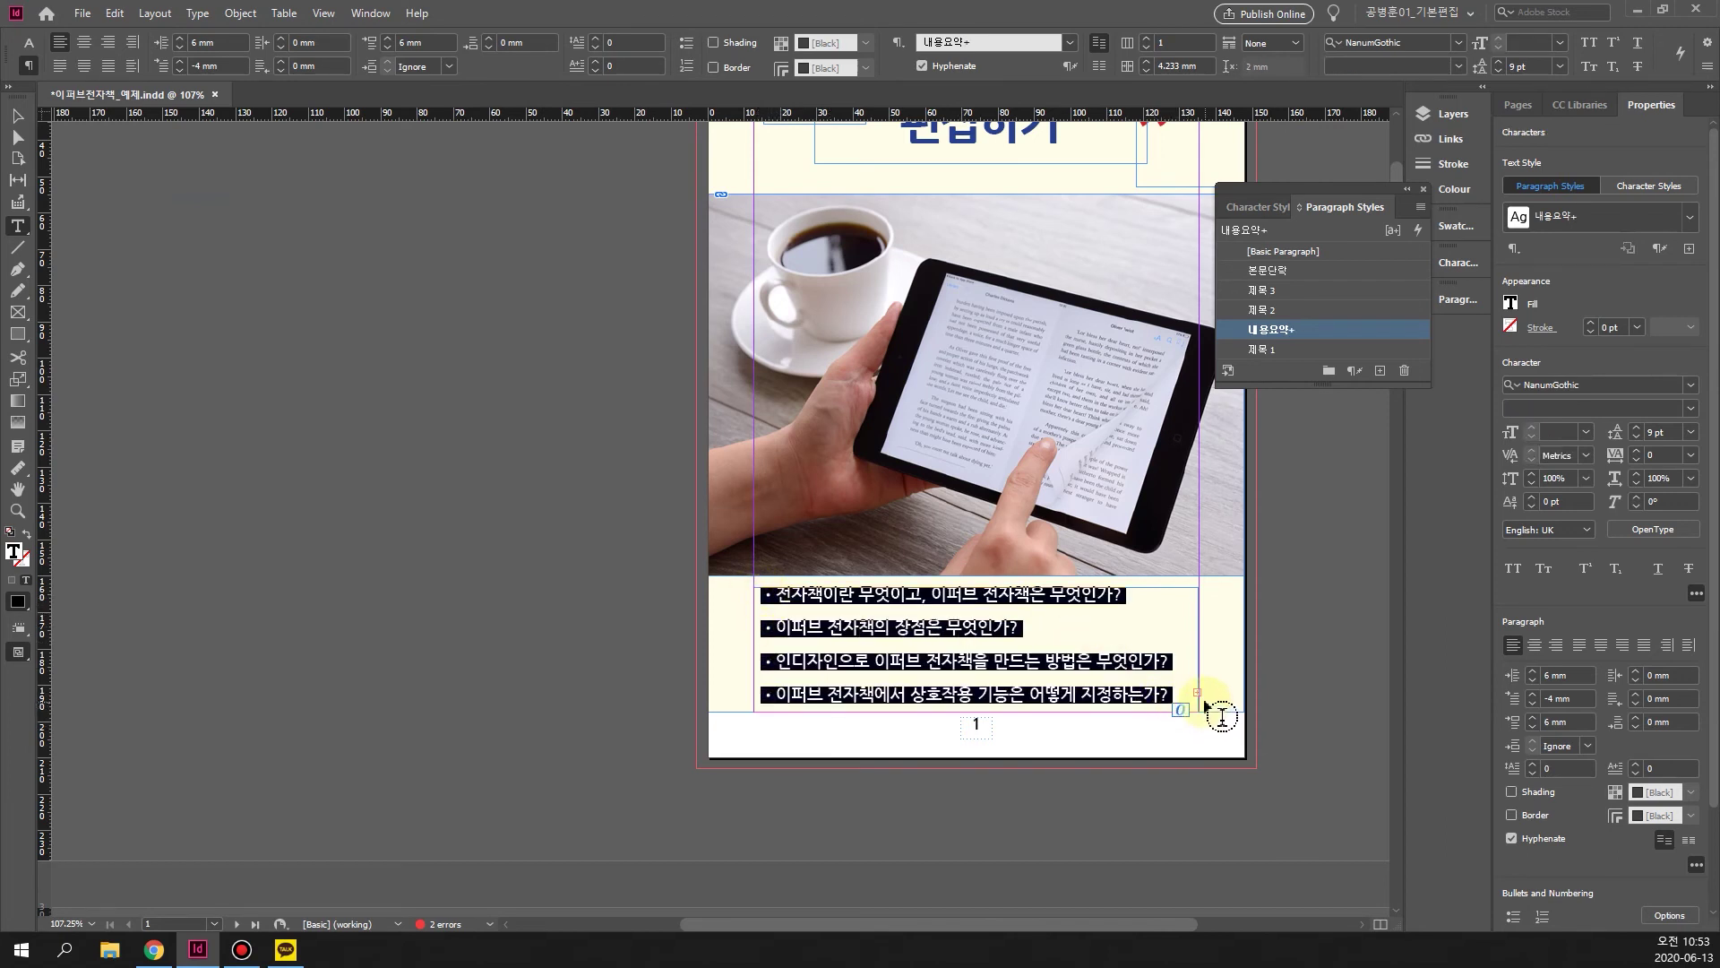
{"action": "right_click", "coordinate": [1291, 329]}
{"action": "left_click", "coordinate": [1379, 341]}
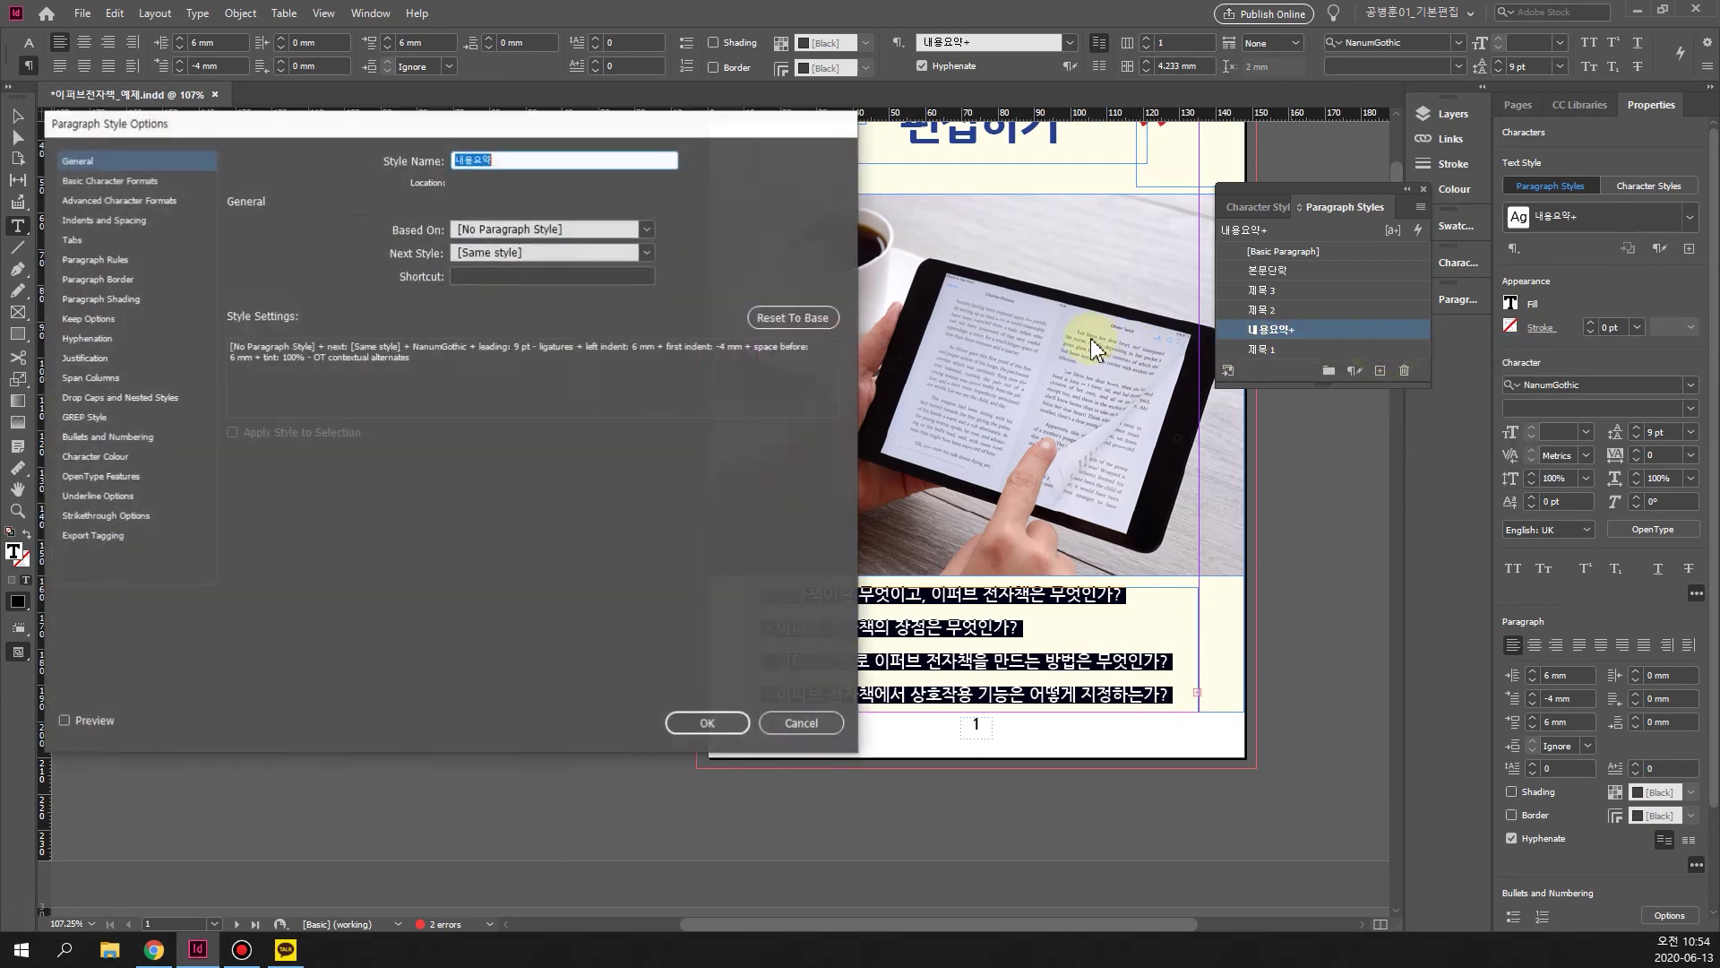
{"action": "left_click", "coordinate": [152, 181]}
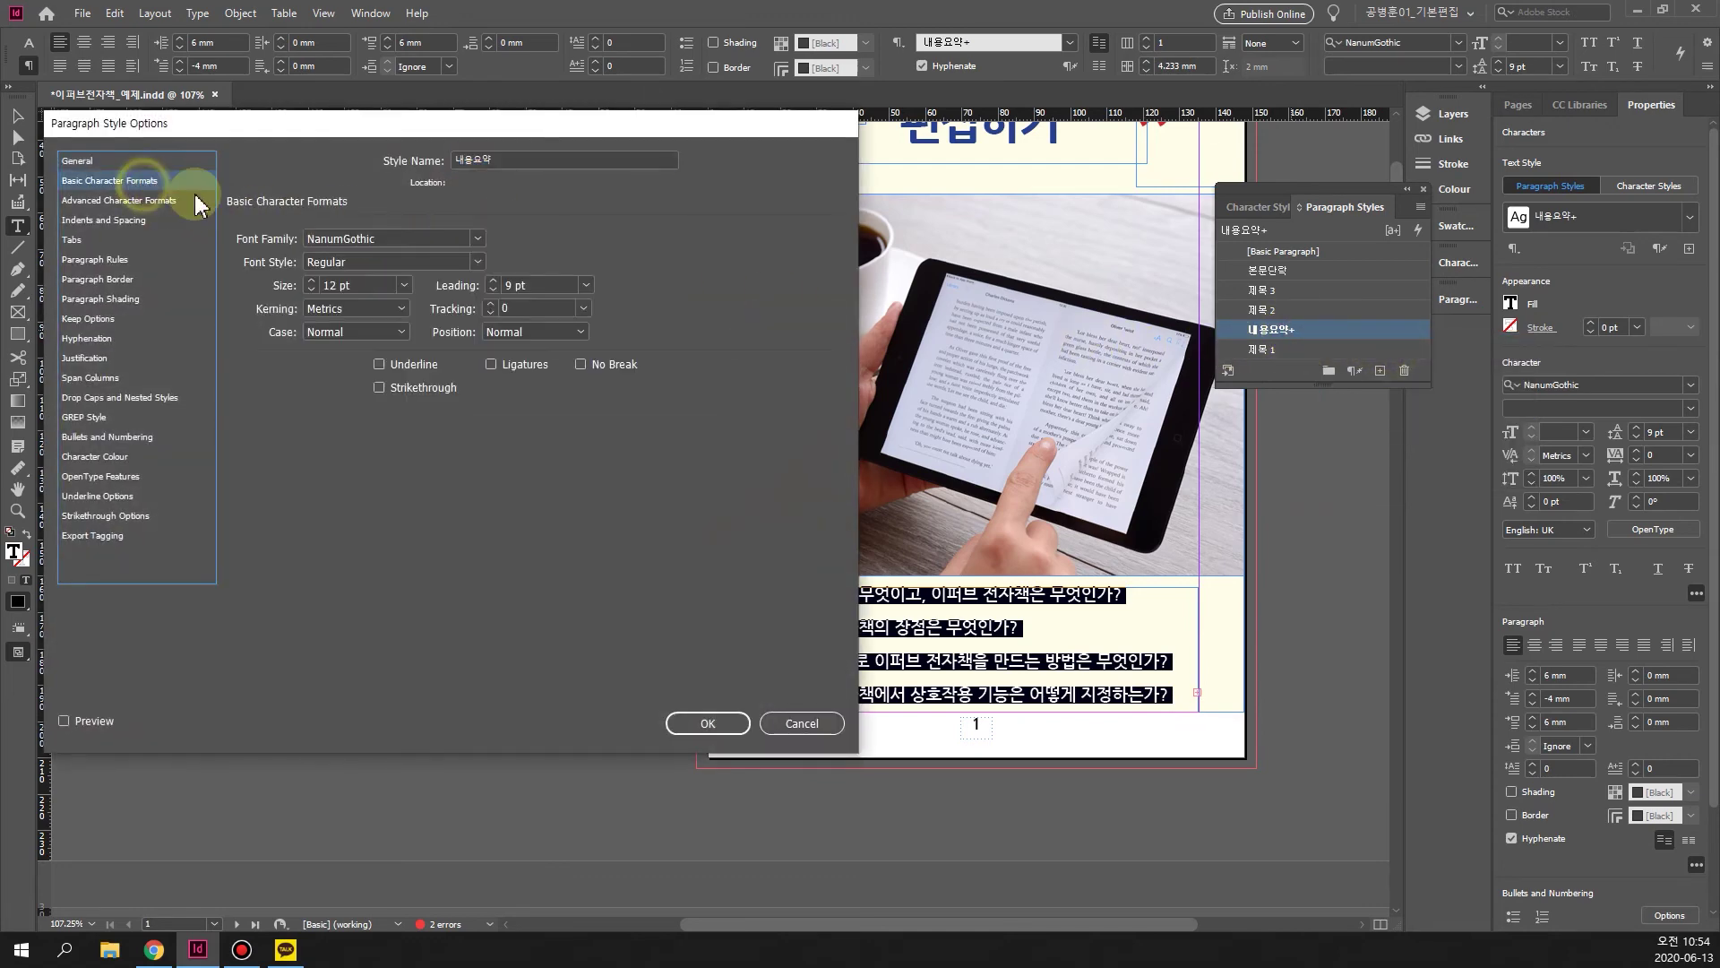
{"action": "left_click", "coordinate": [490, 290]}
{"action": "left_click", "coordinate": [708, 723]}
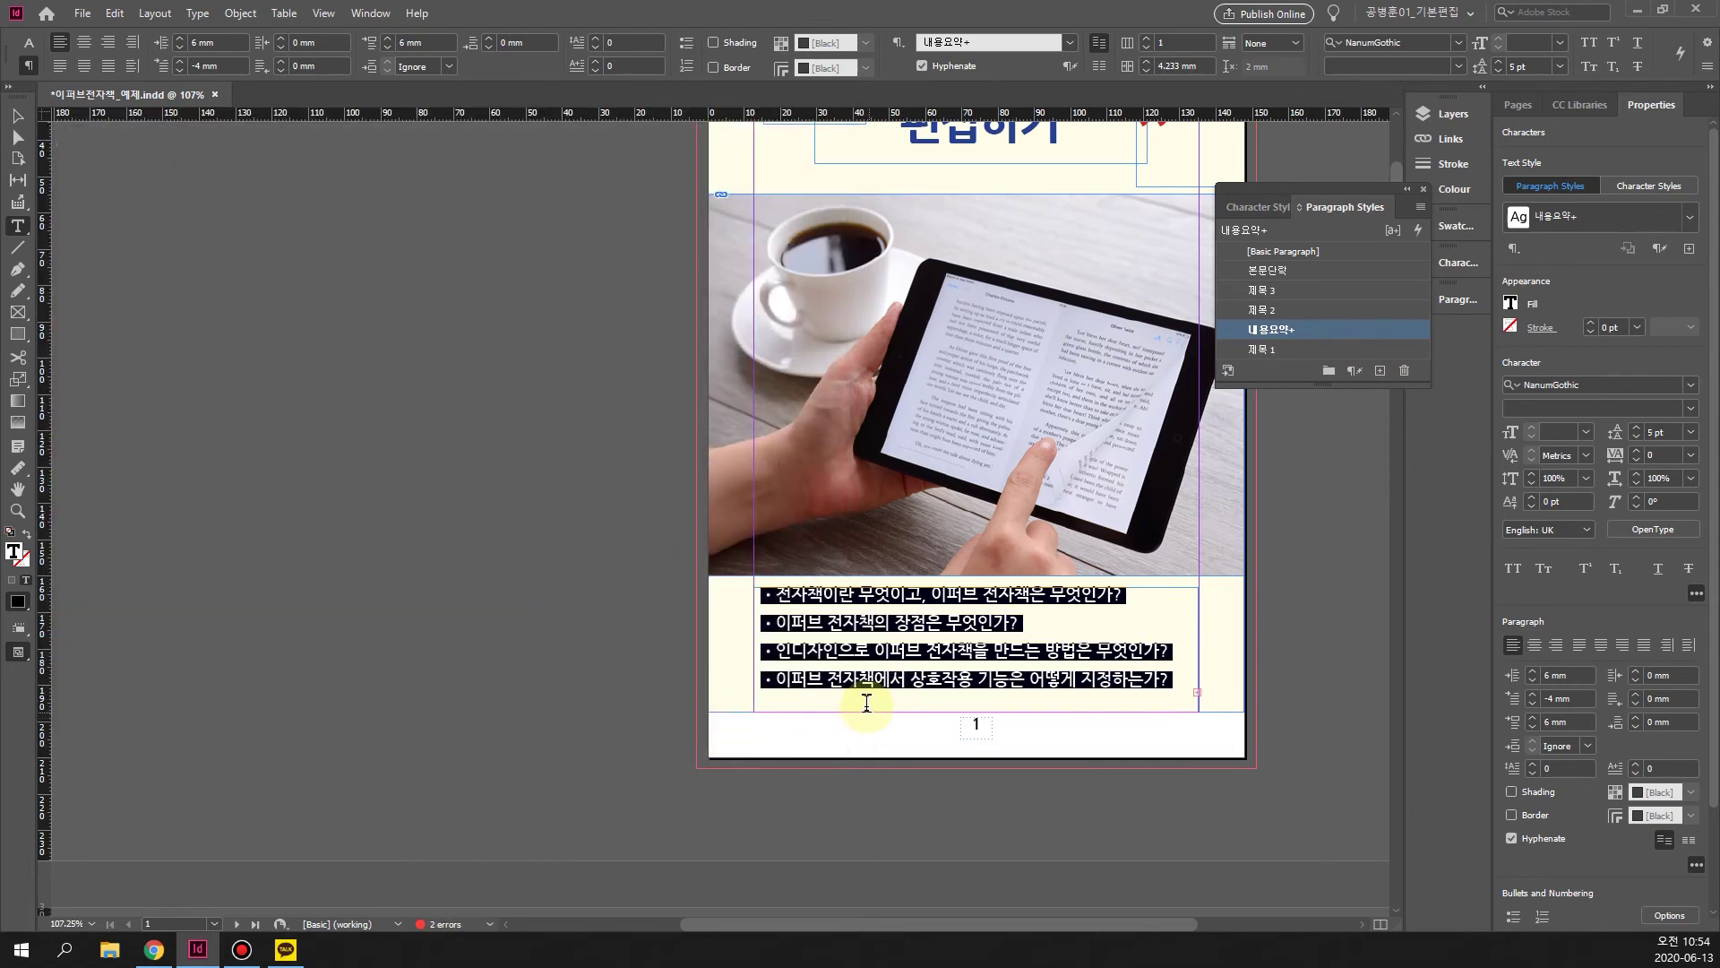
Extend the cover question list's text frame downward to a height of 50 mm.
{"action": "left_click", "coordinate": [1191, 698]}
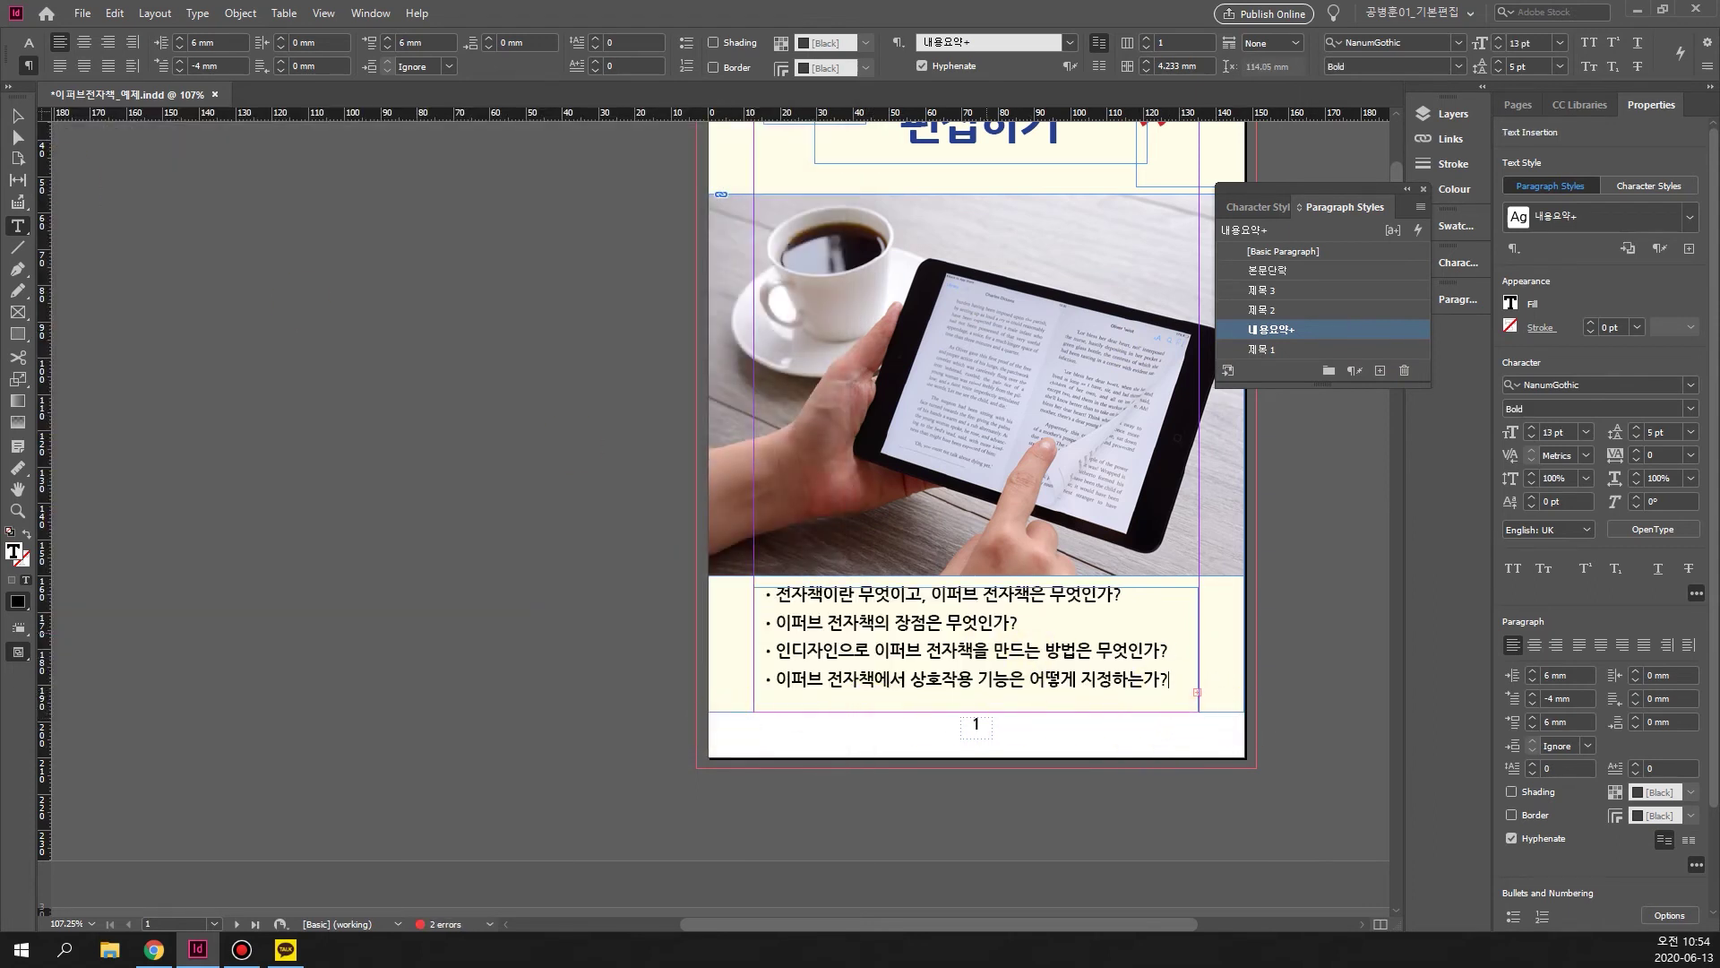
{"action": "left_click", "coordinate": [17, 118]}
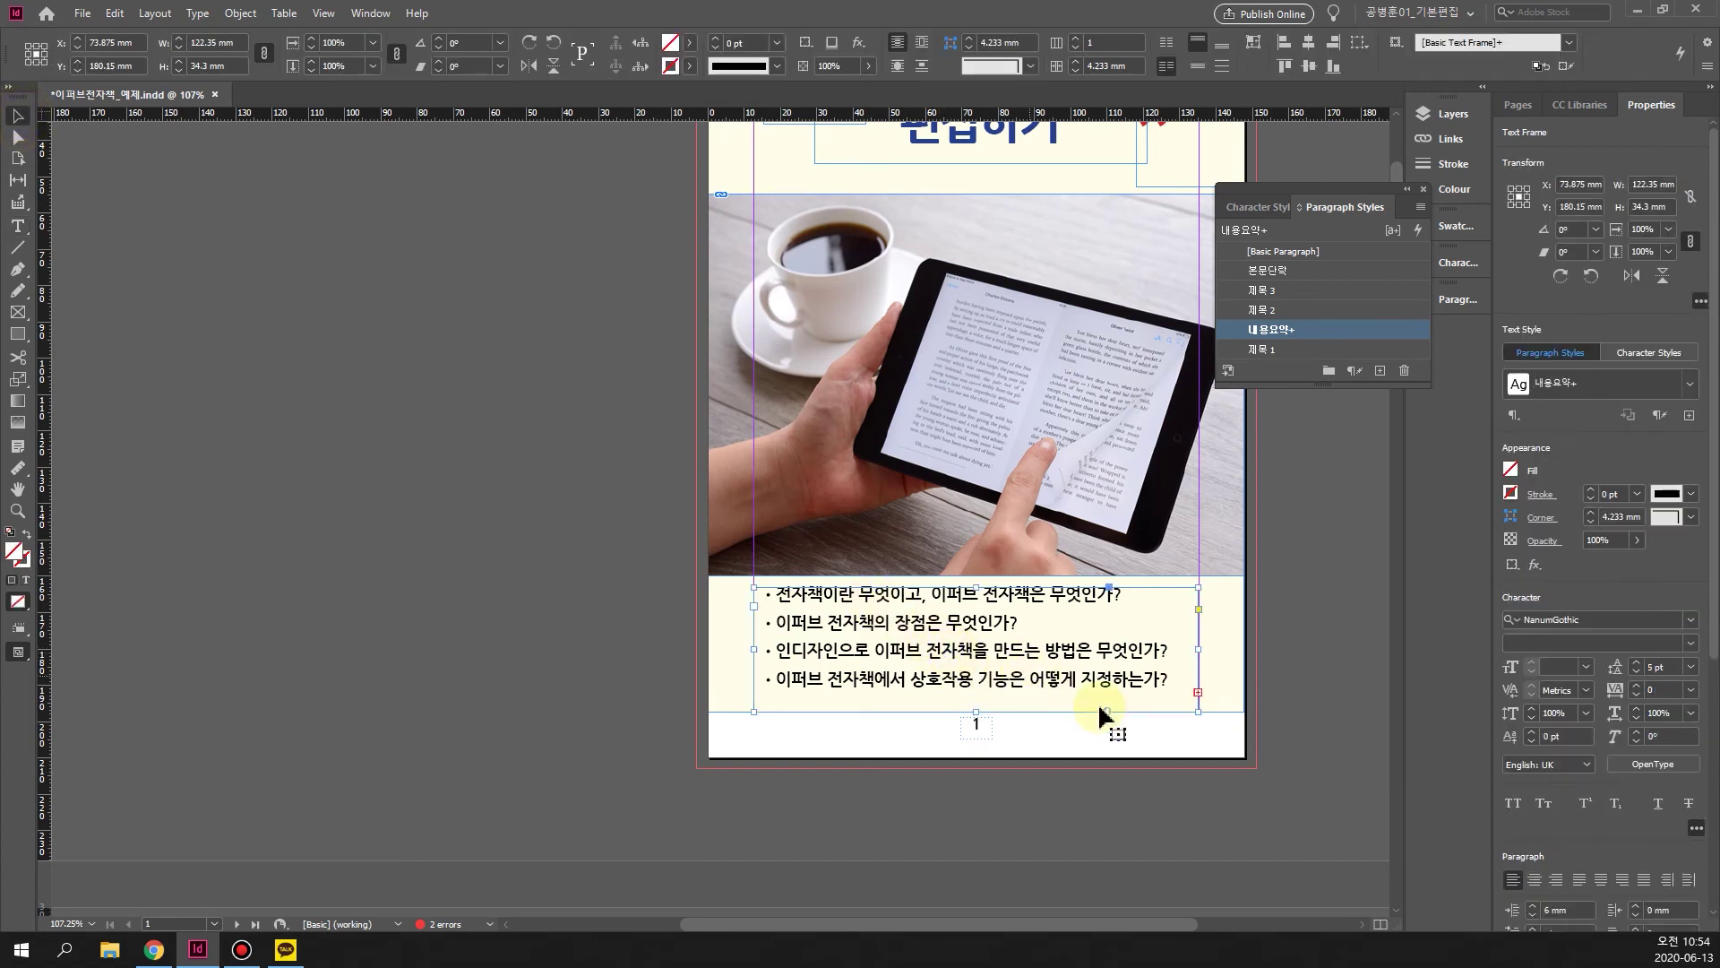
{"action": "left_click_drag", "start_coordinate": [973, 717], "coordinate": [977, 768]}
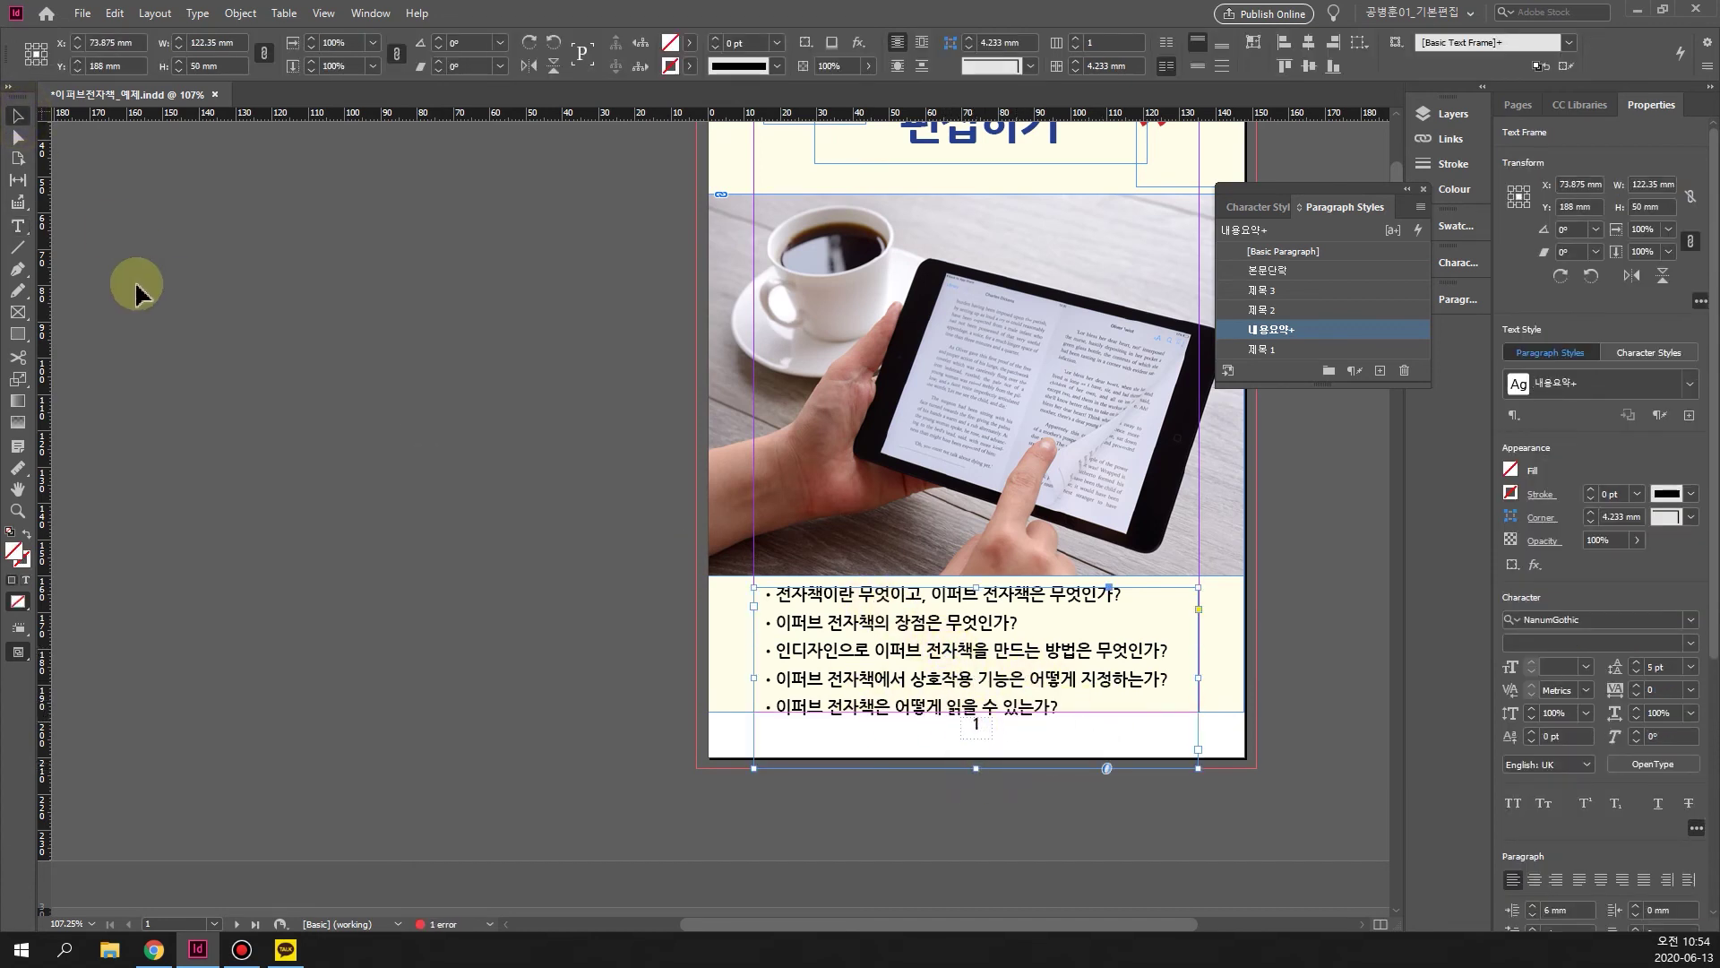
Select all five cover questions and set the leading of the "내용요약" paragraph style to 1 pt.
{"action": "left_click", "coordinate": [17, 227]}
{"action": "left_click_drag", "start_coordinate": [1075, 707], "coordinate": [762, 593]}
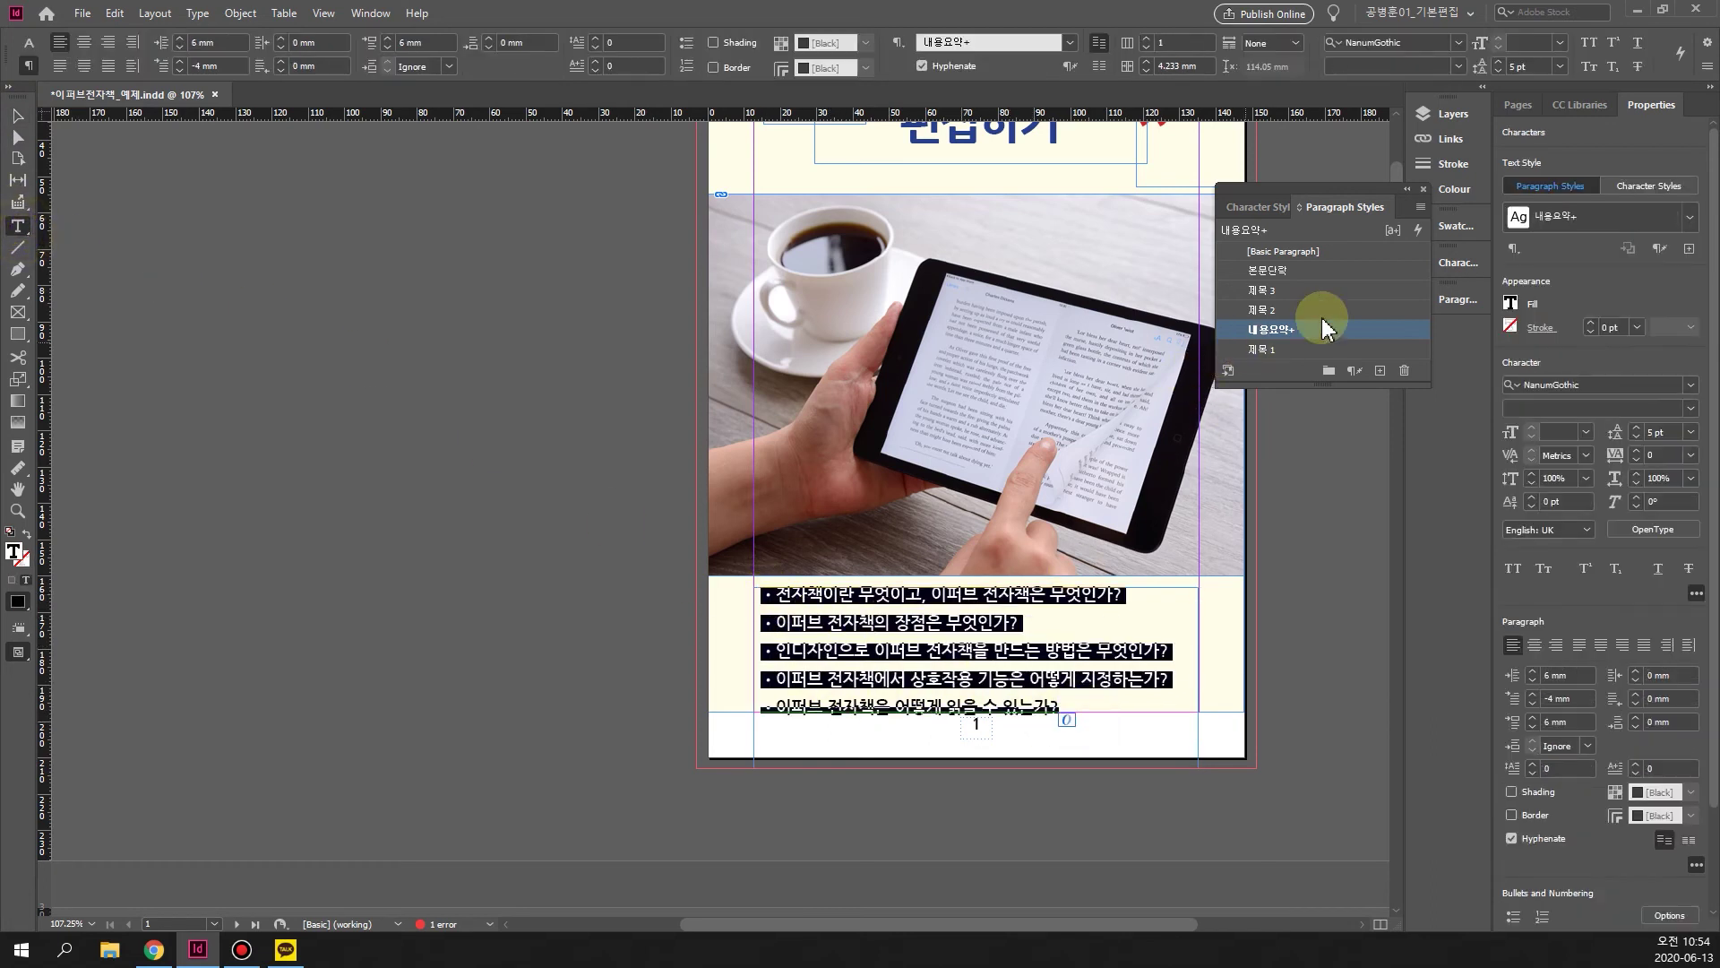
{"action": "right_click", "coordinate": [1299, 339]}
{"action": "left_click", "coordinate": [1376, 341]}
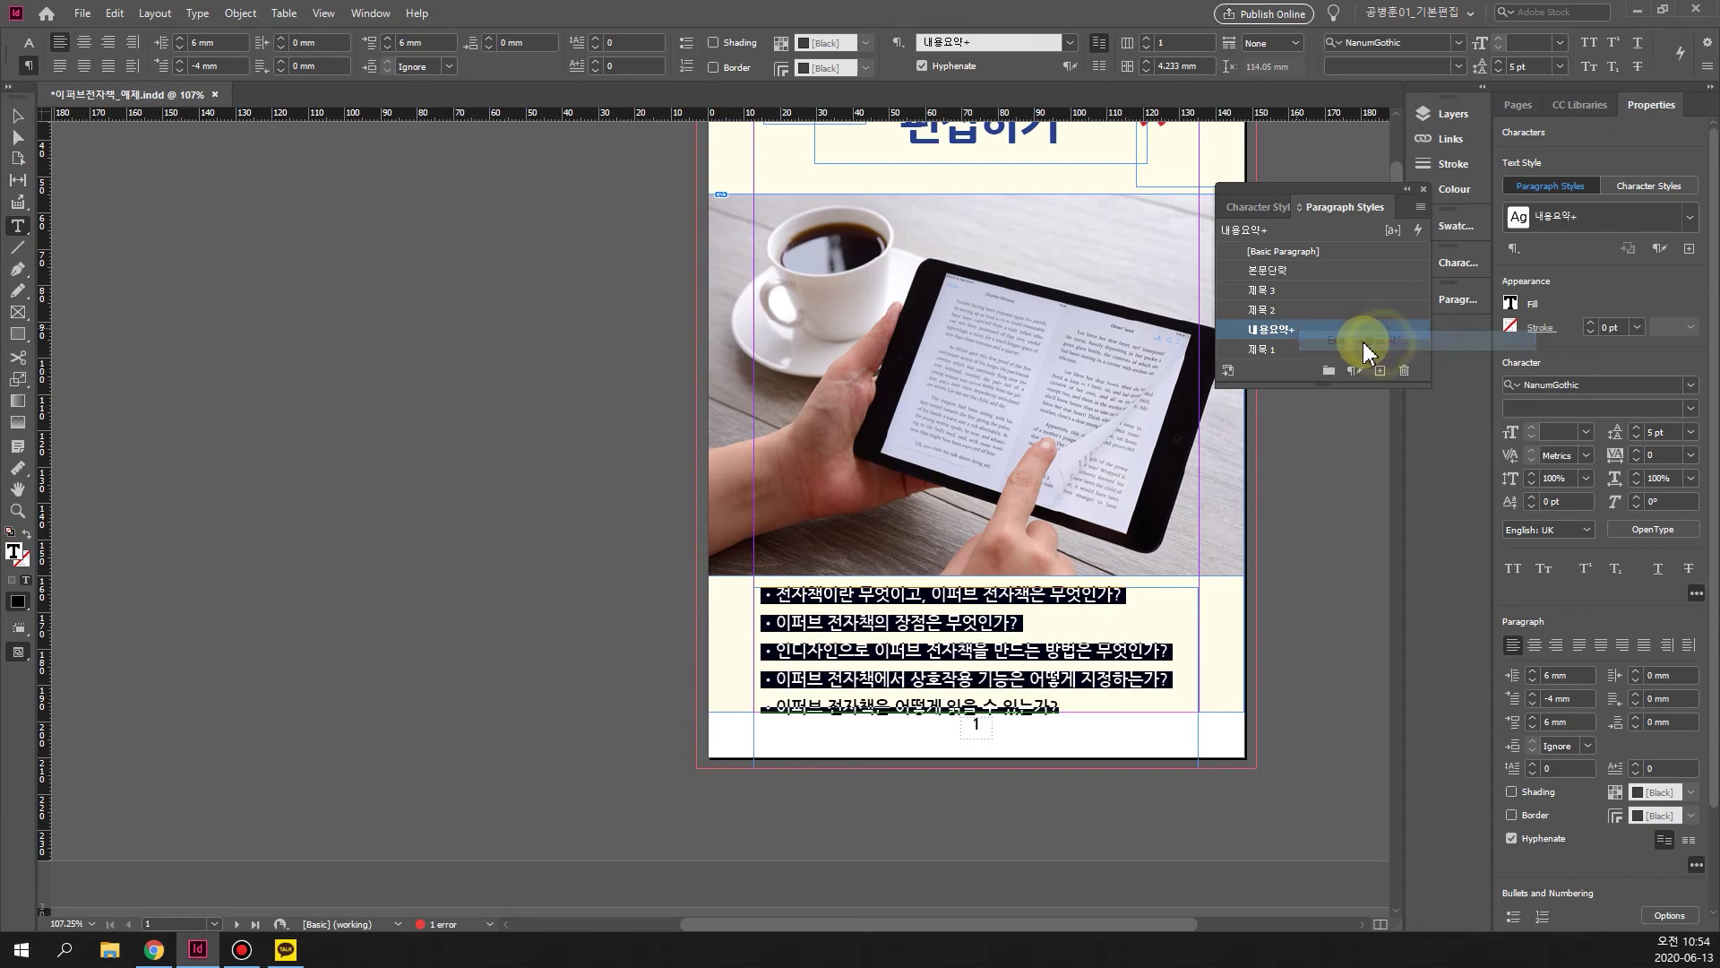
{"action": "left_click", "coordinate": [109, 180]}
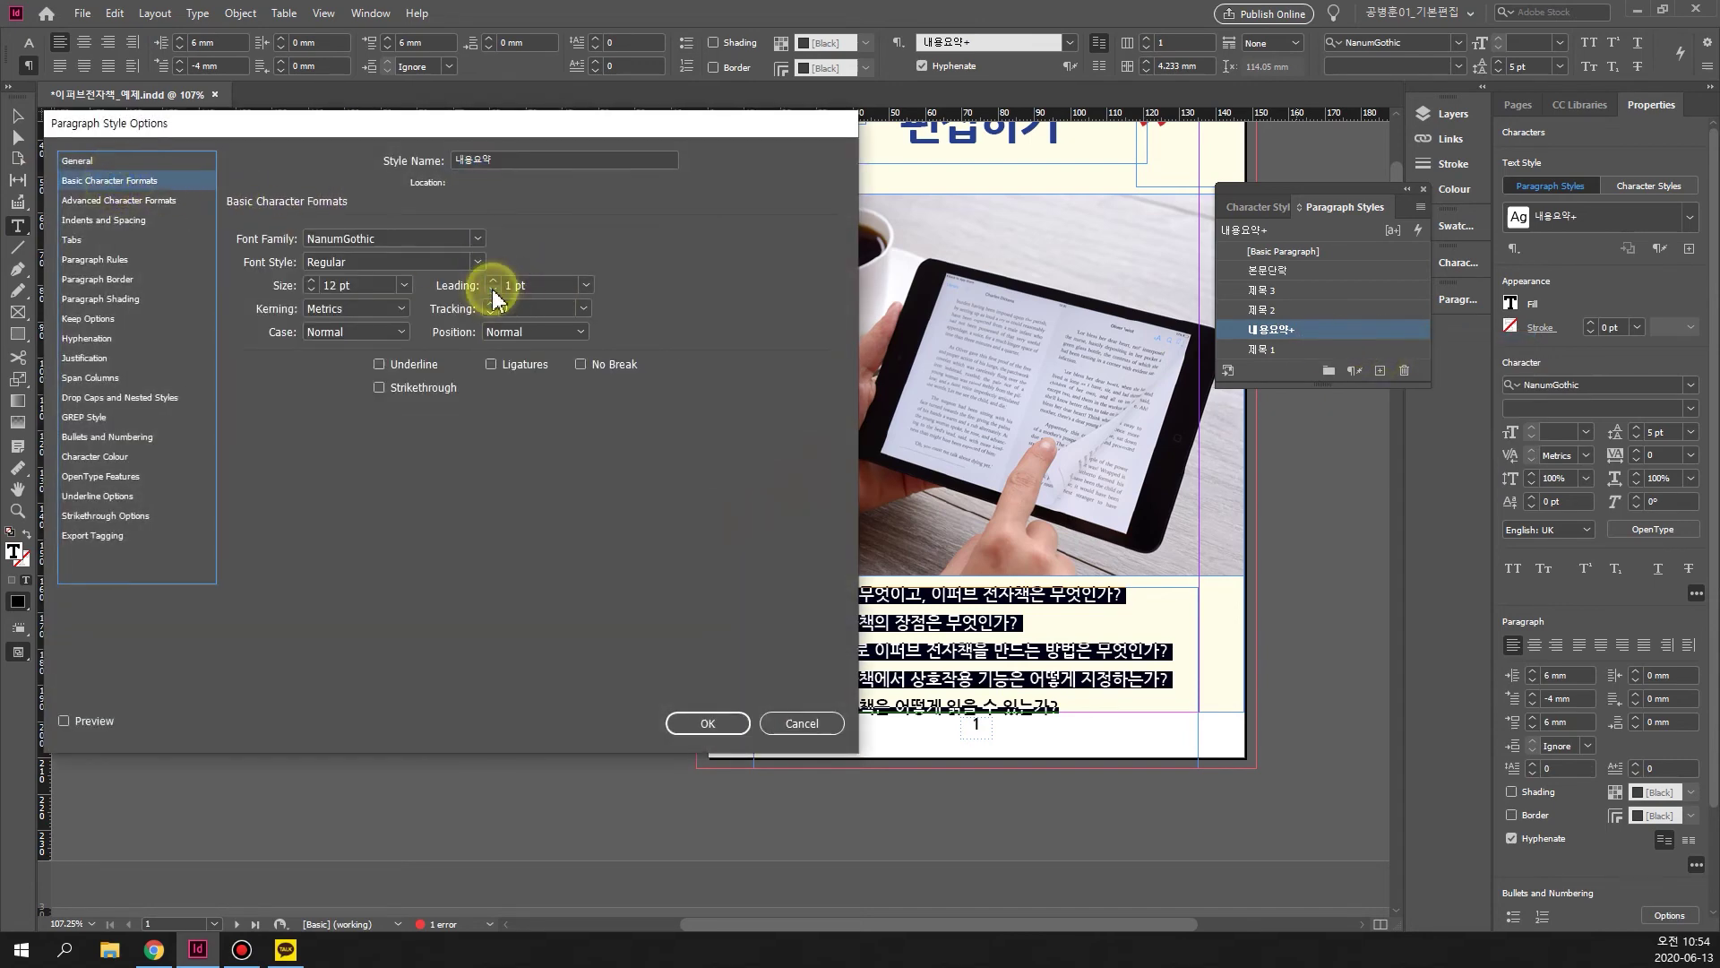
{"action": "left_click", "coordinate": [688, 722]}
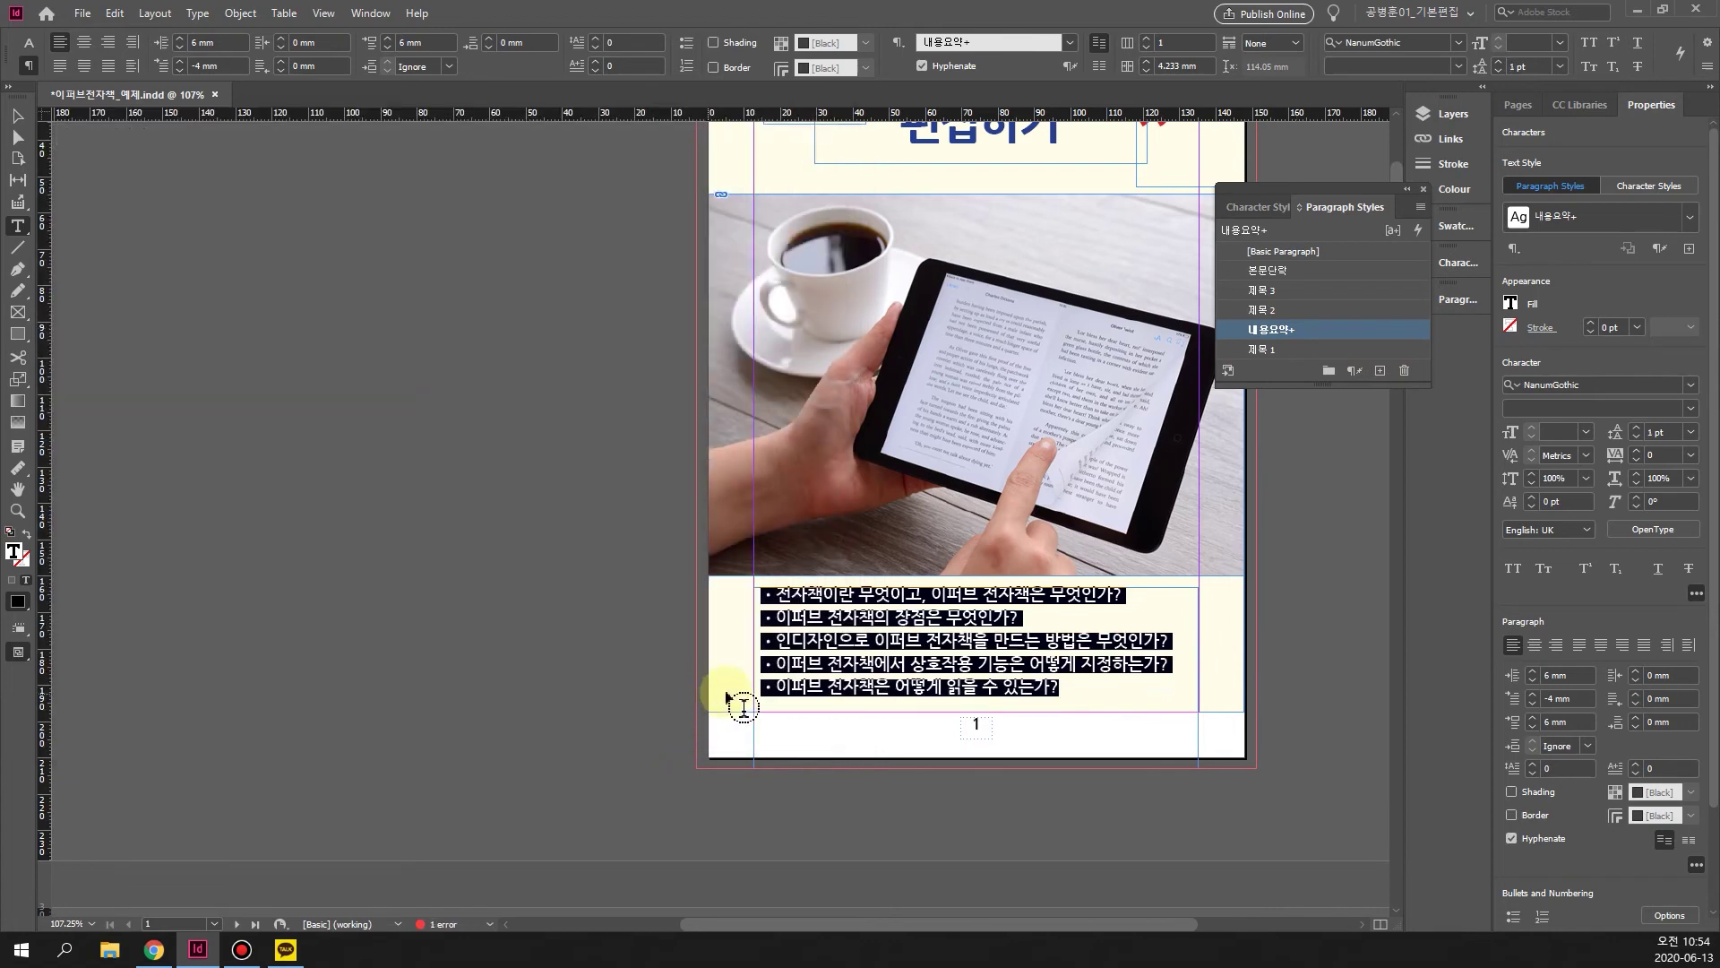
Shorten the cover question list's text frame to a height of about 32.4 mm so it ends just below the last question.
{"action": "left_click", "coordinate": [1024, 664]}
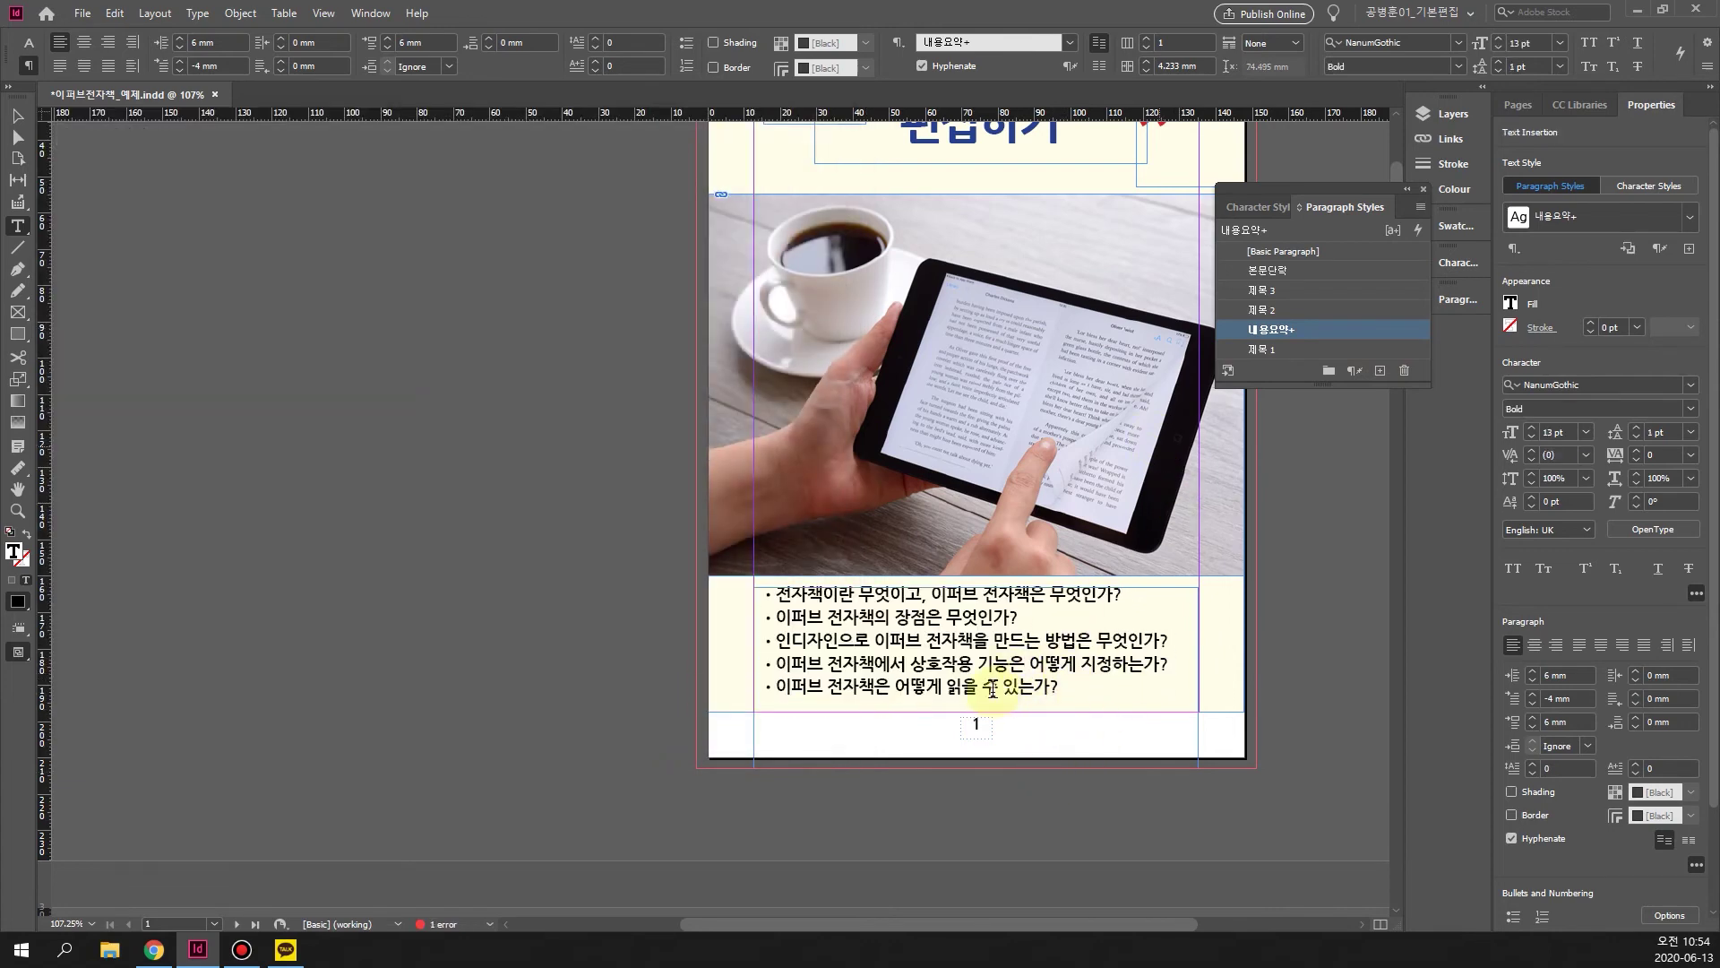
{"action": "left_click", "coordinate": [17, 116]}
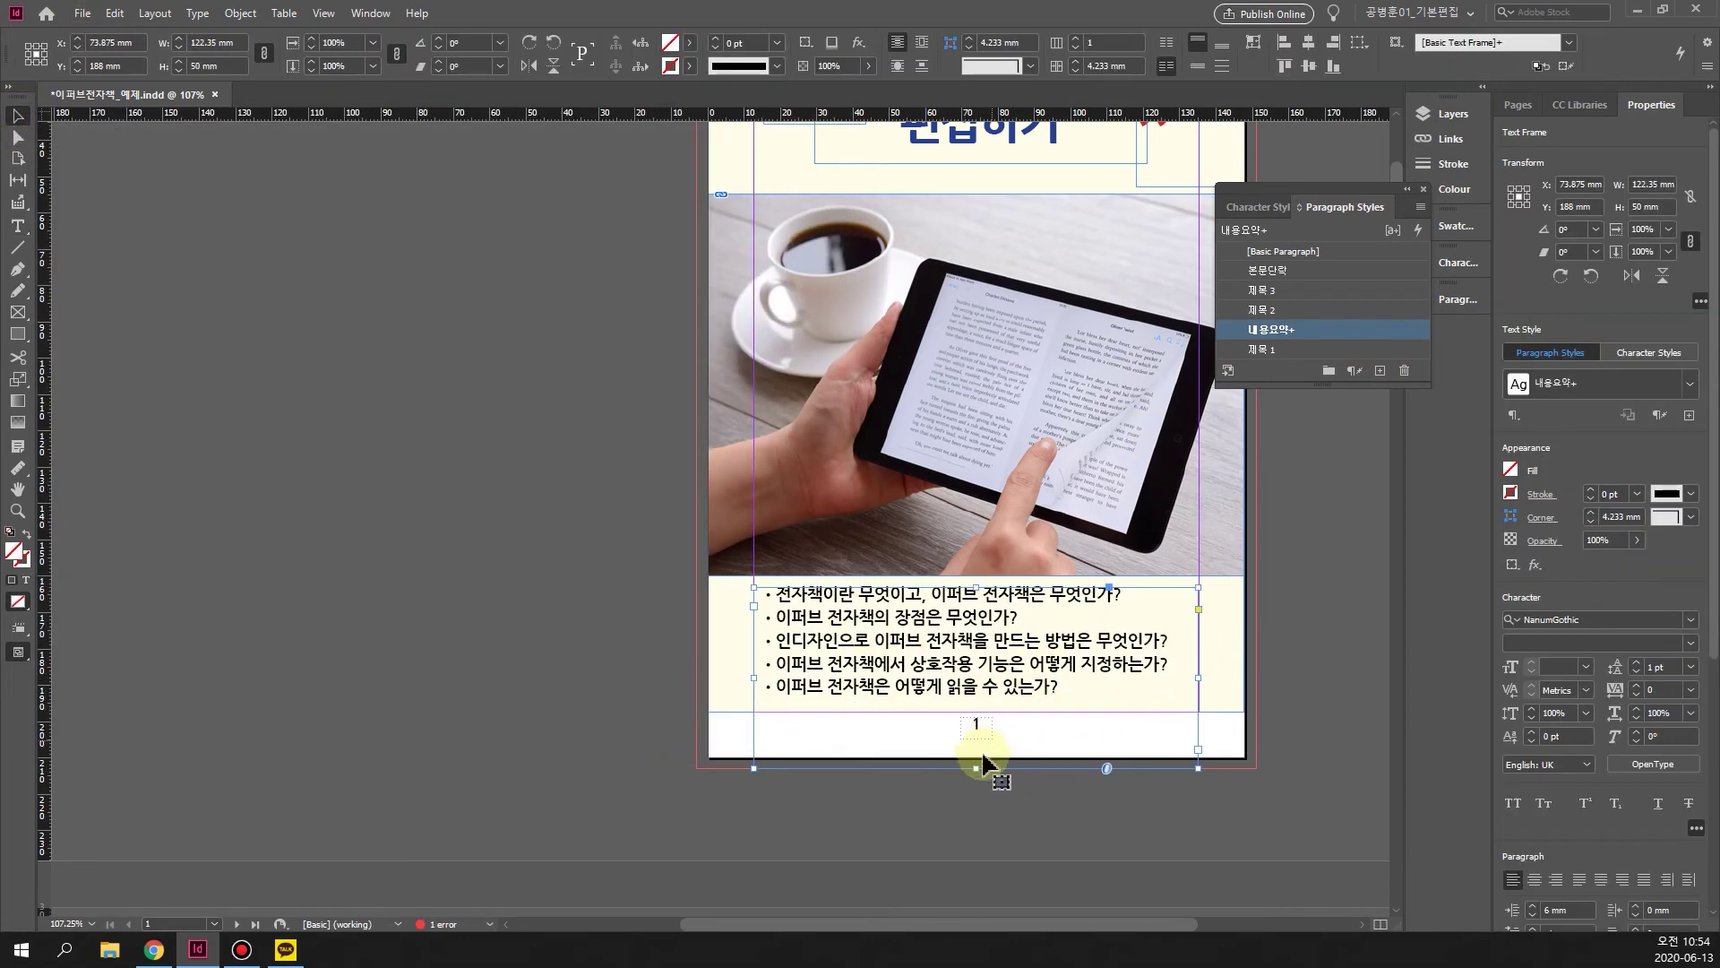
{"action": "left_click_drag", "start_coordinate": [975, 768], "coordinate": [984, 708]}
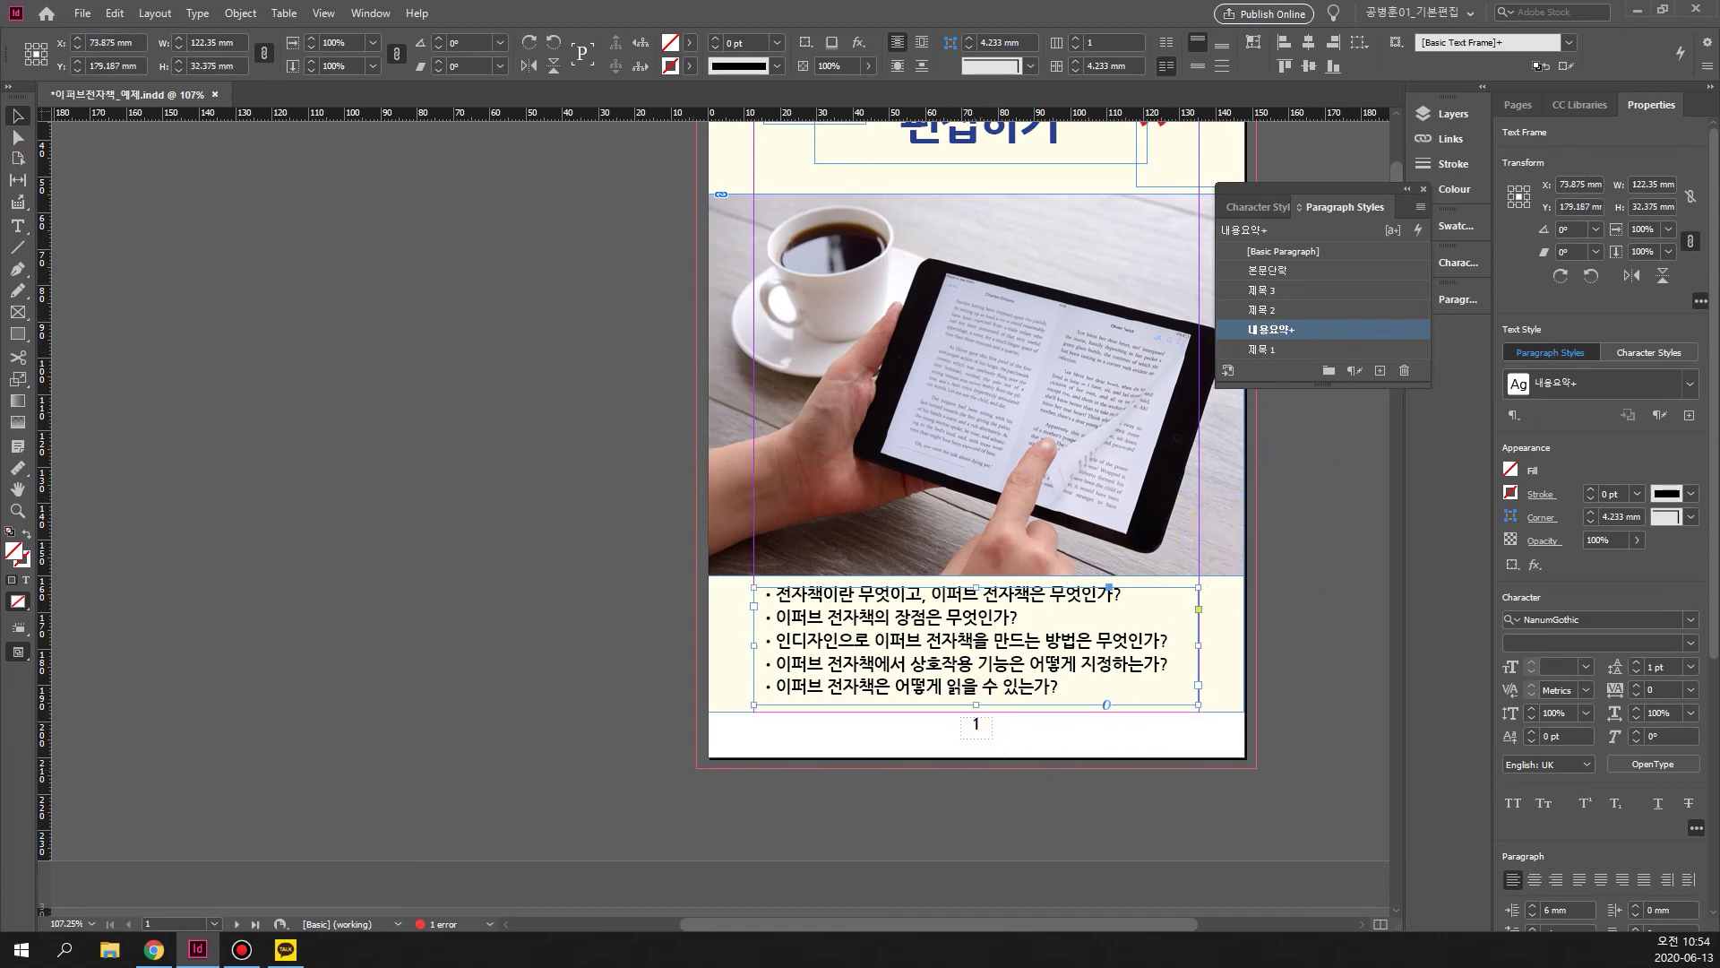
Check which paragraph styles are applied to the page 2 title and its first red subheading.
{"action": "scroll", "coordinate": [860, 758], "scroll_direction": "down", "scroll_amount": 10}
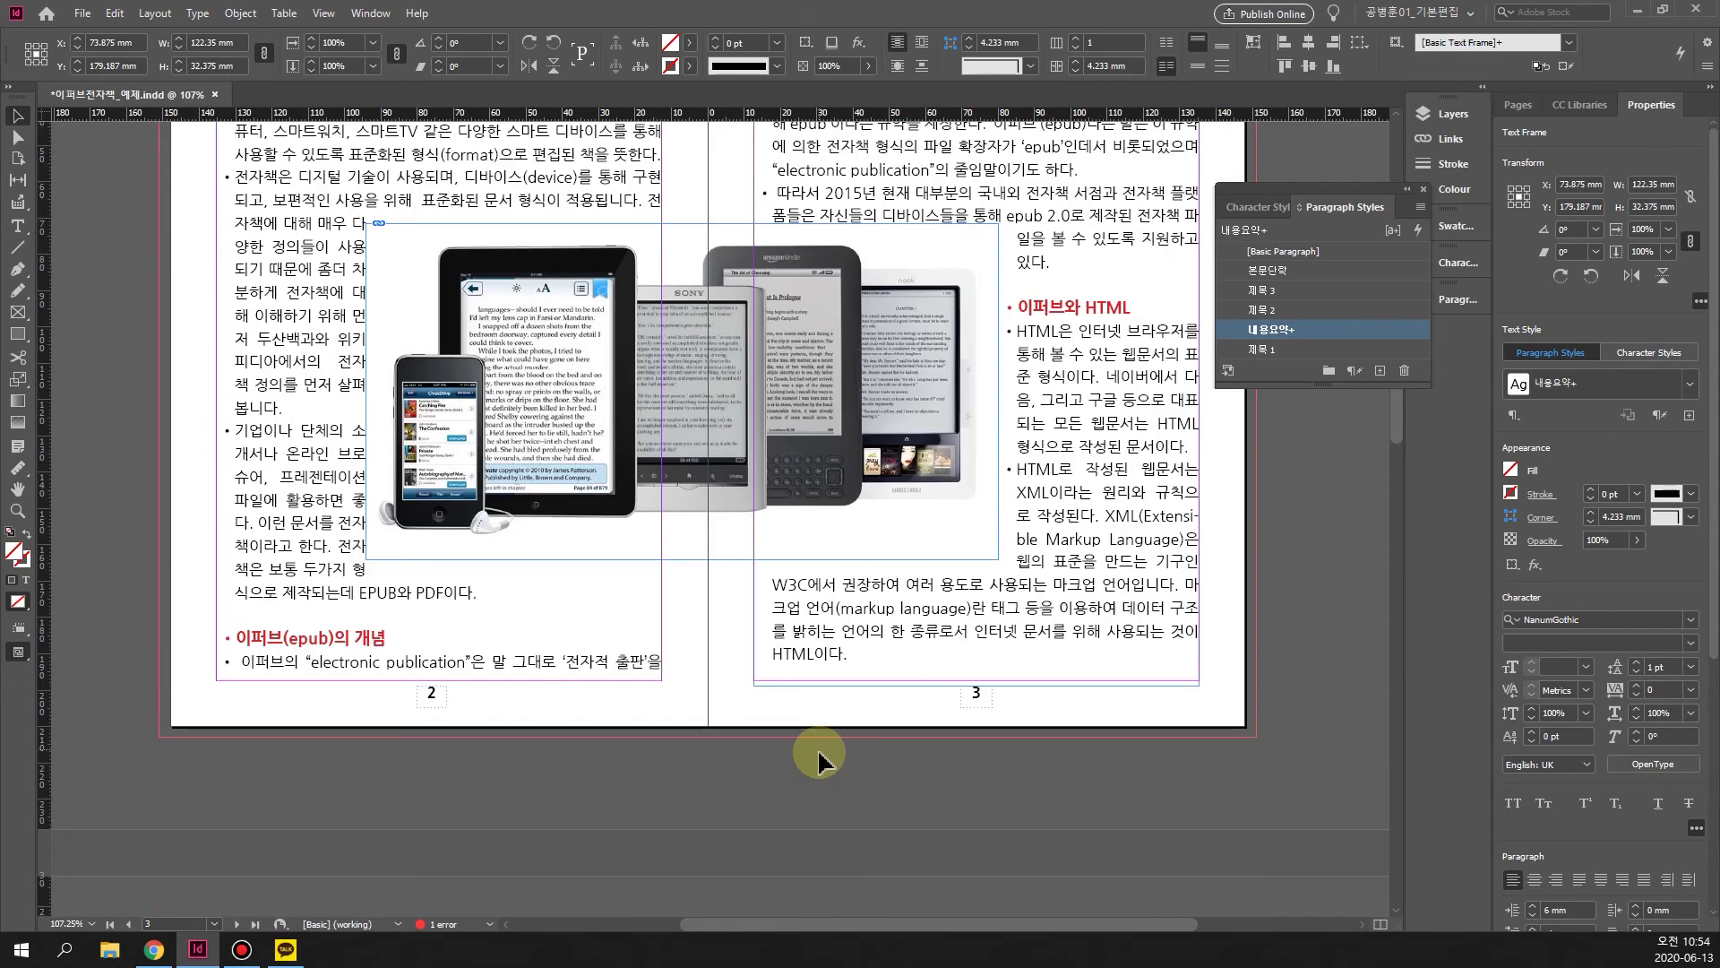
{"action": "scroll", "coordinate": [818, 759], "scroll_direction": "down", "scroll_amount": 3}
{"action": "scroll", "coordinate": [708, 570], "scroll_direction": "up", "scroll_amount": 10}
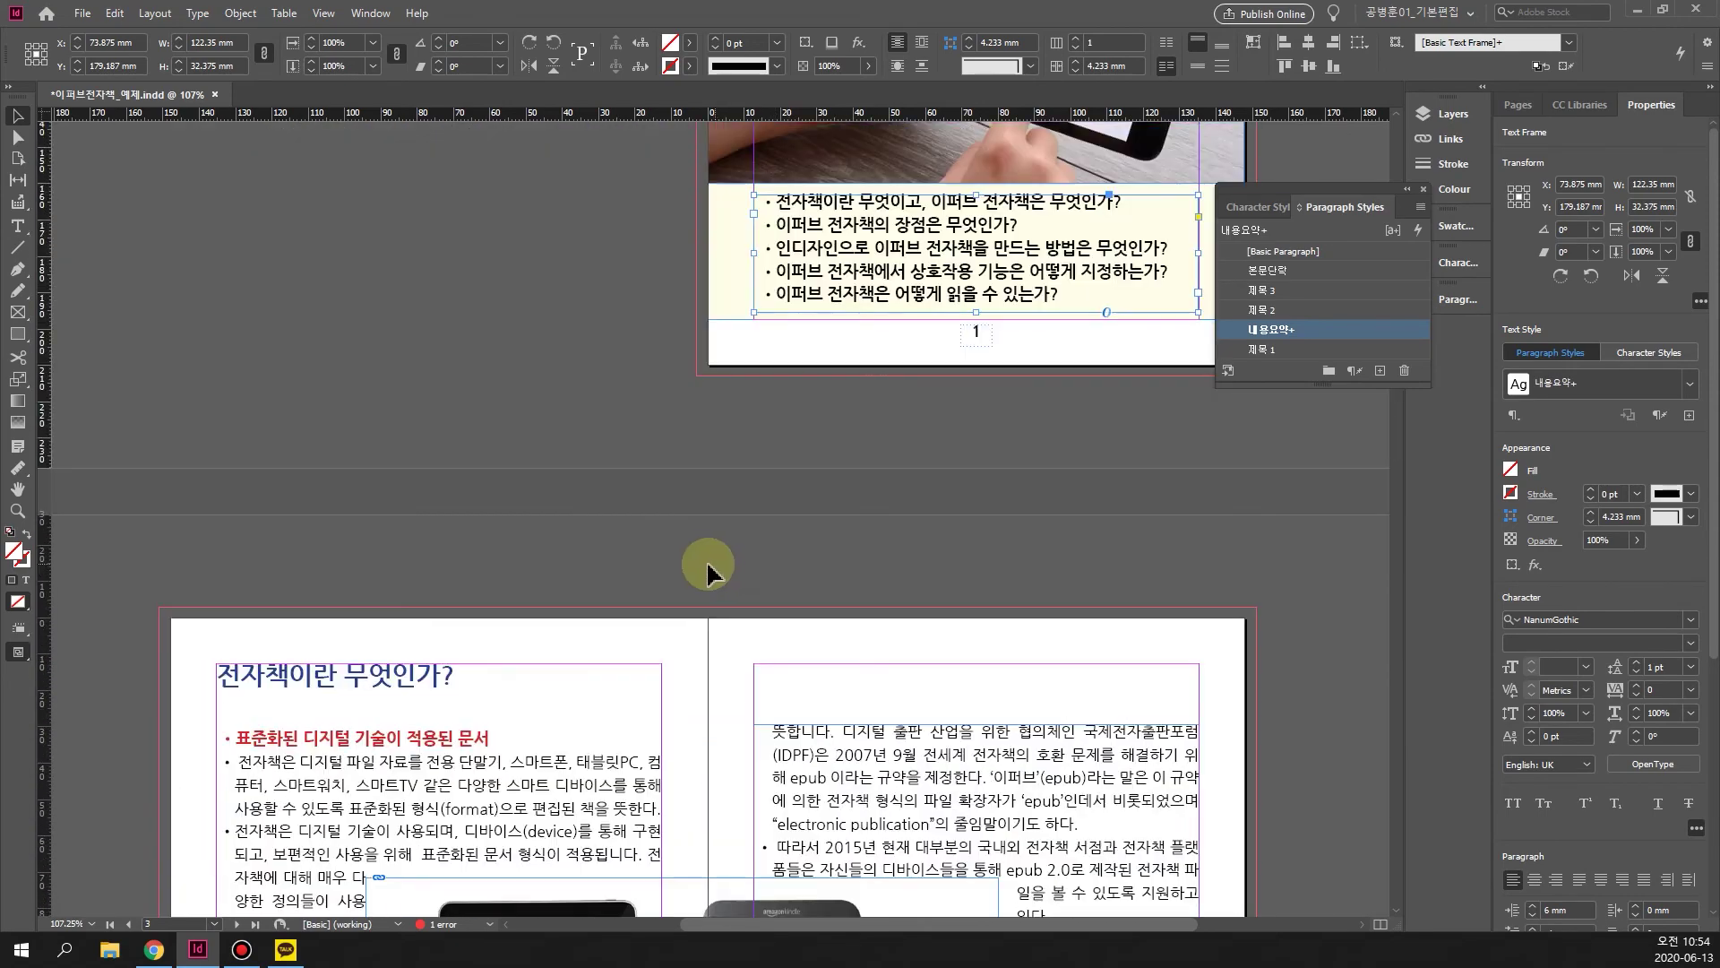
{"action": "scroll", "coordinate": [708, 571], "scroll_direction": "down", "scroll_amount": 3}
{"action": "left_click", "coordinate": [312, 421]}
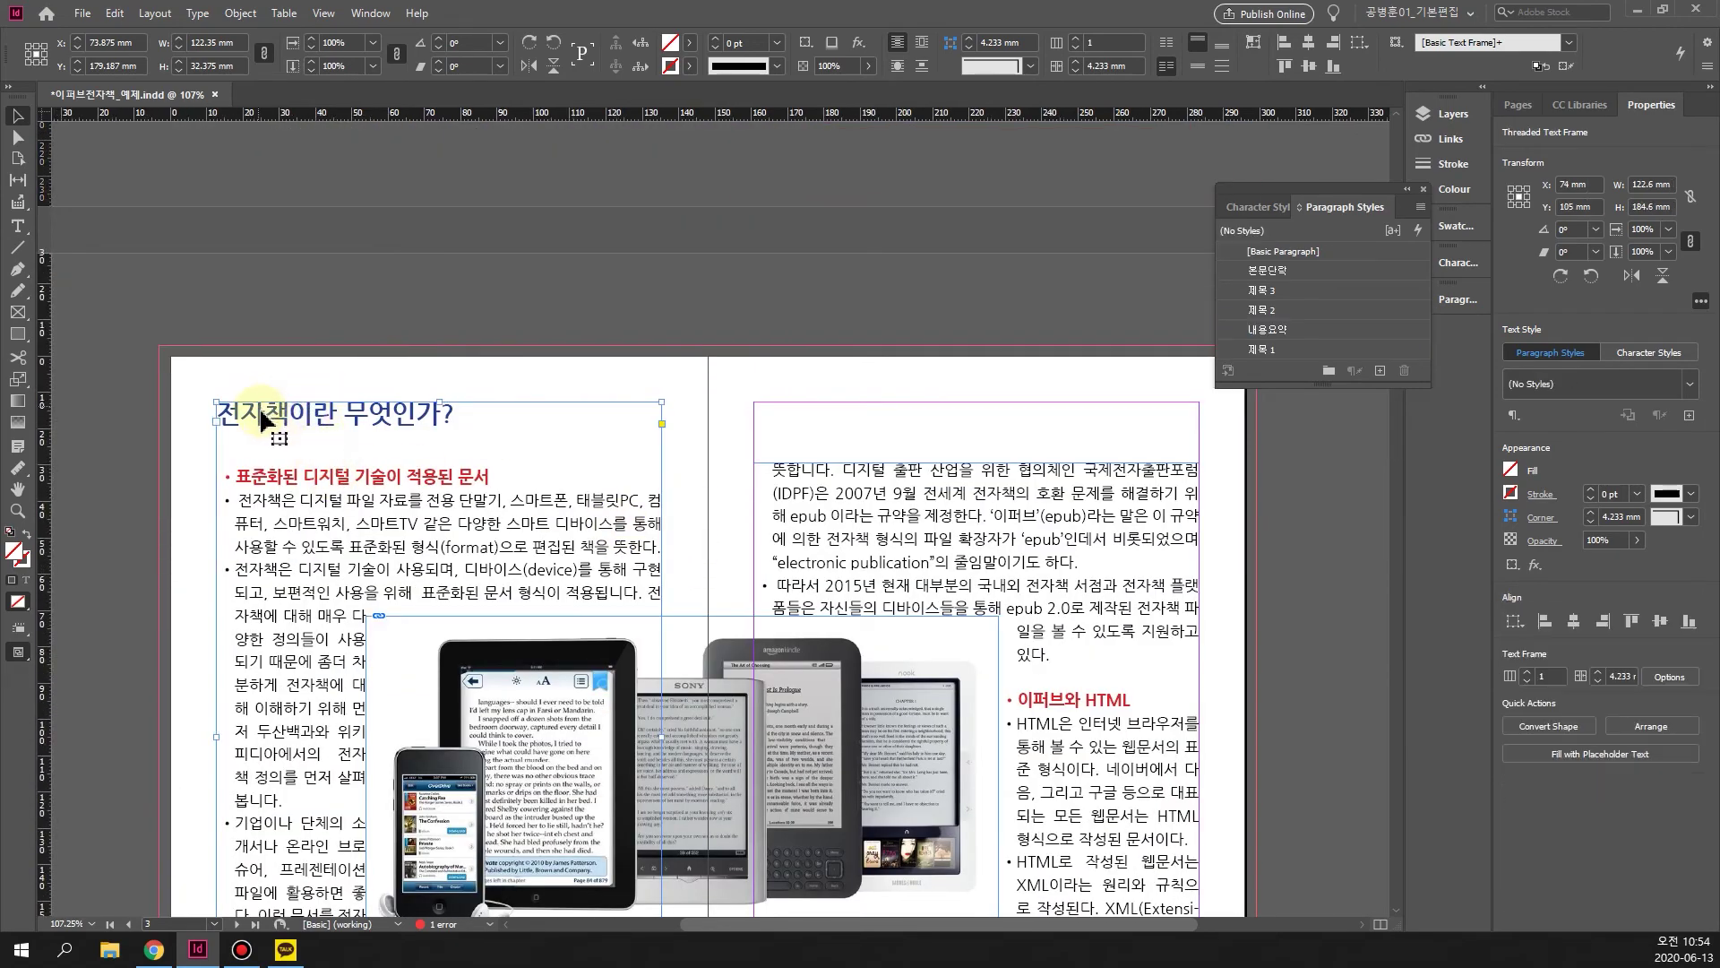
{"action": "left_click", "coordinate": [17, 234]}
{"action": "left_click_drag", "start_coordinate": [454, 414], "coordinate": [240, 413]}
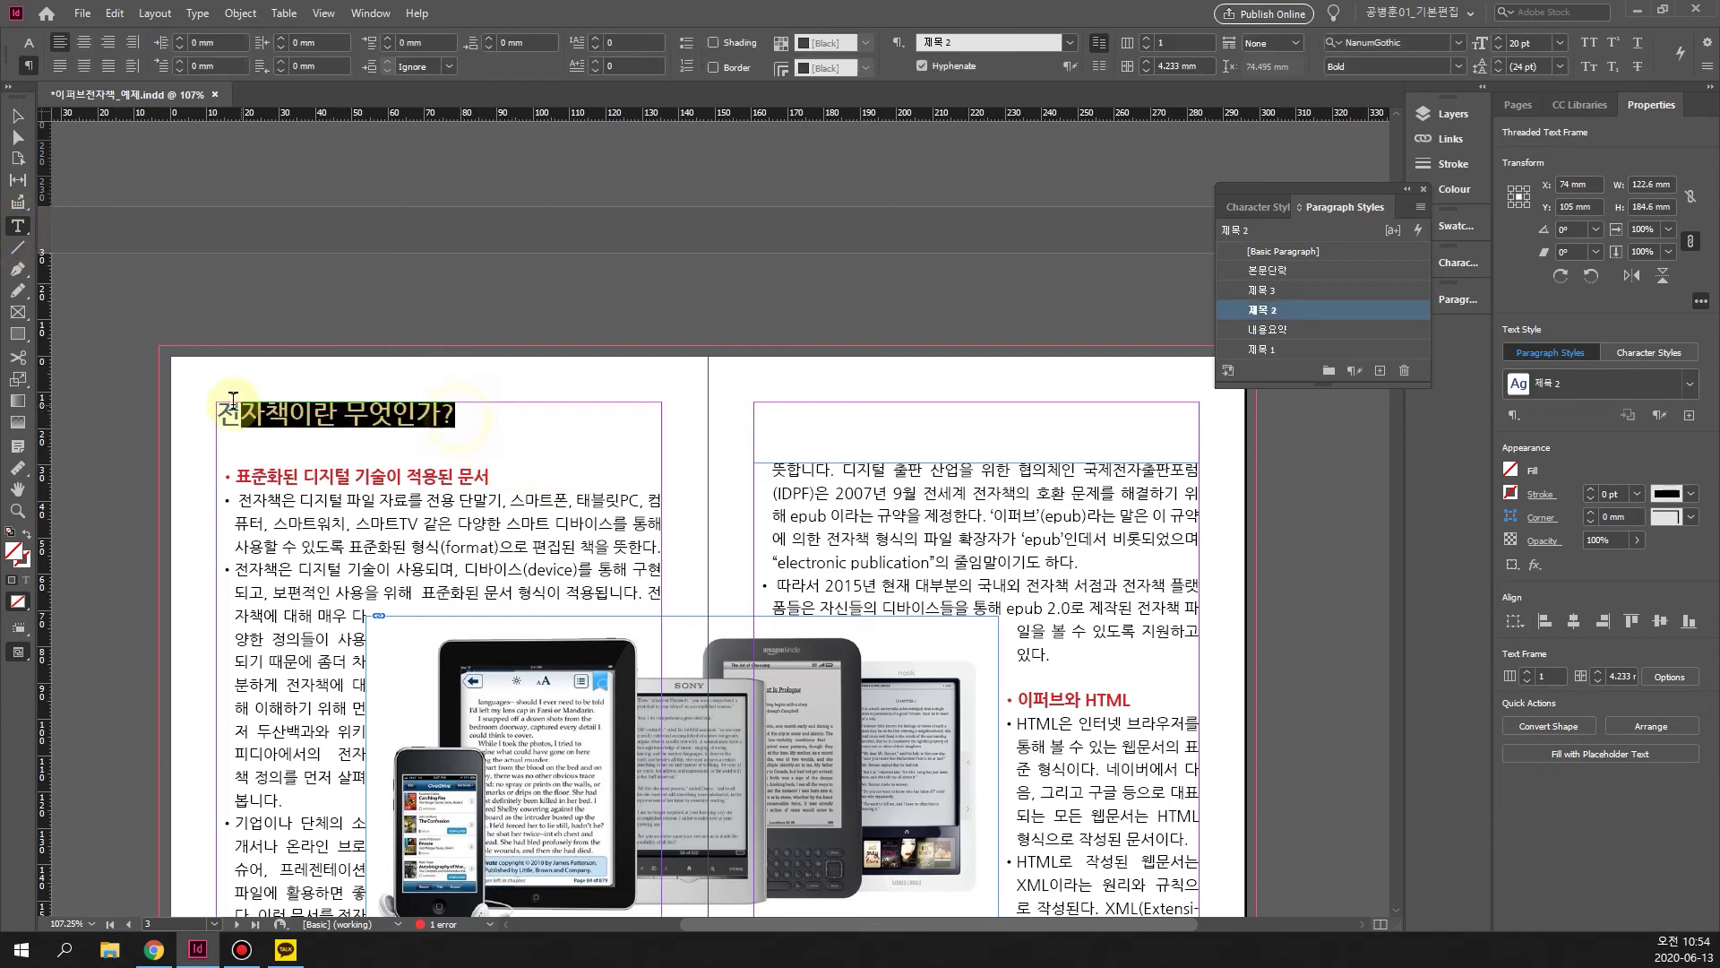
{"action": "left_click_drag", "start_coordinate": [502, 475], "coordinate": [220, 476]}
Apply the "본문단락" paragraph style to all body paragraphs under the first subheading on page 2.
{"action": "scroll", "coordinate": [507, 597], "scroll_direction": "down", "scroll_amount": 2}
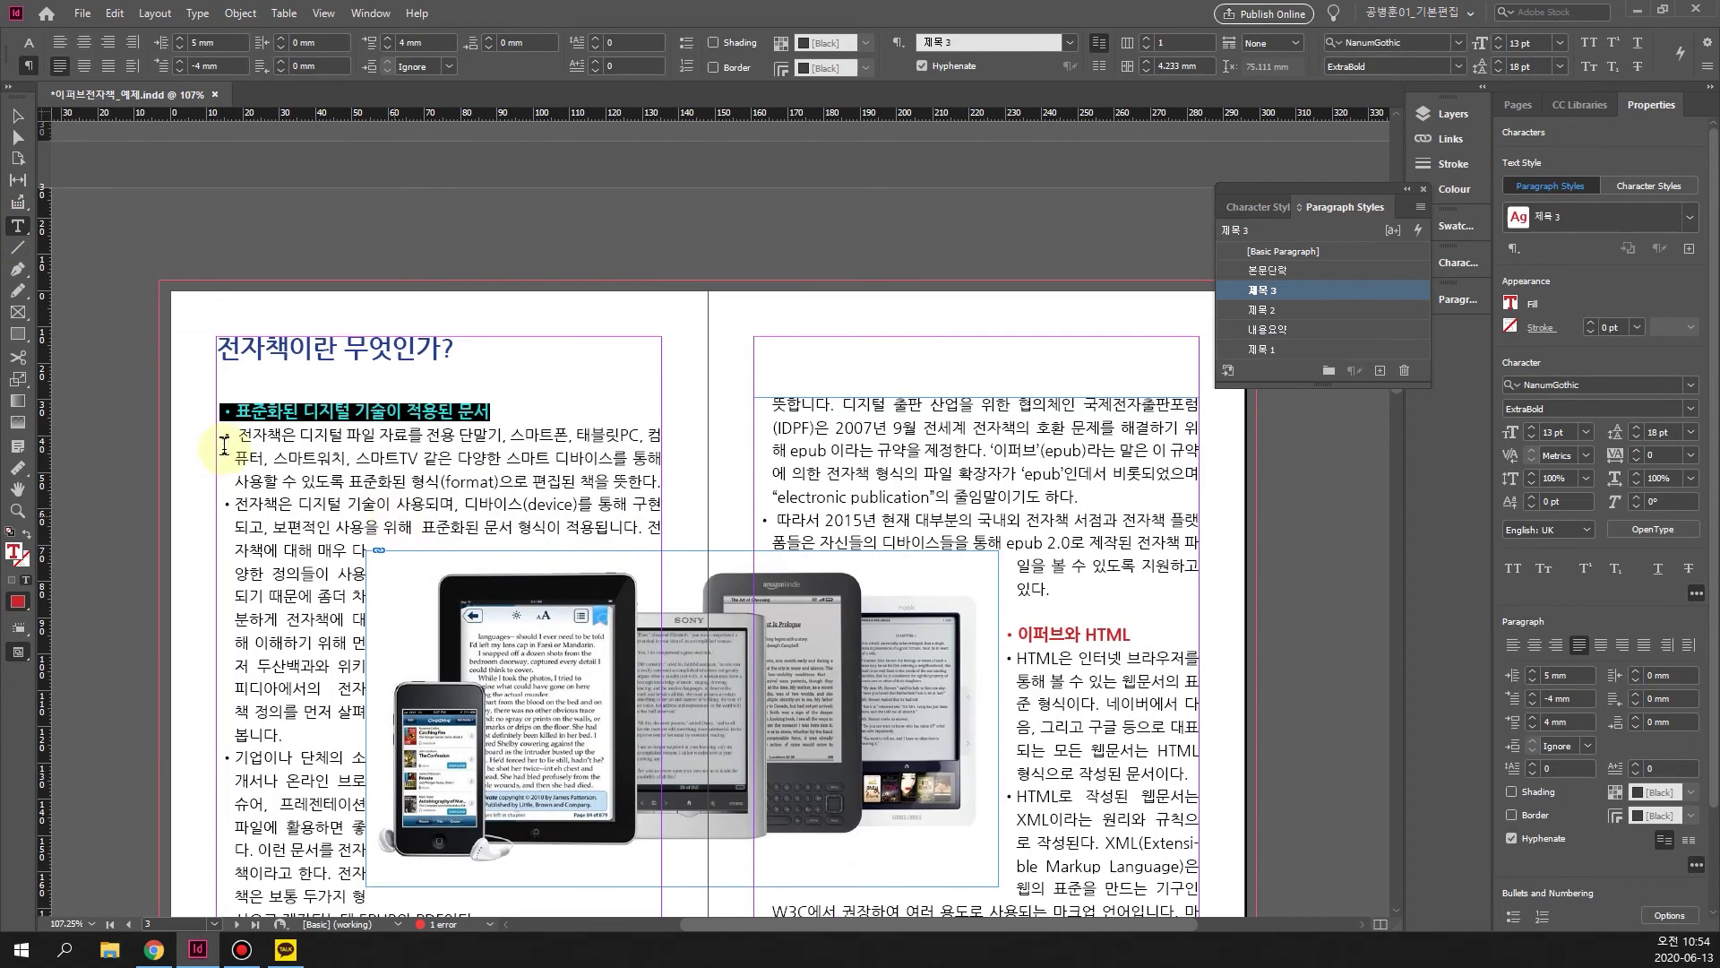
{"action": "left_click_drag", "start_coordinate": [221, 438], "coordinate": [285, 574]}
{"action": "scroll", "coordinate": [359, 574], "scroll_direction": "down", "scroll_amount": 6}
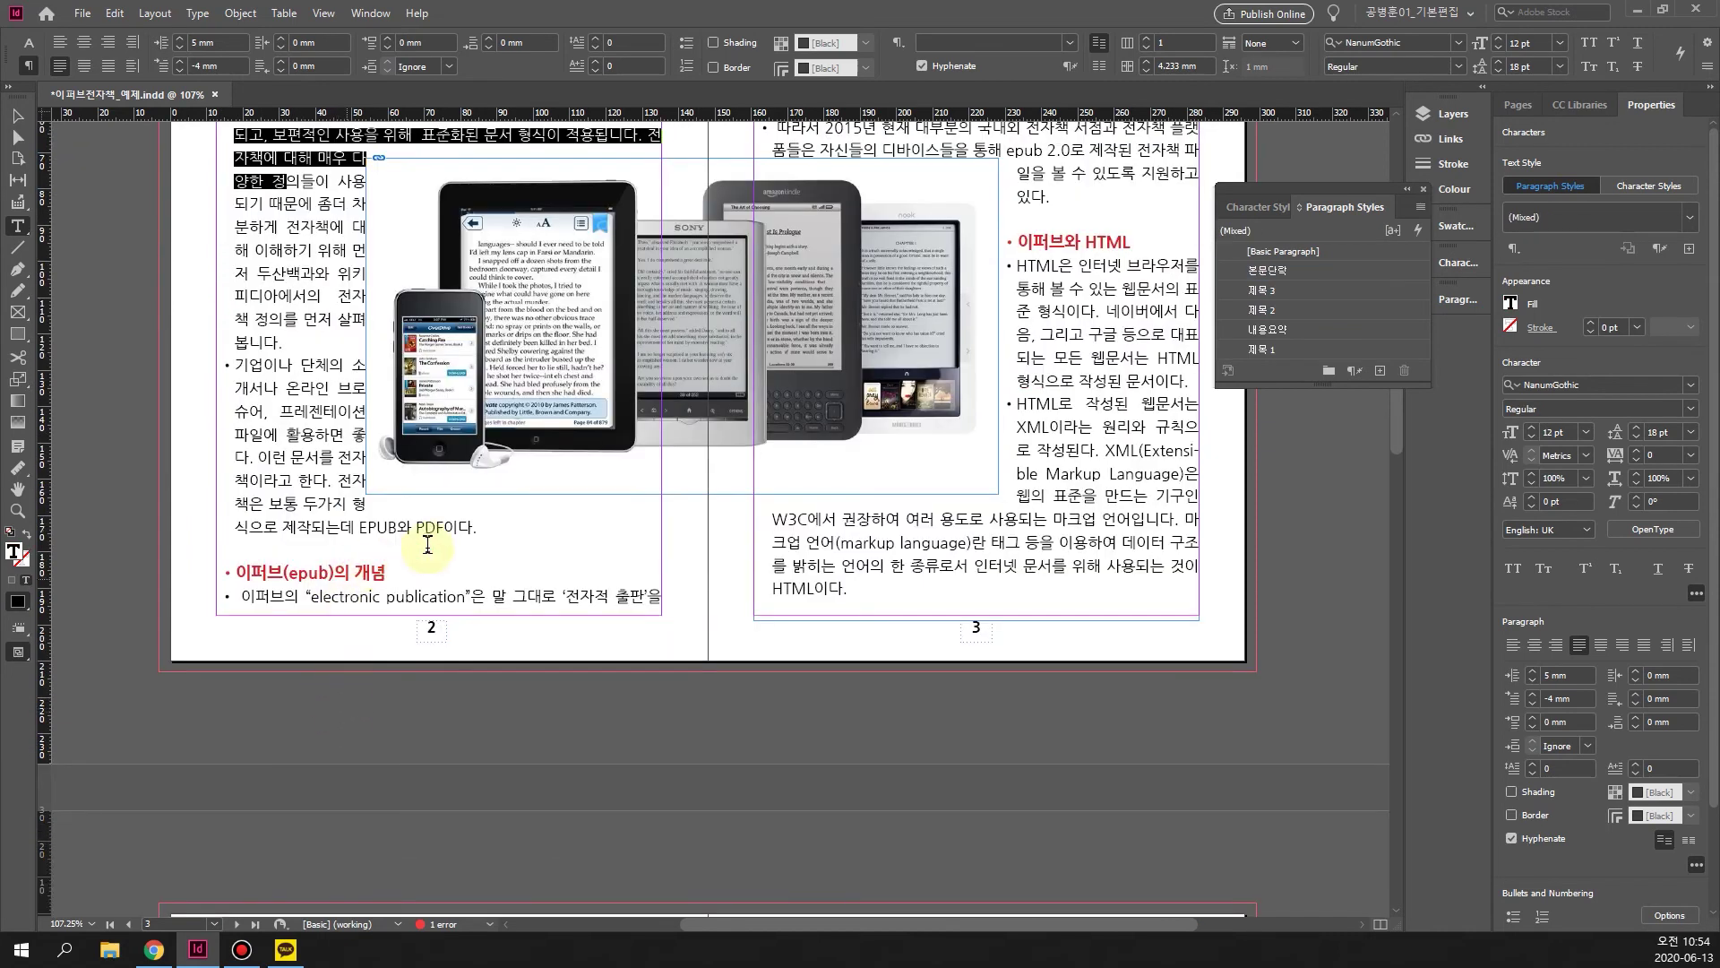
{"action": "left_click", "coordinate": [488, 526], "text": "shift"}
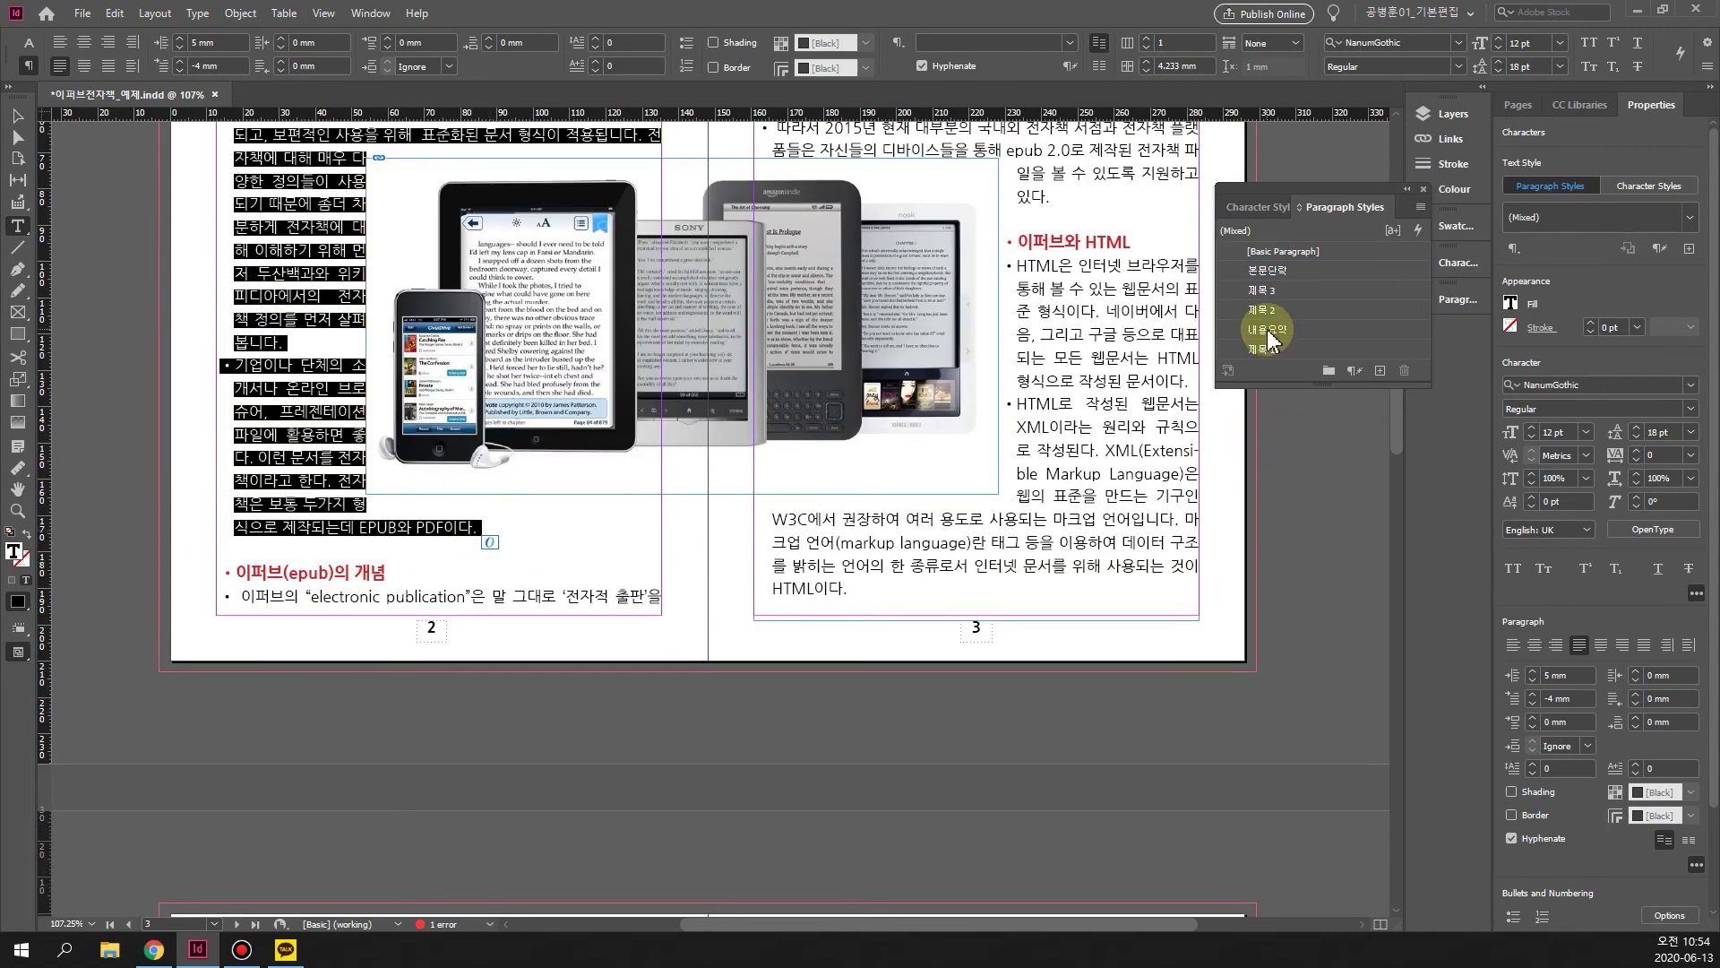
{"action": "left_click", "coordinate": [1267, 270]}
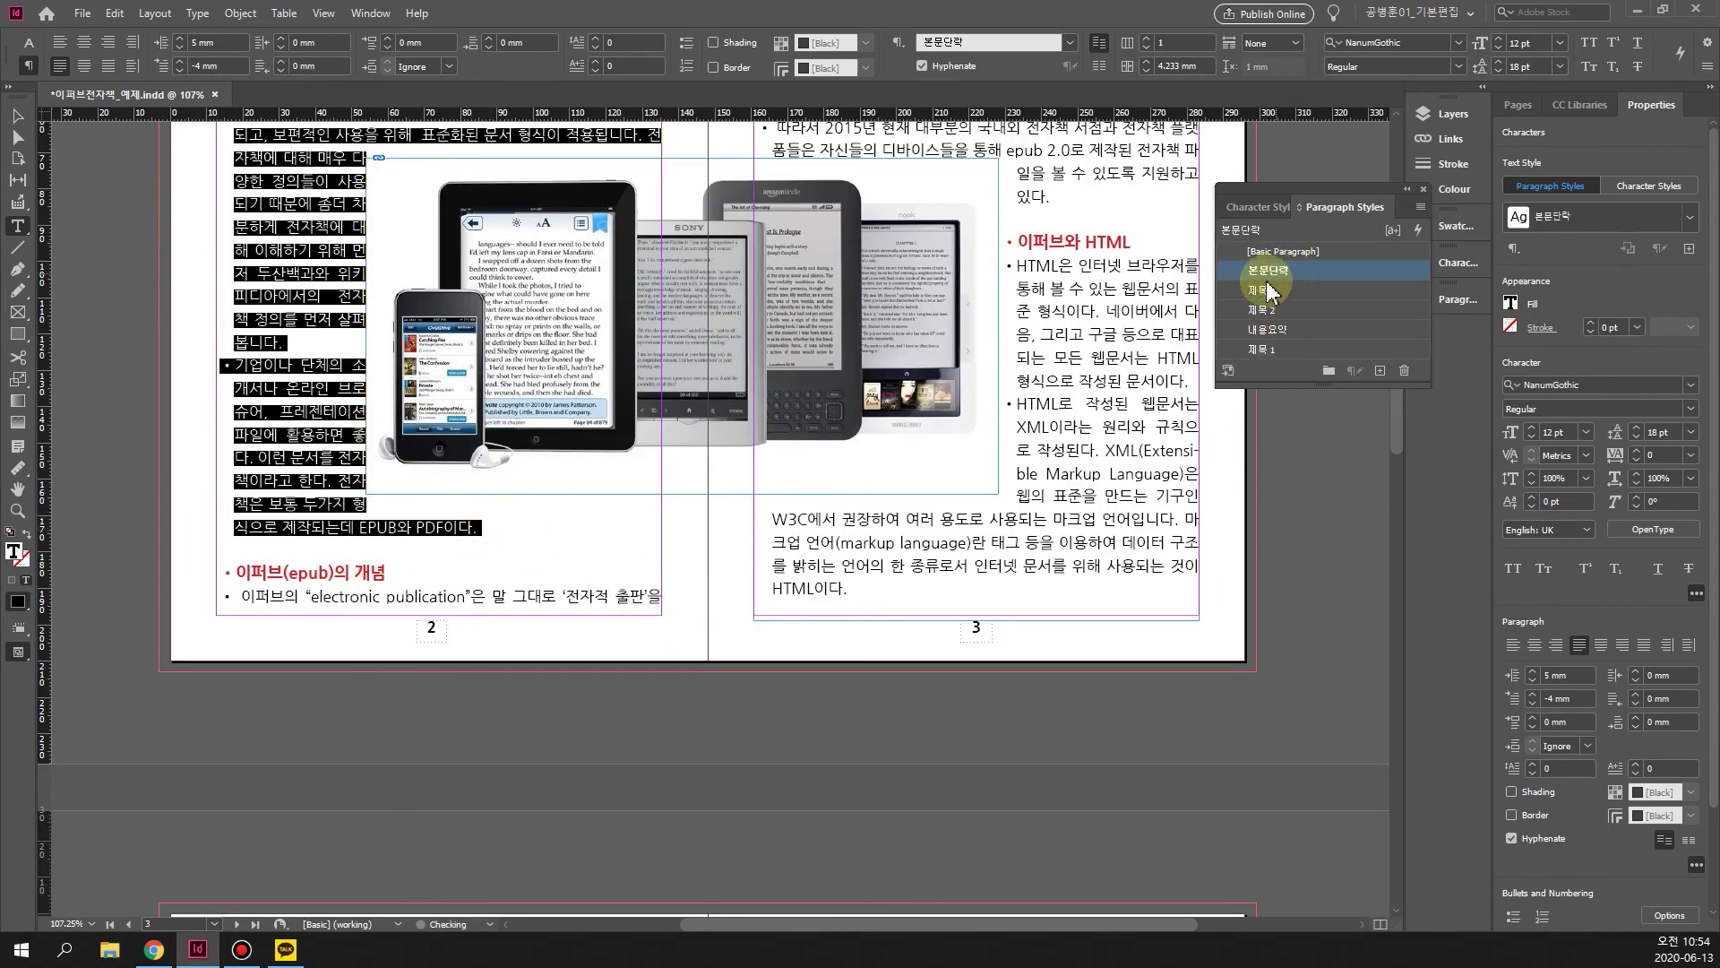
Apply the "제목 3" style to the "이퍼브(epub)의 개념" subheading and "본문단락" to the two body paragraphs following it.
{"action": "left_click", "coordinate": [398, 574]}
{"action": "left_click_drag", "start_coordinate": [397, 573], "coordinate": [199, 581]}
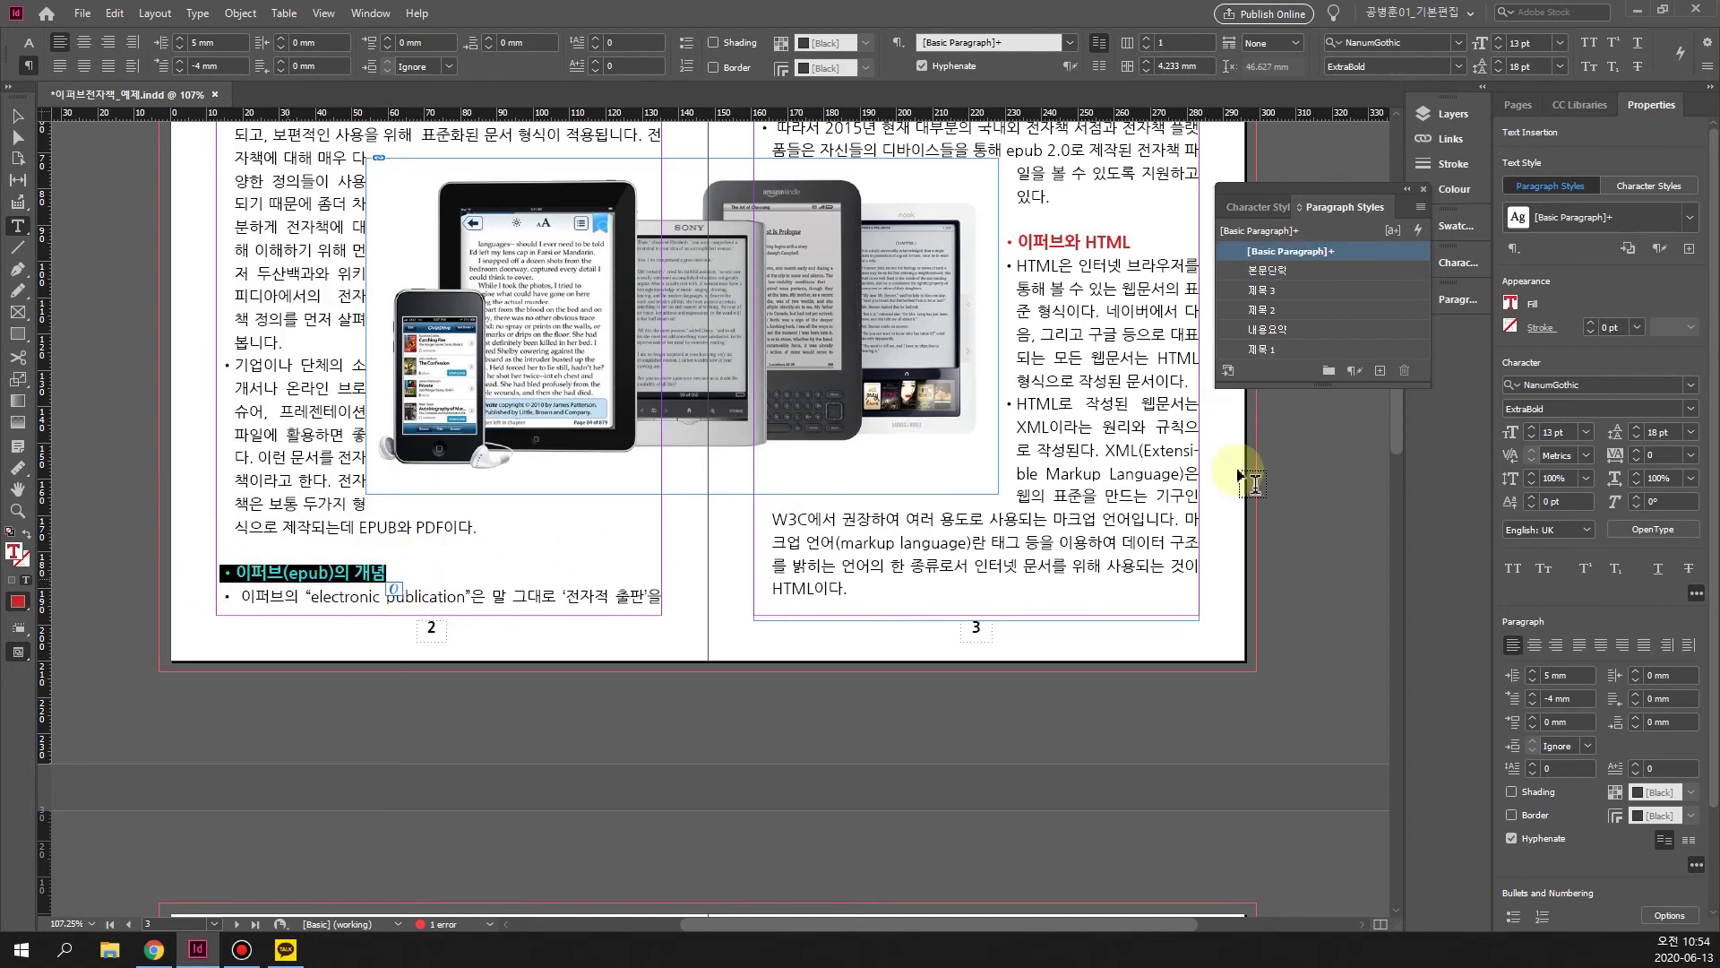
{"action": "left_click", "coordinate": [1275, 291]}
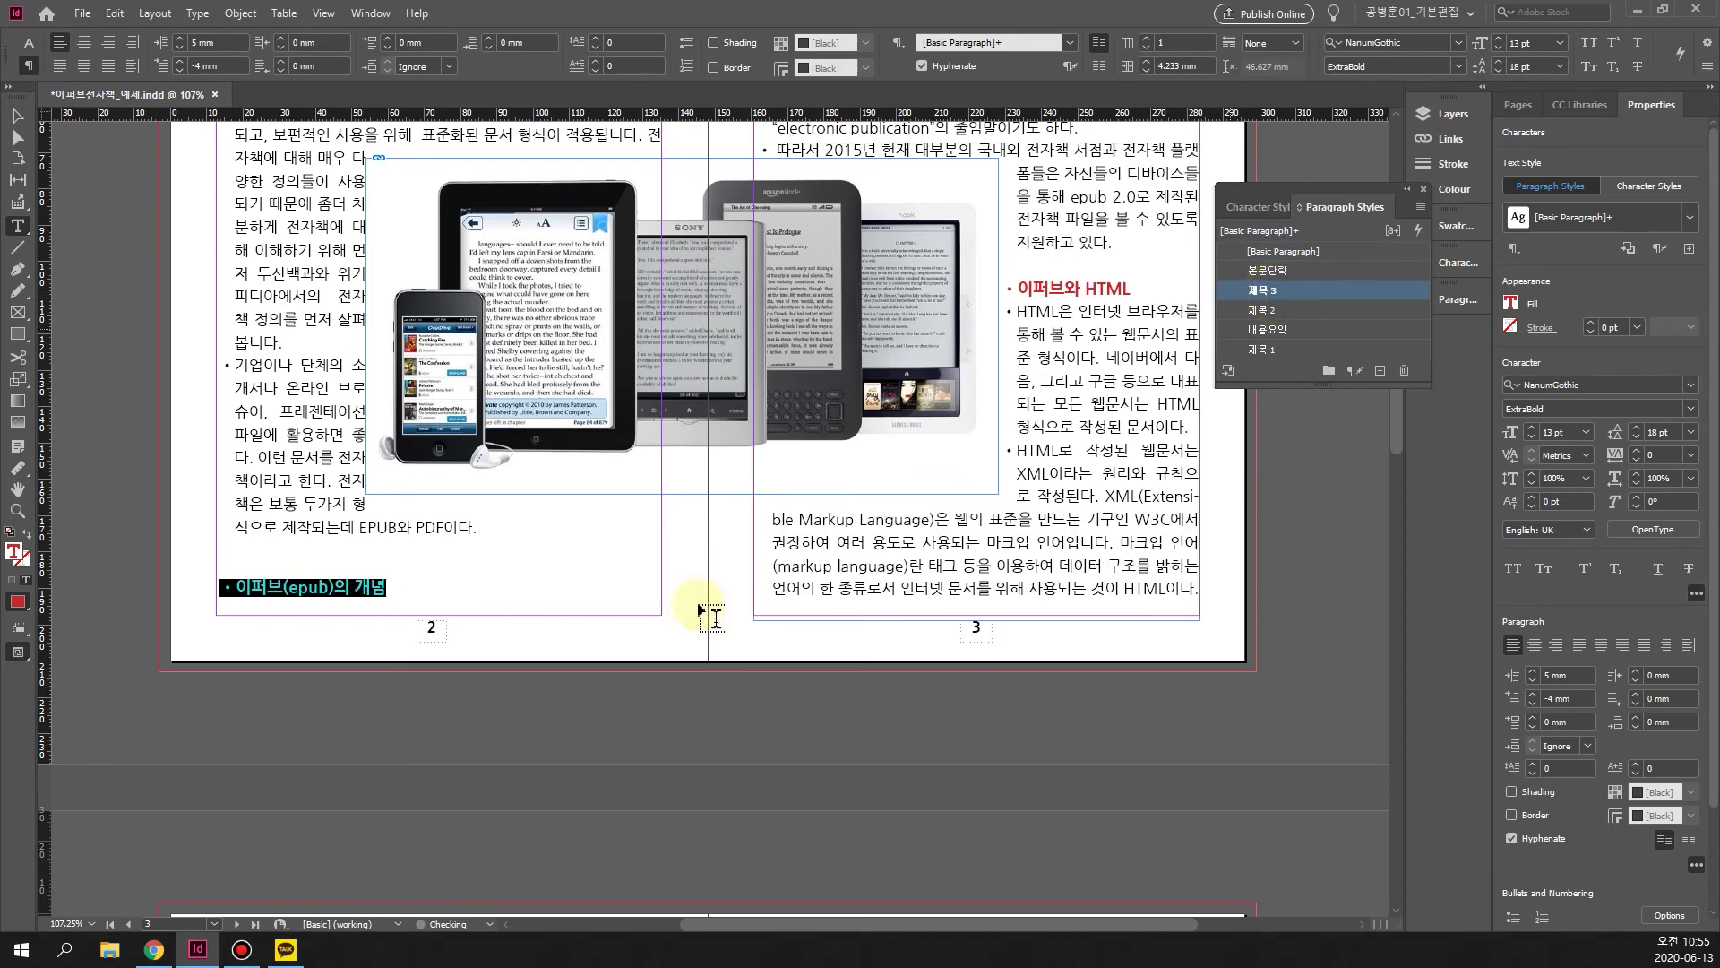
{"action": "scroll", "coordinate": [985, 509], "scroll_direction": "up", "scroll_amount": 3}
{"action": "left_click_drag", "start_coordinate": [784, 278], "coordinate": [1129, 506]}
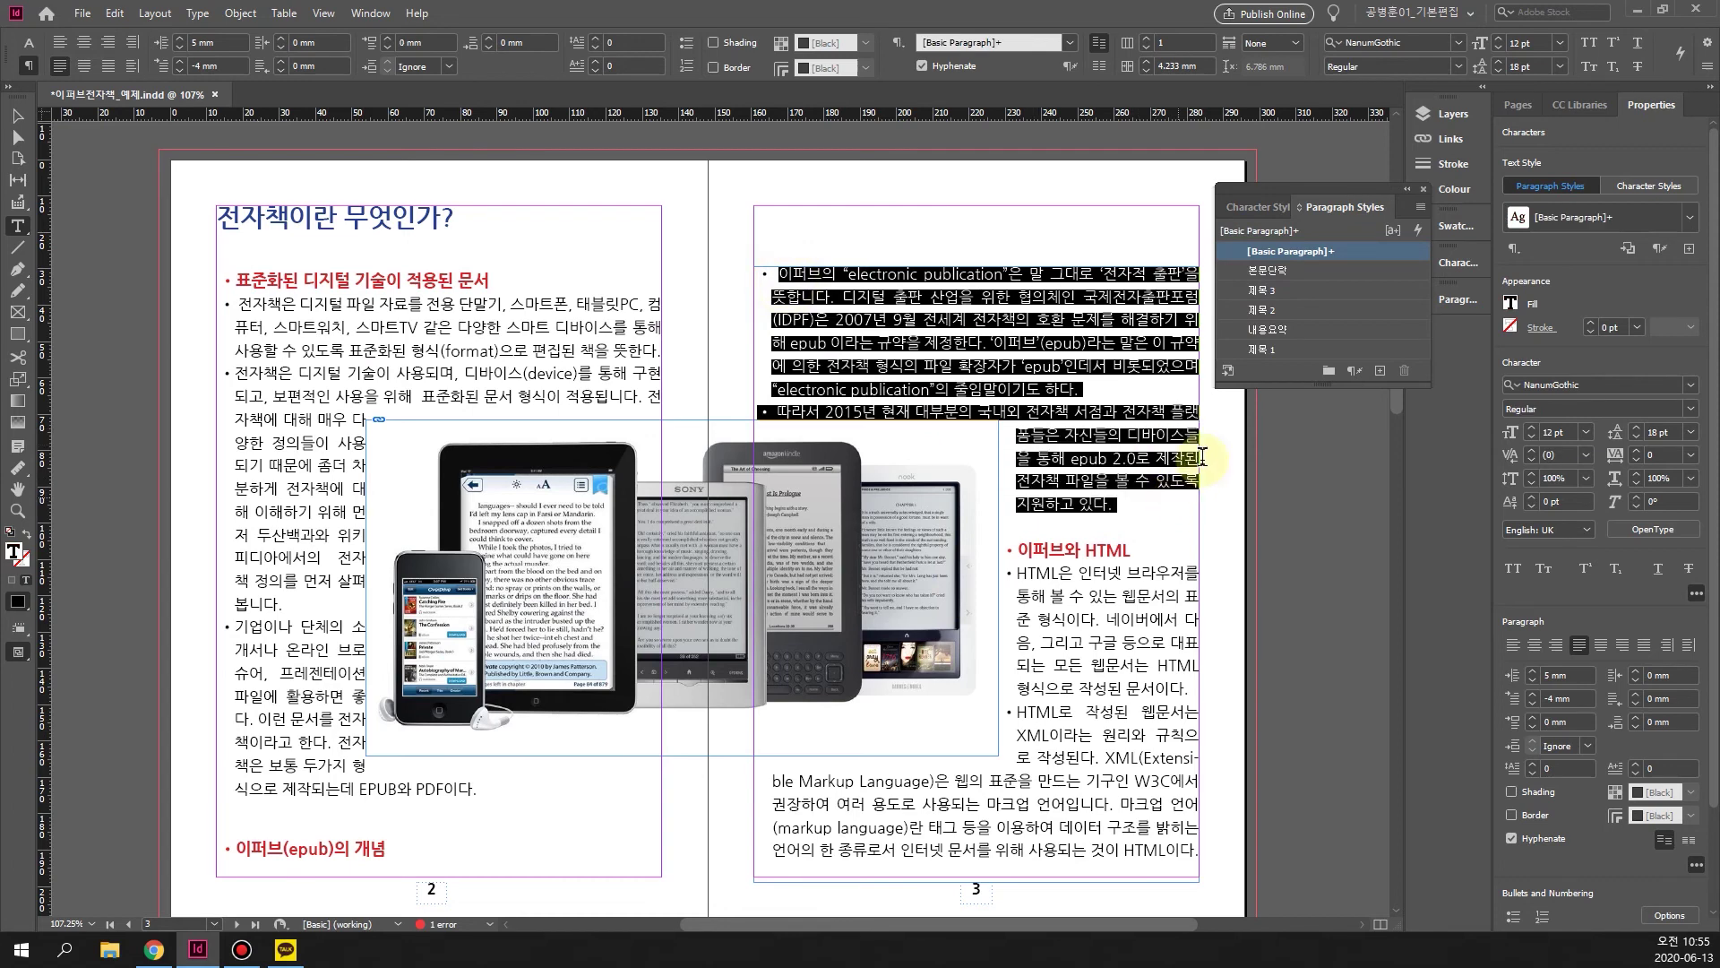
{"action": "left_click", "coordinate": [1276, 274]}
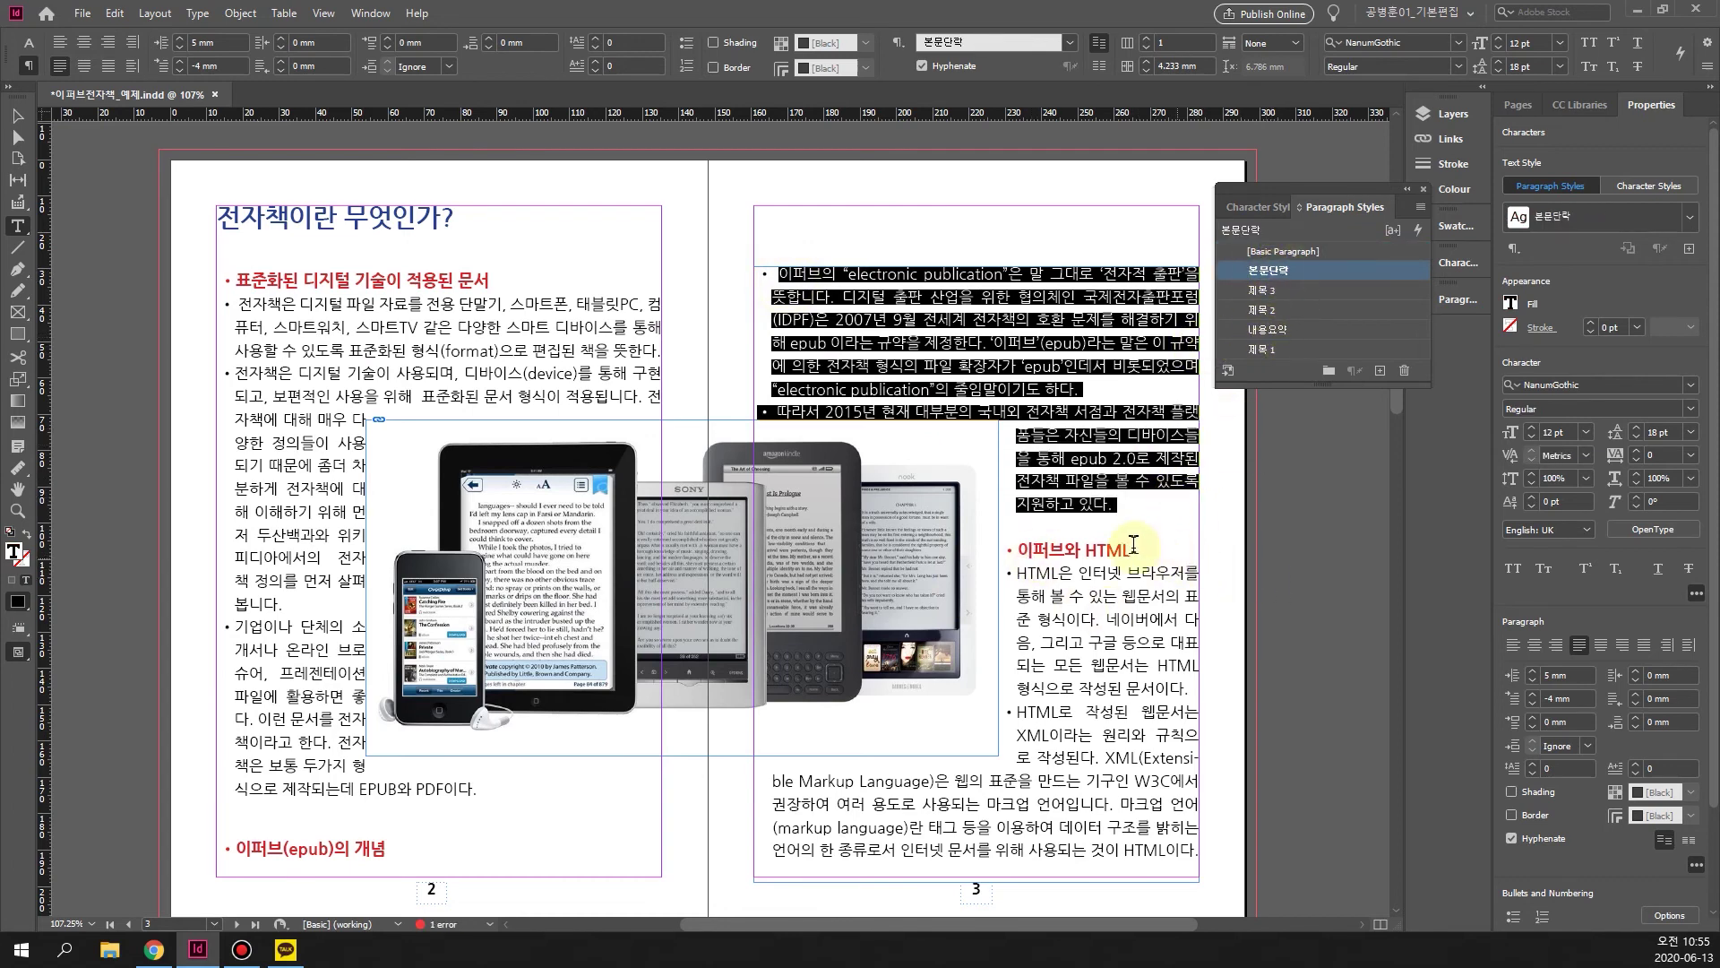
Apply the "제목 3" style to the "이퍼브와 HTML" subheading on page 3 and delete the empty line above it.
{"action": "left_click_drag", "start_coordinate": [1145, 549], "coordinate": [1005, 549]}
{"action": "left_click", "coordinate": [1265, 288]}
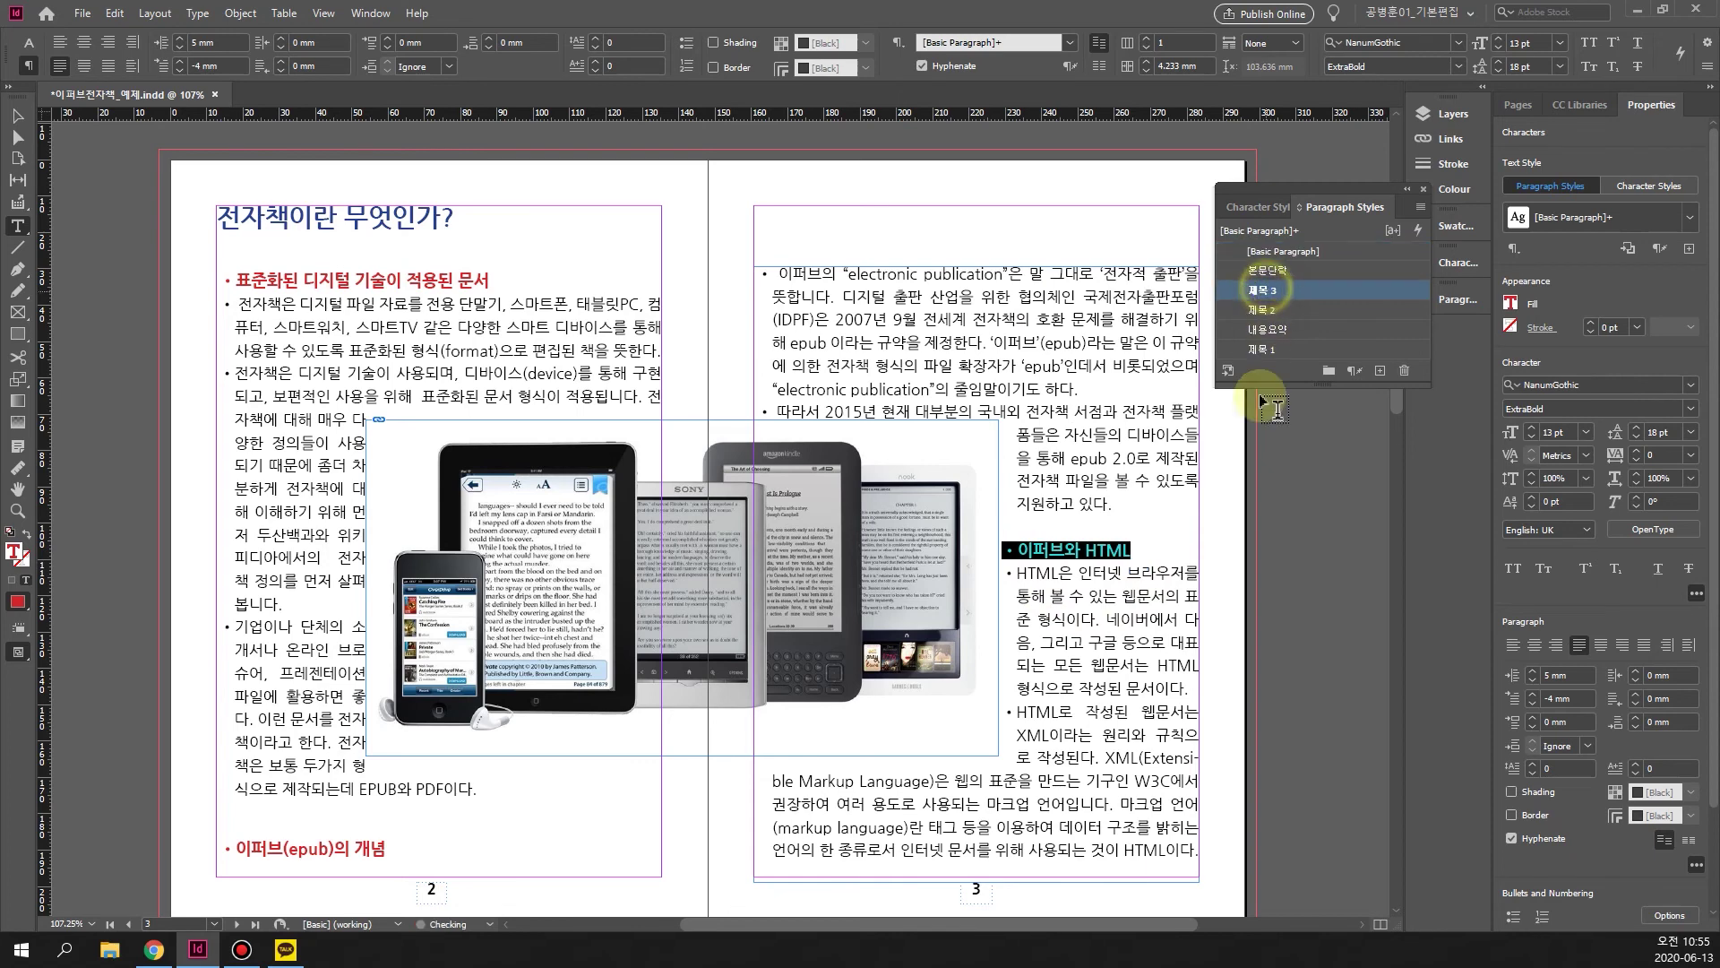
{"action": "left_click", "coordinate": [1010, 589]}
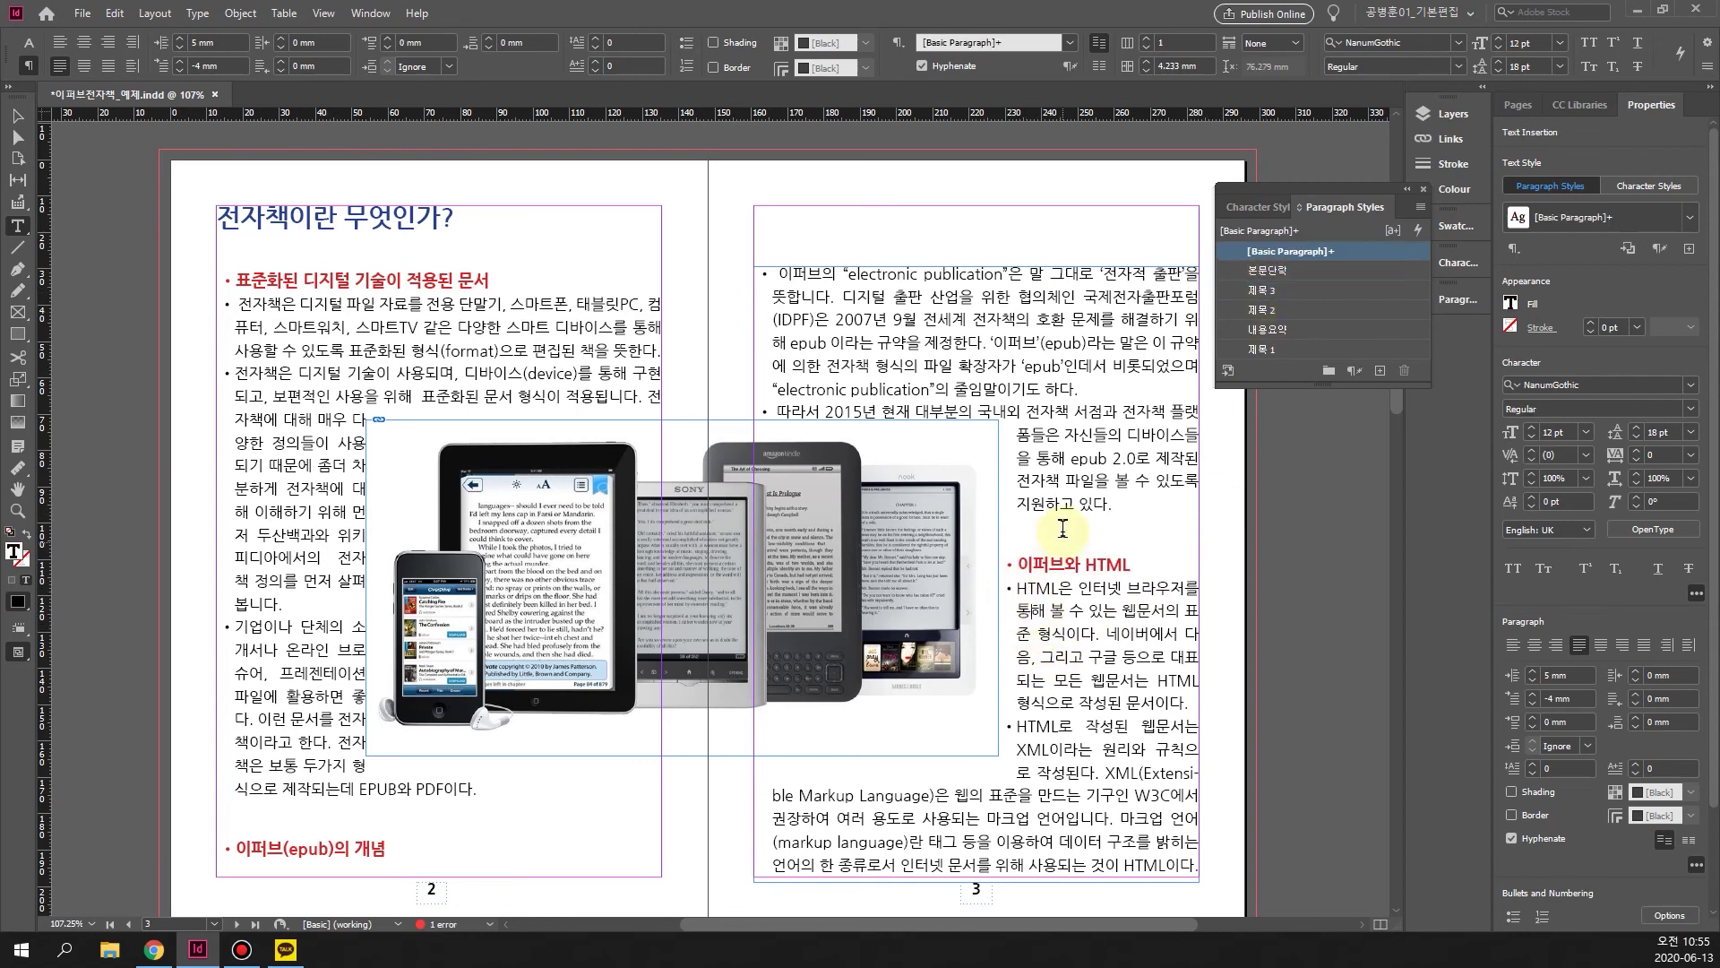
{"action": "key", "text": "Delete"}
Apply the "본문단락" style to the two body paragraphs under "이퍼브와 HTML".
{"action": "key", "text": "Down"}
{"action": "left_click", "coordinate": [1030, 876], "text": "shift"}
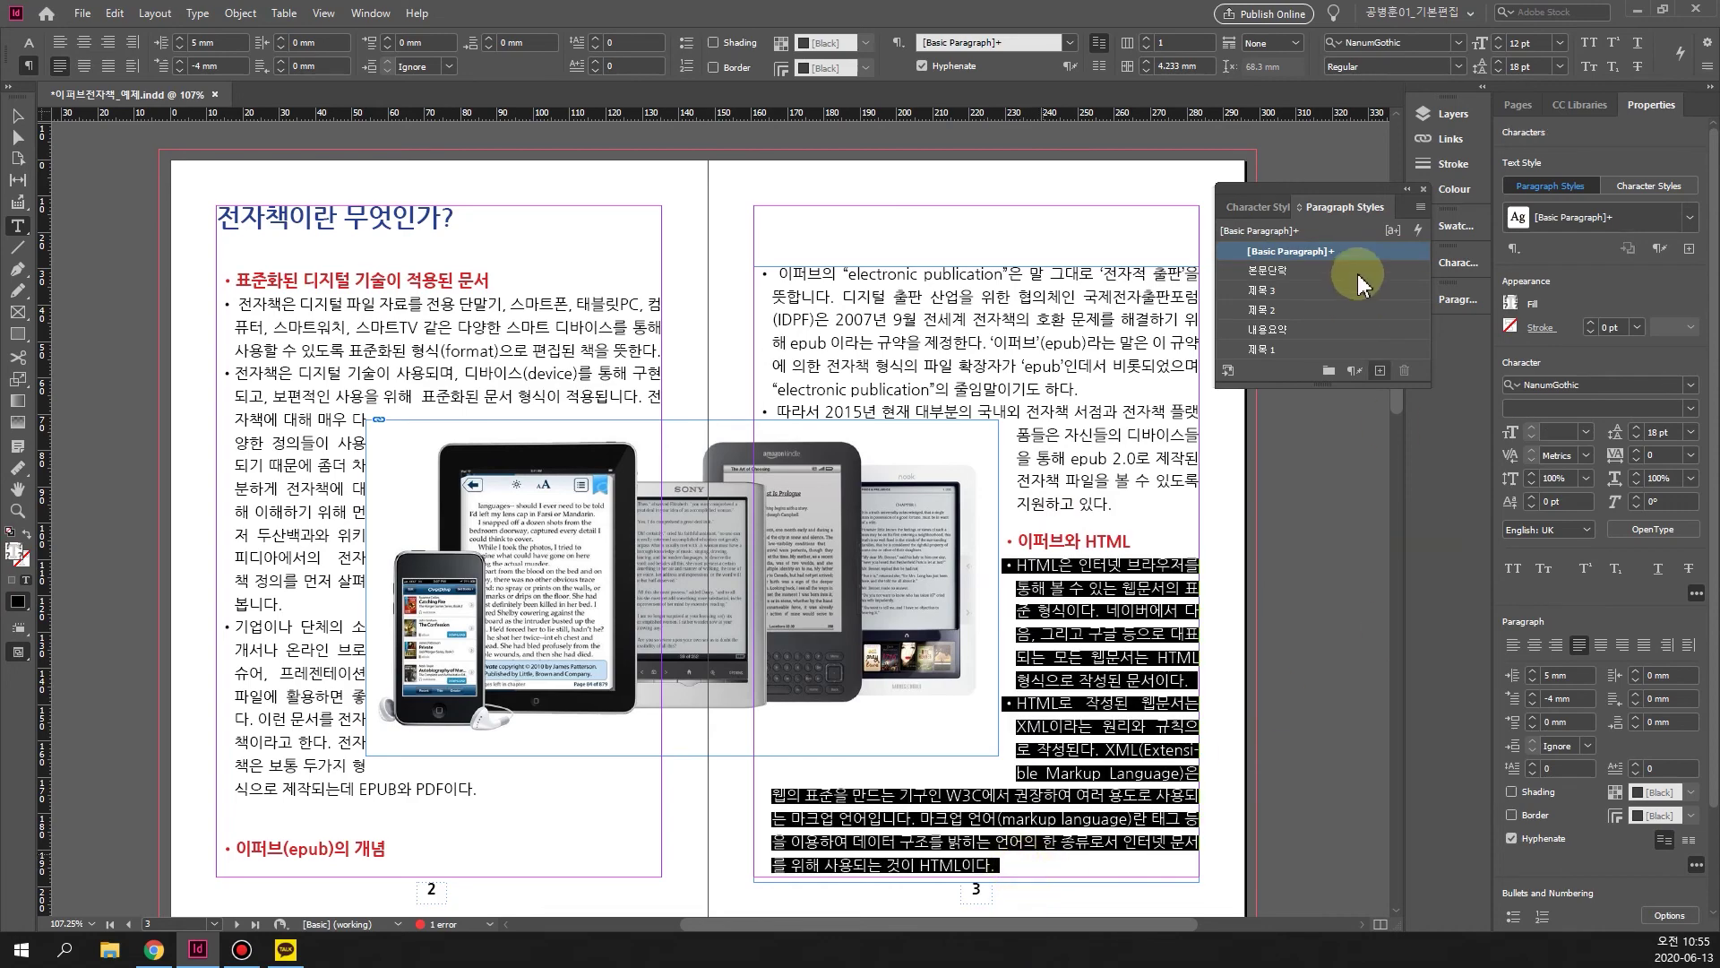
{"action": "left_click", "coordinate": [1287, 273]}
Delete the empty line above the "EPUB 전자책의 장점" title on page 4 and apply the "제목 2" style to the title.
{"action": "scroll", "coordinate": [811, 717], "scroll_direction": "down", "scroll_amount": 8}
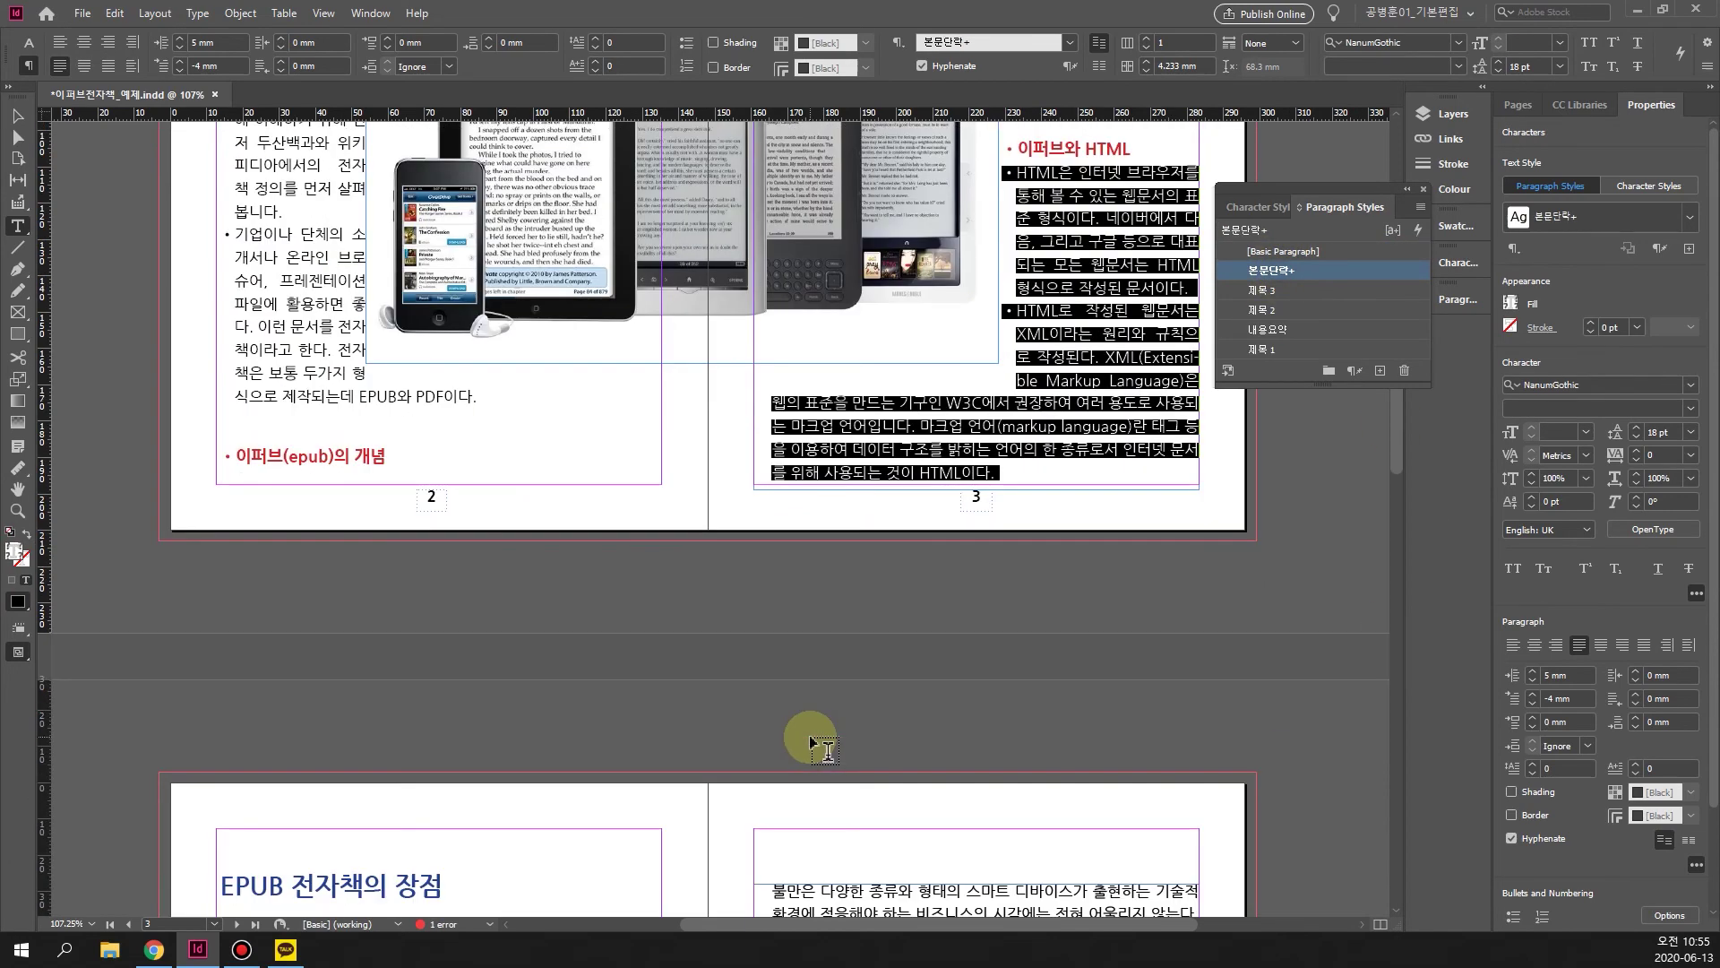
{"action": "left_click", "coordinate": [414, 488]}
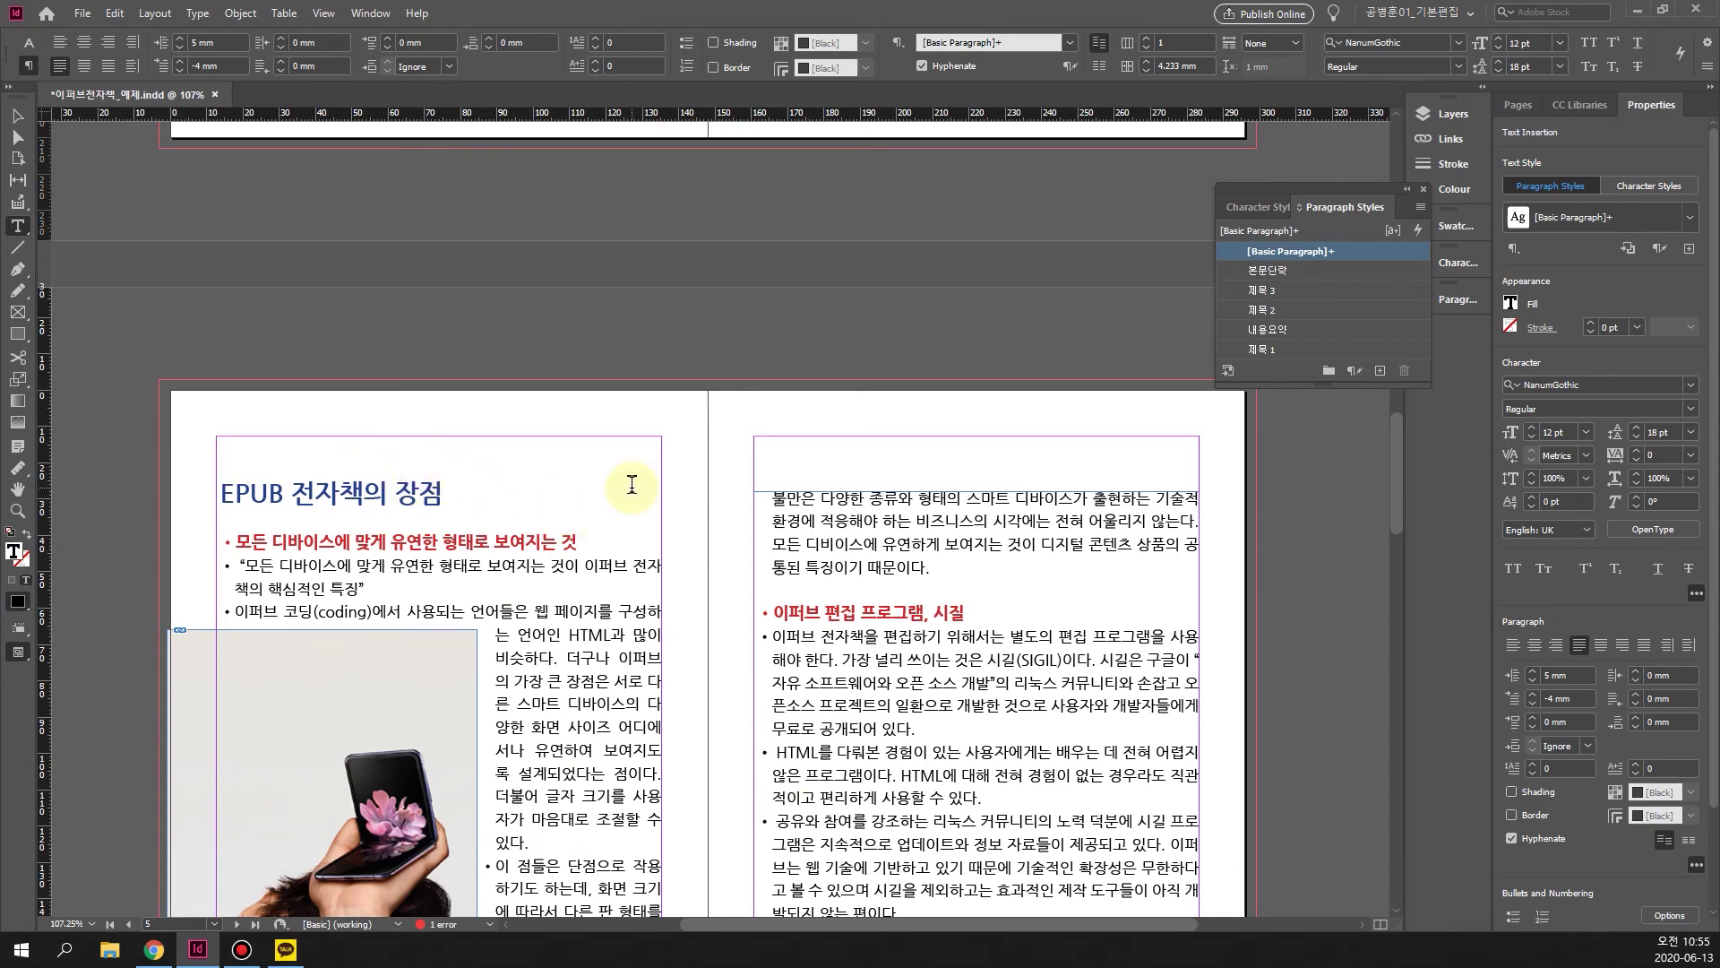
{"action": "key", "text": "Delete"}
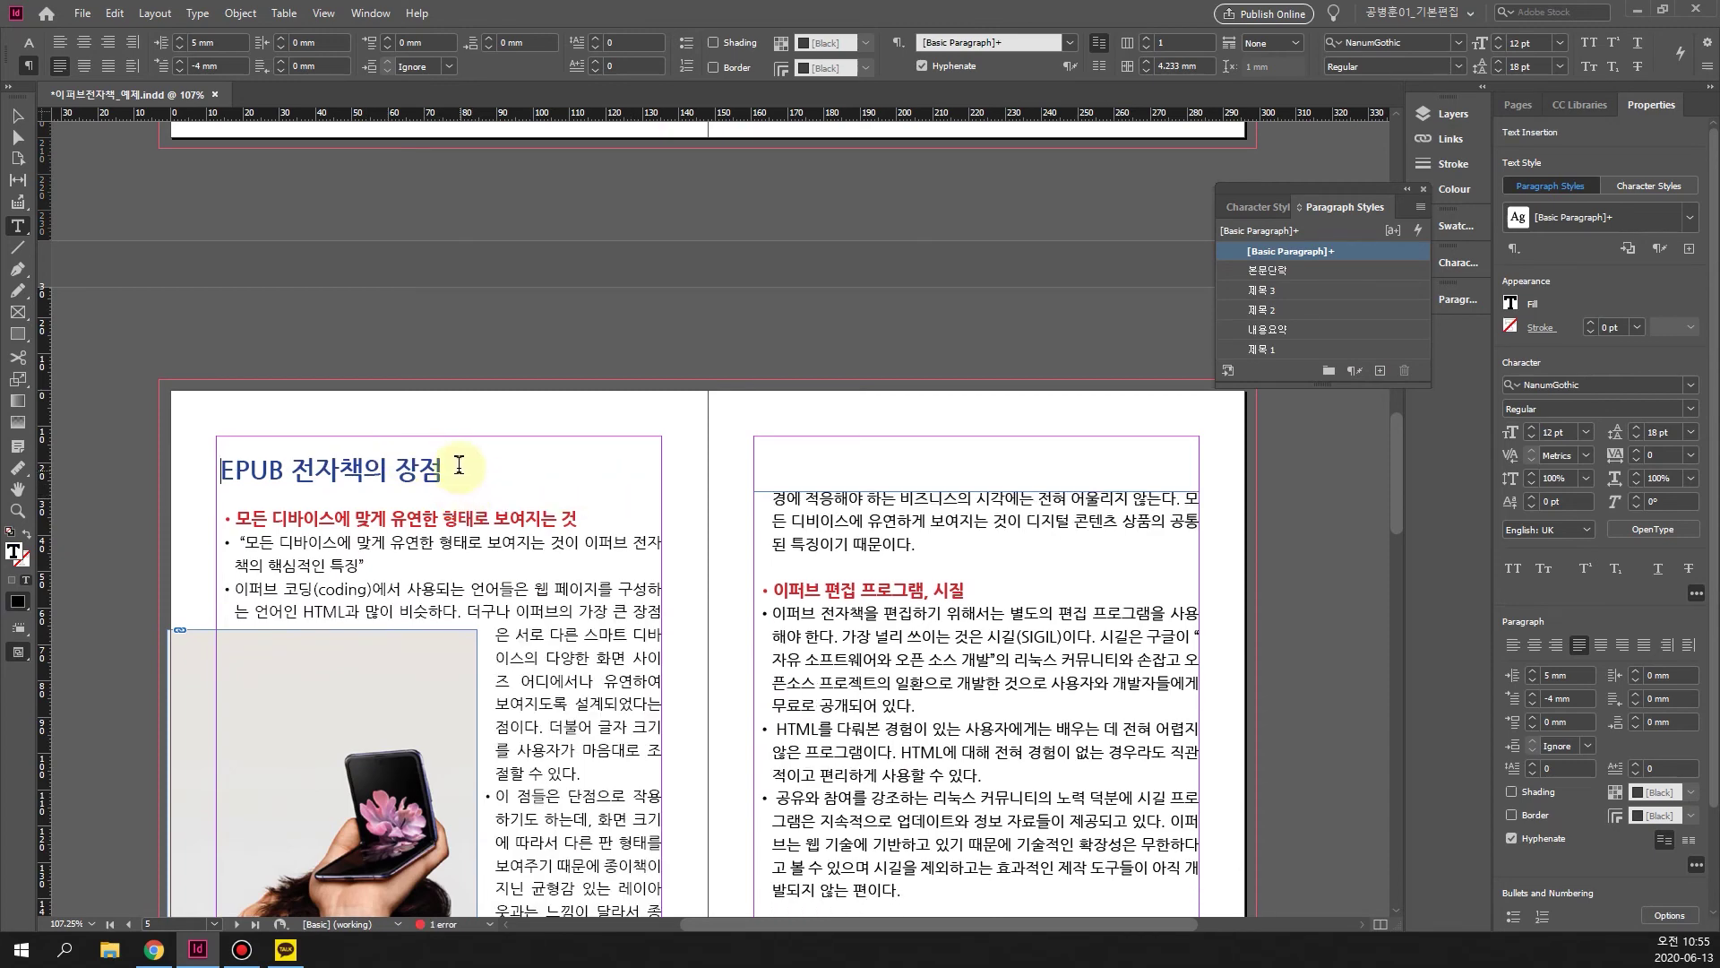
{"action": "triple_click", "coordinate": [455, 470]}
{"action": "left_click", "coordinate": [1301, 309]}
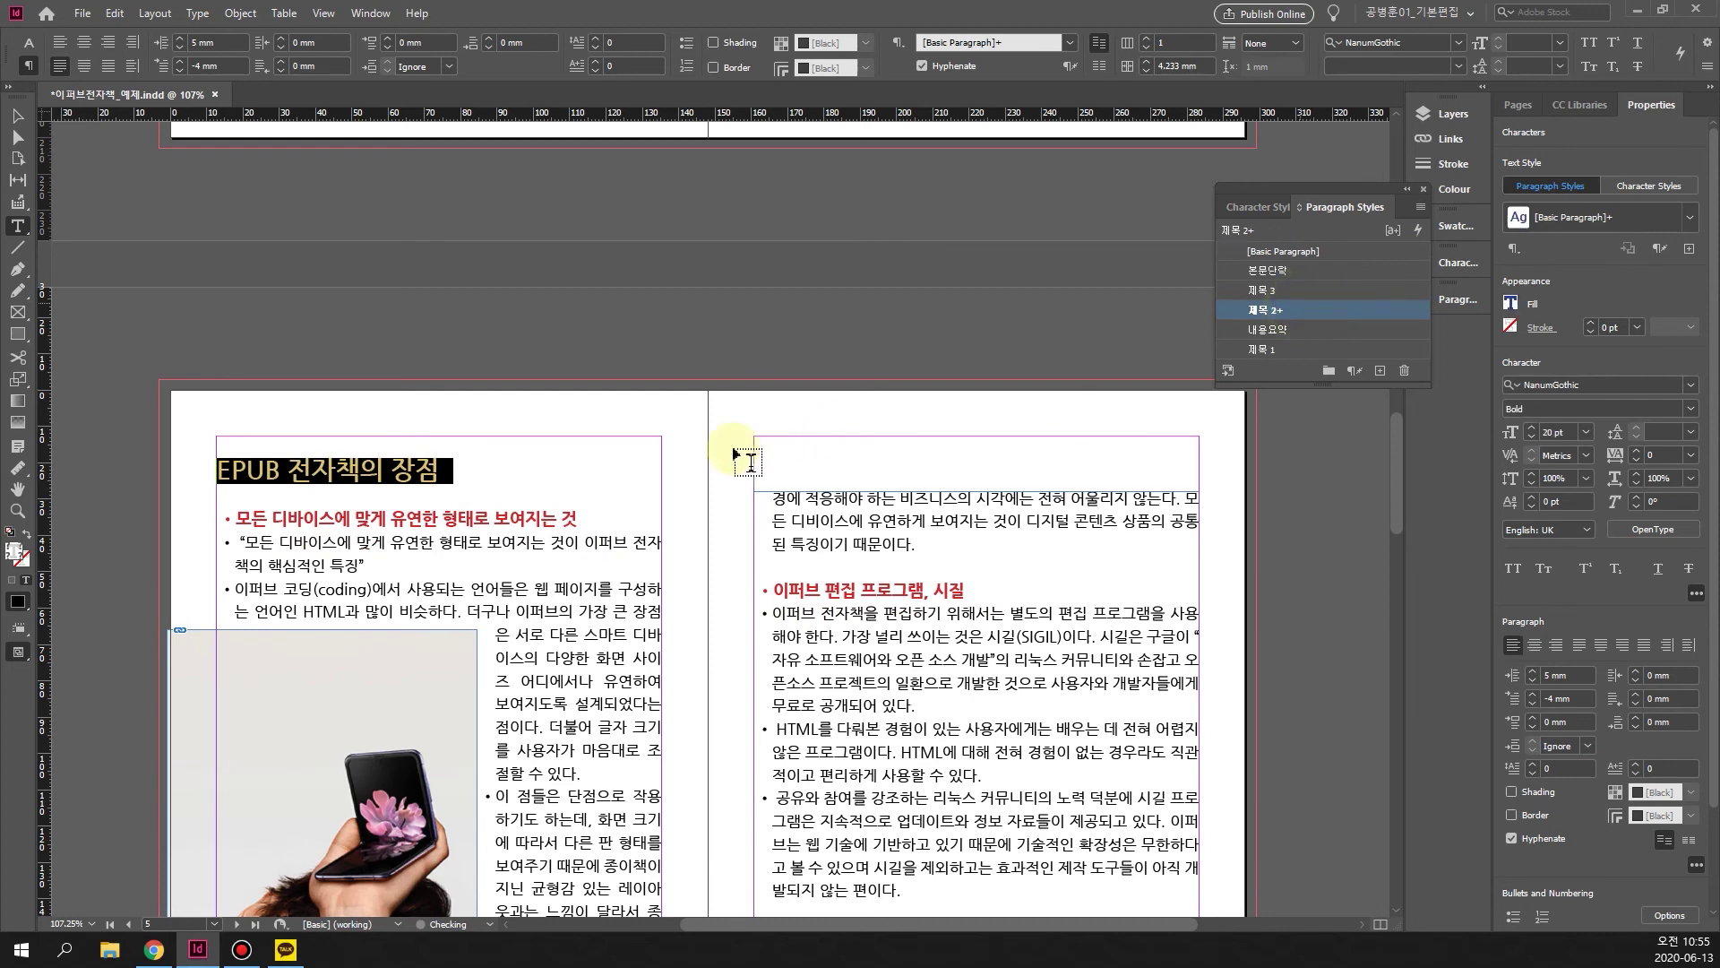
Apply the "제목 3" style to the first subheading under "EPUB 전자책의 장점" and remove the empty line above it.
{"action": "left_click", "coordinate": [436, 503]}
{"action": "left_click_drag", "start_coordinate": [587, 520], "coordinate": [216, 520]}
{"action": "left_click", "coordinate": [1263, 296]}
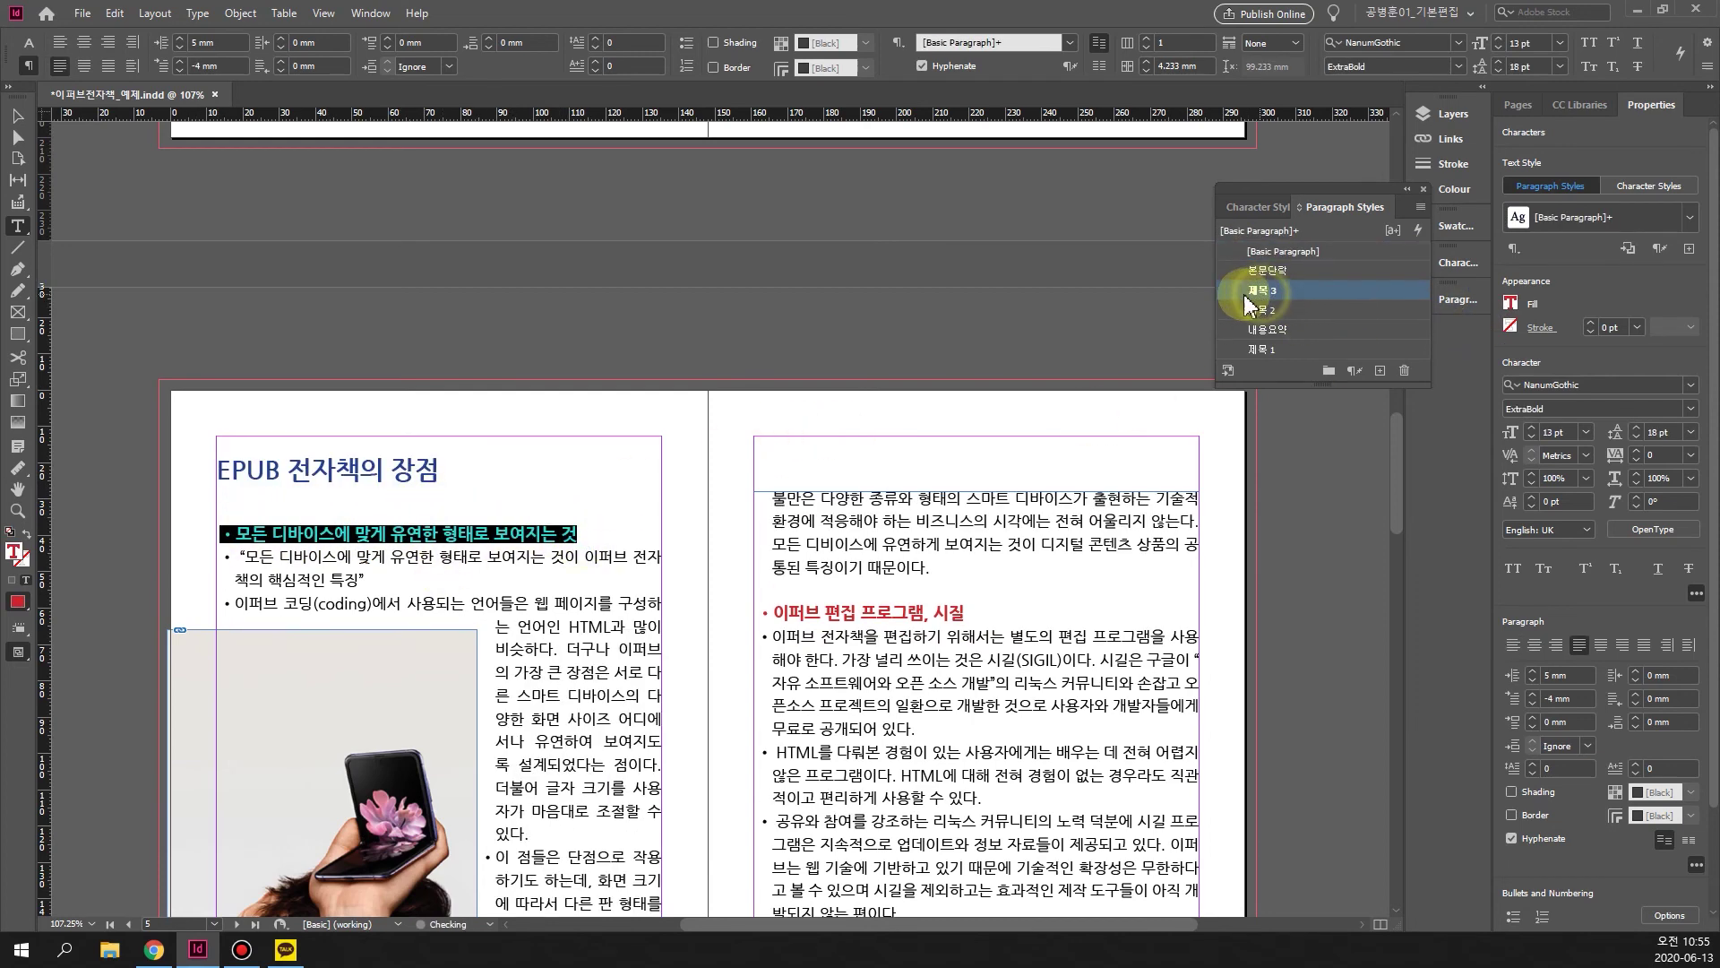
{"action": "left_click", "coordinate": [258, 496]}
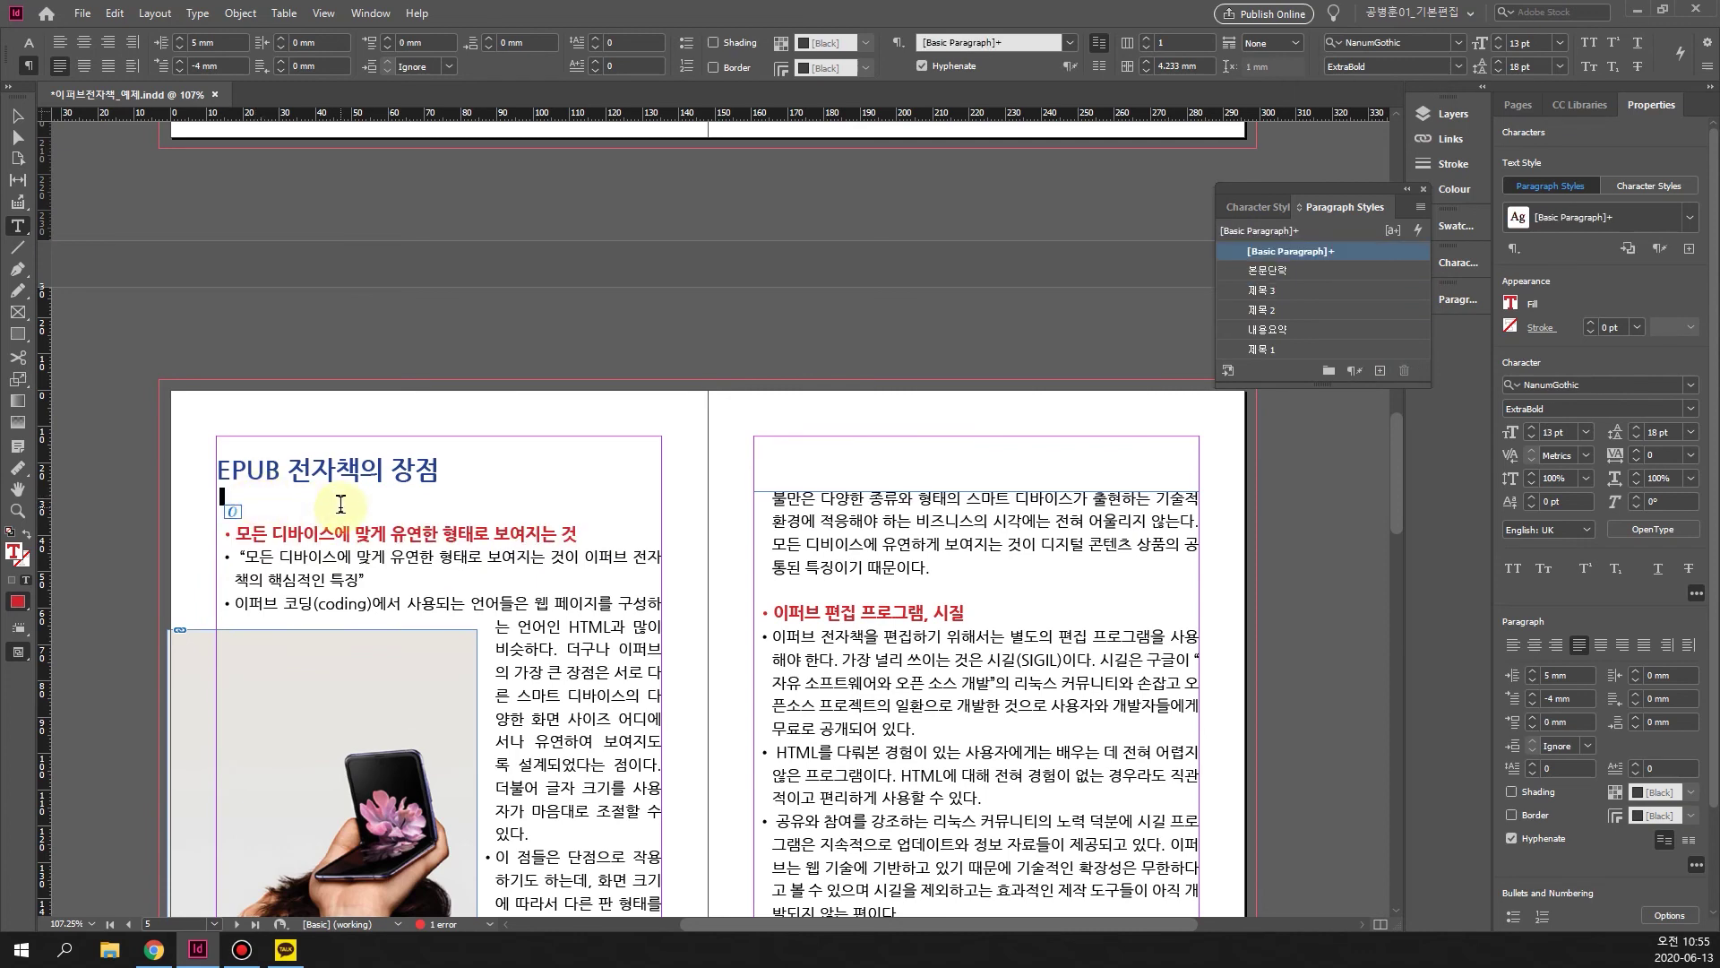
{"action": "key", "text": "BackSpace"}
Apply "본문단락" to the body text running from page 4 onto page 5 and "제목 3" to the "이퍼브 편집 프로그램, 시질" subheading.
{"action": "left_click_drag", "start_coordinate": [224, 538], "coordinate": [900, 553]}
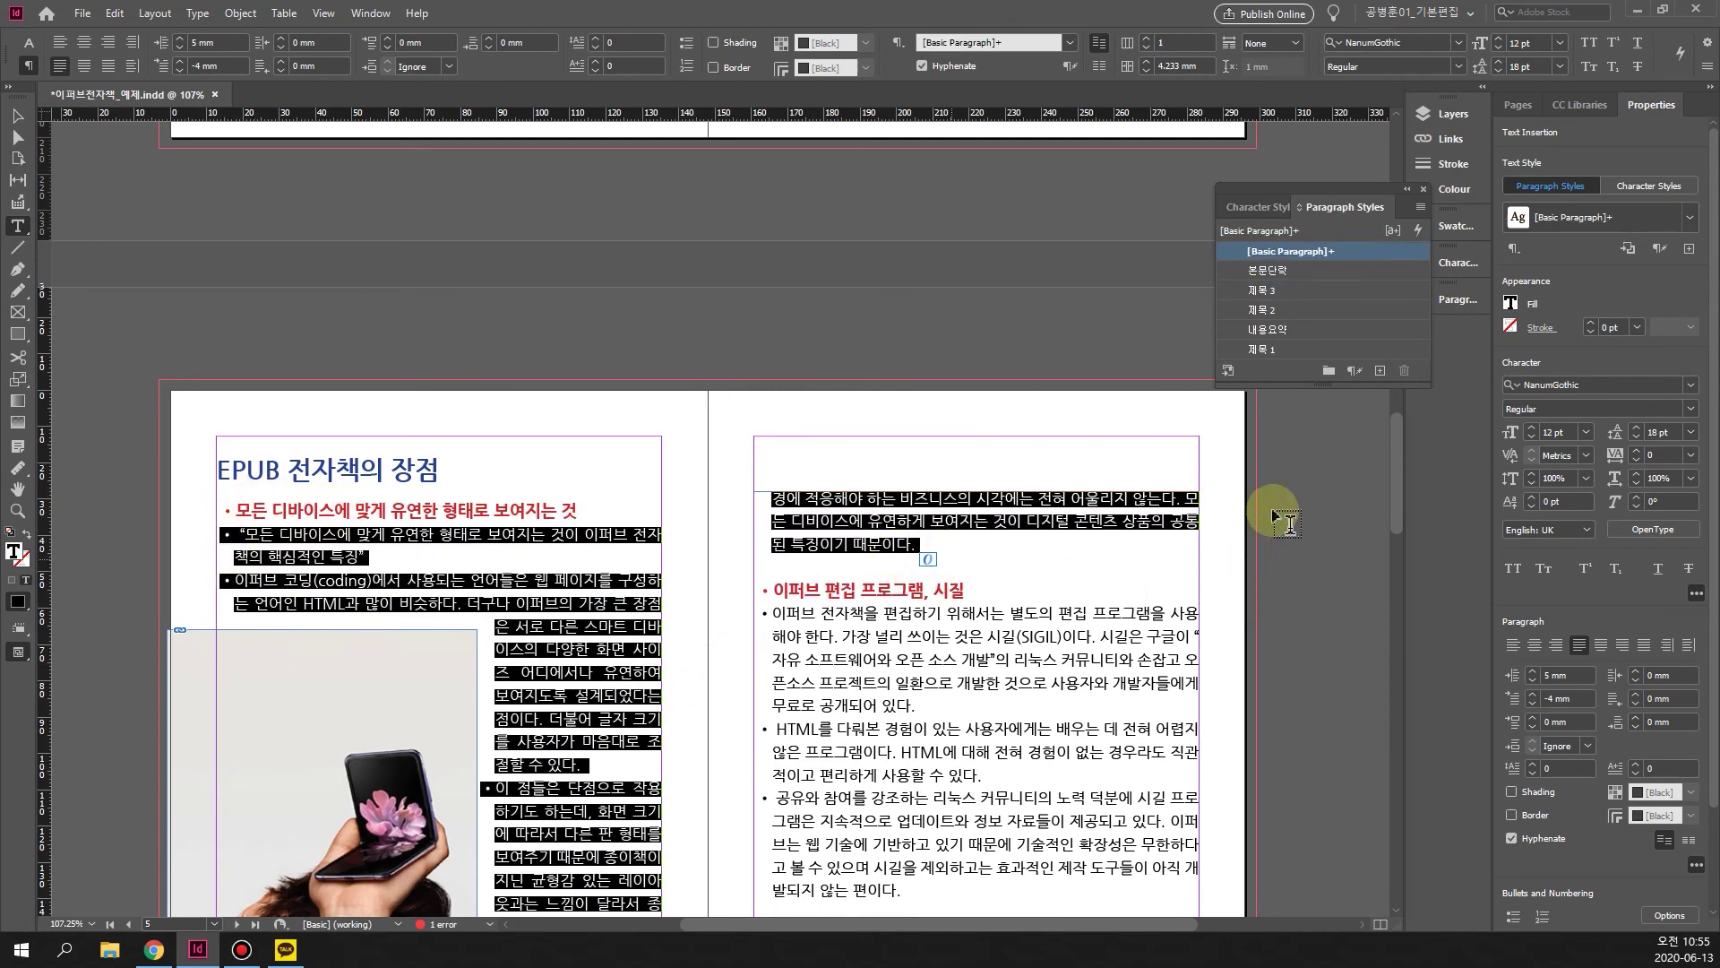
{"action": "left_click", "coordinate": [1268, 270]}
{"action": "left_click", "coordinate": [913, 589]}
{"action": "left_click_drag", "start_coordinate": [966, 589], "coordinate": [730, 594]}
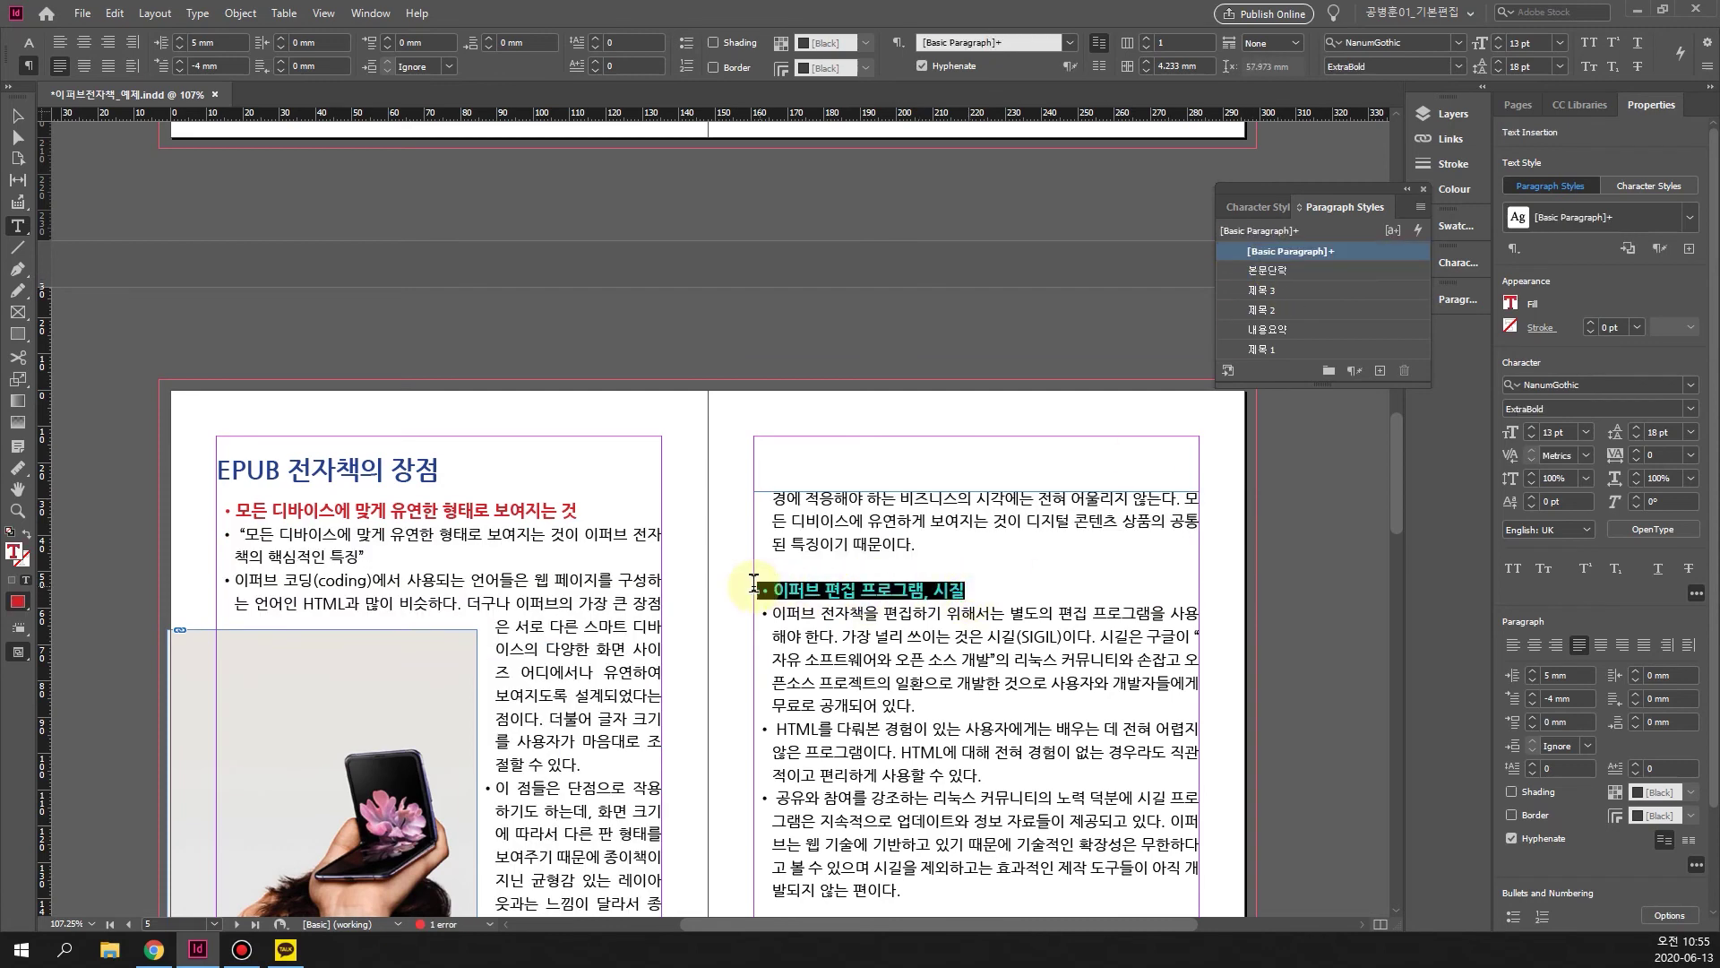
{"action": "left_click", "coordinate": [1270, 306]}
Apply "본문단락" to the paragraphs under "이퍼브 편집 프로그램, 시질" and "제목 3" to the "시질 프로그램 다운로드 하는 곳" subheading.
{"action": "left_click", "coordinate": [768, 637]}
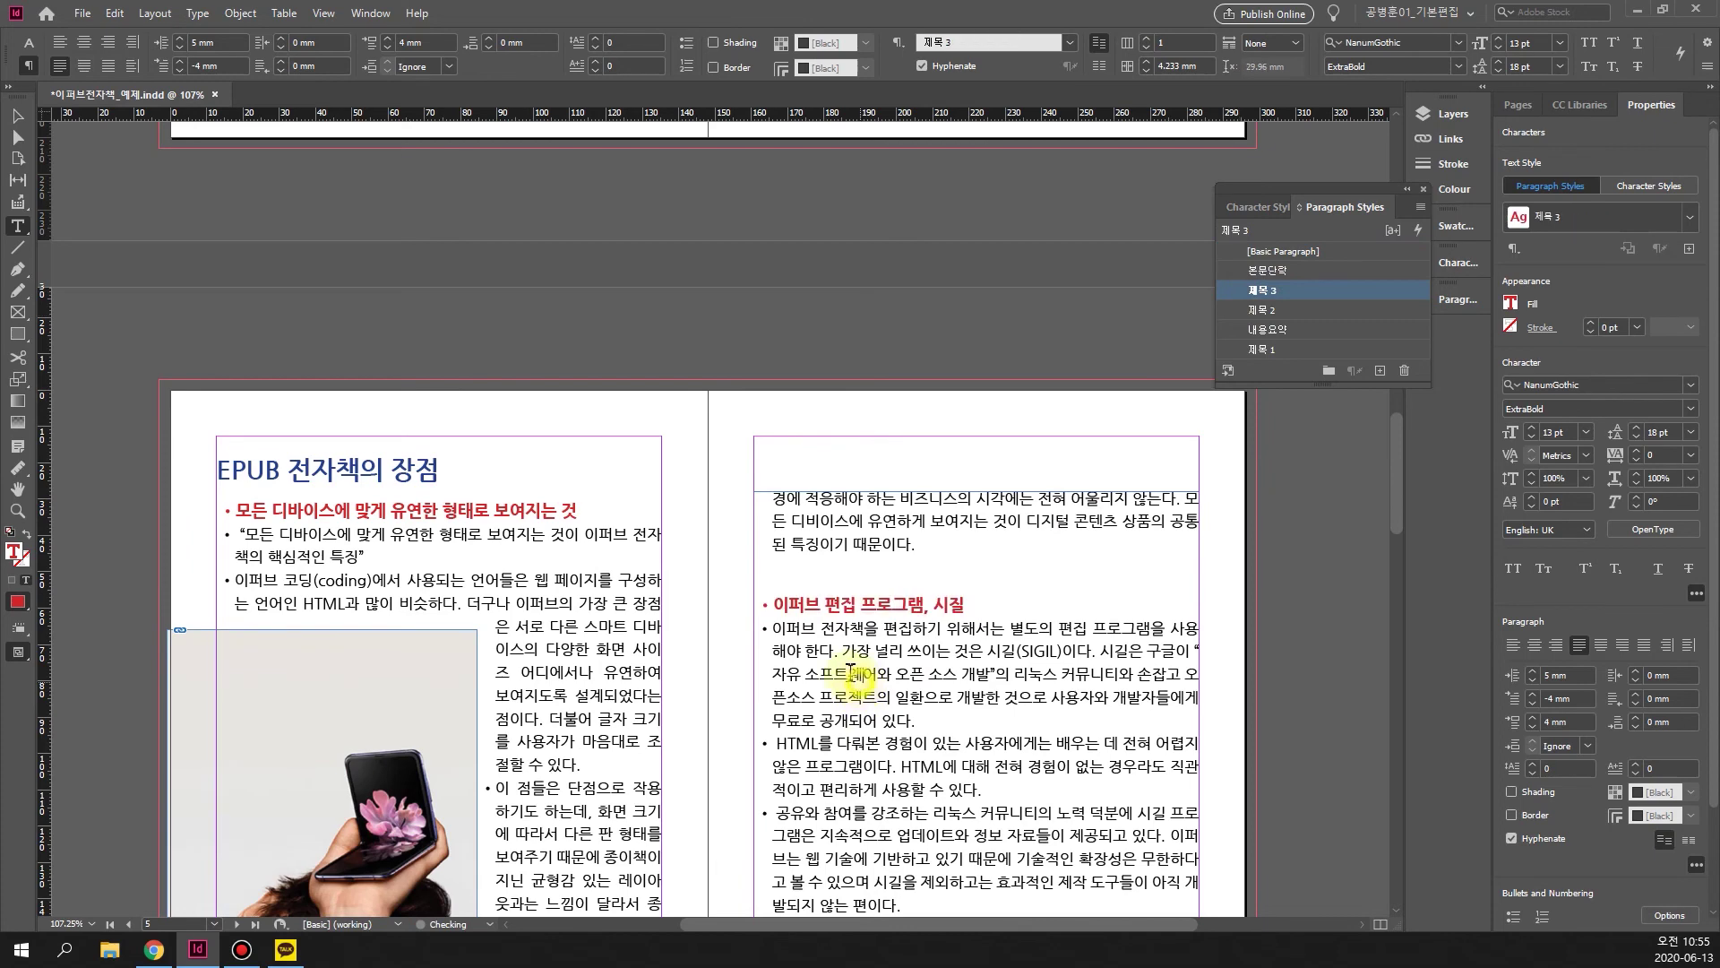
{"action": "left_click_drag", "start_coordinate": [763, 635], "coordinate": [936, 384]}
{"action": "left_click", "coordinate": [1268, 269]}
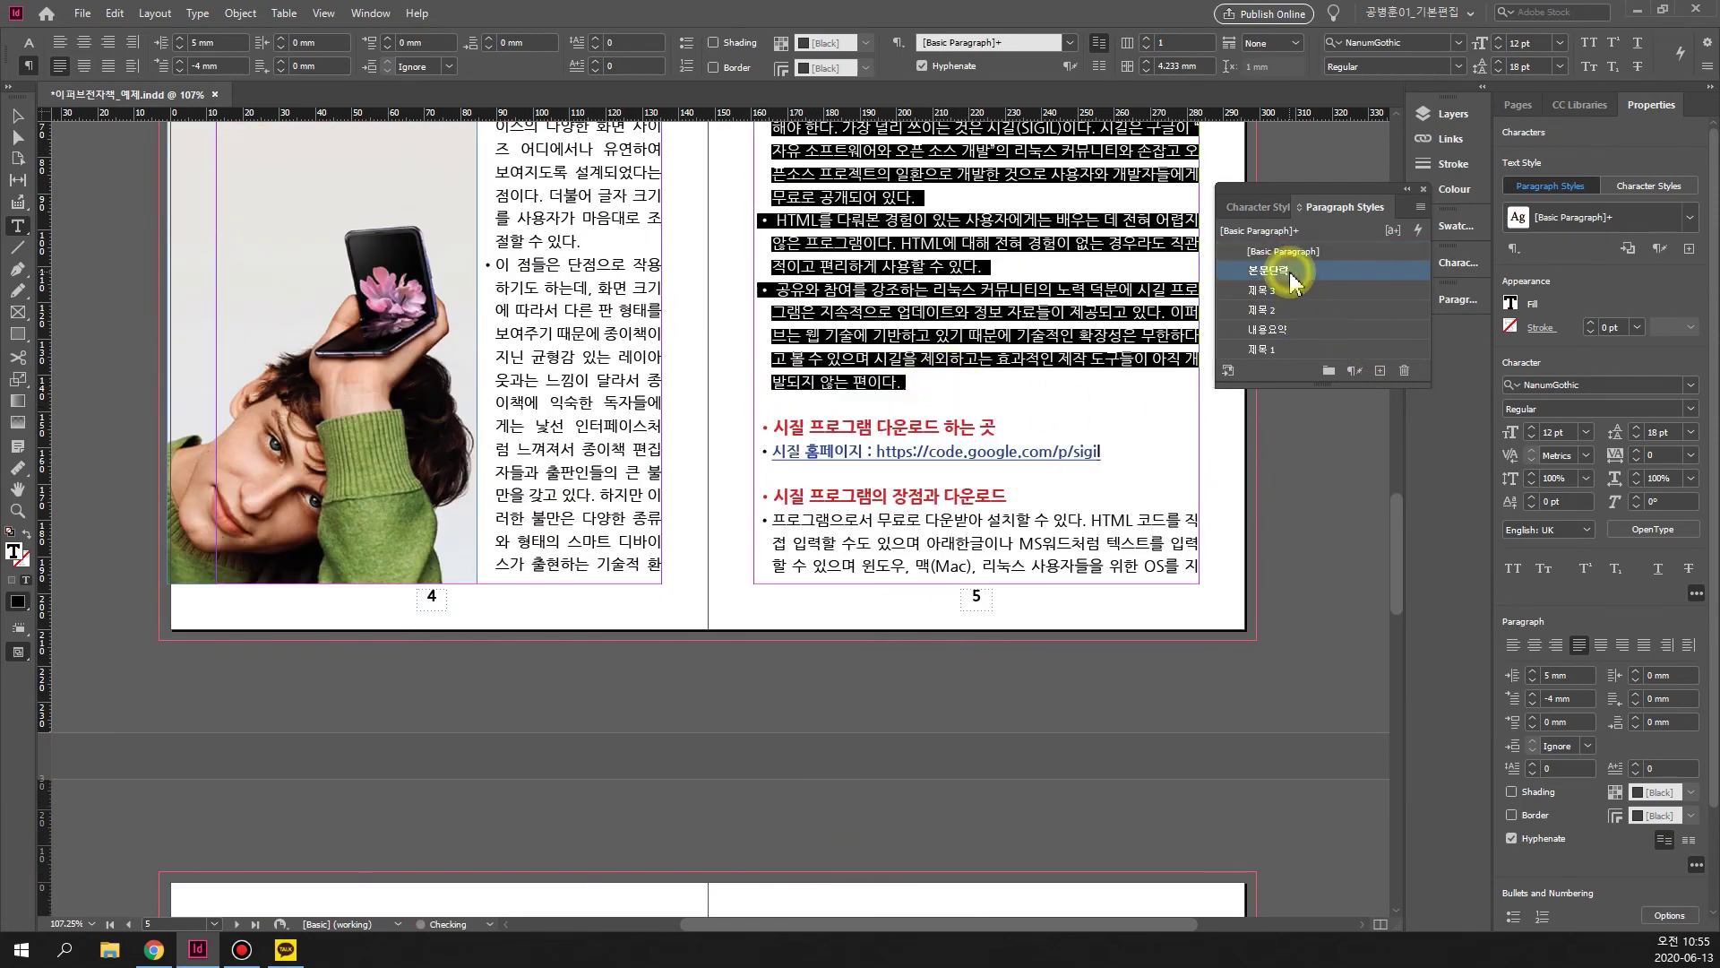
{"action": "left_click_drag", "start_coordinate": [994, 428], "coordinate": [730, 430]}
{"action": "left_click", "coordinate": [1280, 292]}
Apply "본문단락" to the Sigil homepage link line and "제목 3" to the "시질 프로그램의 장점과 다운로드" subheading.
{"action": "left_click_drag", "start_coordinate": [1101, 466], "coordinate": [766, 472]}
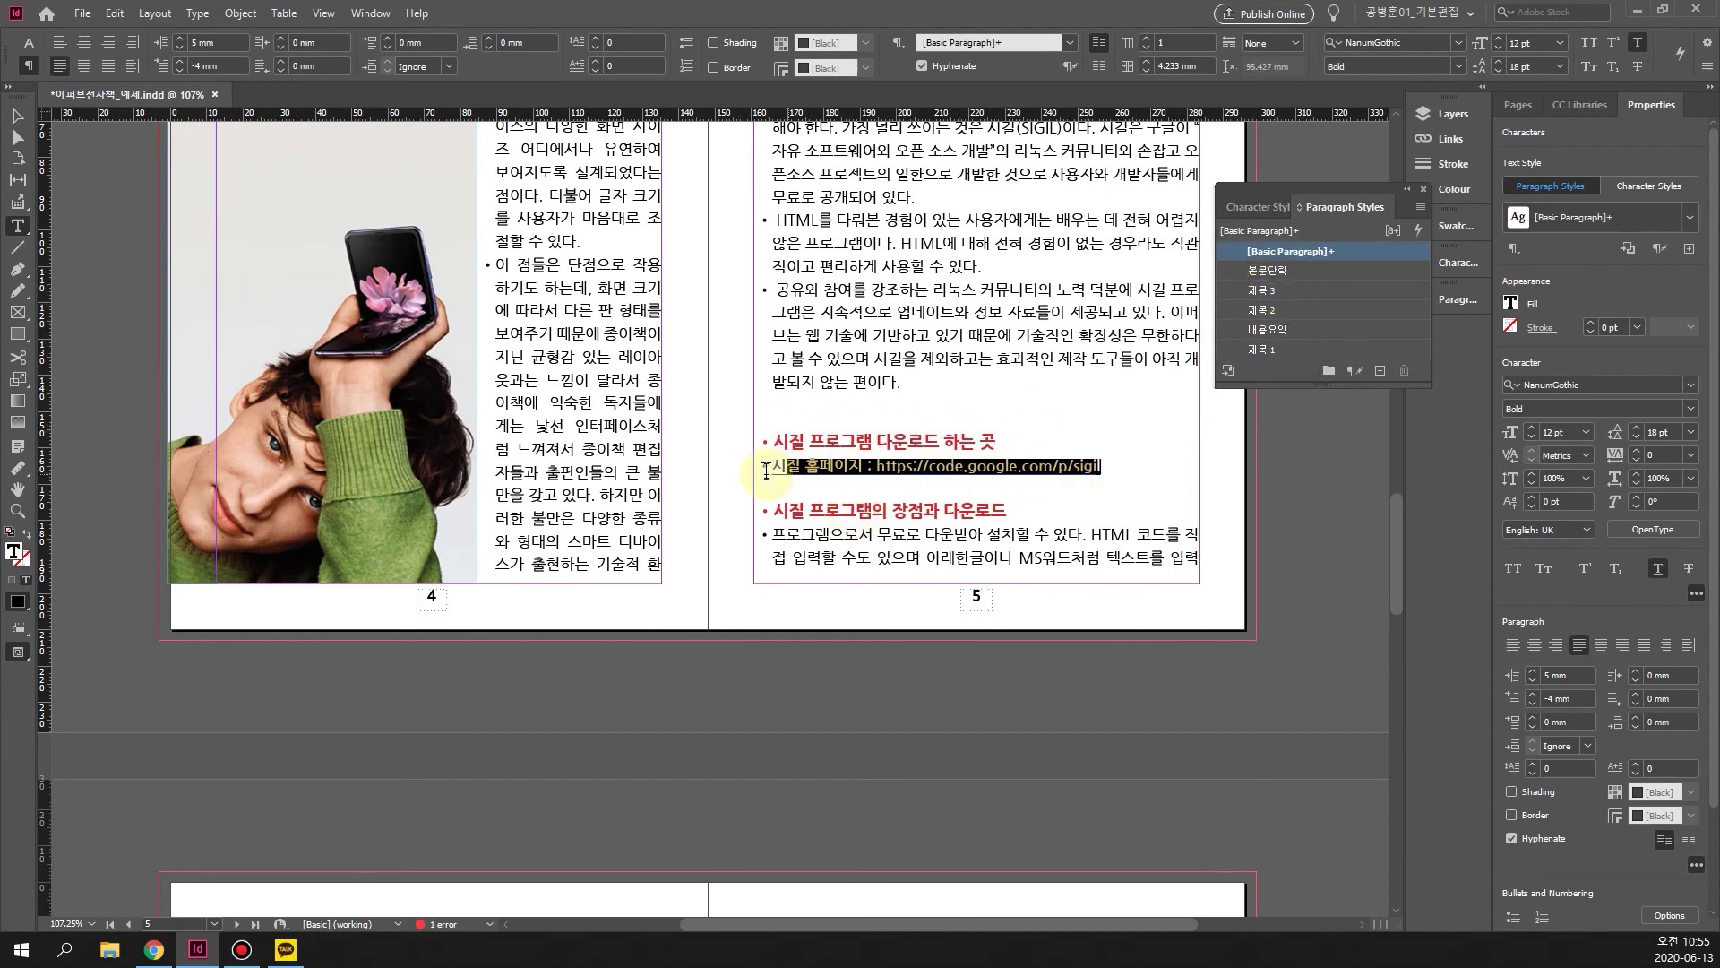
{"action": "left_click", "coordinate": [1268, 270]}
{"action": "left_click", "coordinate": [936, 487]}
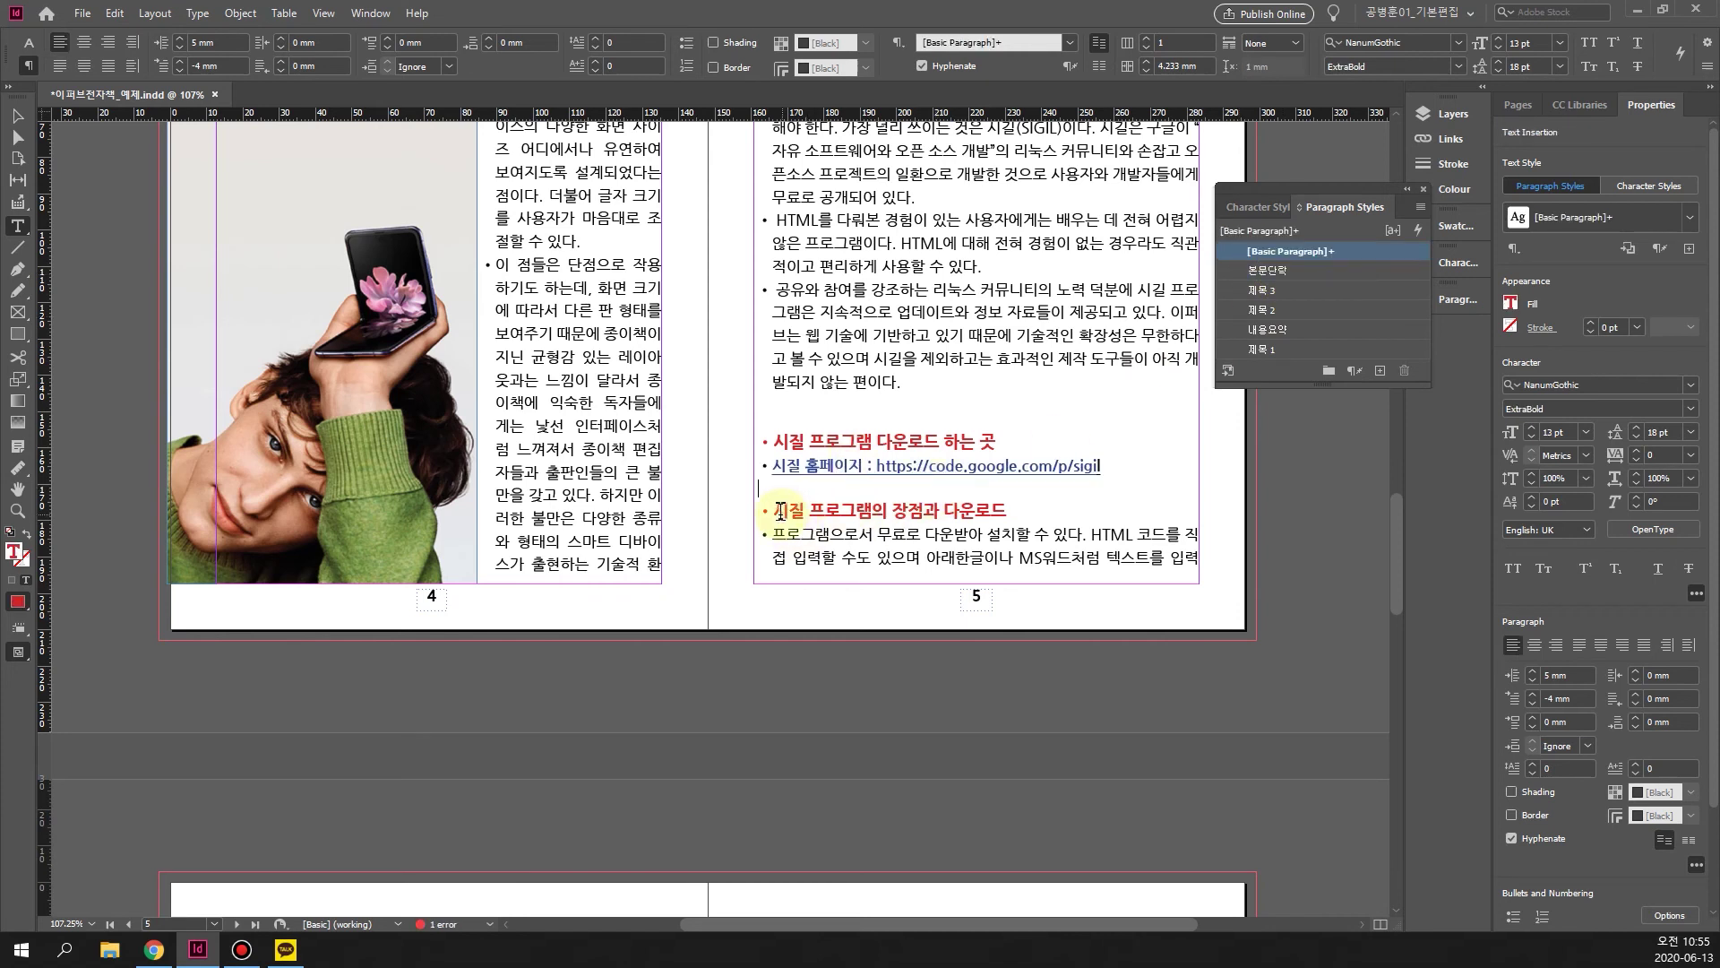
{"action": "left_click_drag", "start_coordinate": [1007, 508], "coordinate": [757, 513]}
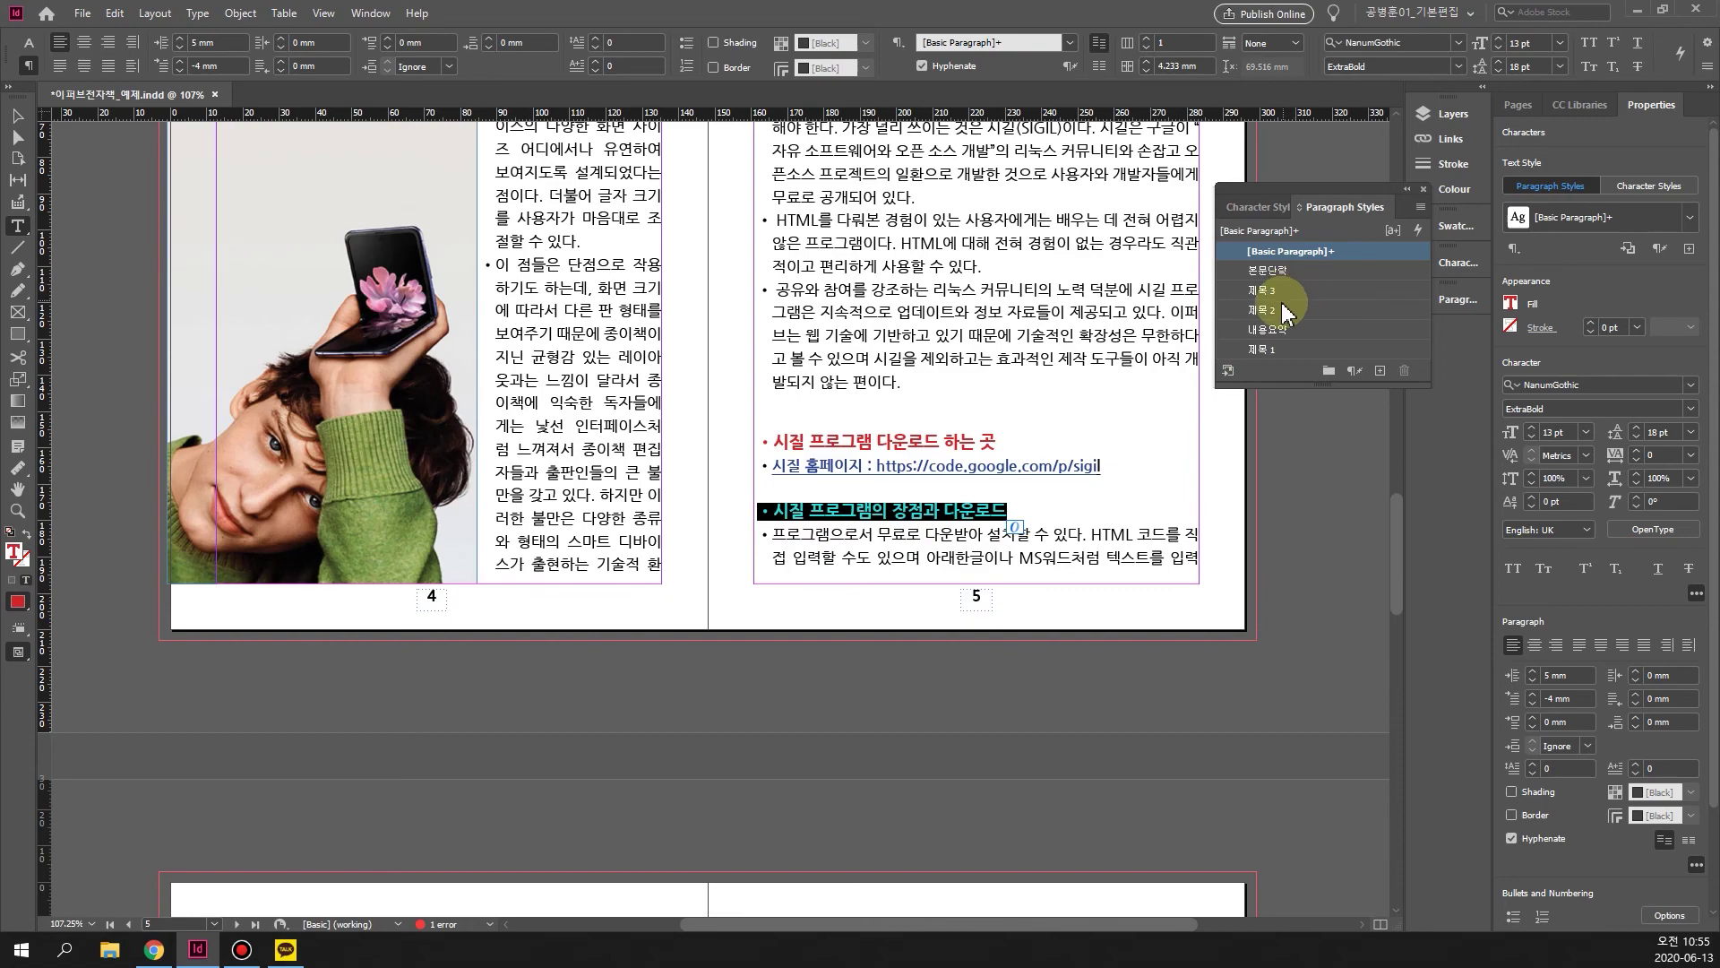
{"action": "left_click", "coordinate": [1272, 292]}
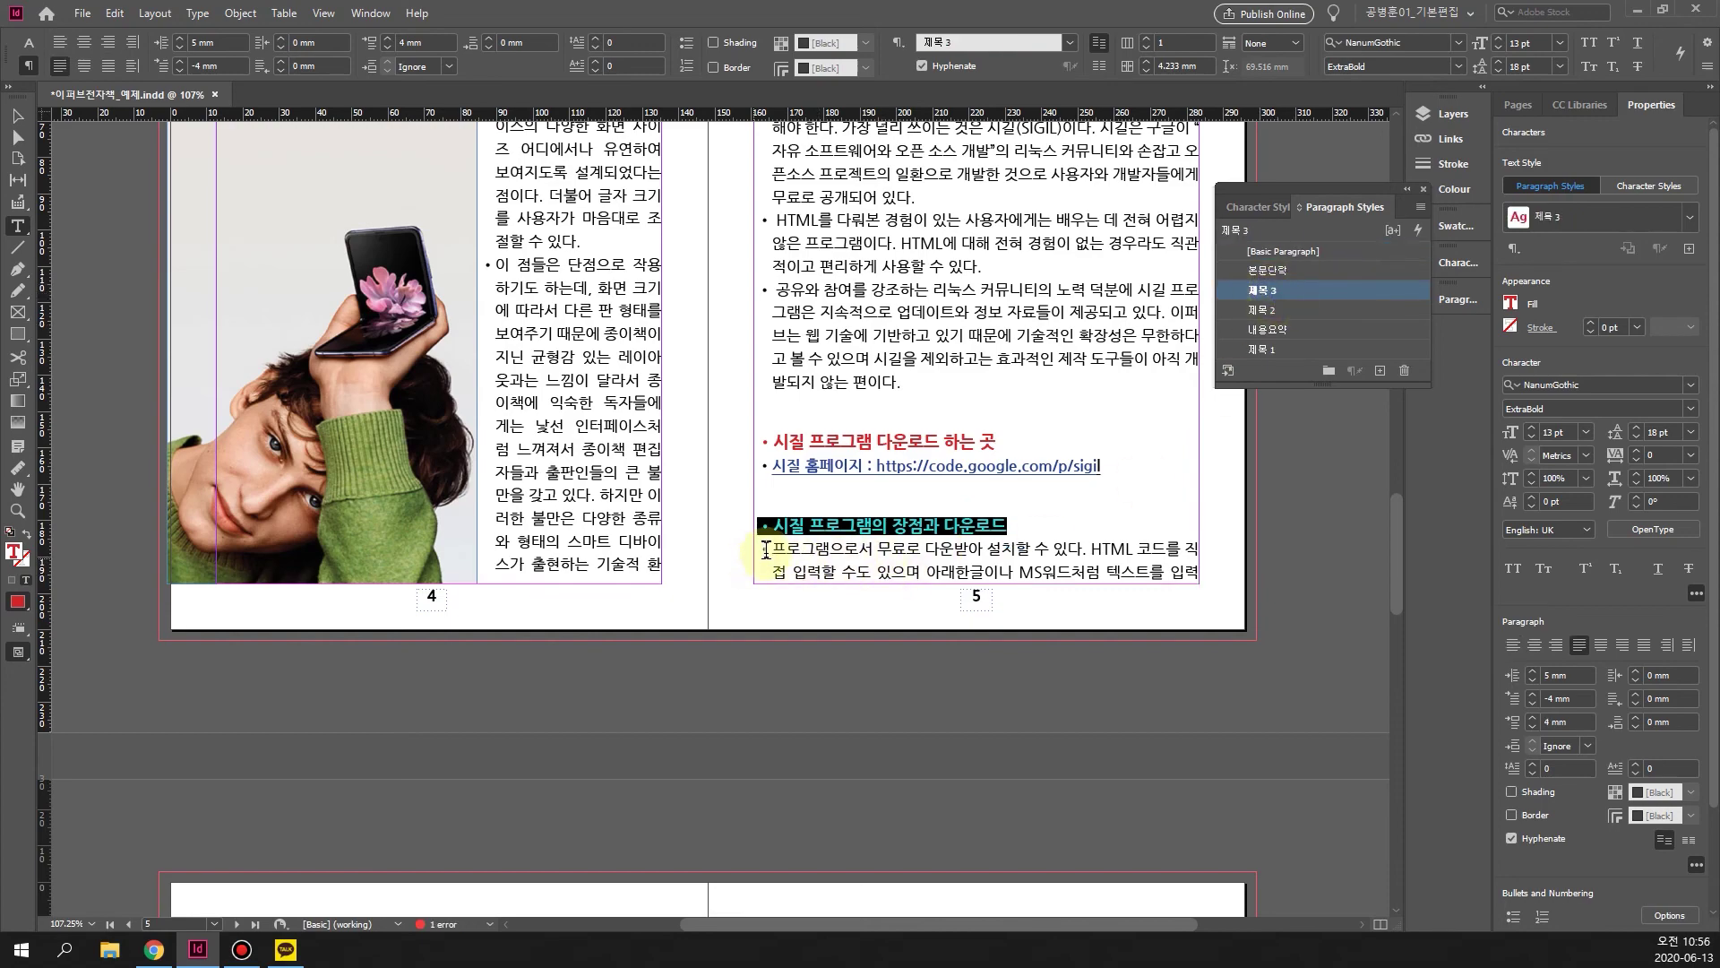
Apply the "본문단락" style to the body text from below "시질 프로그램의 장점과 다운로드" to just before "이퍼브3.0" on page 6.
{"action": "left_click_drag", "start_coordinate": [766, 549], "coordinate": [760, 549]}
{"action": "scroll", "coordinate": [800, 683], "scroll_direction": "down", "scroll_amount": 2}
{"action": "scroll", "coordinate": [809, 712], "scroll_direction": "down", "scroll_amount": 3}
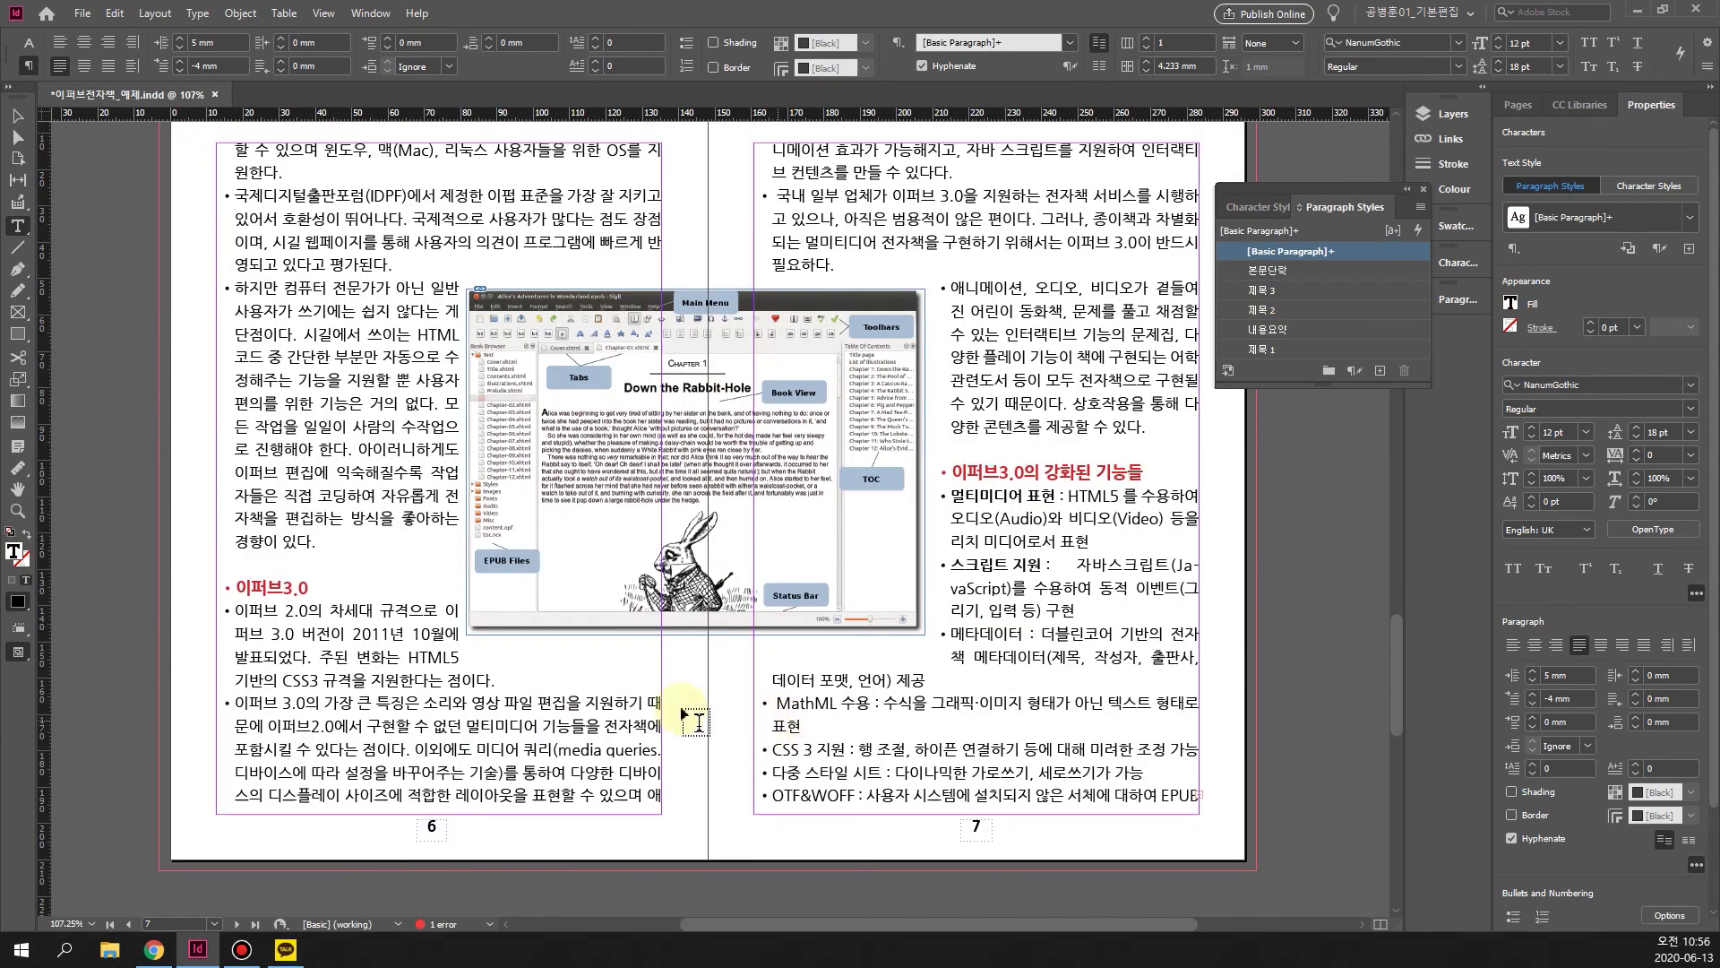
{"action": "left_click", "coordinate": [320, 541]}
{"action": "key", "text": "ctrl+shift+Home"}
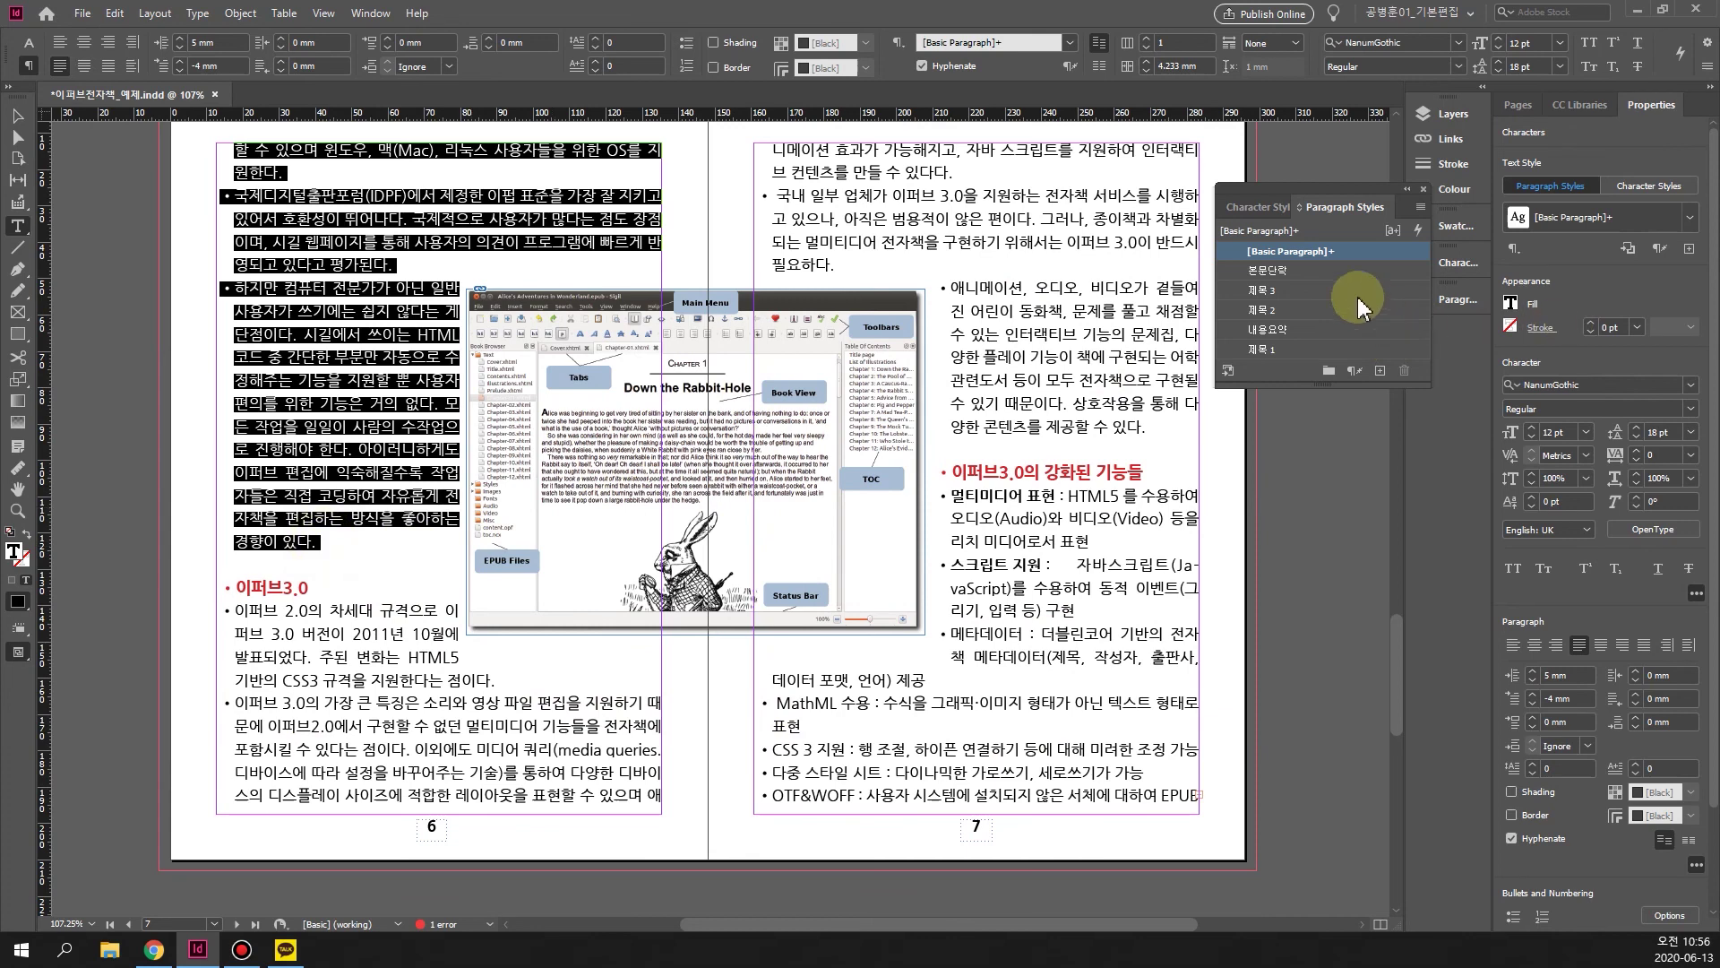
{"action": "left_click", "coordinate": [1294, 270]}
Apply "제목 3" to the "이퍼브3.0" subheading on page 6 and "본문단락" to its body text running onto page 7.
{"action": "triple_click", "coordinate": [343, 589]}
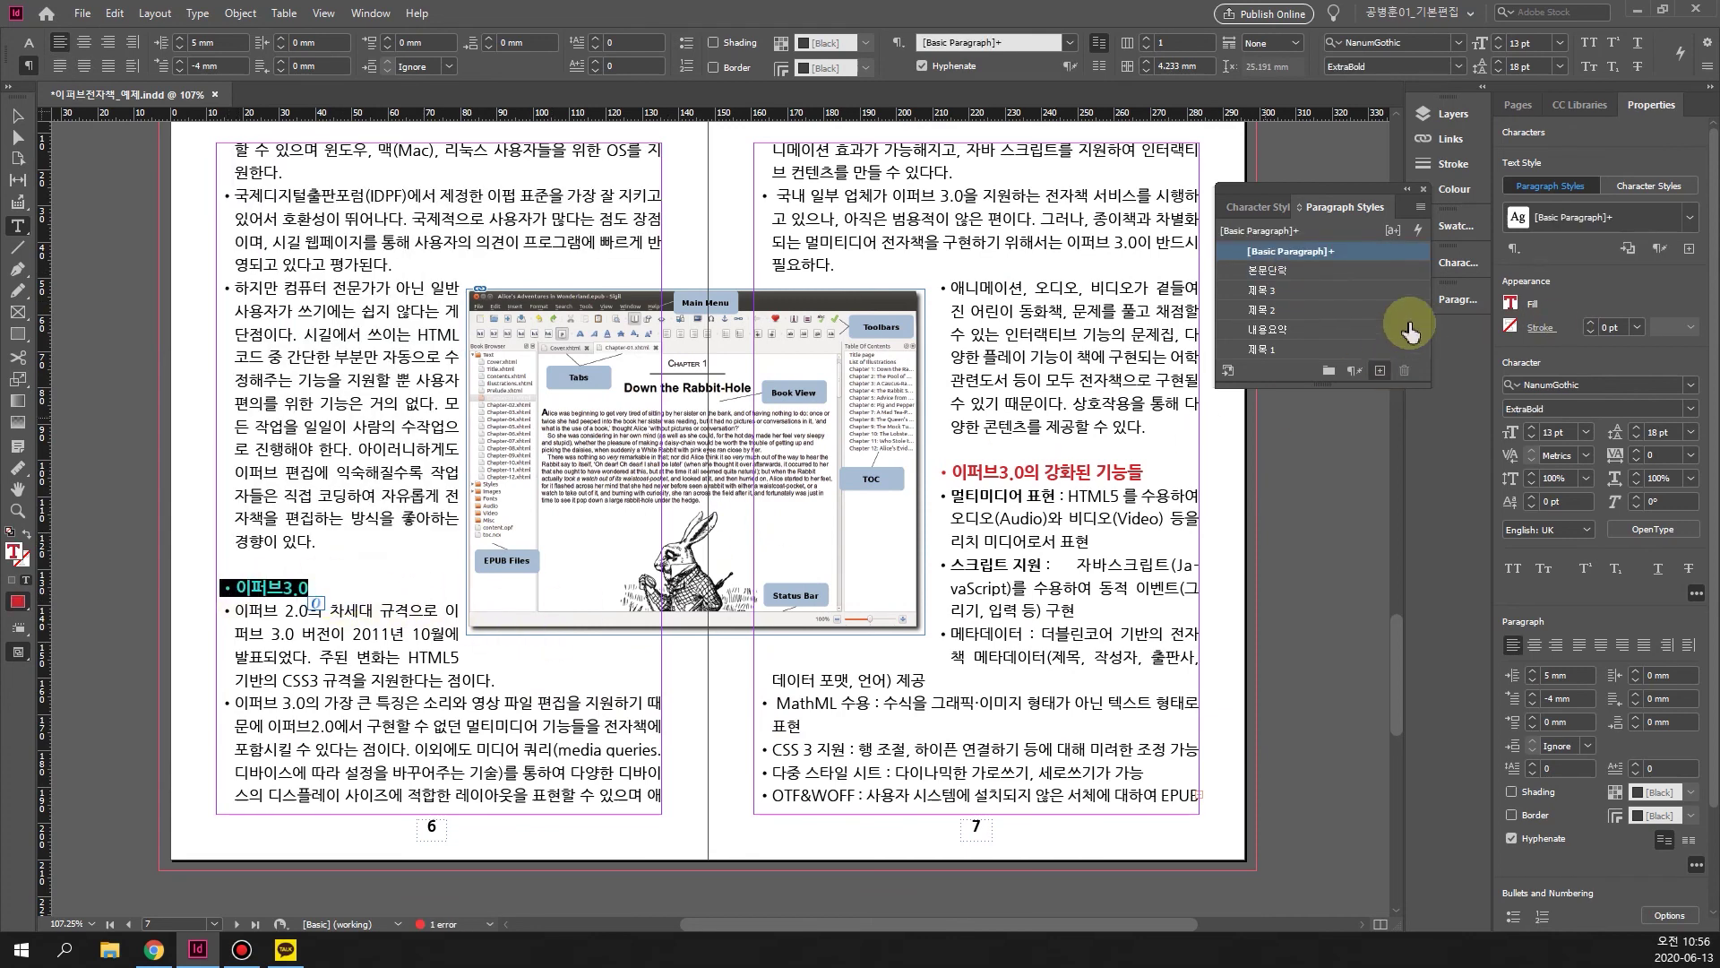
{"action": "left_click", "coordinate": [1272, 291]}
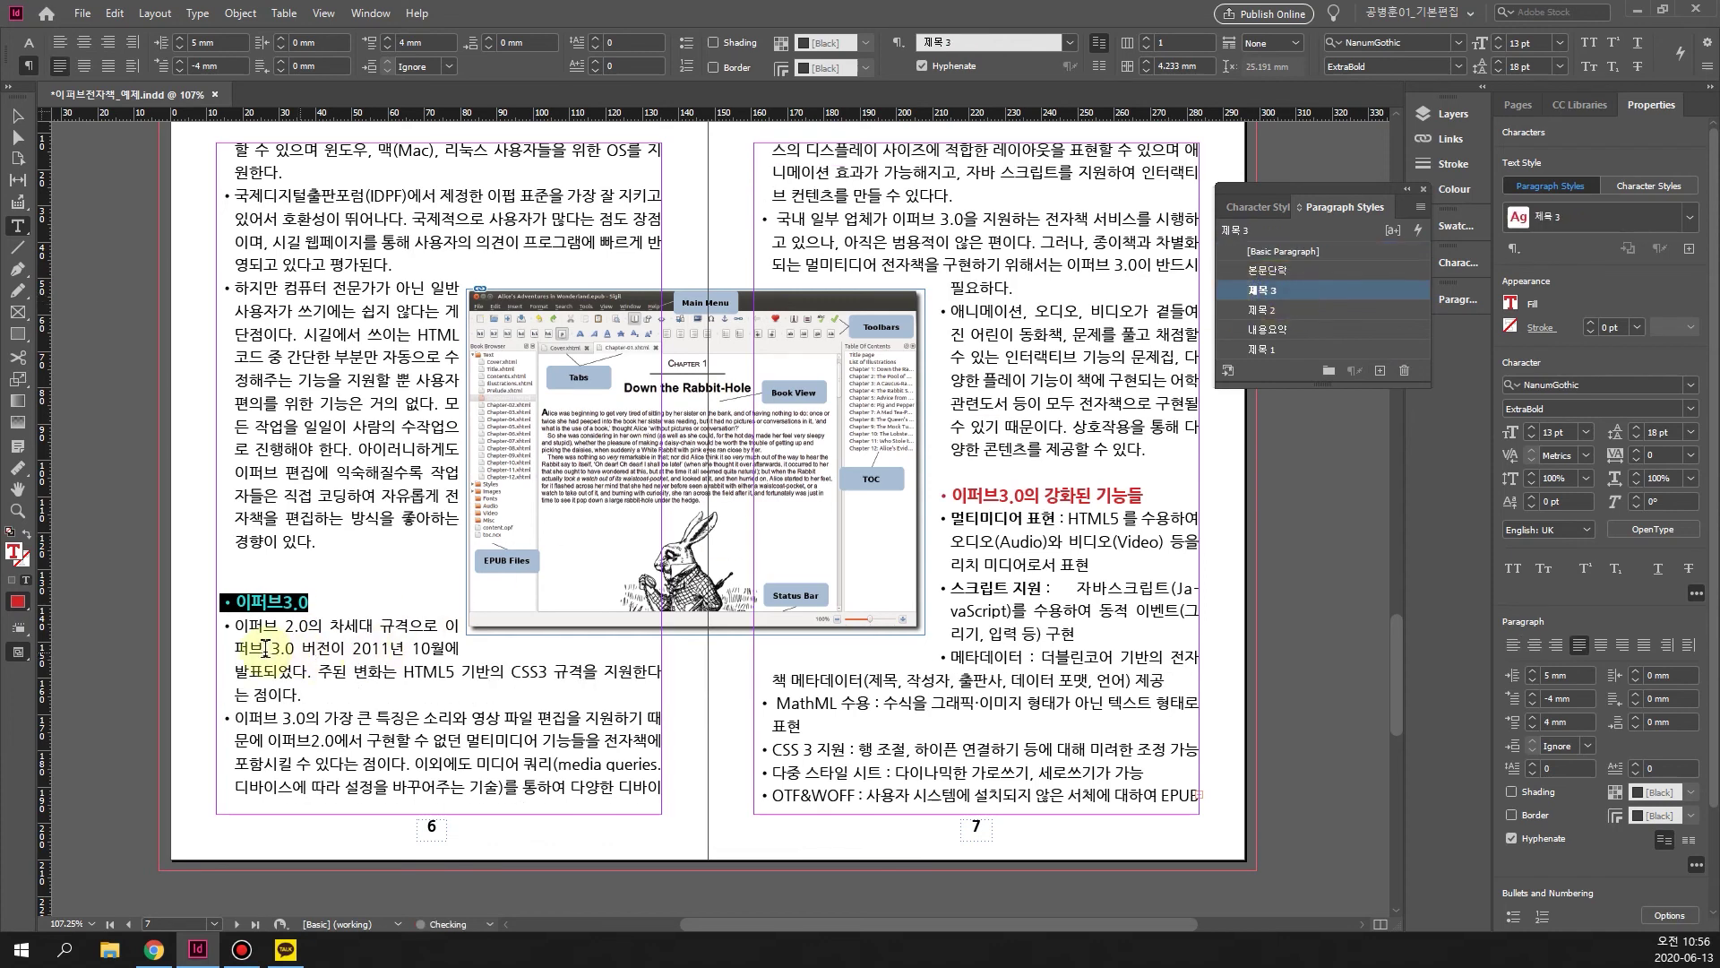
{"action": "left_click_drag", "start_coordinate": [223, 632], "coordinate": [1141, 461]}
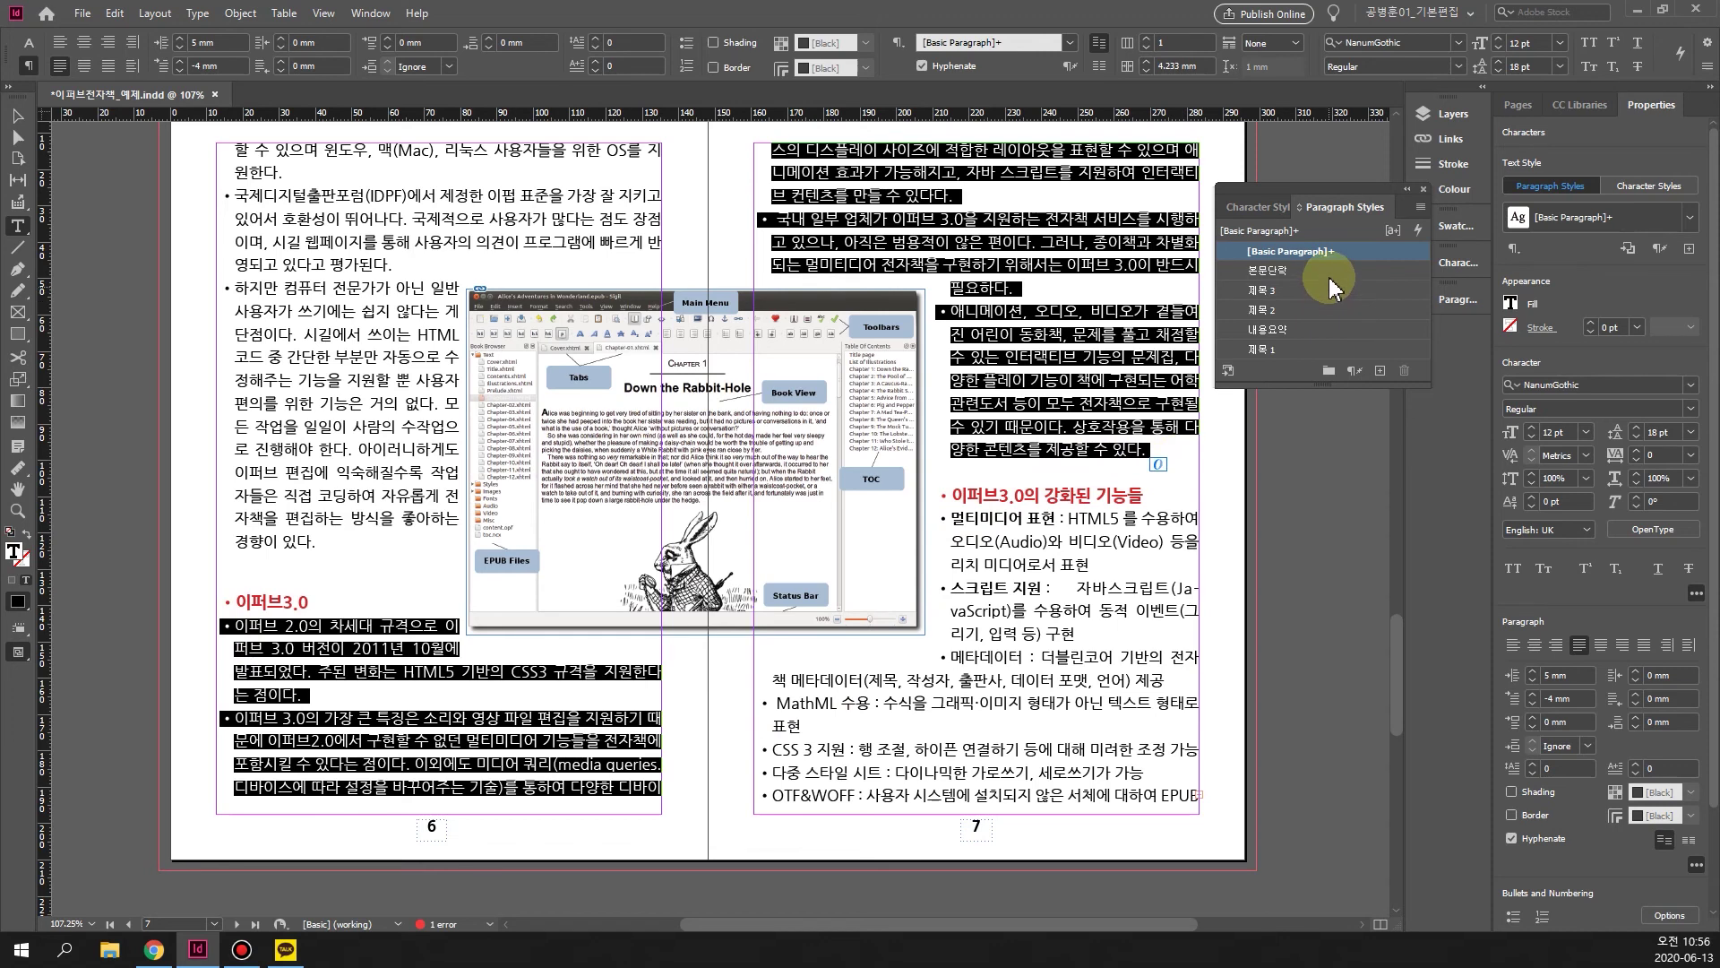
{"action": "left_click", "coordinate": [1268, 269]}
Apply "제목 3" to the "이퍼브3.0의 강화된 기능들" subheading and "본문단락" to the visible bulleted text beneath it on page 7.
{"action": "left_click_drag", "start_coordinate": [1147, 495], "coordinate": [932, 504]}
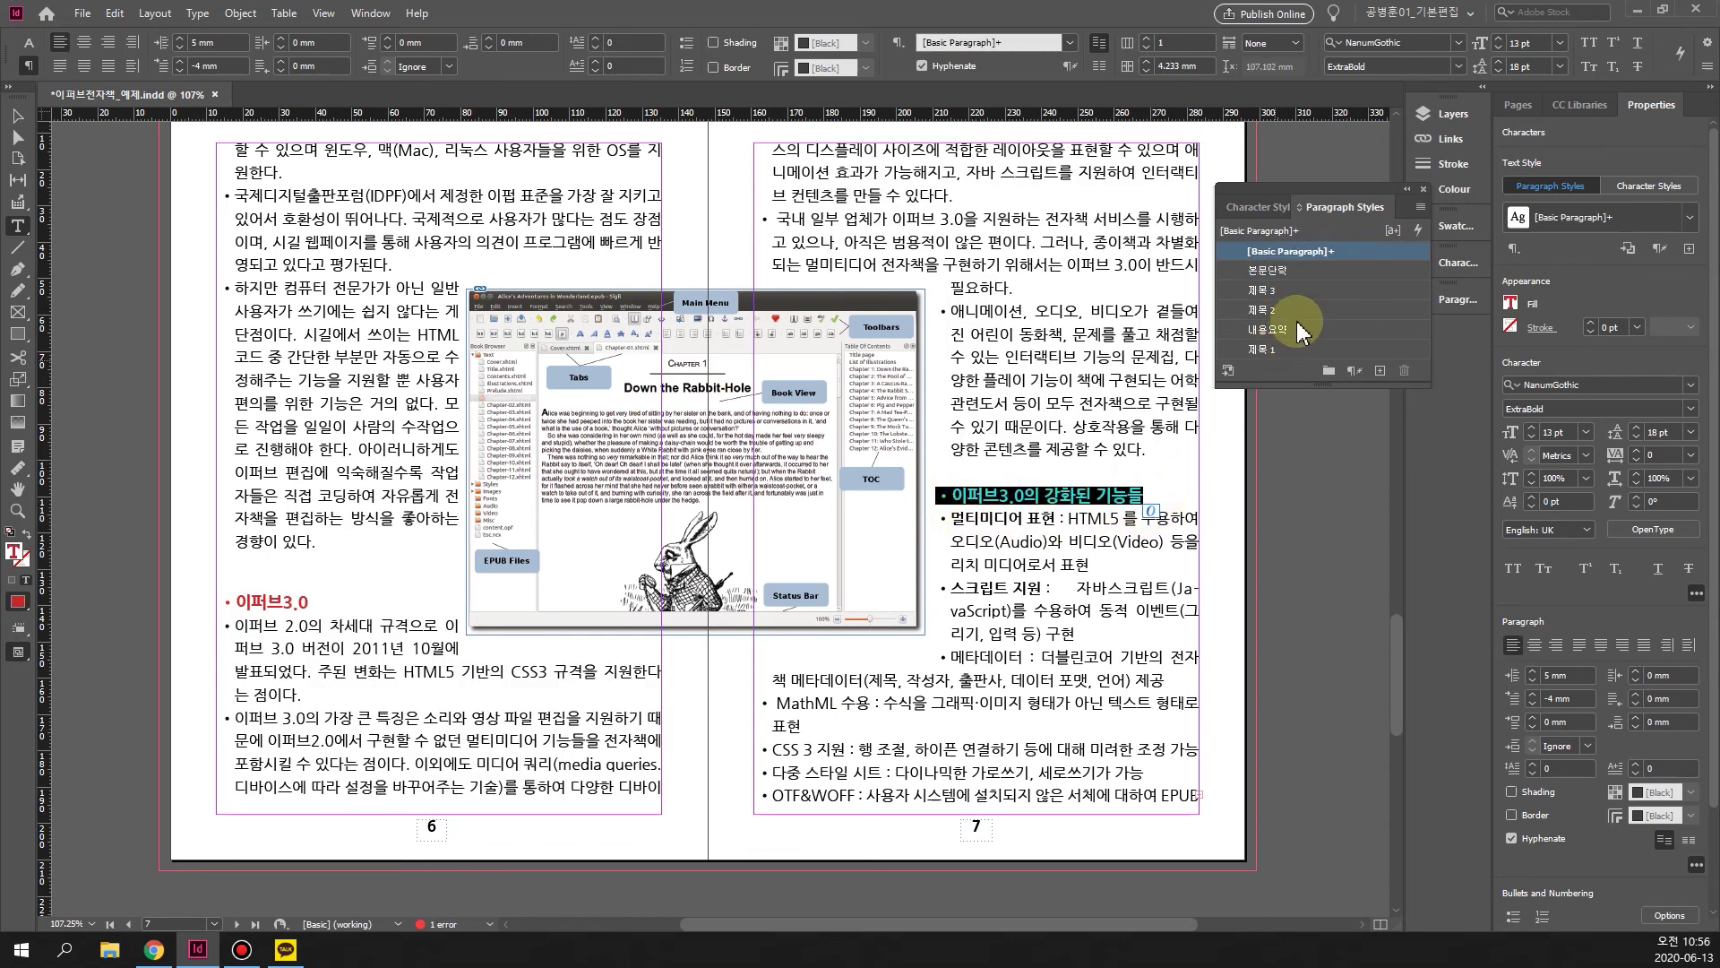
{"action": "left_click", "coordinate": [1263, 290]}
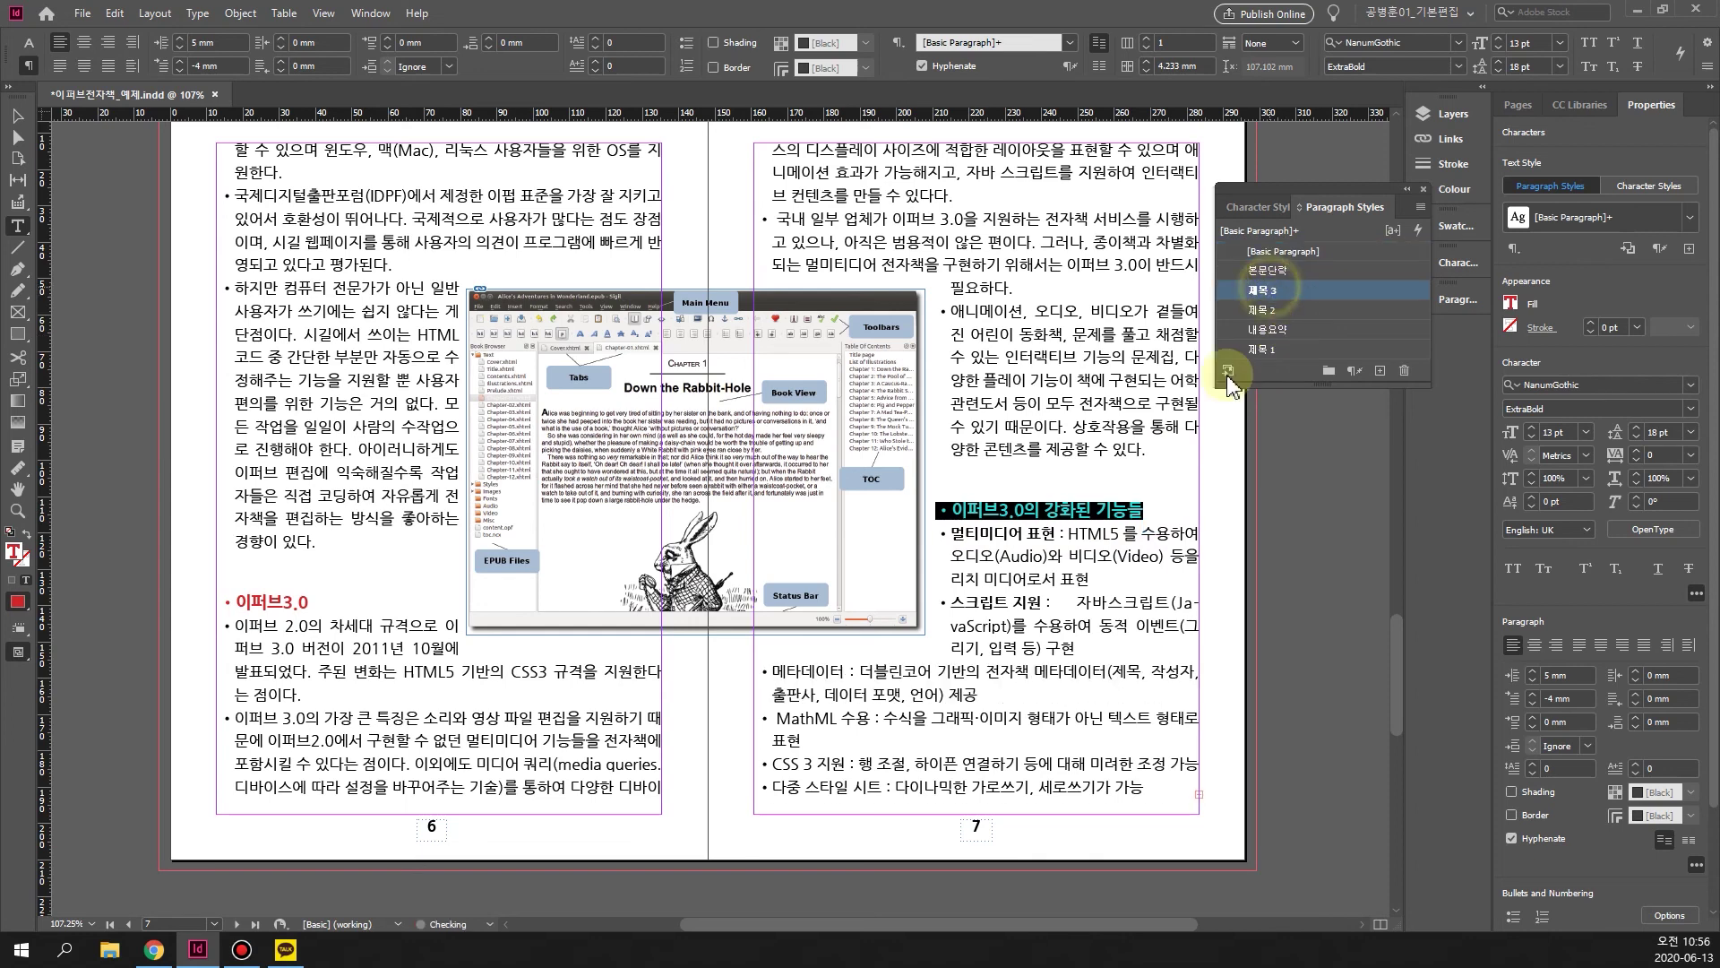
{"action": "left_click_drag", "start_coordinate": [938, 534], "coordinate": [924, 833]}
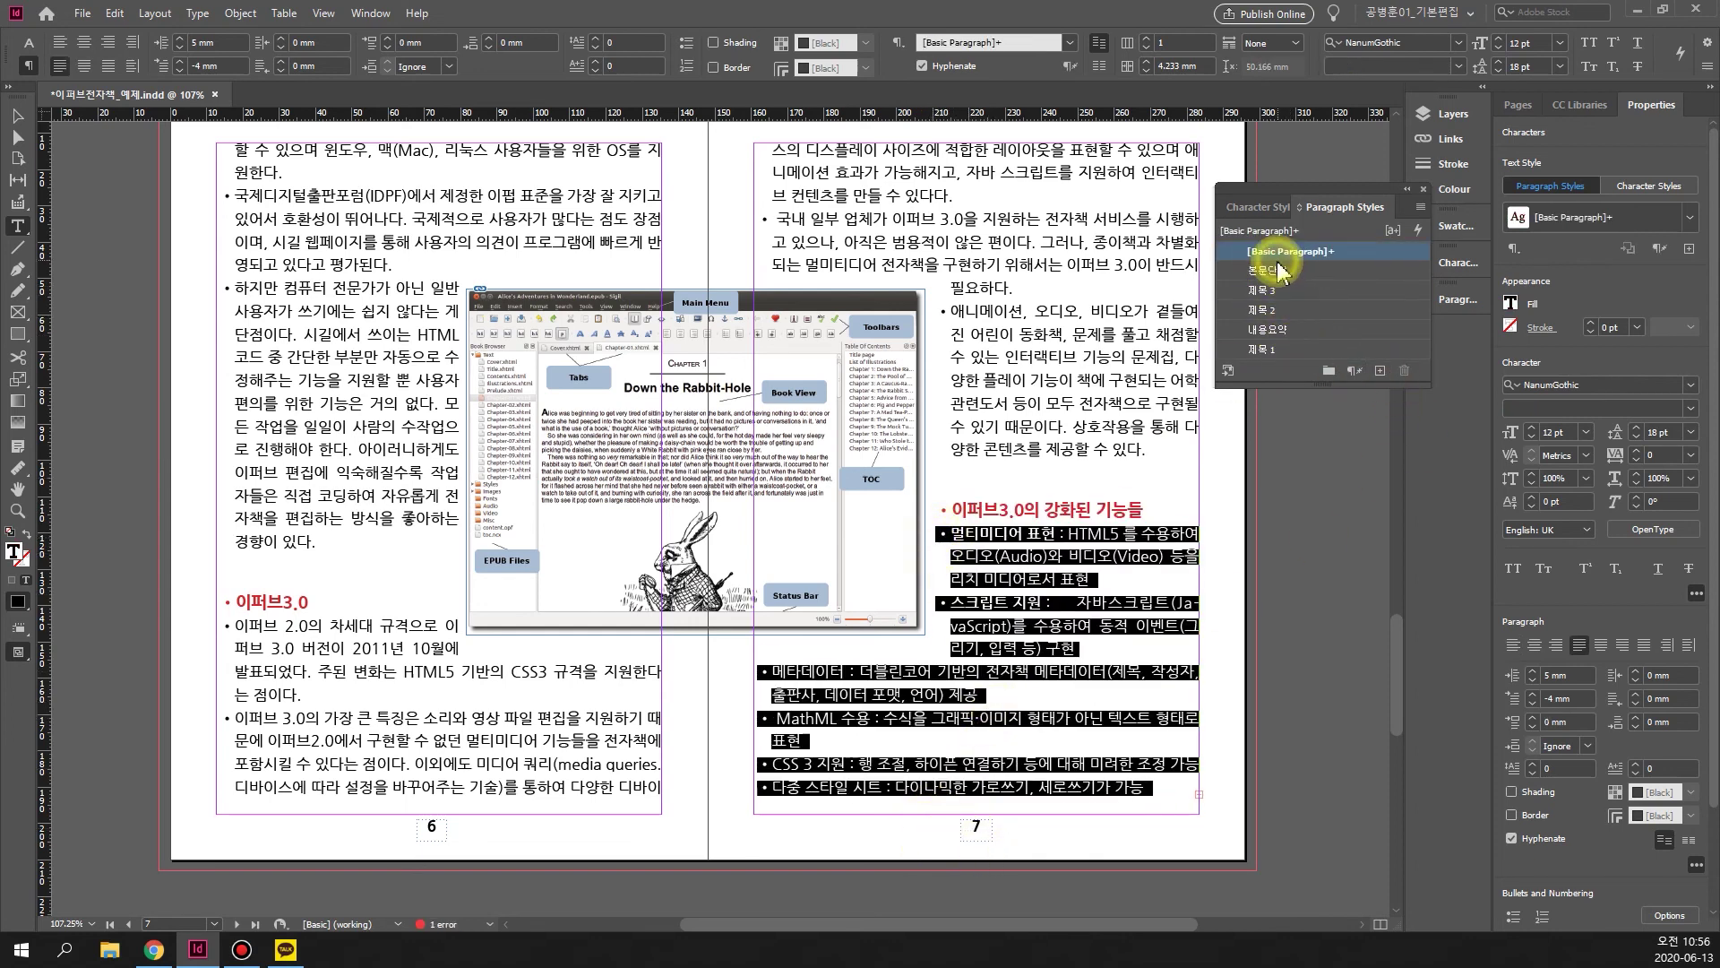
{"action": "left_click", "coordinate": [1277, 270]}
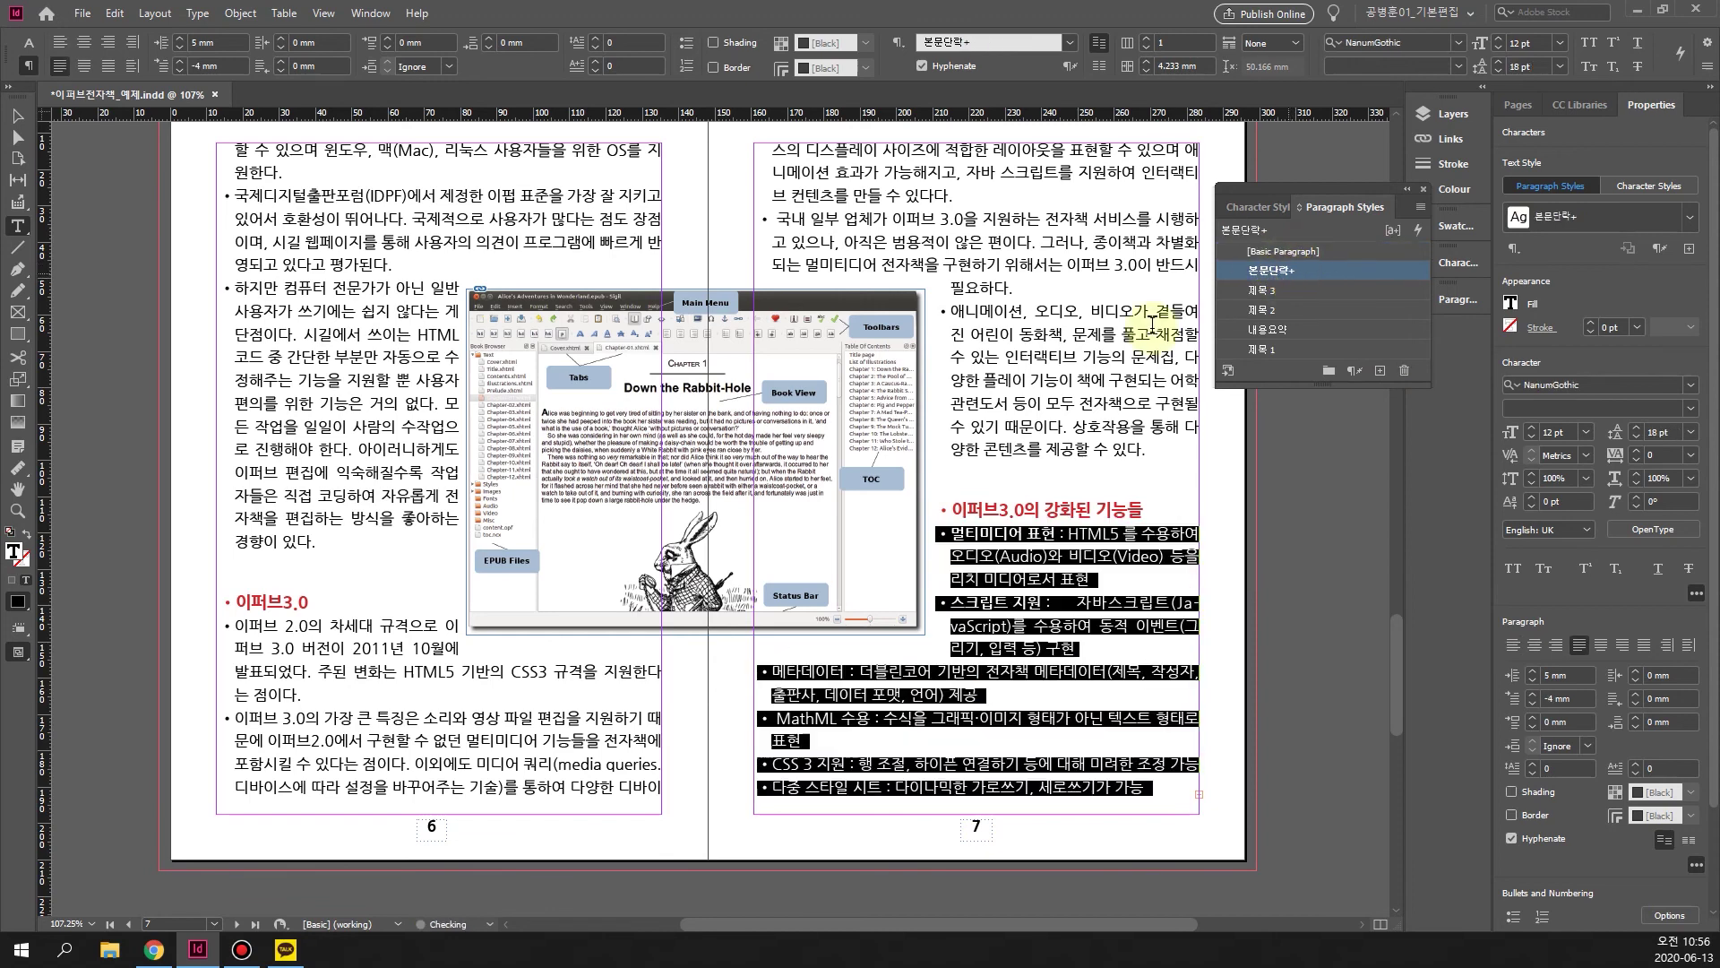
Delete the blank lines above the "이퍼브3.0의 강화된 기능들", "이퍼브3.0" and "시질 프로그램 다운로드 하는 곳" subheadings.
{"action": "left_click", "coordinate": [969, 470]}
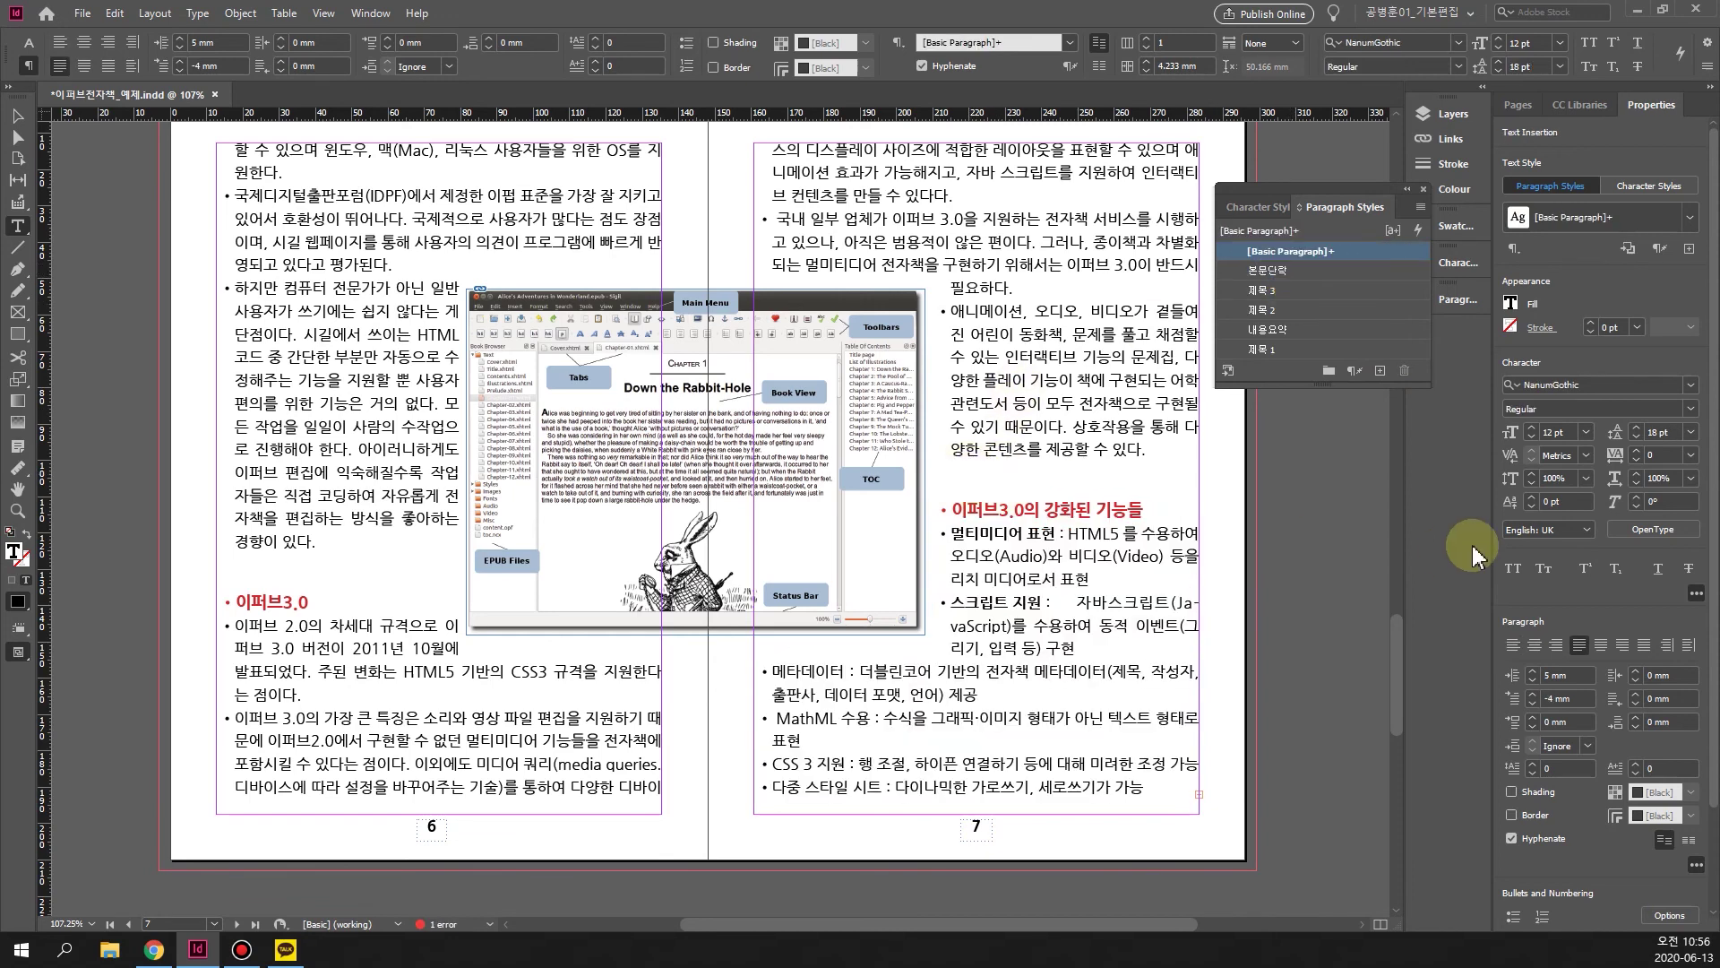
{"action": "key", "text": "Delete"}
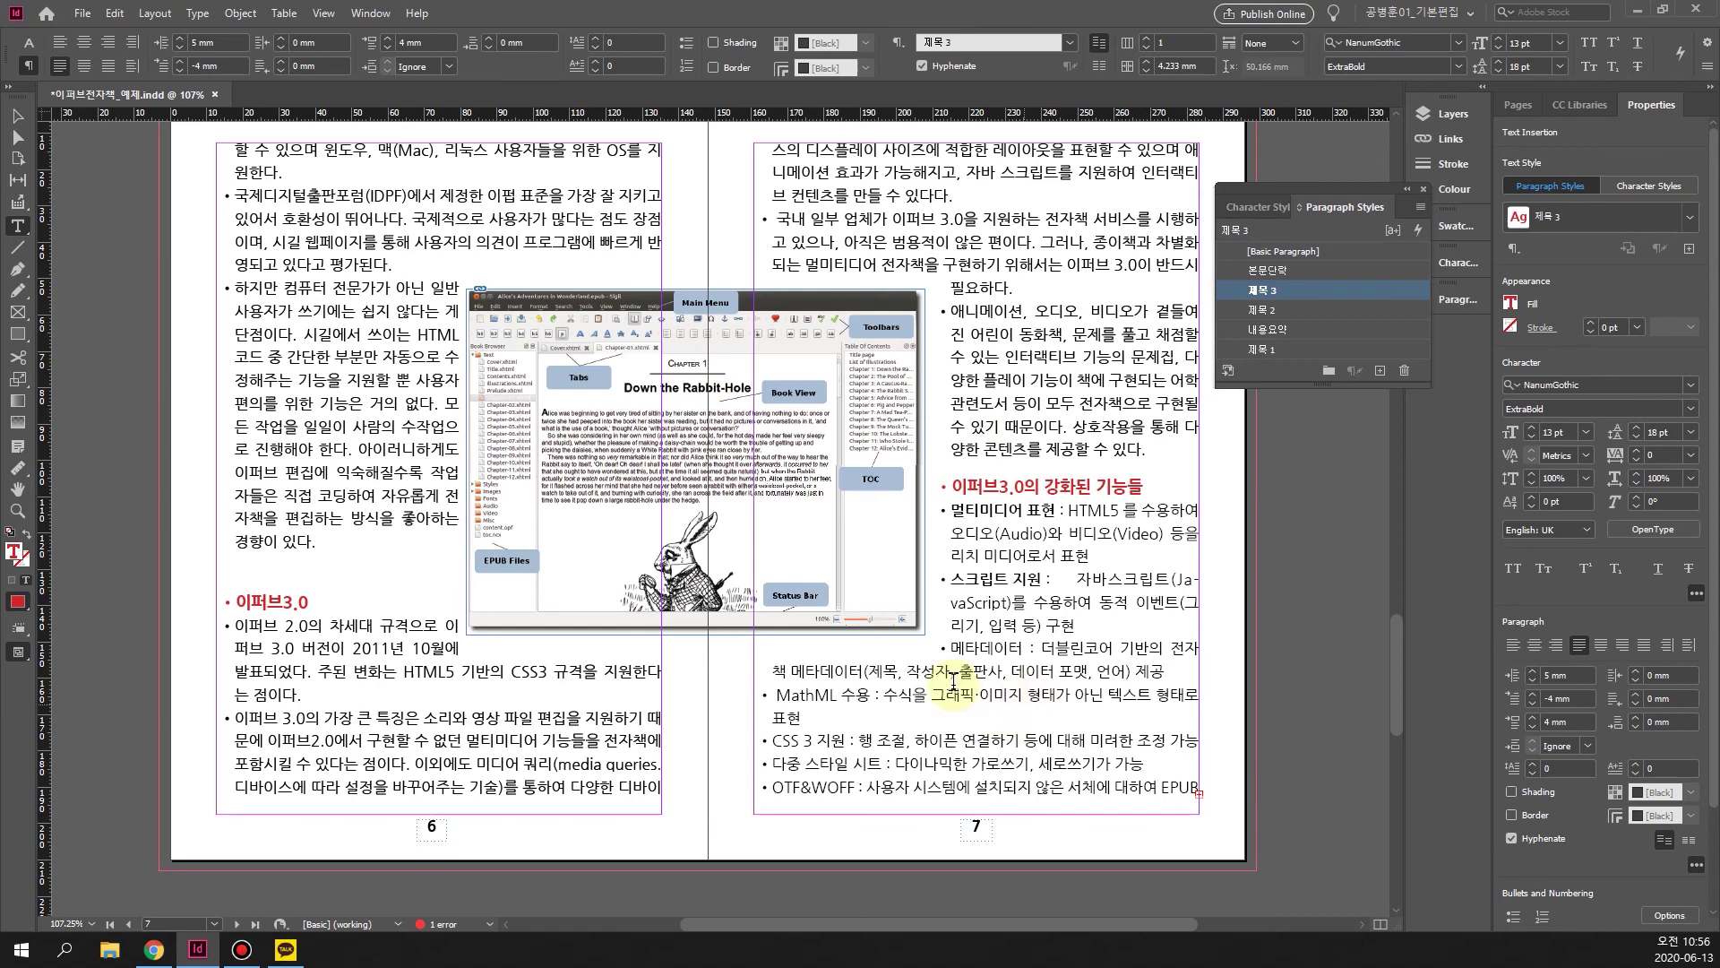
{"action": "left_click", "coordinate": [237, 563]}
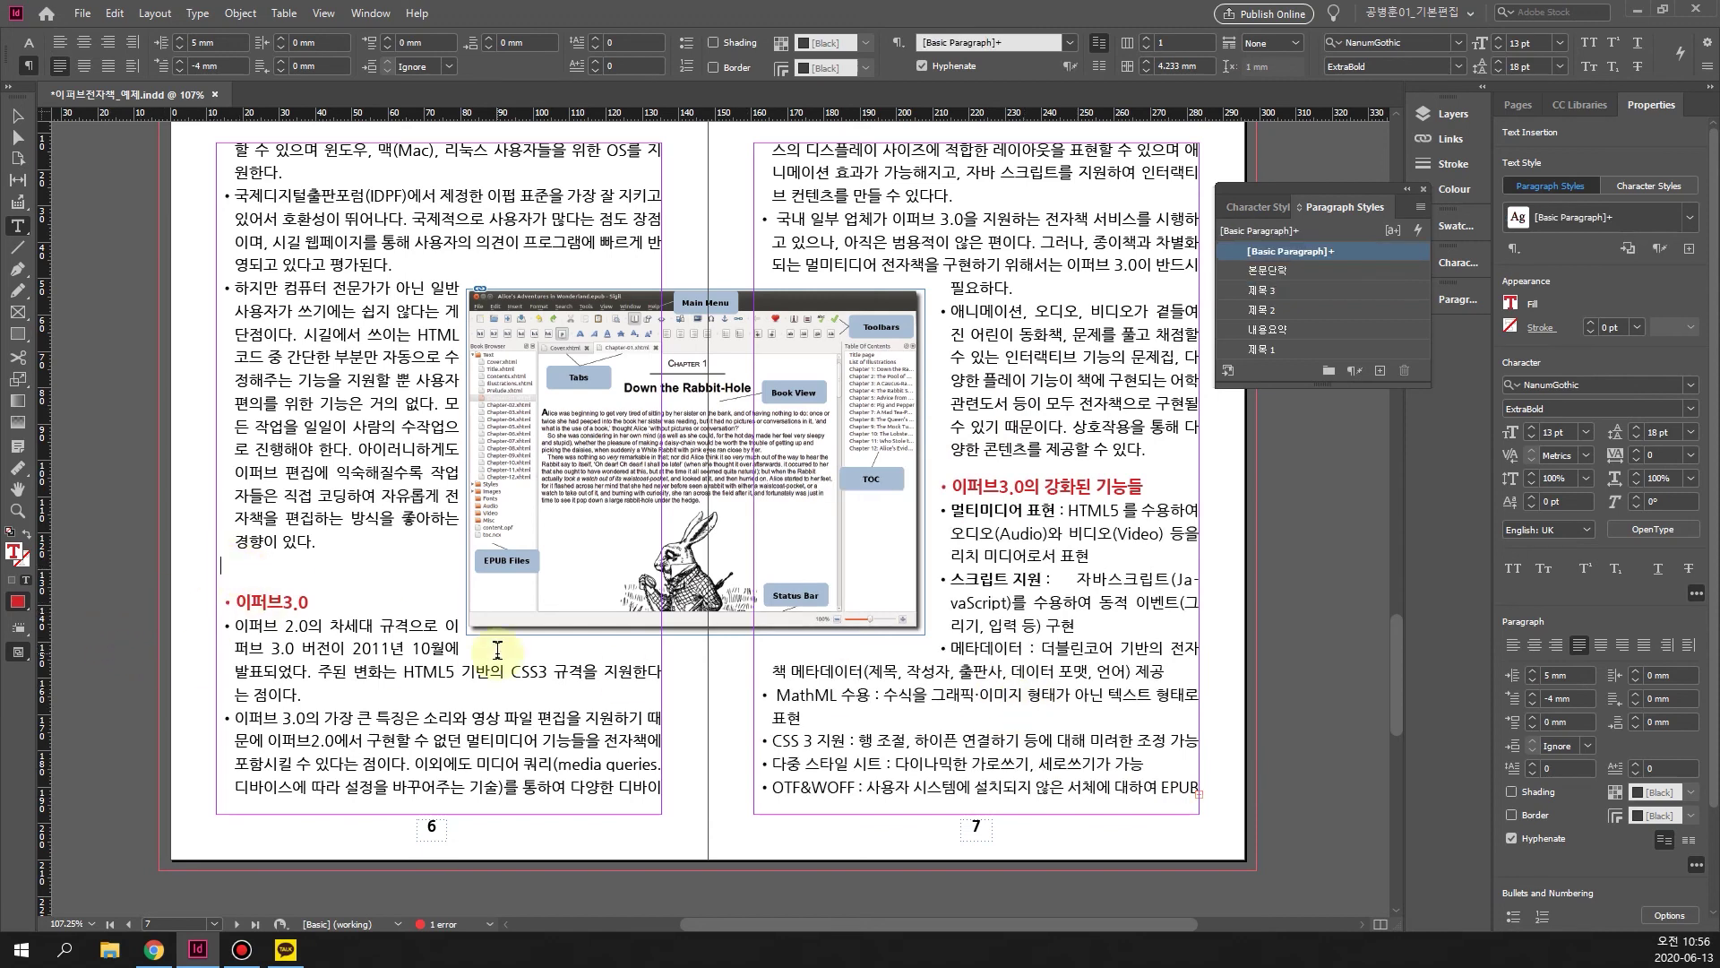
{"action": "key", "text": "Delete"}
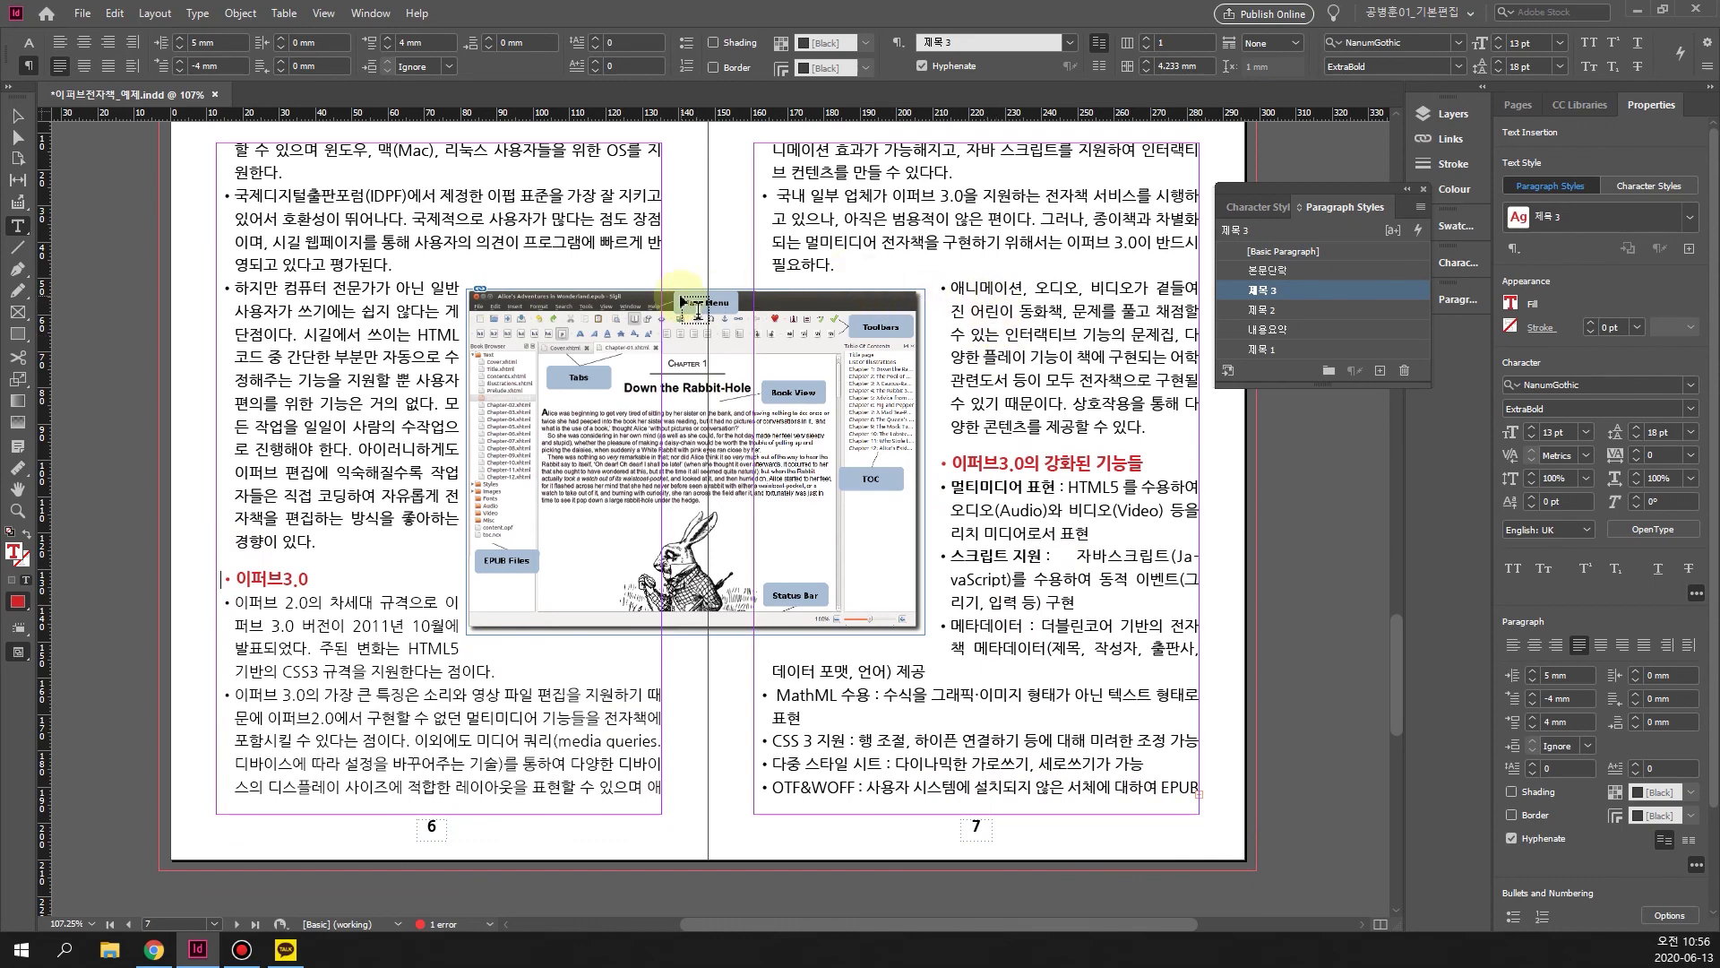
{"action": "scroll", "coordinate": [901, 302], "scroll_direction": "up", "scroll_amount": 10}
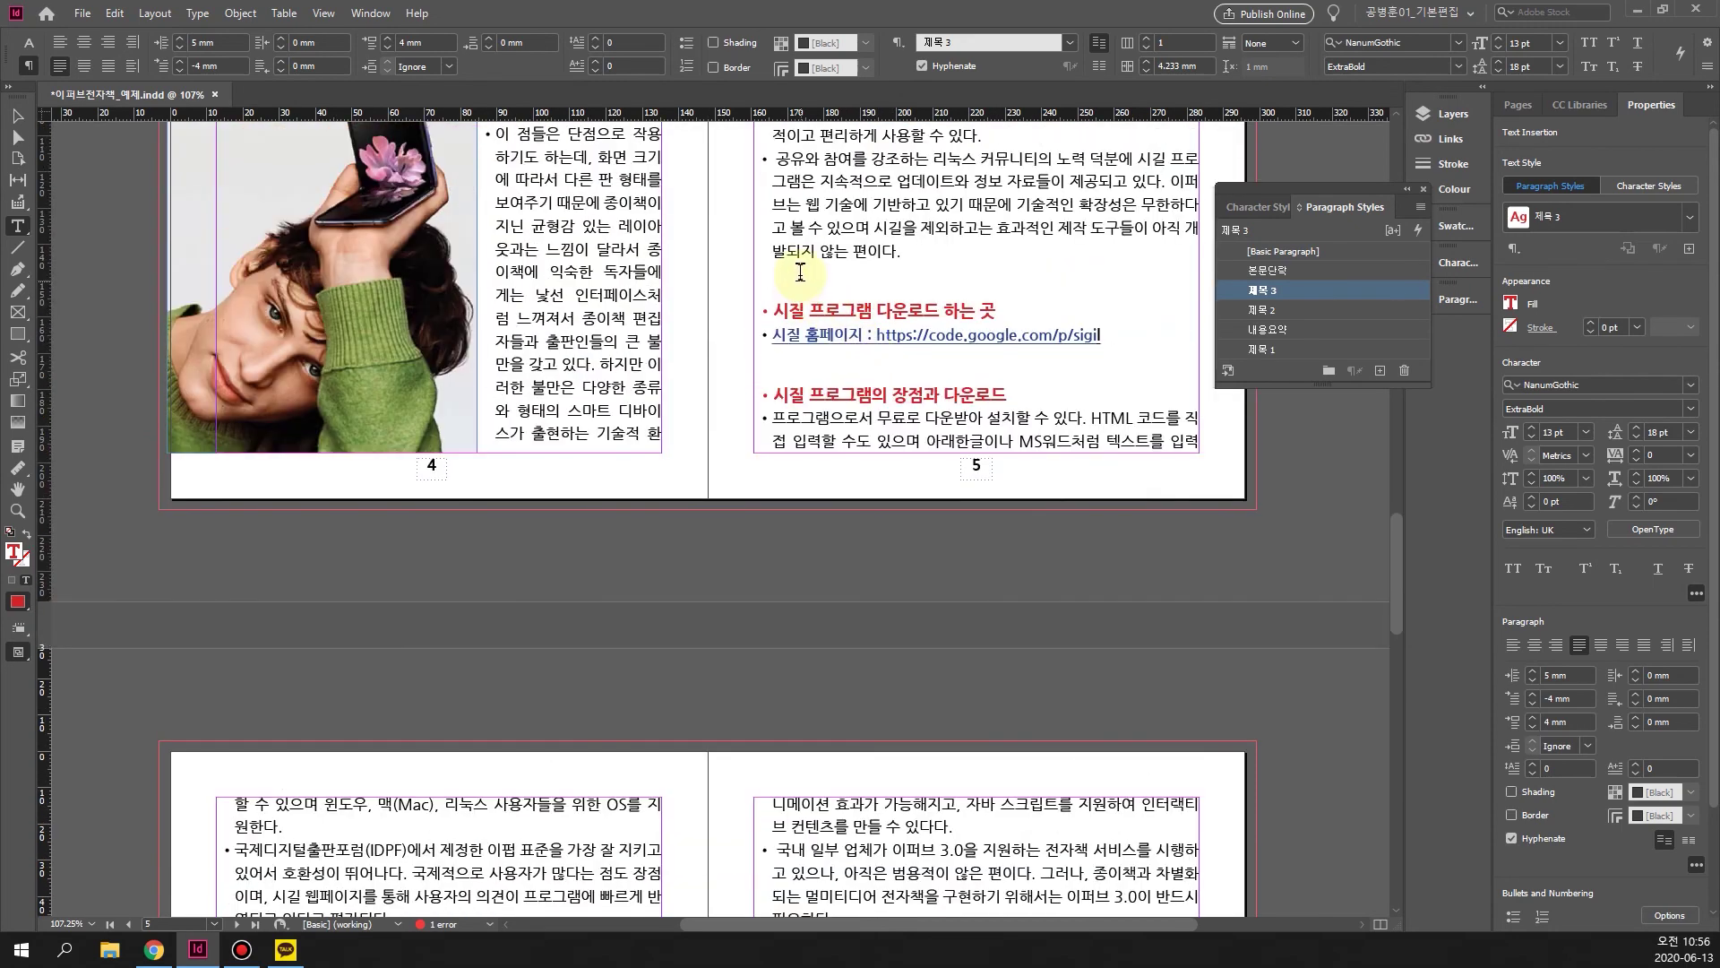
{"action": "left_click", "coordinate": [798, 274]}
{"action": "key", "text": "Delete"}
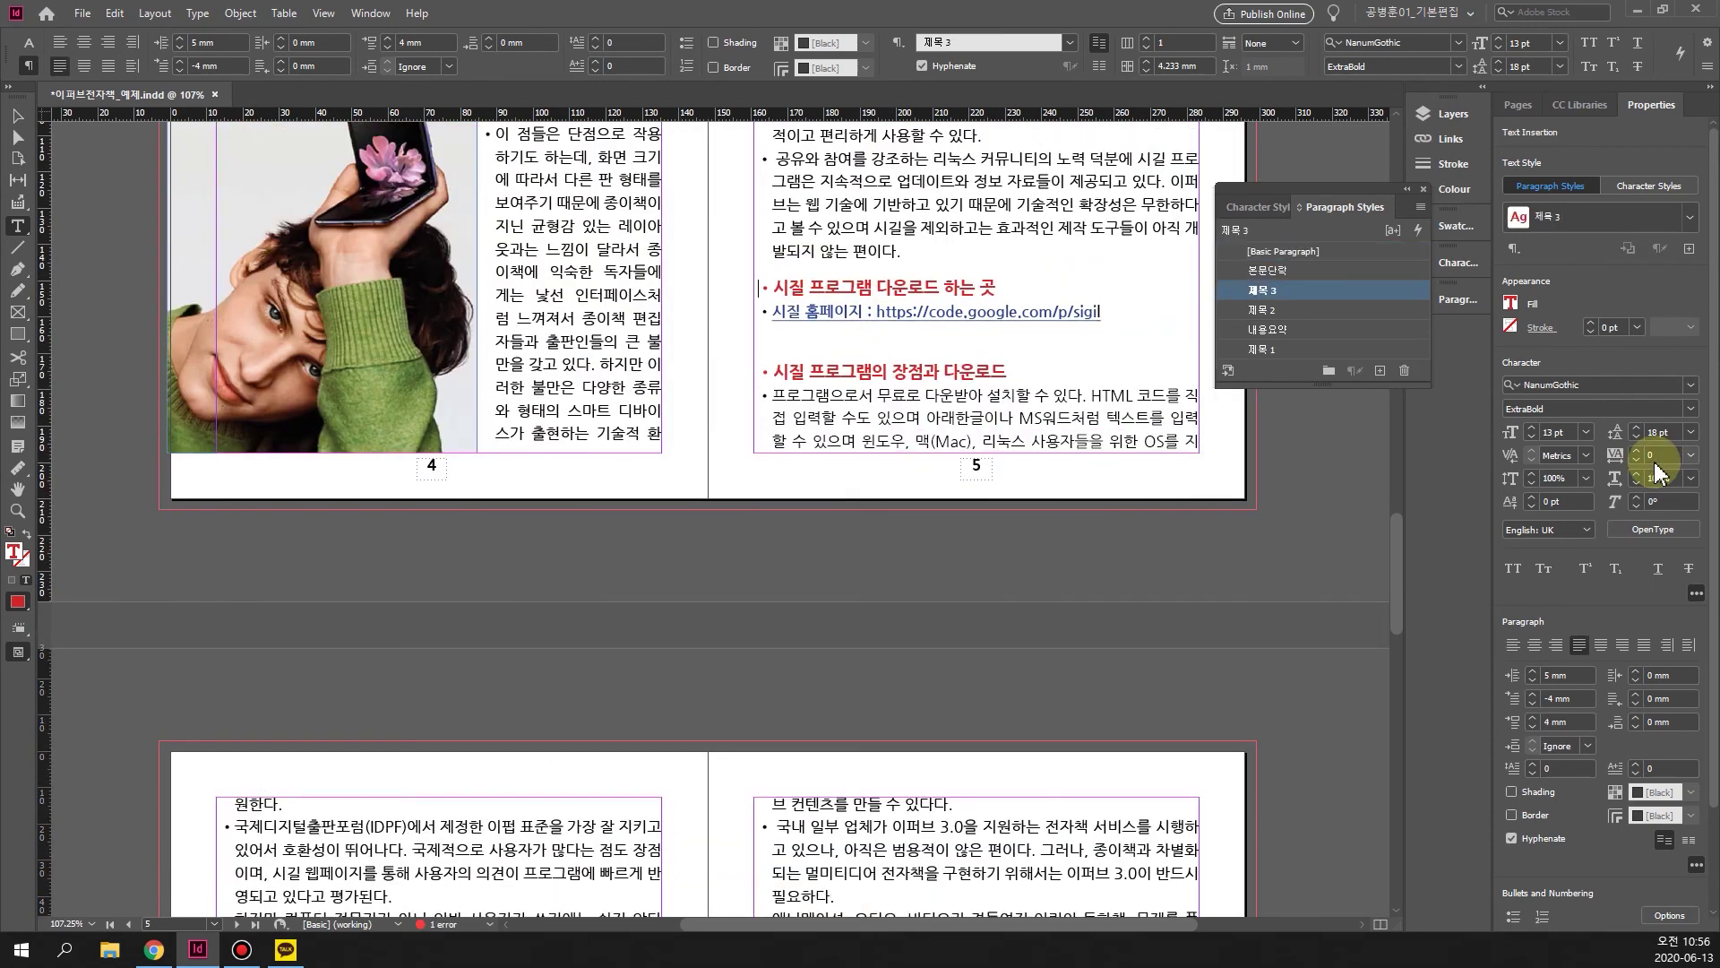
Apply "본문단락" to all bullets under "이퍼브3.0의 강화된 기능들", through the OTF&WOFF item at the end of page 7.
{"action": "scroll", "coordinate": [909, 775], "scroll_direction": "down", "scroll_amount": 4}
{"action": "scroll", "coordinate": [909, 776], "scroll_direction": "down", "scroll_amount": 5}
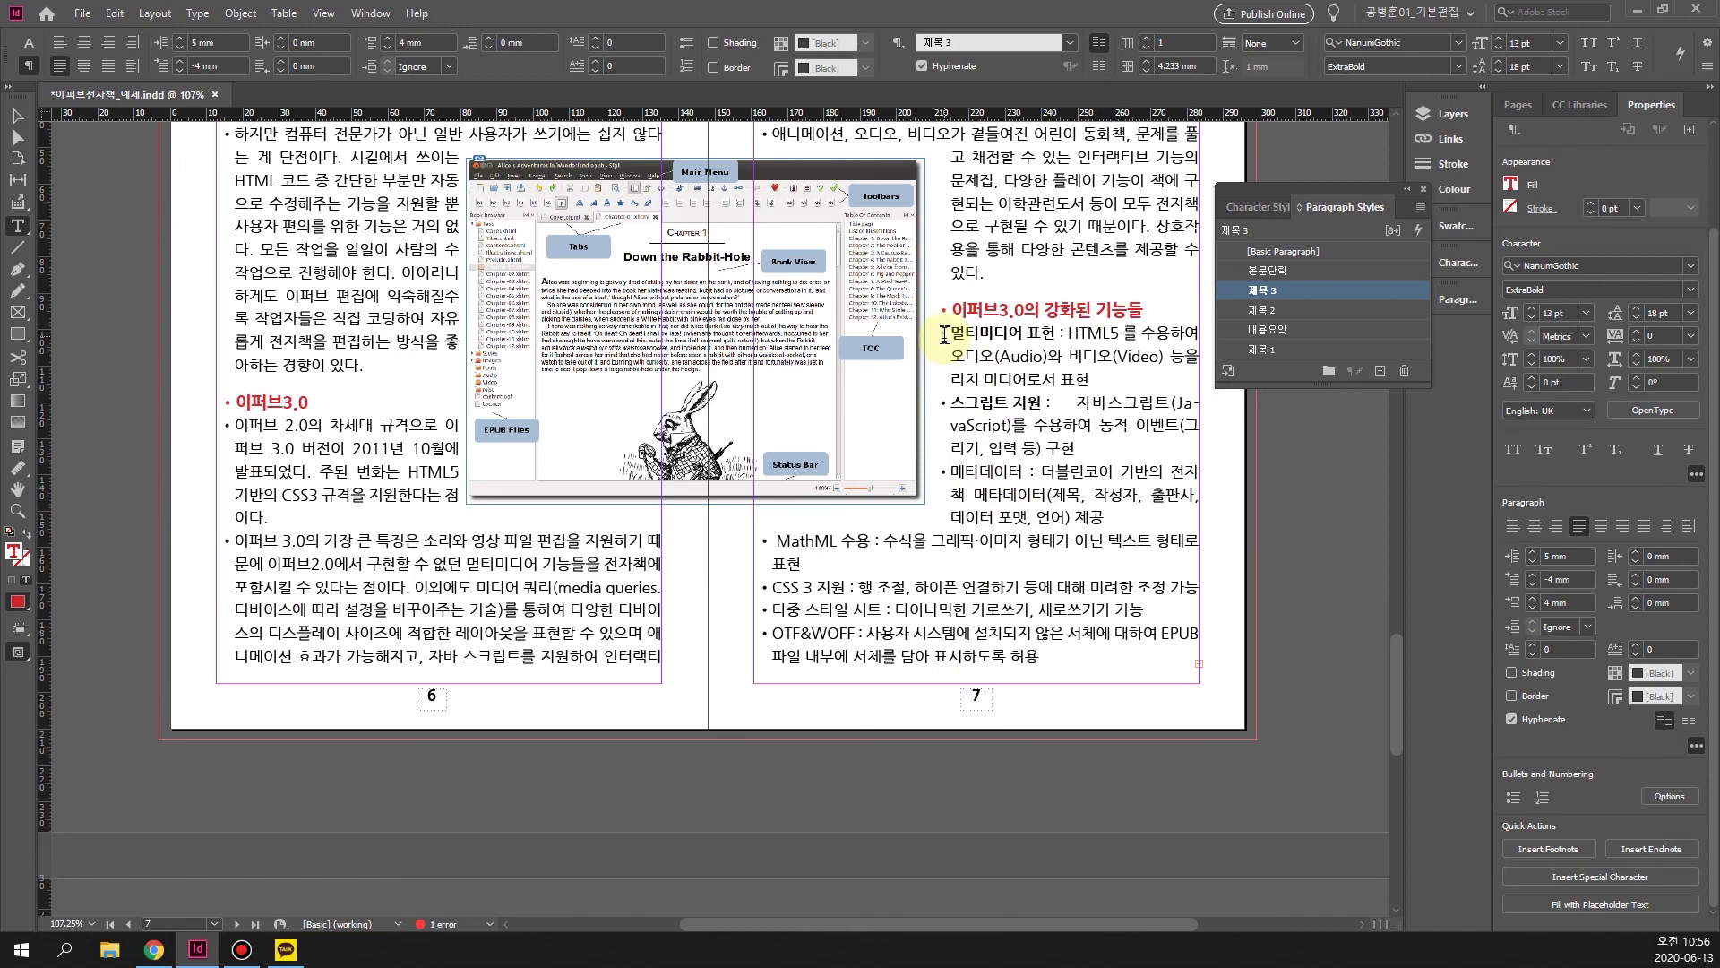
{"action": "left_click_drag", "start_coordinate": [945, 331], "coordinate": [1057, 667]}
{"action": "left_click", "coordinate": [1268, 270]}
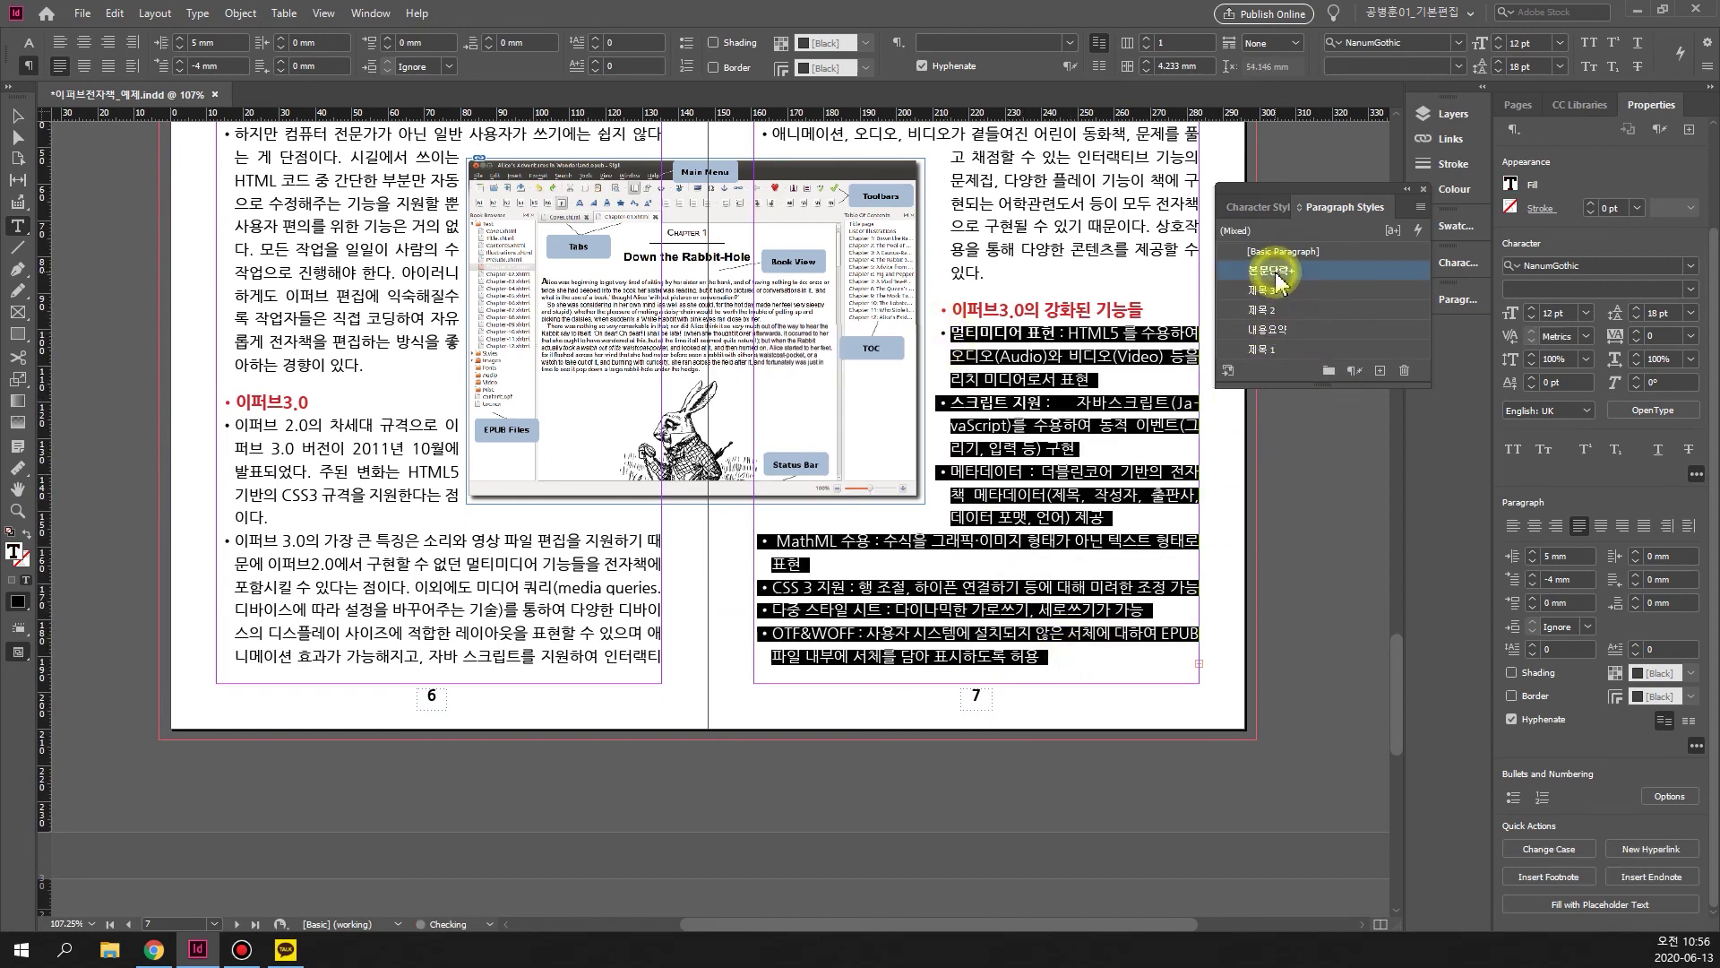
{"action": "left_click", "coordinate": [1065, 663]}
Apply "제목 2" to the "EPUB 전자책의 제작" title on page 8 and "제목 3" to the "리플로우 기능" subheading.
{"action": "scroll", "coordinate": [491, 520], "scroll_direction": "down", "scroll_amount": 5}
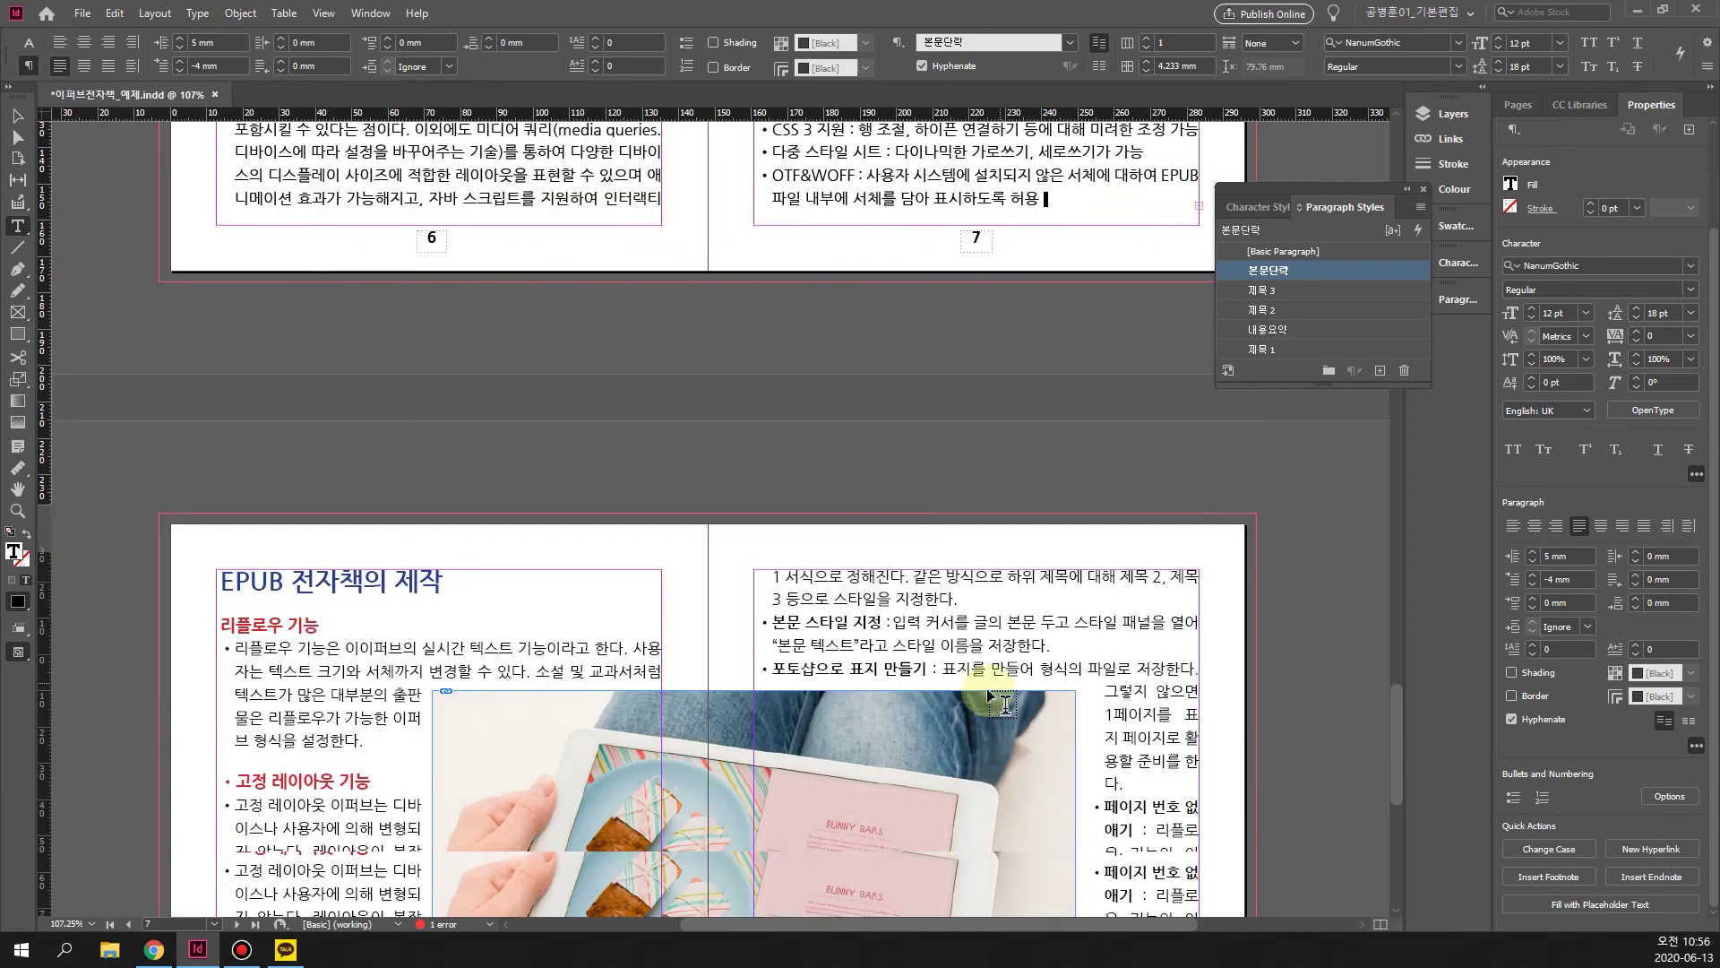
{"action": "left_click_drag", "start_coordinate": [456, 451], "coordinate": [218, 453]}
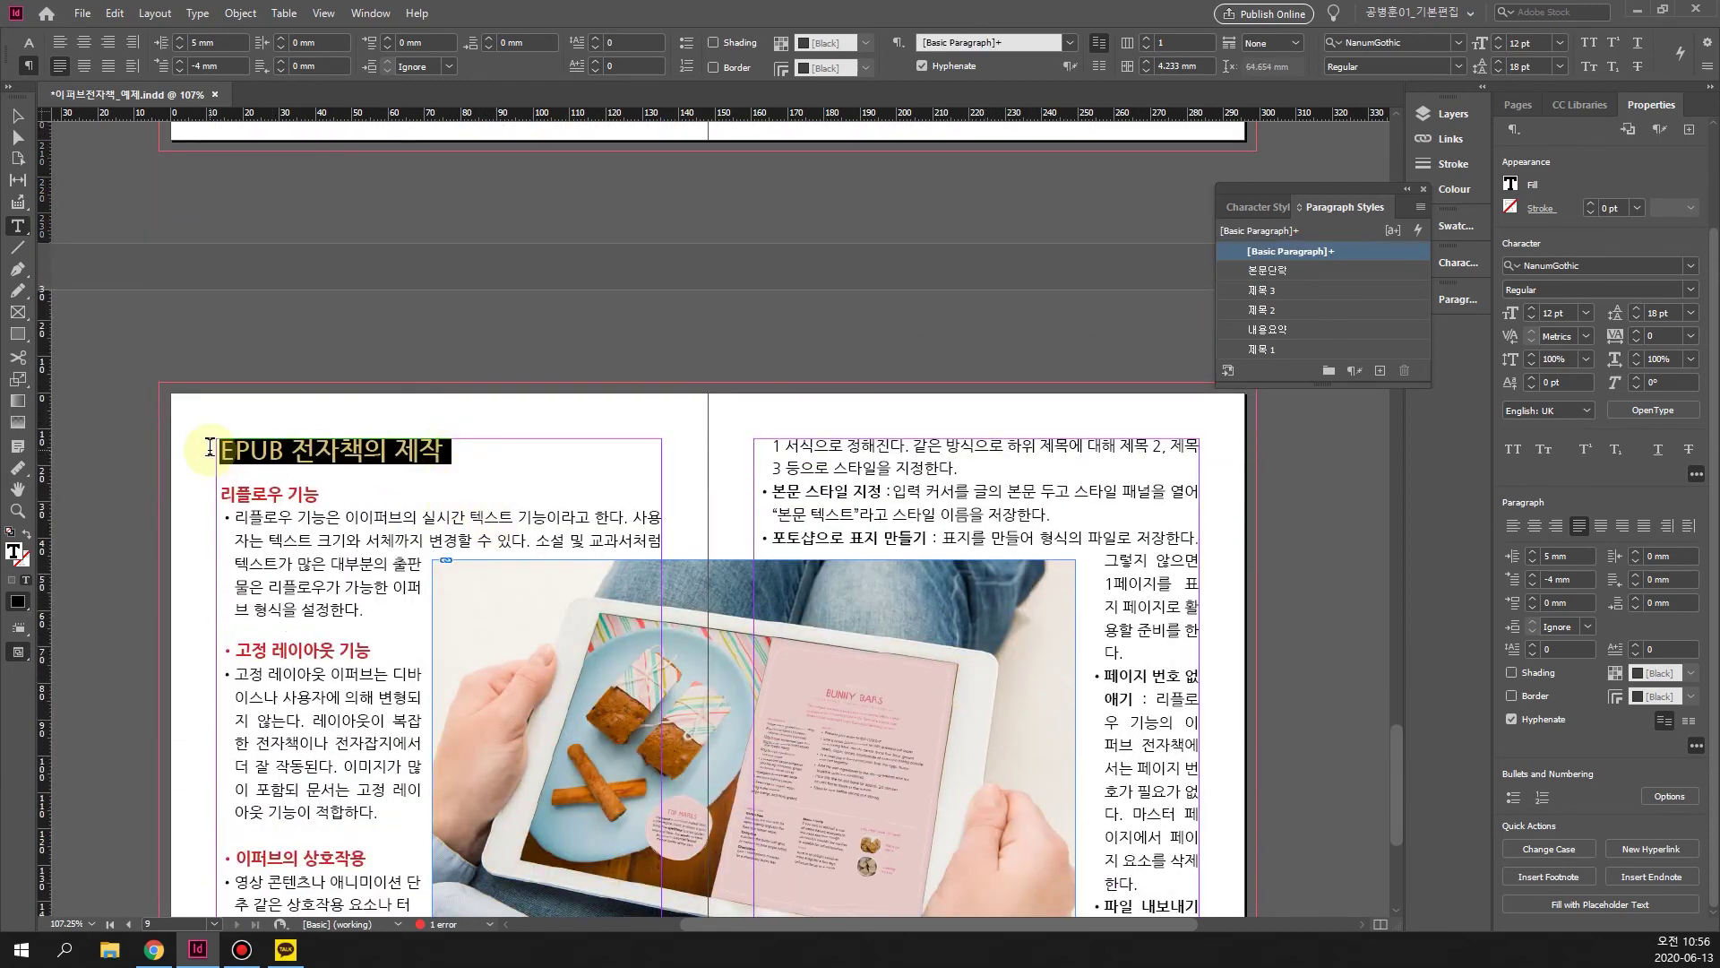
{"action": "left_click", "coordinate": [1274, 310]}
{"action": "left_click", "coordinate": [321, 493]}
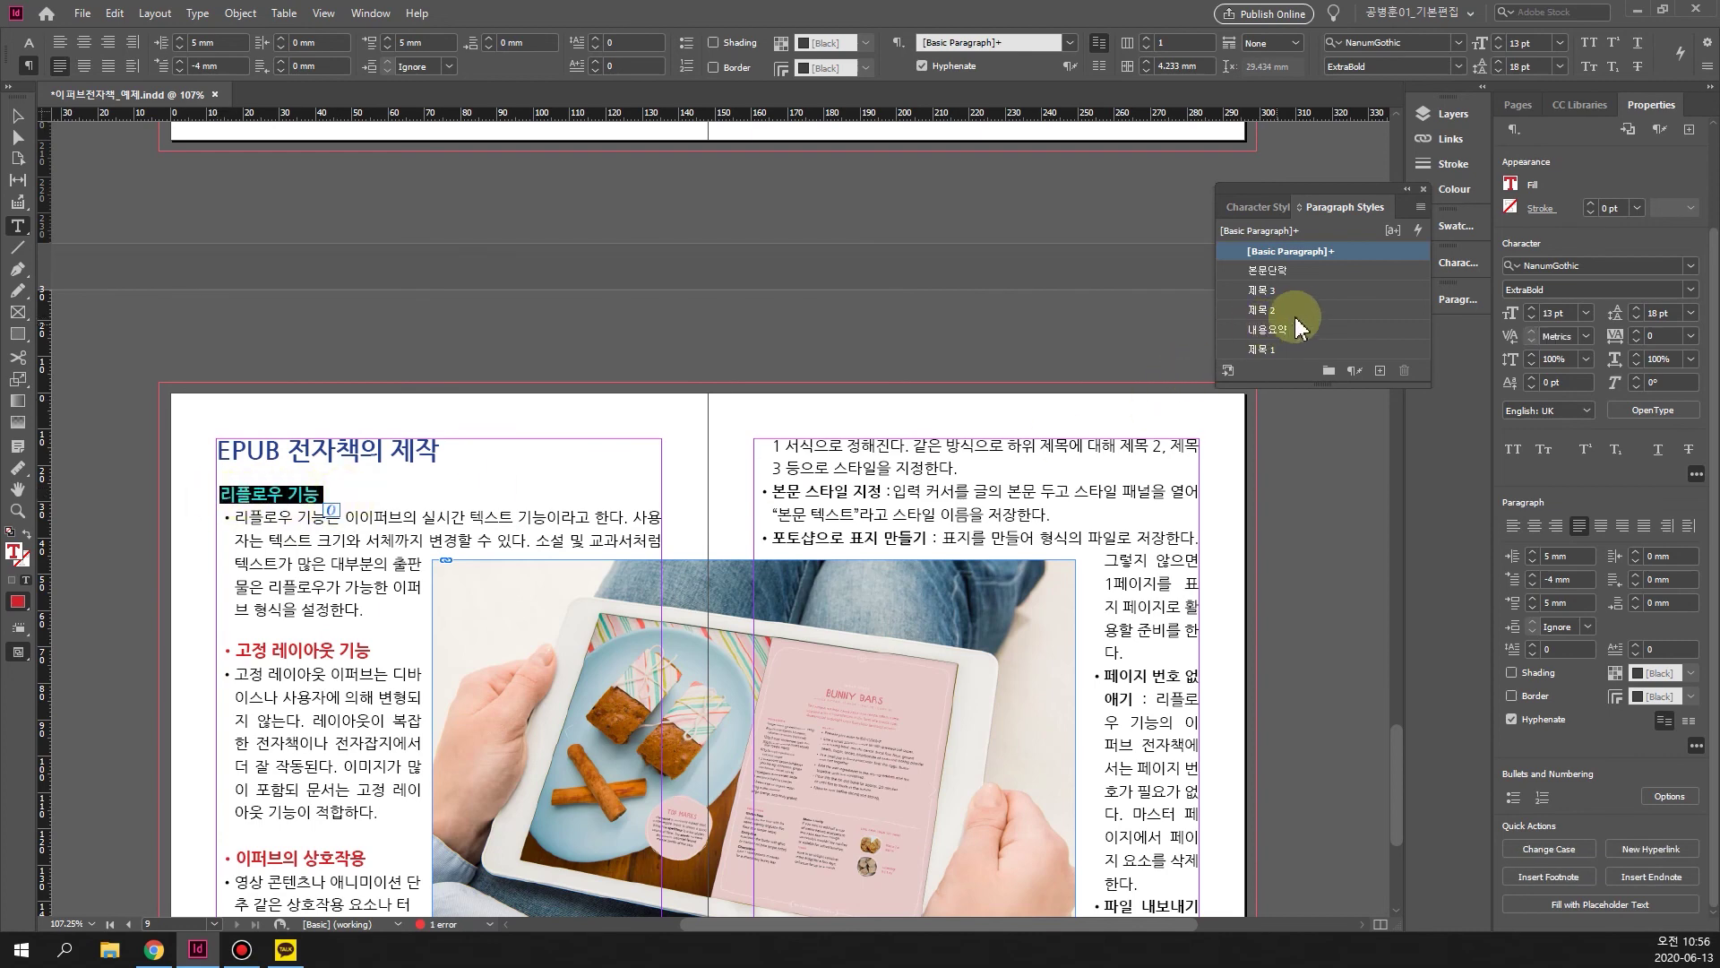
{"action": "left_click", "coordinate": [1273, 293]}
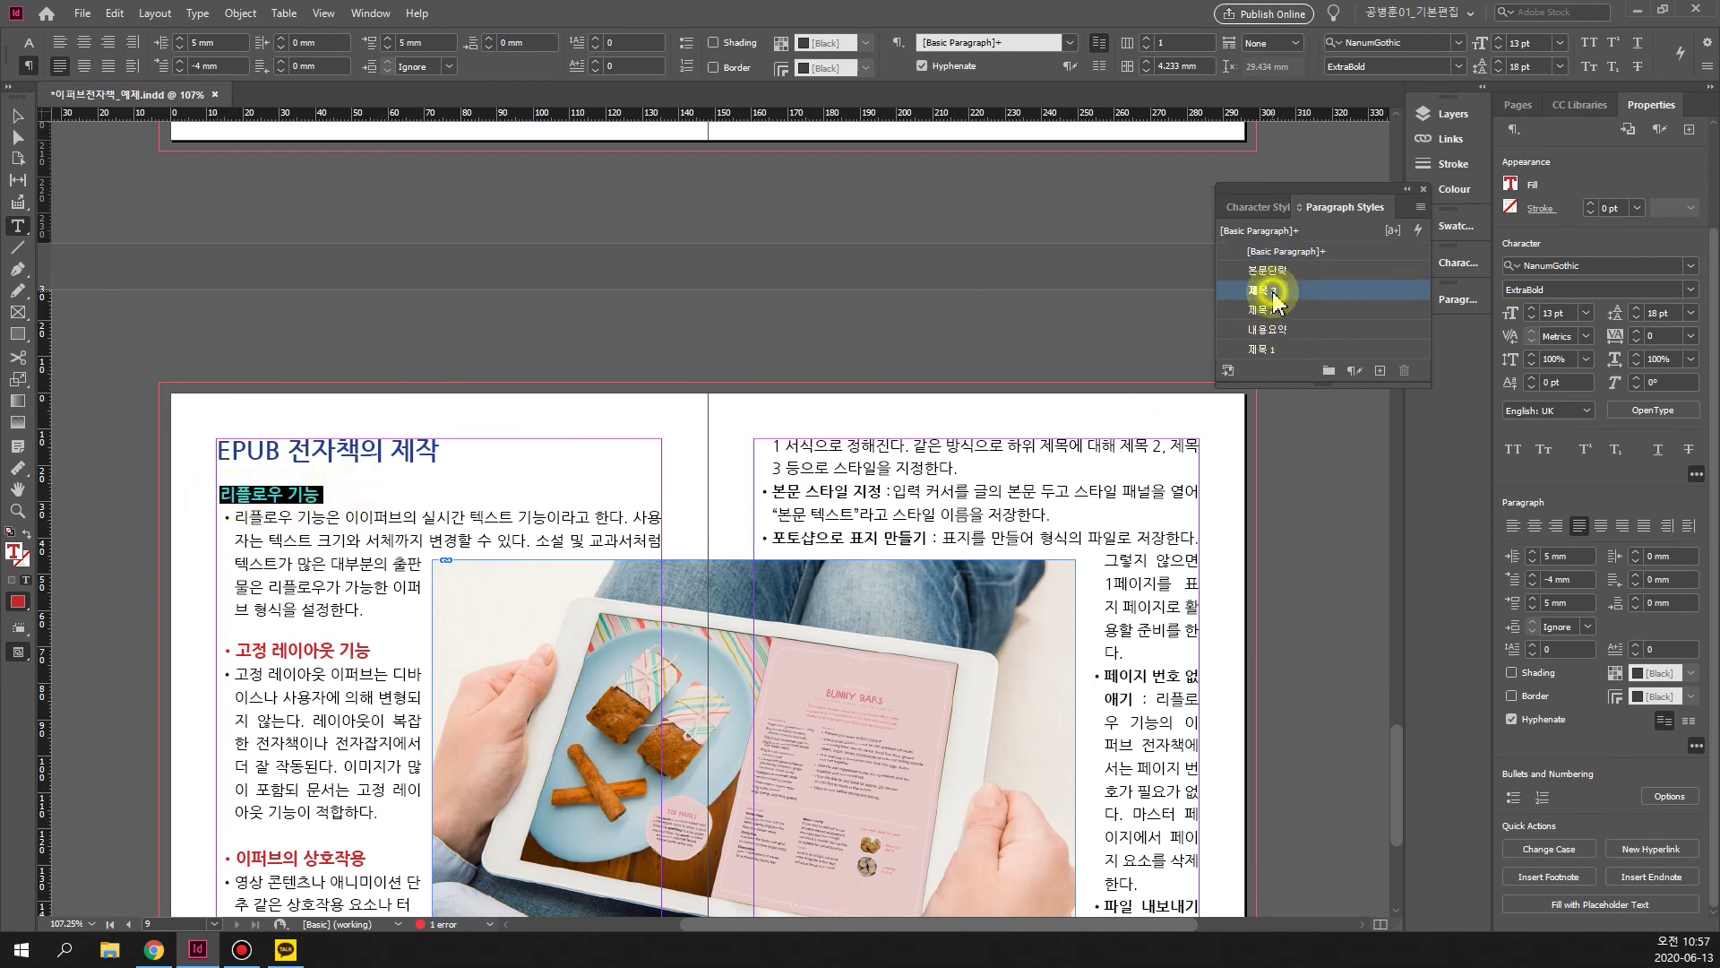
Apply the "본문단락" style to the paragraph under "리플로우 기능".
{"action": "left_click", "coordinate": [252, 543]}
{"action": "left_click_drag", "start_coordinate": [225, 516], "coordinate": [381, 618]}
{"action": "left_click", "coordinate": [1265, 272]}
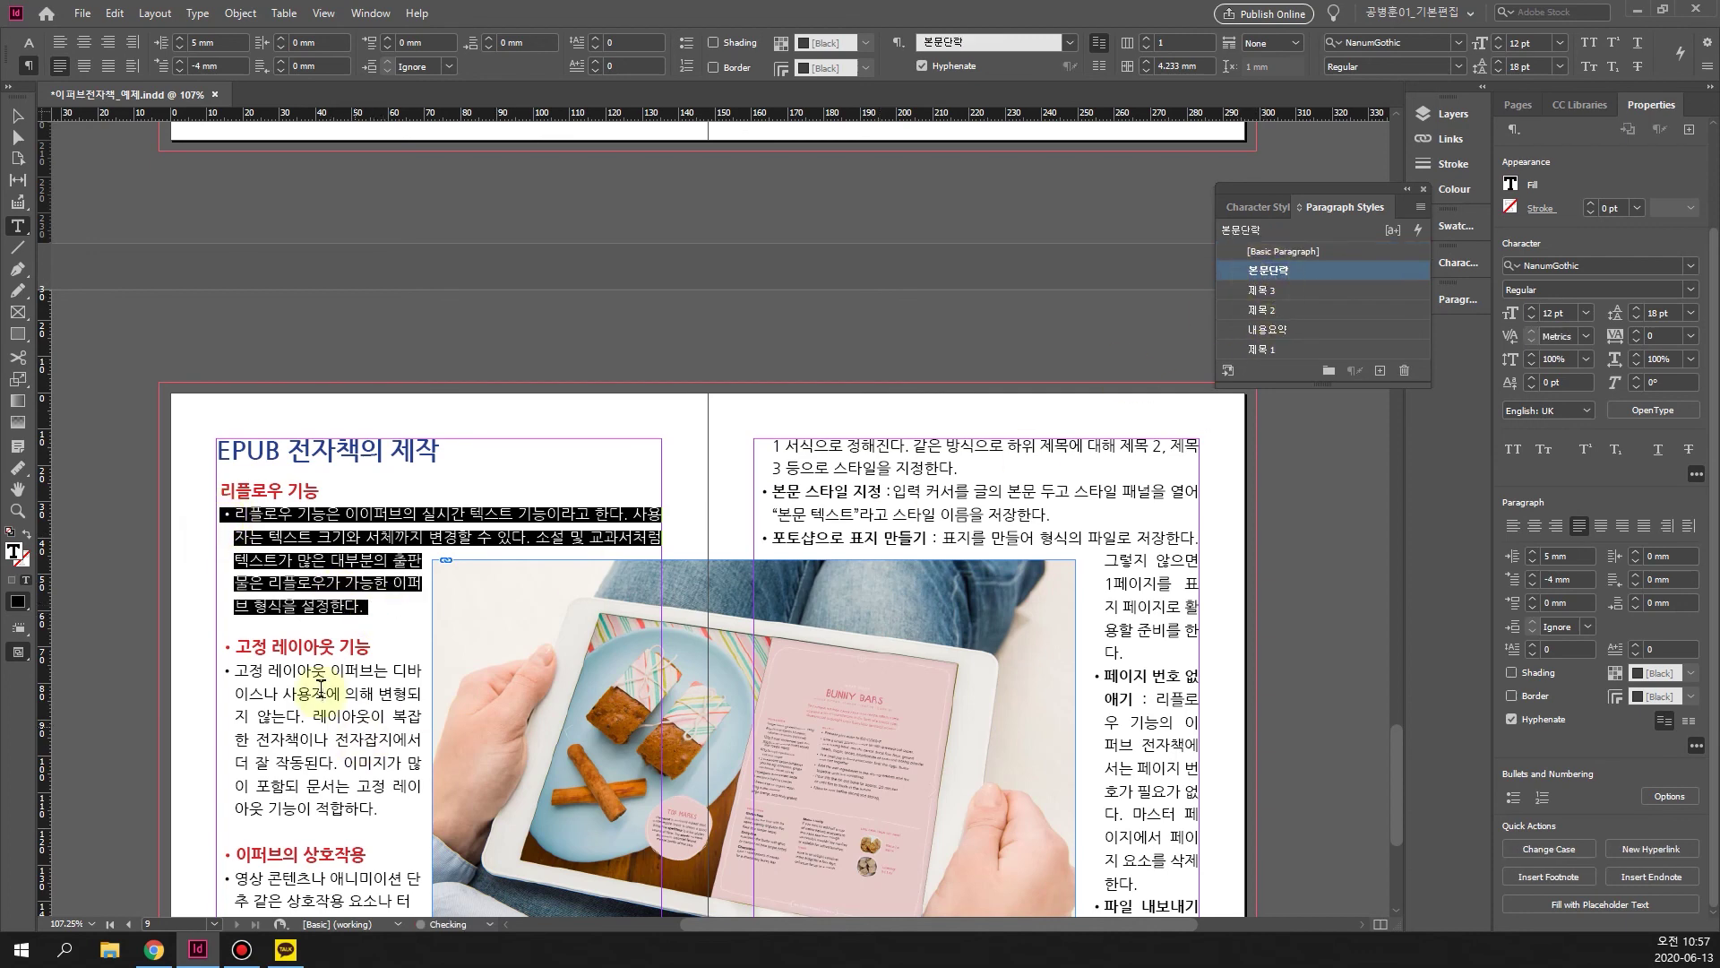
Apply "제목 3" to the "고정 레이아웃 기능" subheading and "본문단락" to the paragraph beneath it.
{"action": "scroll", "coordinate": [363, 524], "scroll_direction": "down", "scroll_amount": 3}
{"action": "left_click_drag", "start_coordinate": [379, 511], "coordinate": [239, 517]}
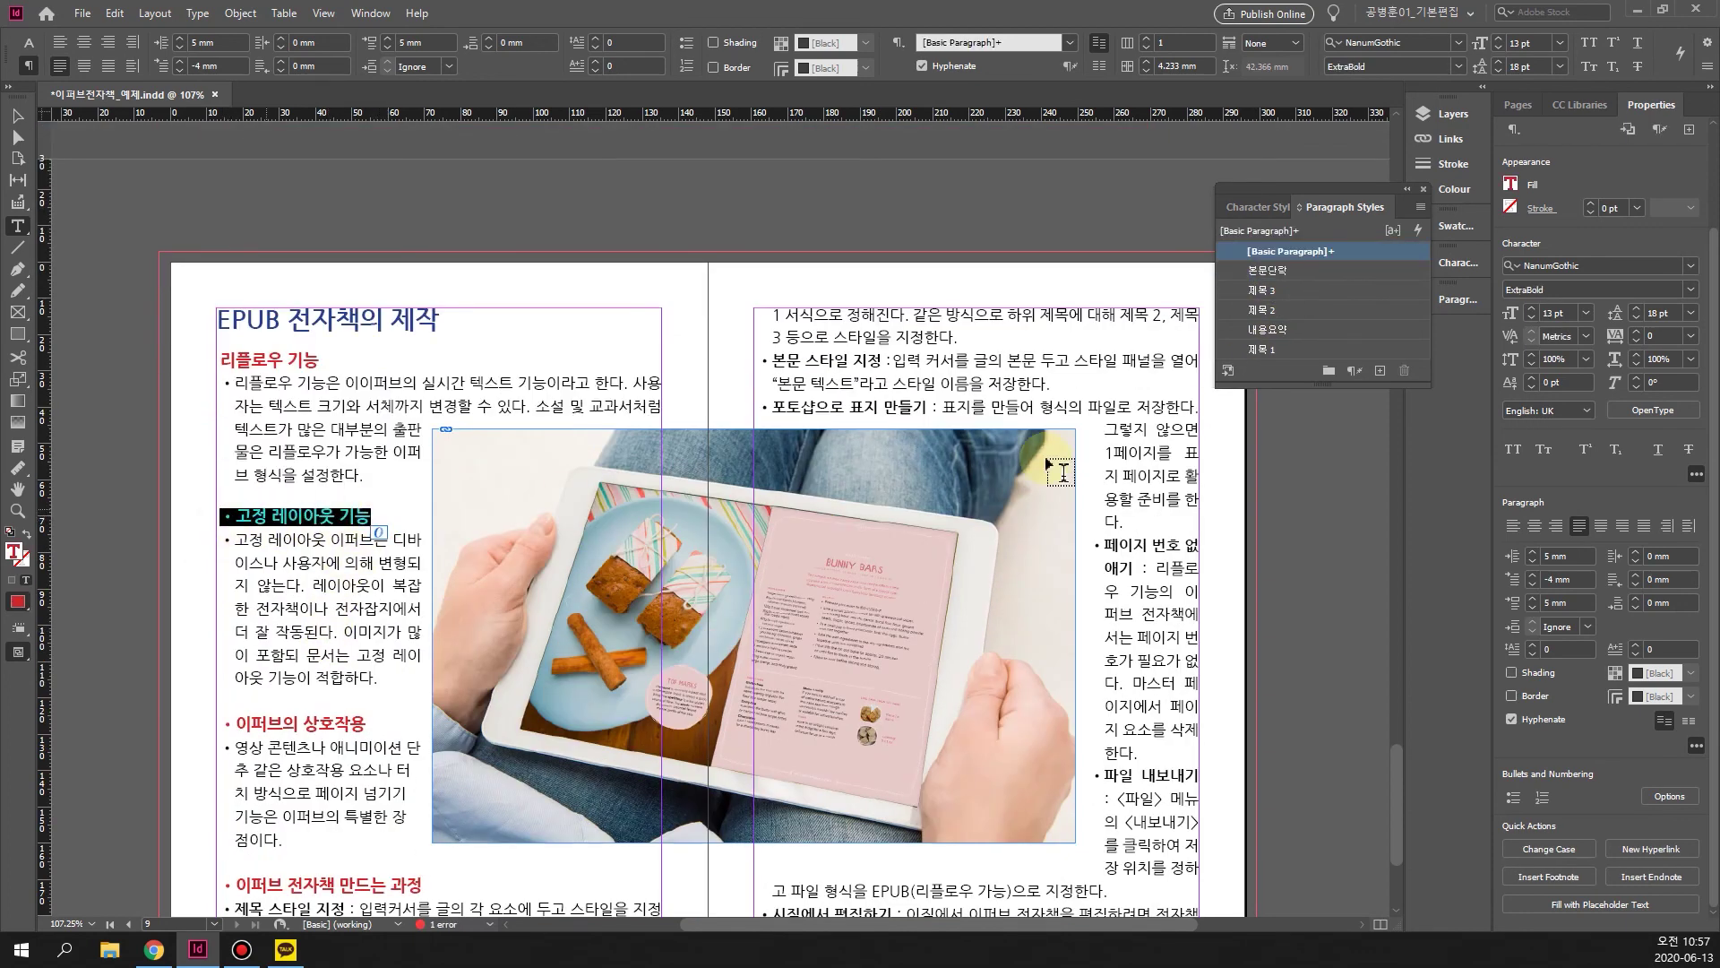
{"action": "left_click", "coordinate": [1263, 290]}
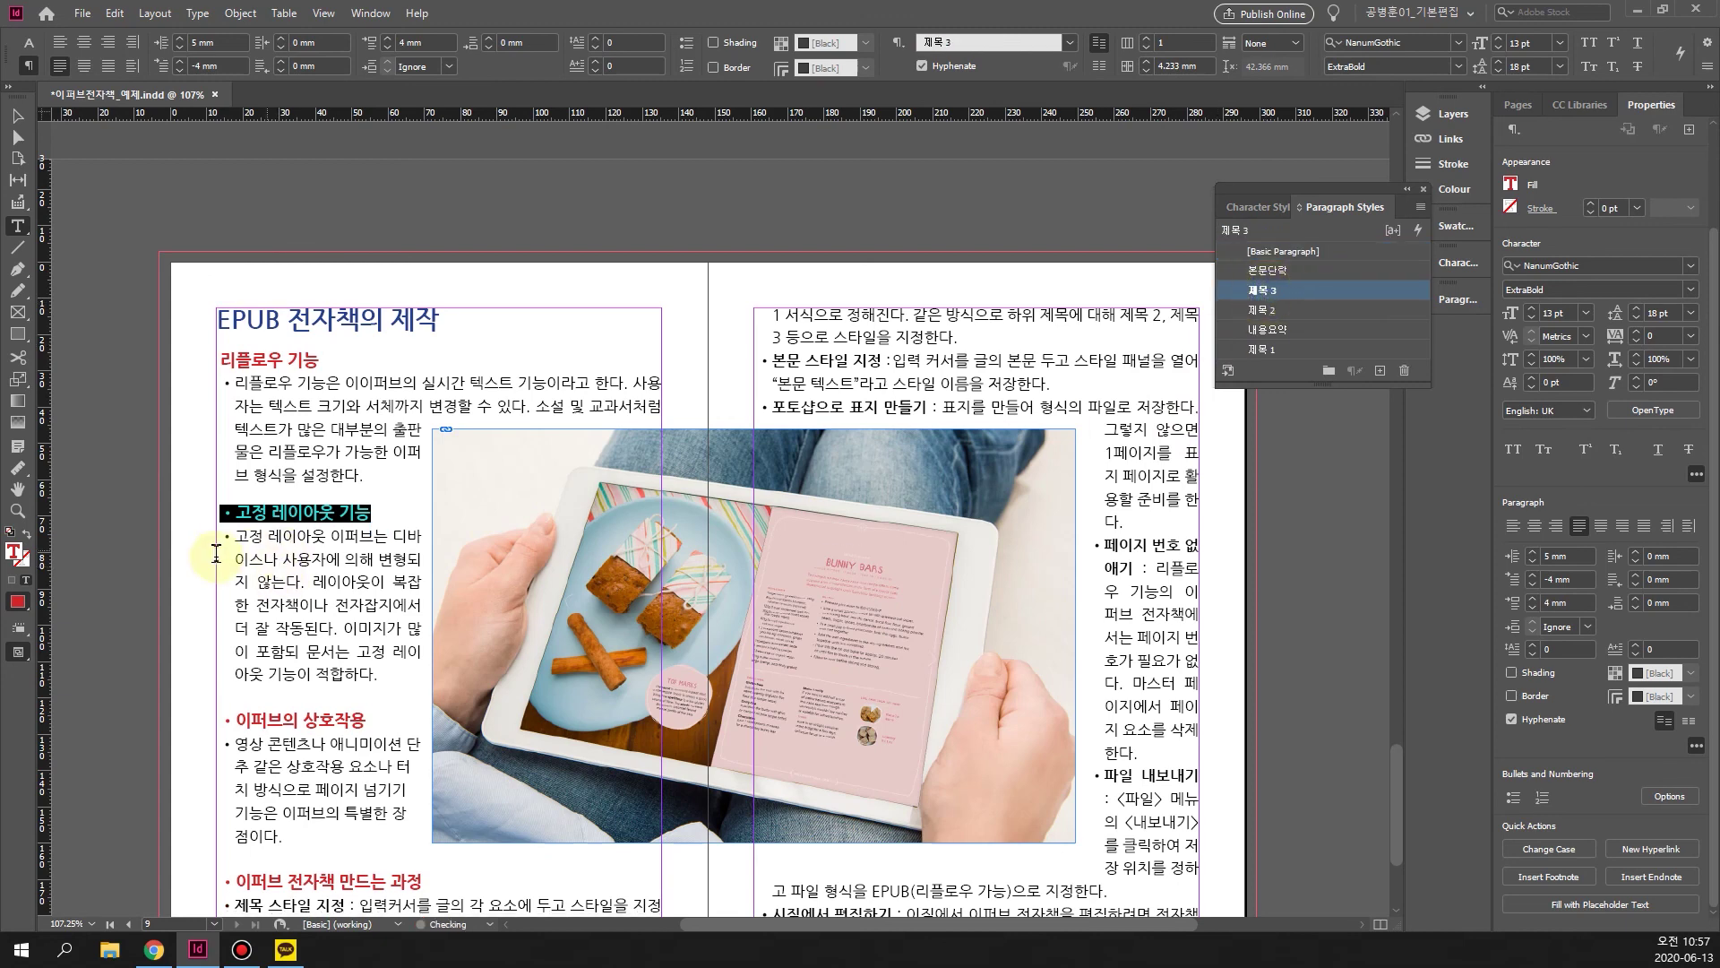
{"action": "left_click_drag", "start_coordinate": [223, 535], "coordinate": [405, 676]}
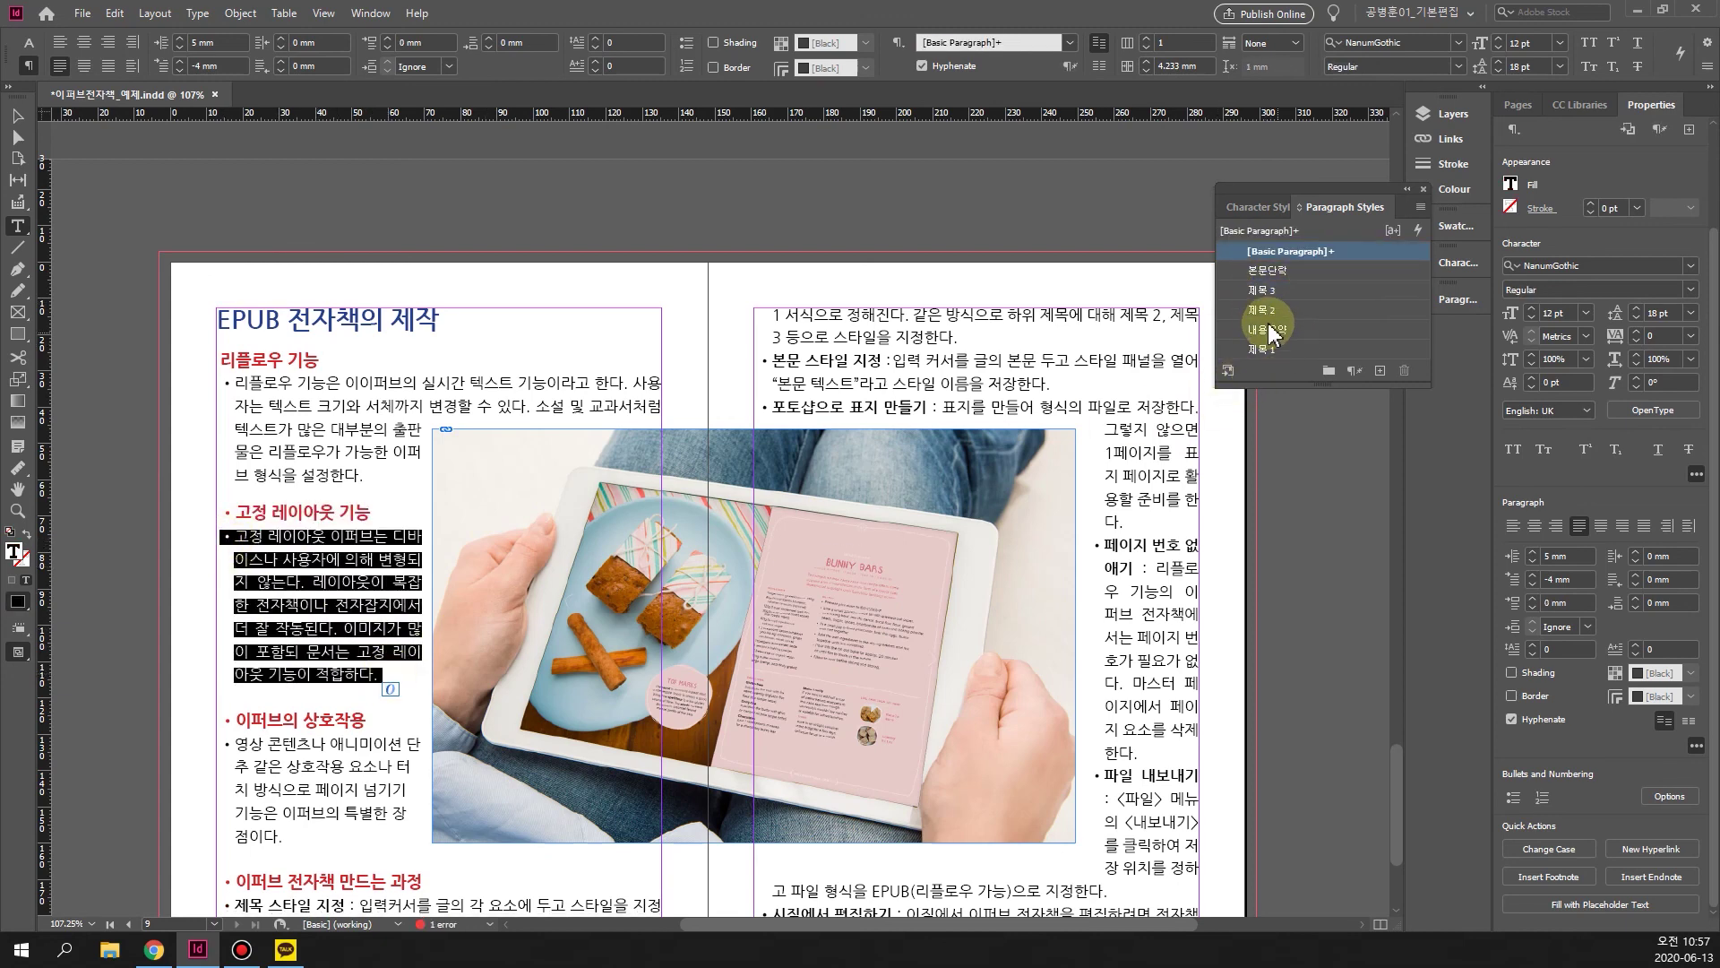
{"action": "left_click", "coordinate": [1268, 271]}
Apply "제목 3" to the "이퍼브의 상호작용" subheading and "본문단락" to the paragraph beneath it.
{"action": "left_click_drag", "start_coordinate": [367, 721], "coordinate": [218, 726]}
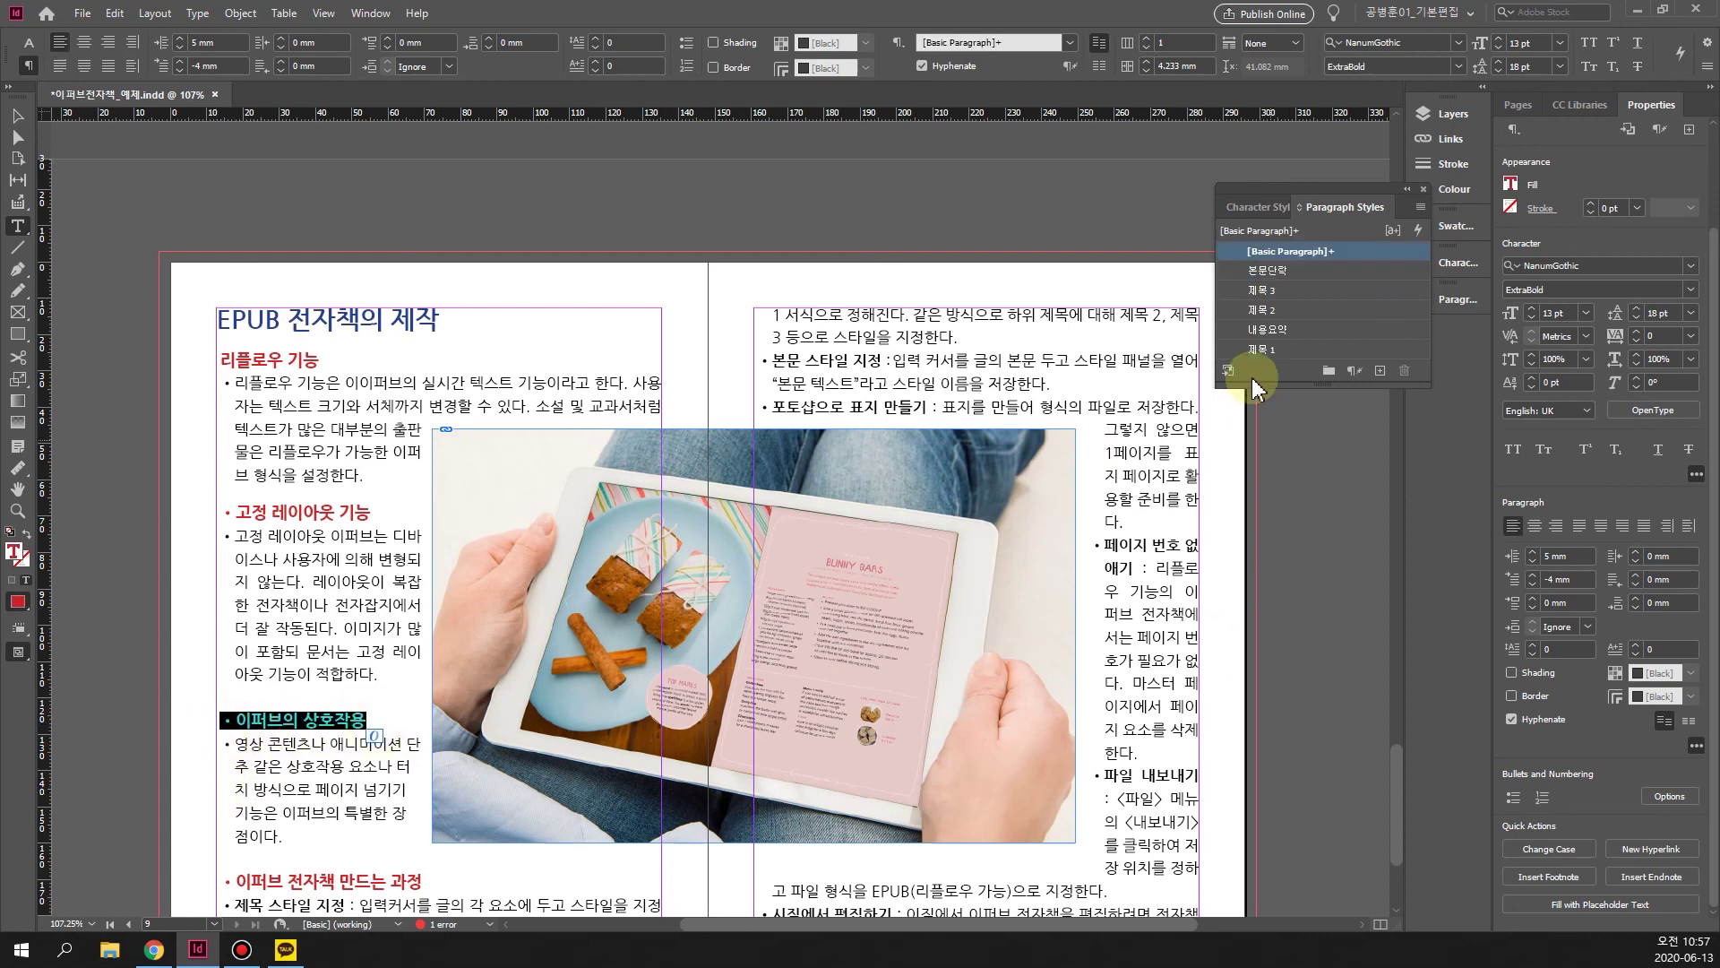
{"action": "left_click", "coordinate": [1264, 292]}
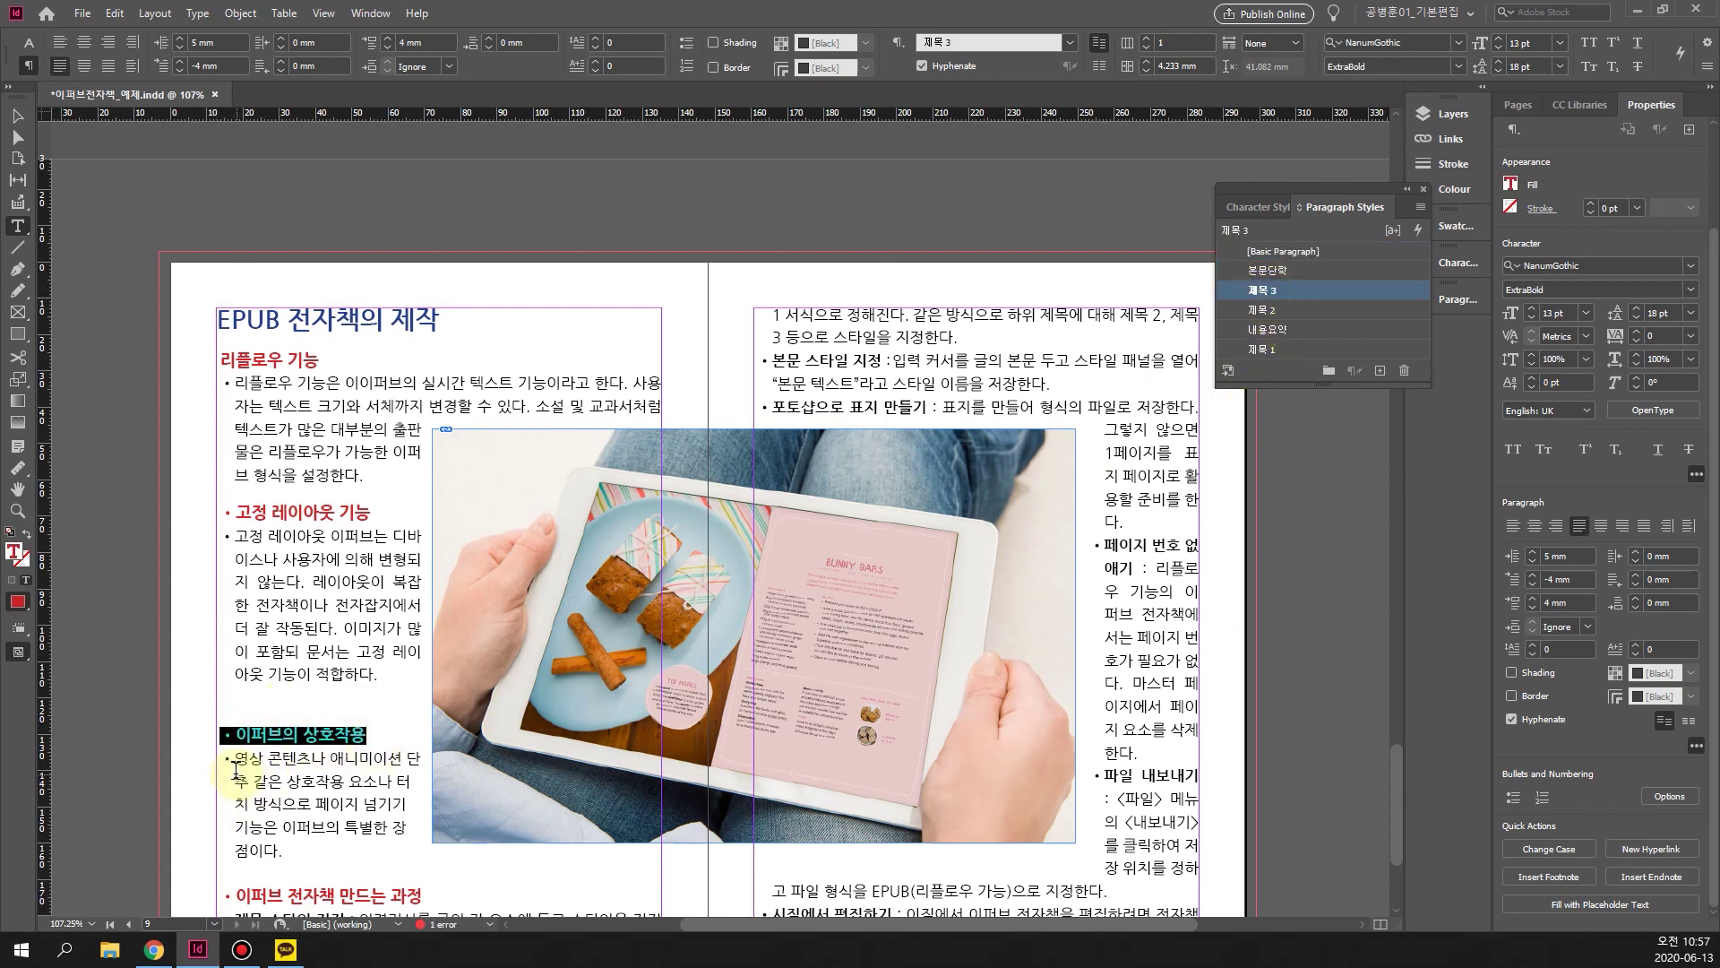
{"action": "left_click_drag", "start_coordinate": [220, 762], "coordinate": [285, 858]}
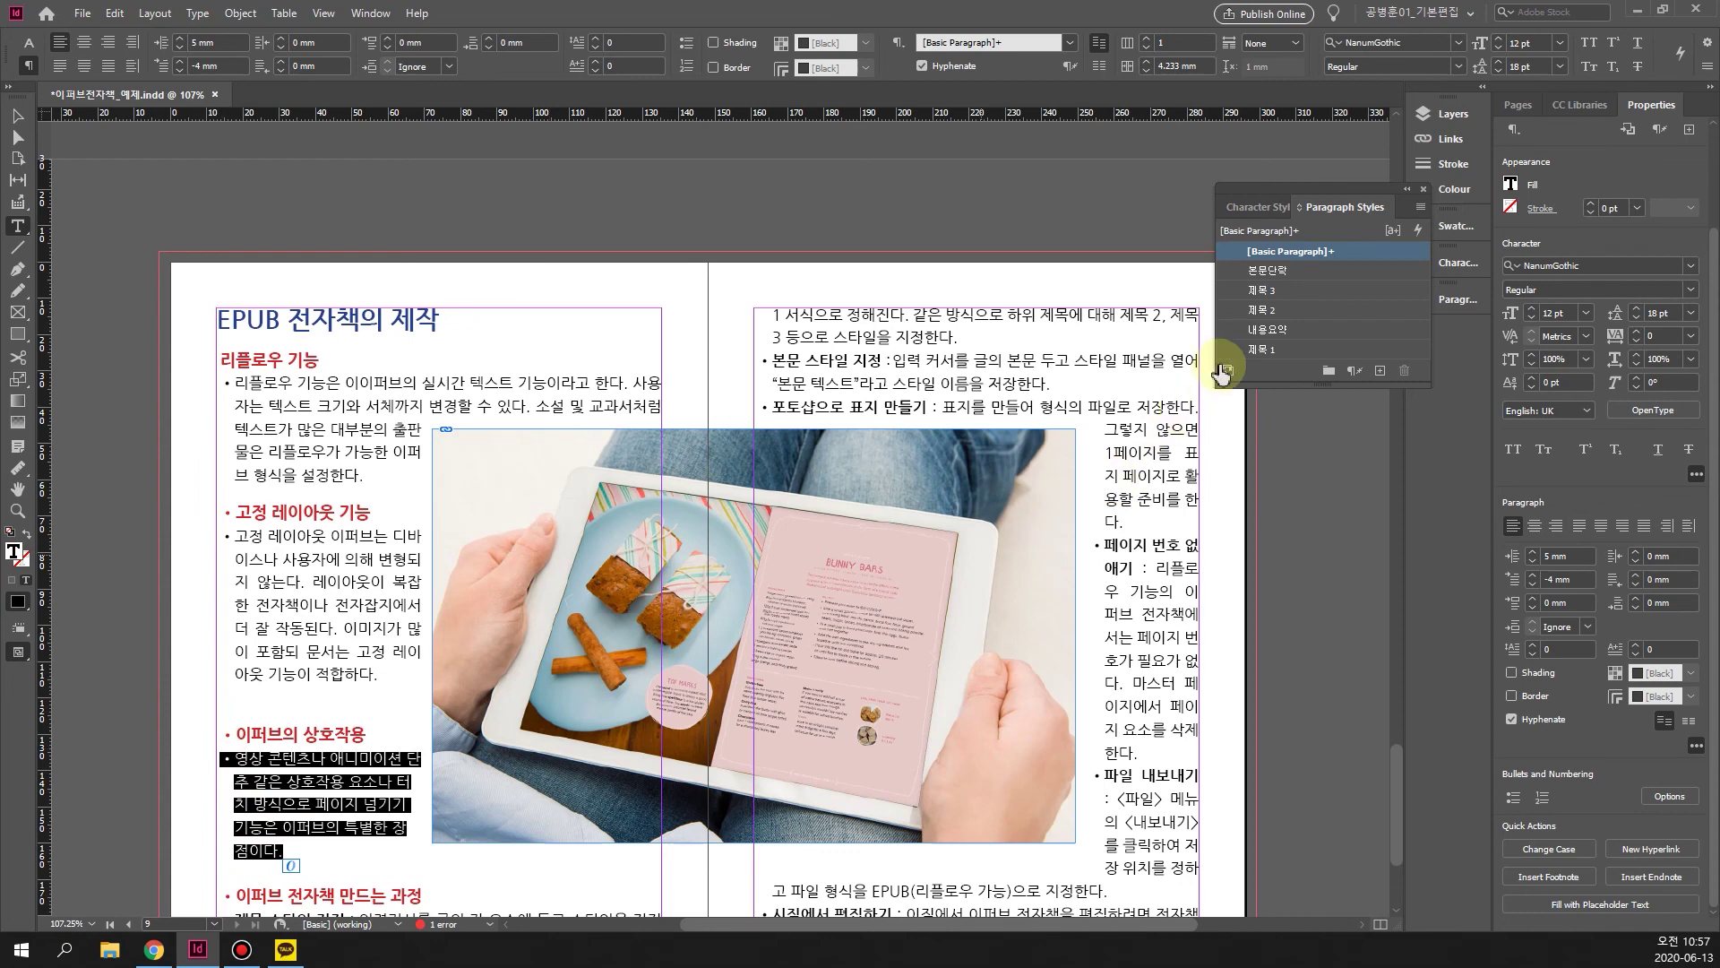
{"action": "left_click", "coordinate": [1267, 271]}
Apply the "제목 3" style to the "이퍼브 전자책 만드는 과정" subheading near the end of page 8.
{"action": "scroll", "coordinate": [468, 776], "scroll_direction": "down", "scroll_amount": 2}
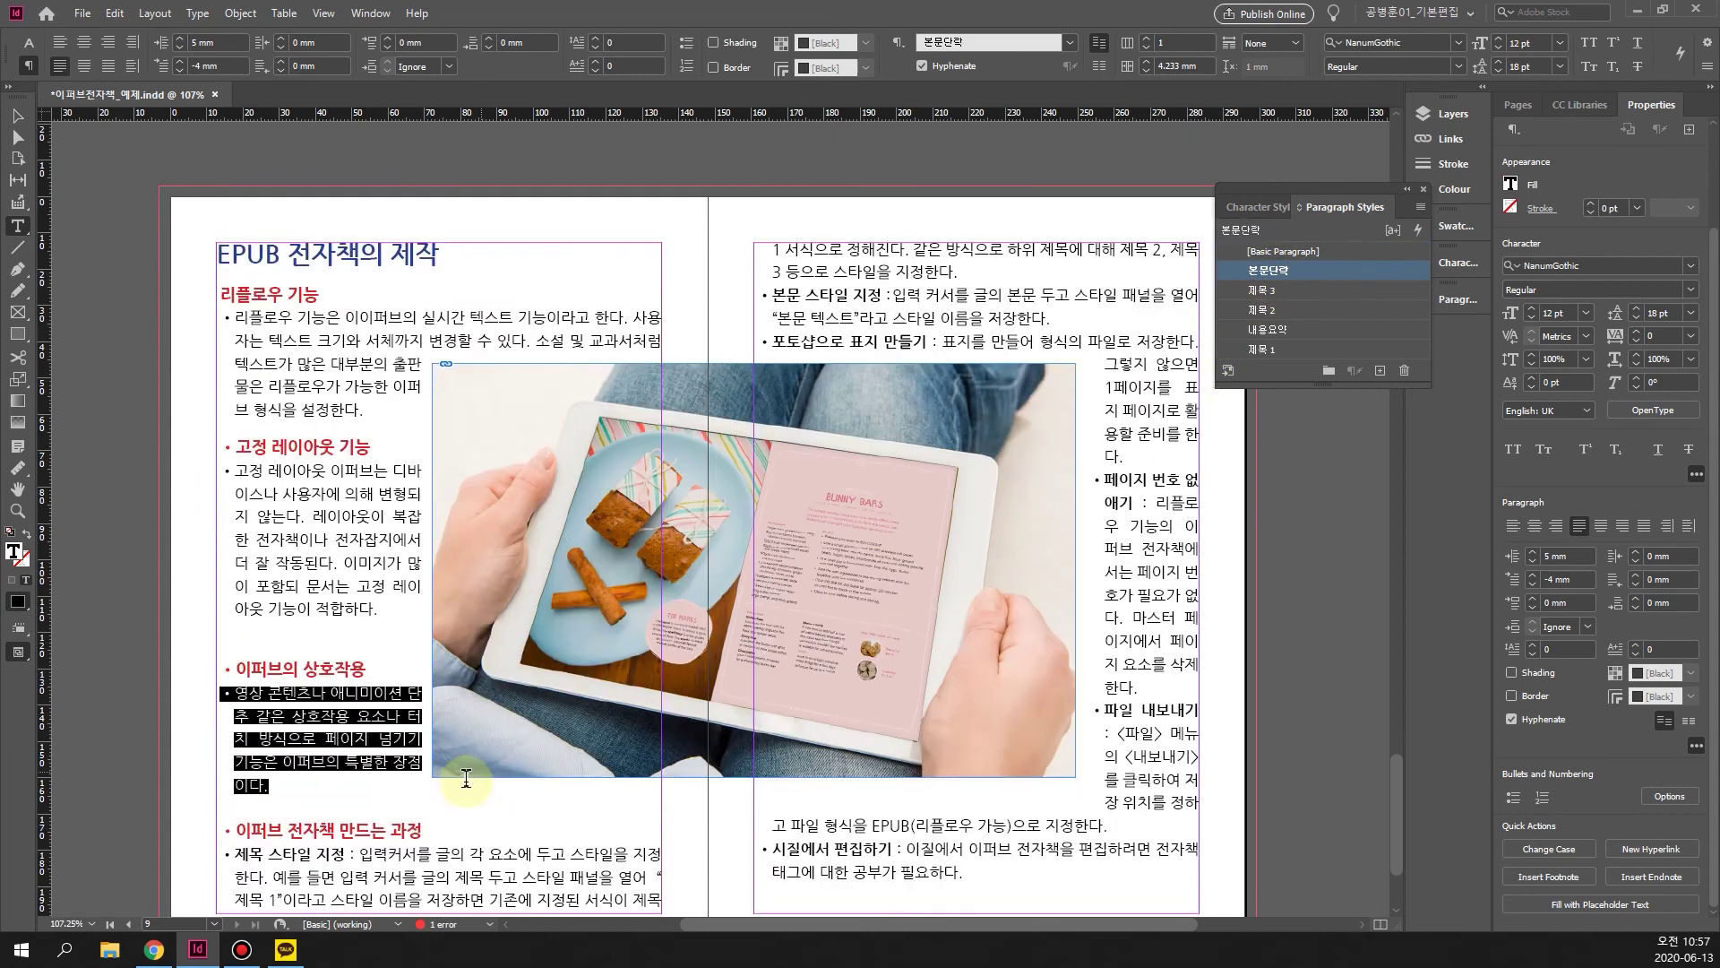
{"action": "scroll", "coordinate": [468, 776], "scroll_direction": "down", "scroll_amount": 5}
{"action": "left_click_drag", "start_coordinate": [428, 653], "coordinate": [230, 660]}
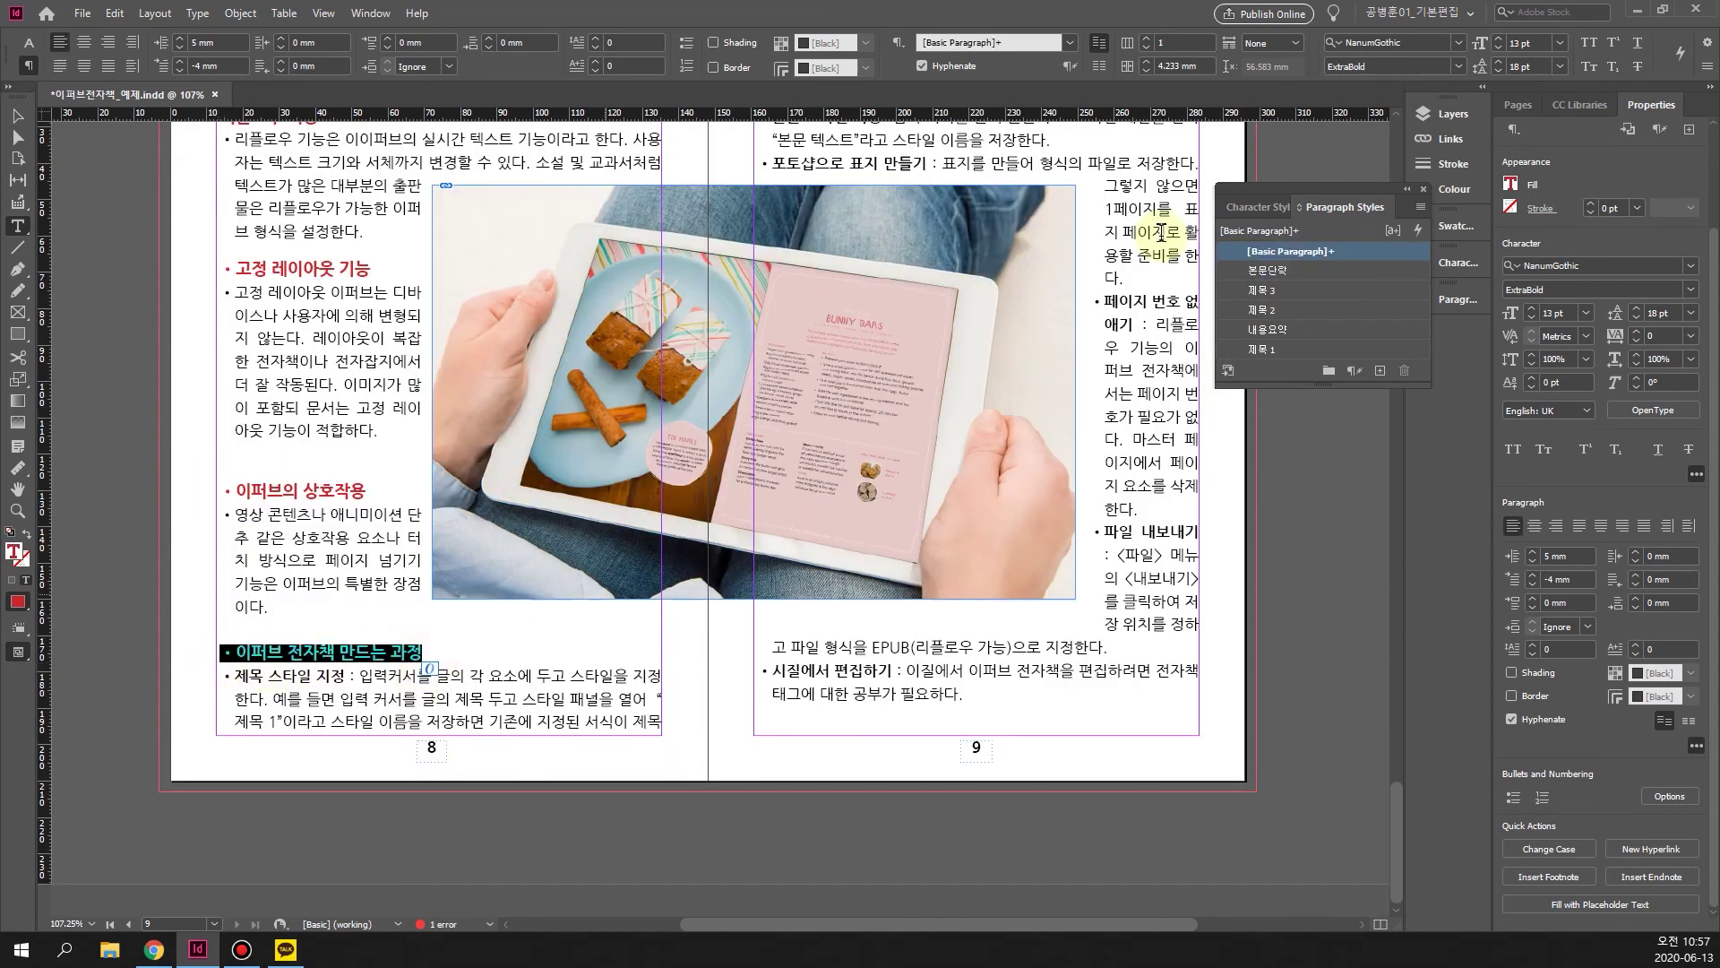
{"action": "left_click", "coordinate": [1265, 293]}
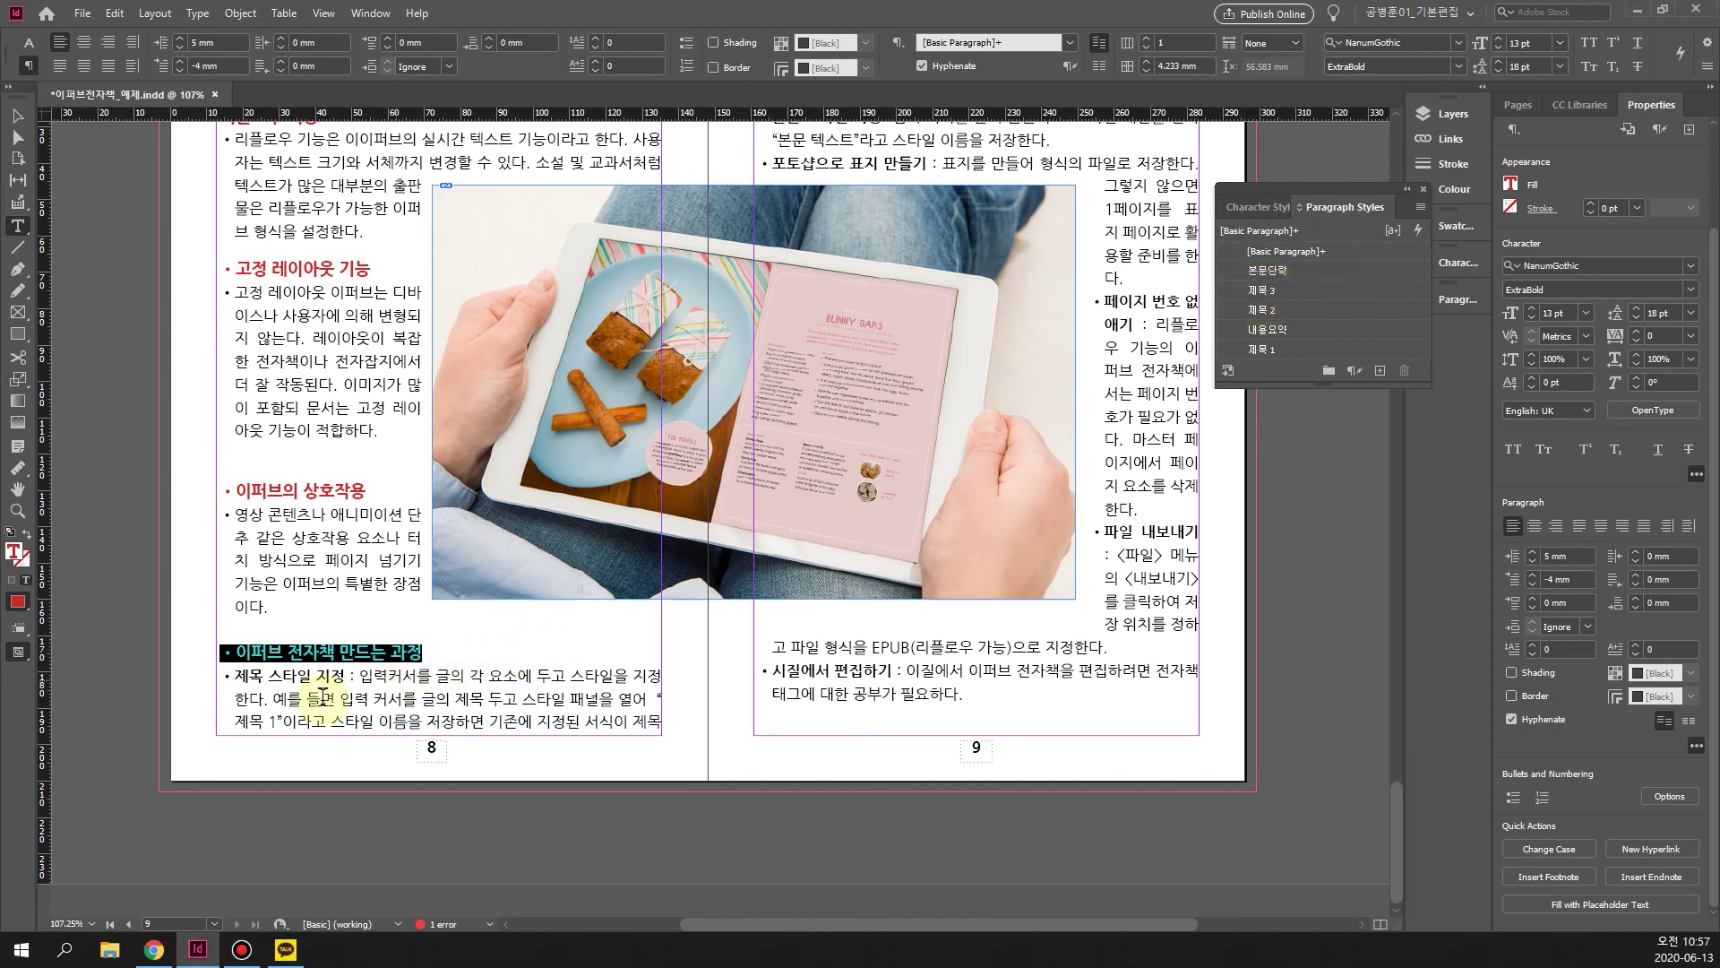
Try to apply "본문단락" to the text from "제목 스타일 지정" on page 8 to the end of page 9.
{"action": "left_click_drag", "start_coordinate": [221, 681], "coordinate": [985, 699]}
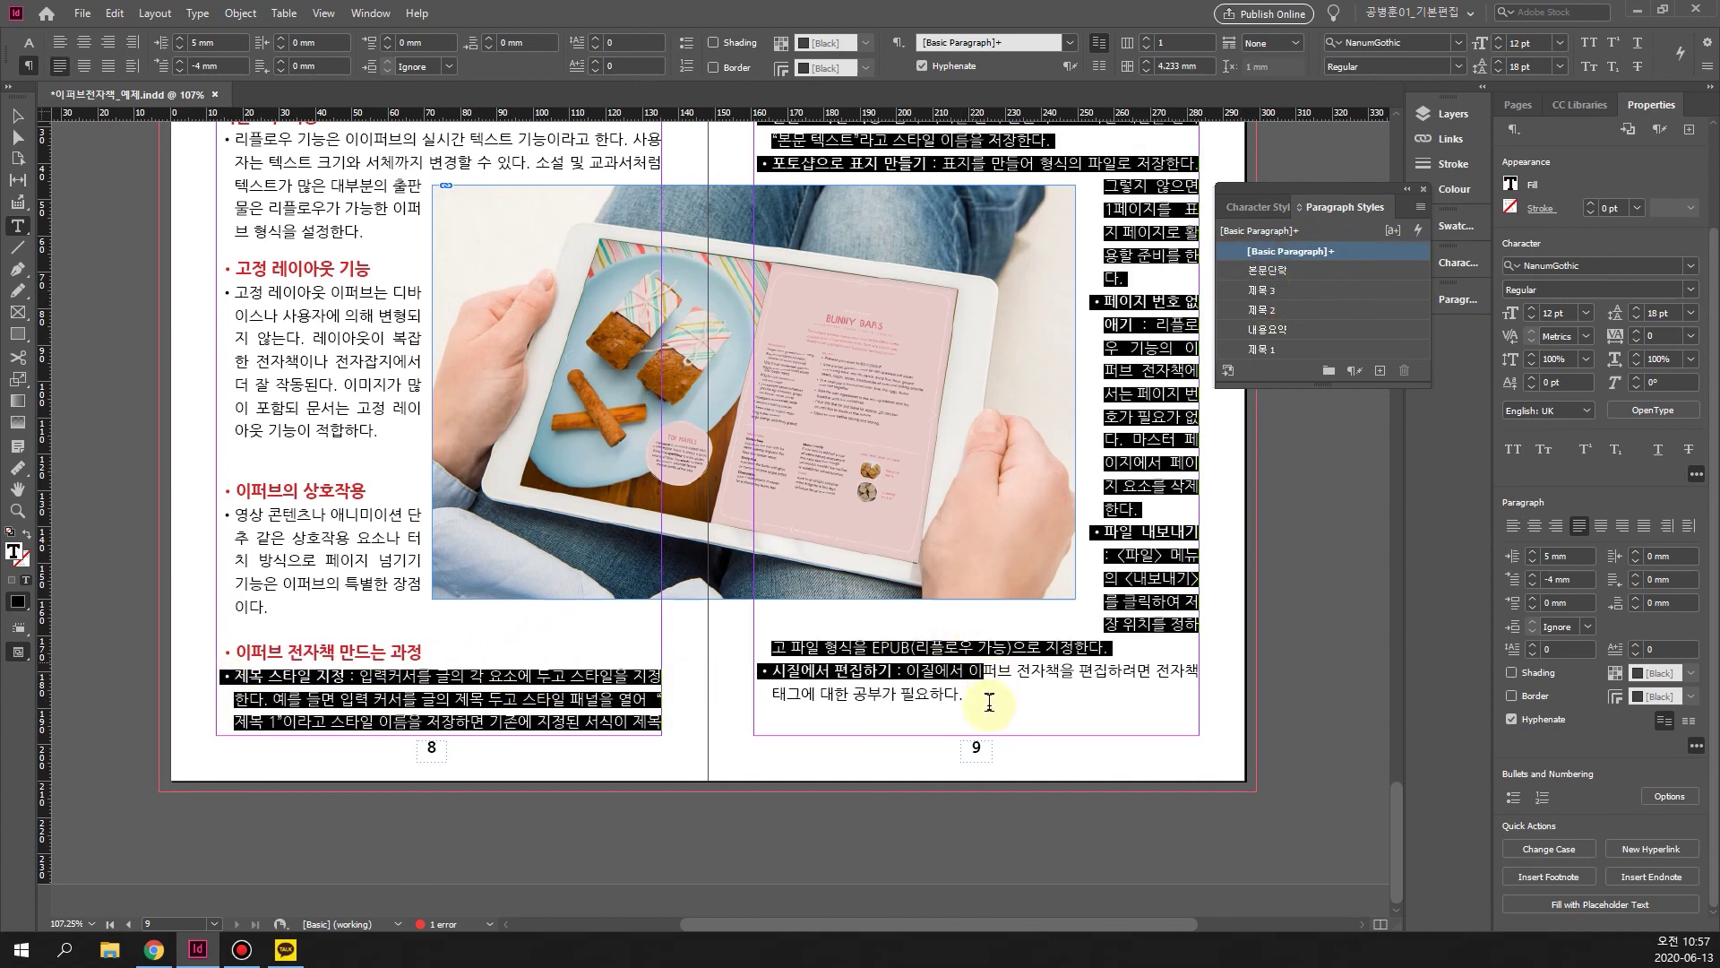
{"action": "left_click", "coordinate": [1272, 276]}
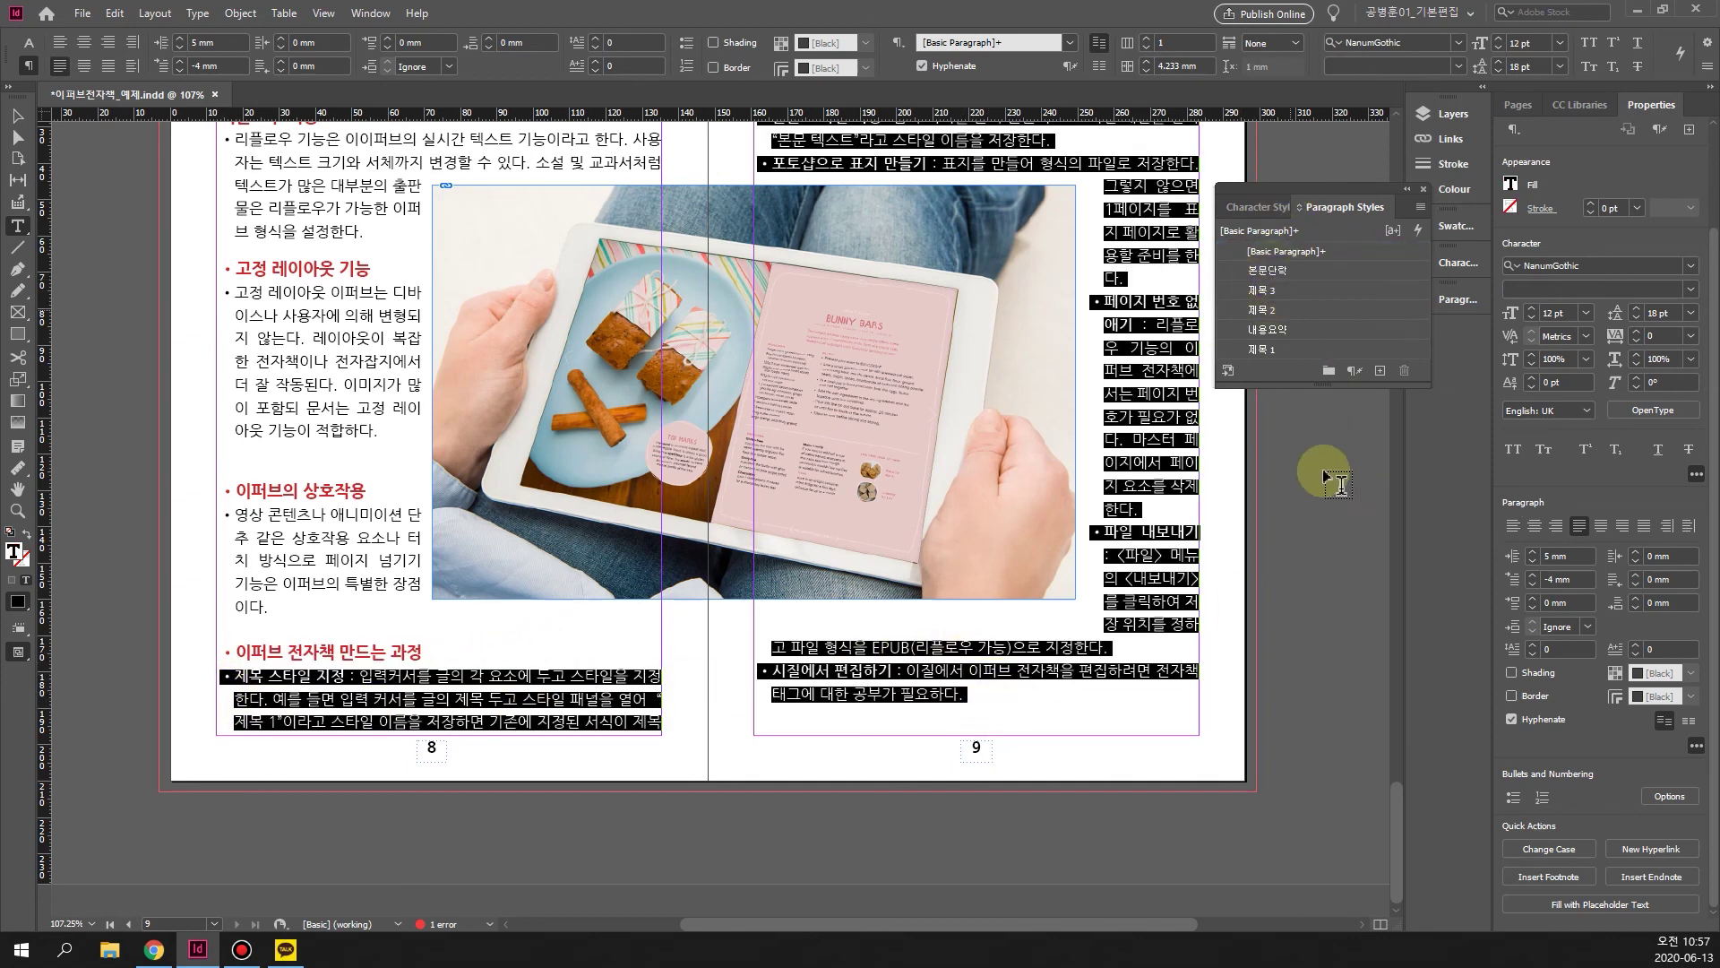
{"action": "left_click", "coordinate": [986, 695]}
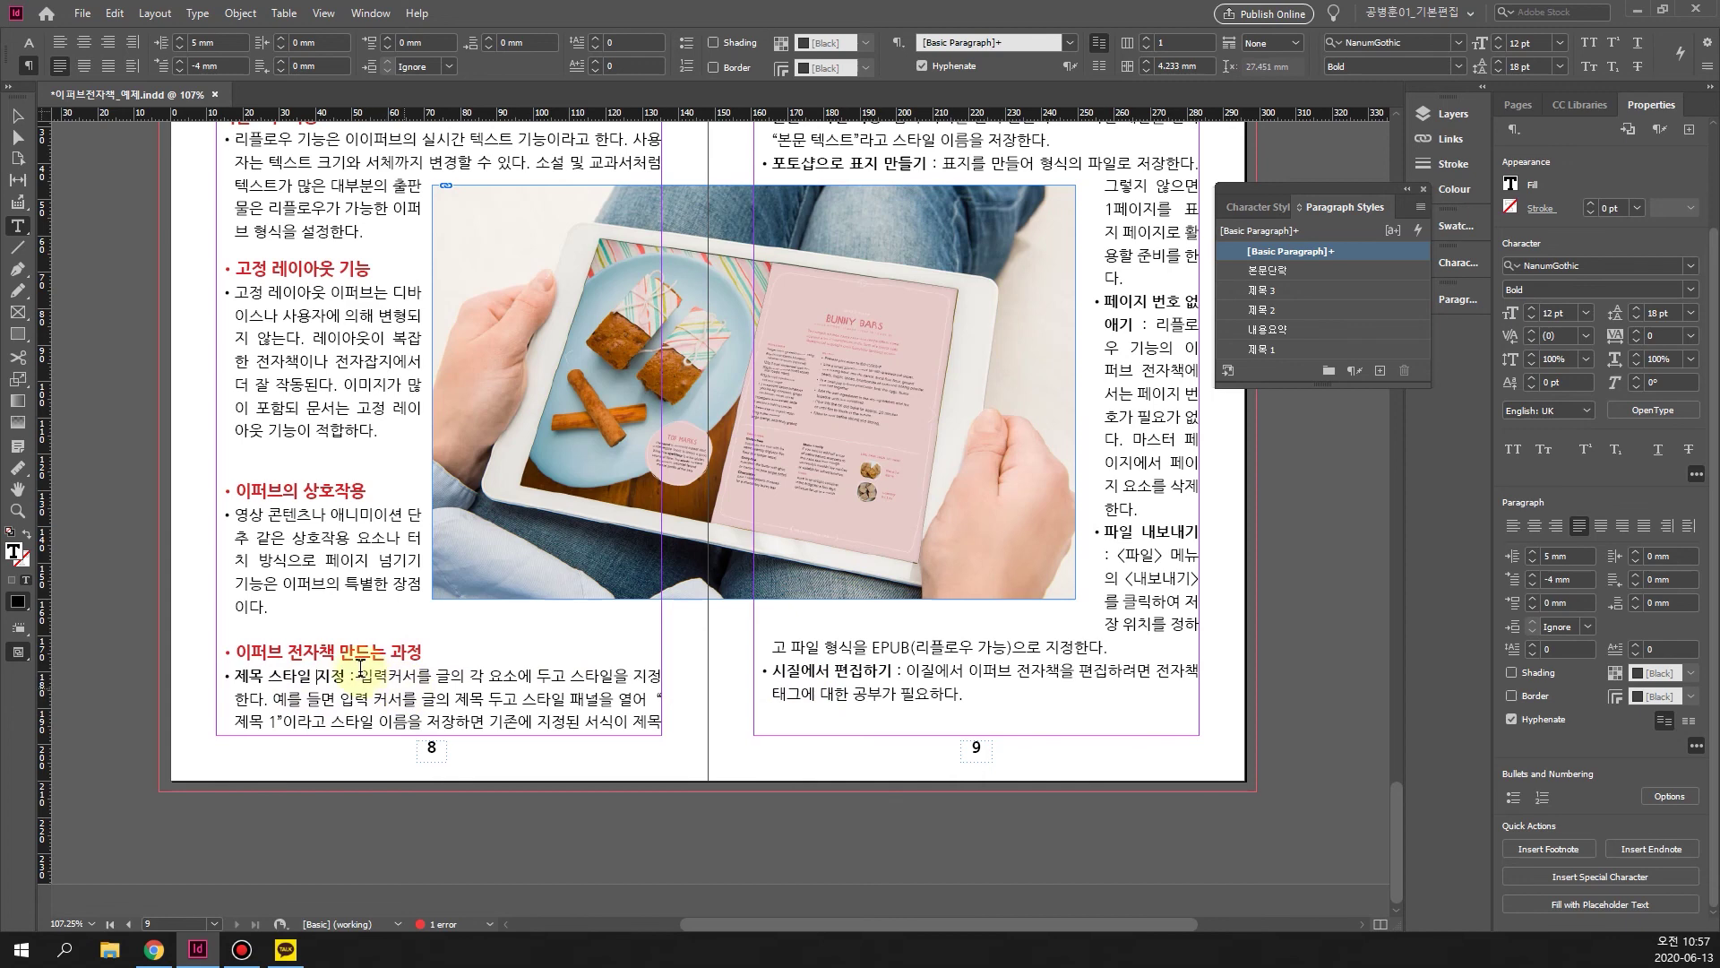
Create a new paragraph style from the bold "제목 스타일 지정" text on page 8 and apply it to that paragraph.
{"action": "left_click", "coordinate": [1380, 370]}
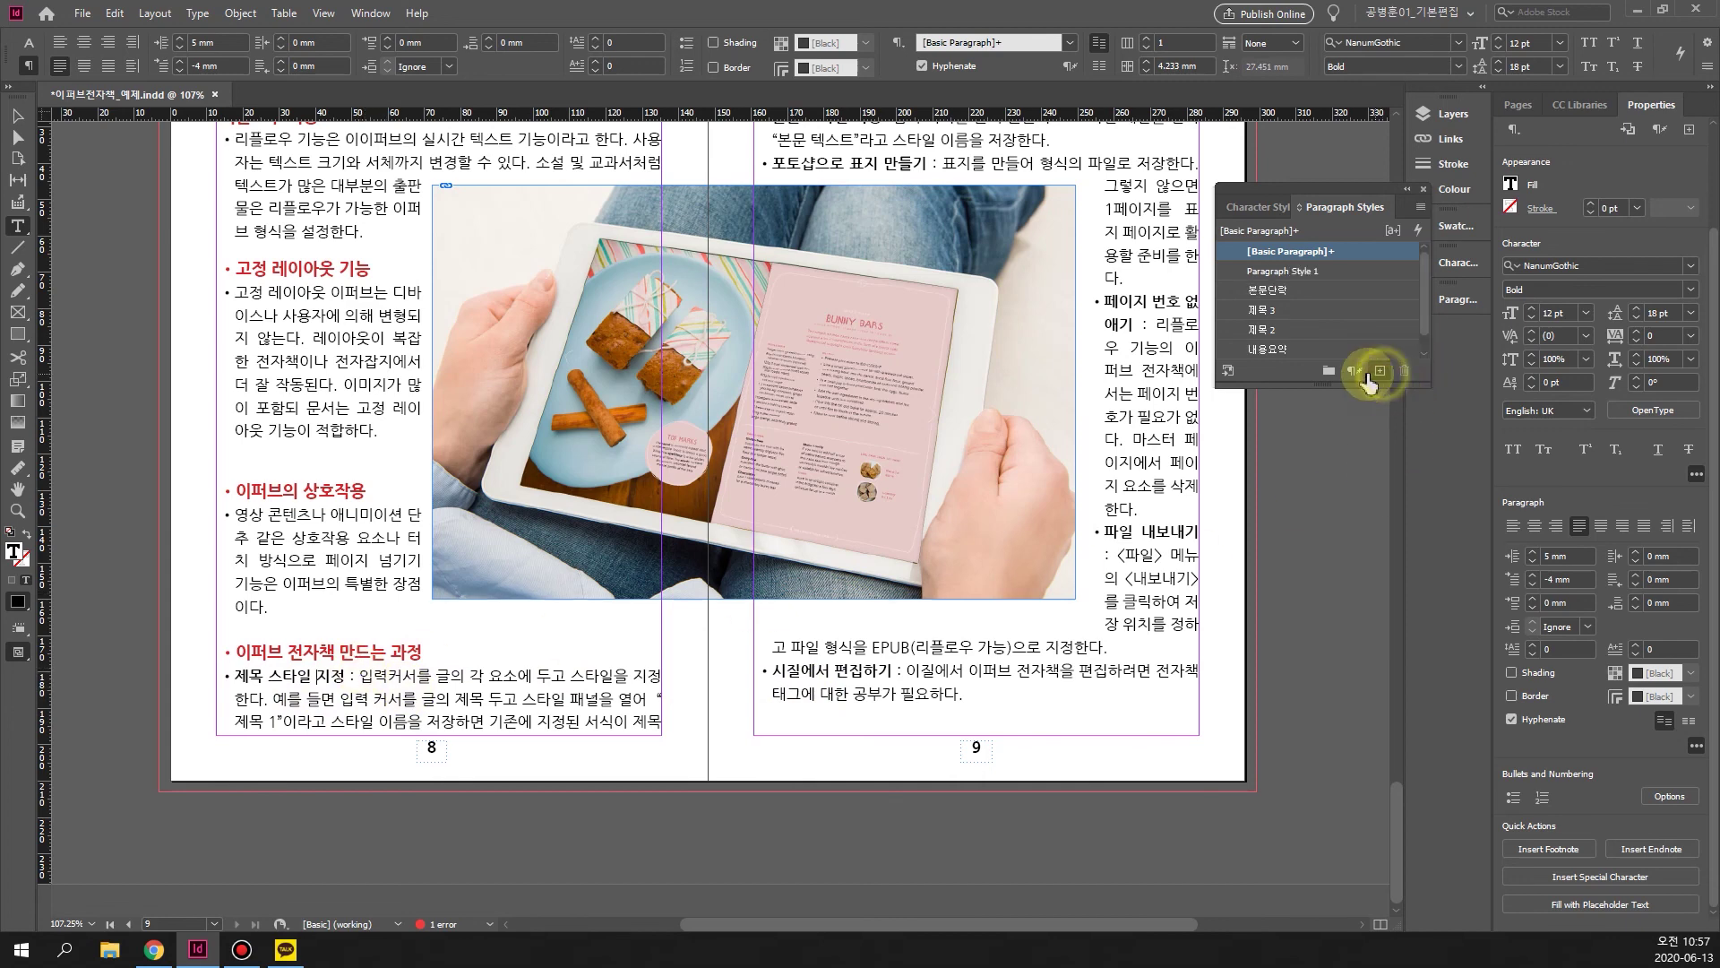
{"action": "right_click", "coordinate": [1315, 272]}
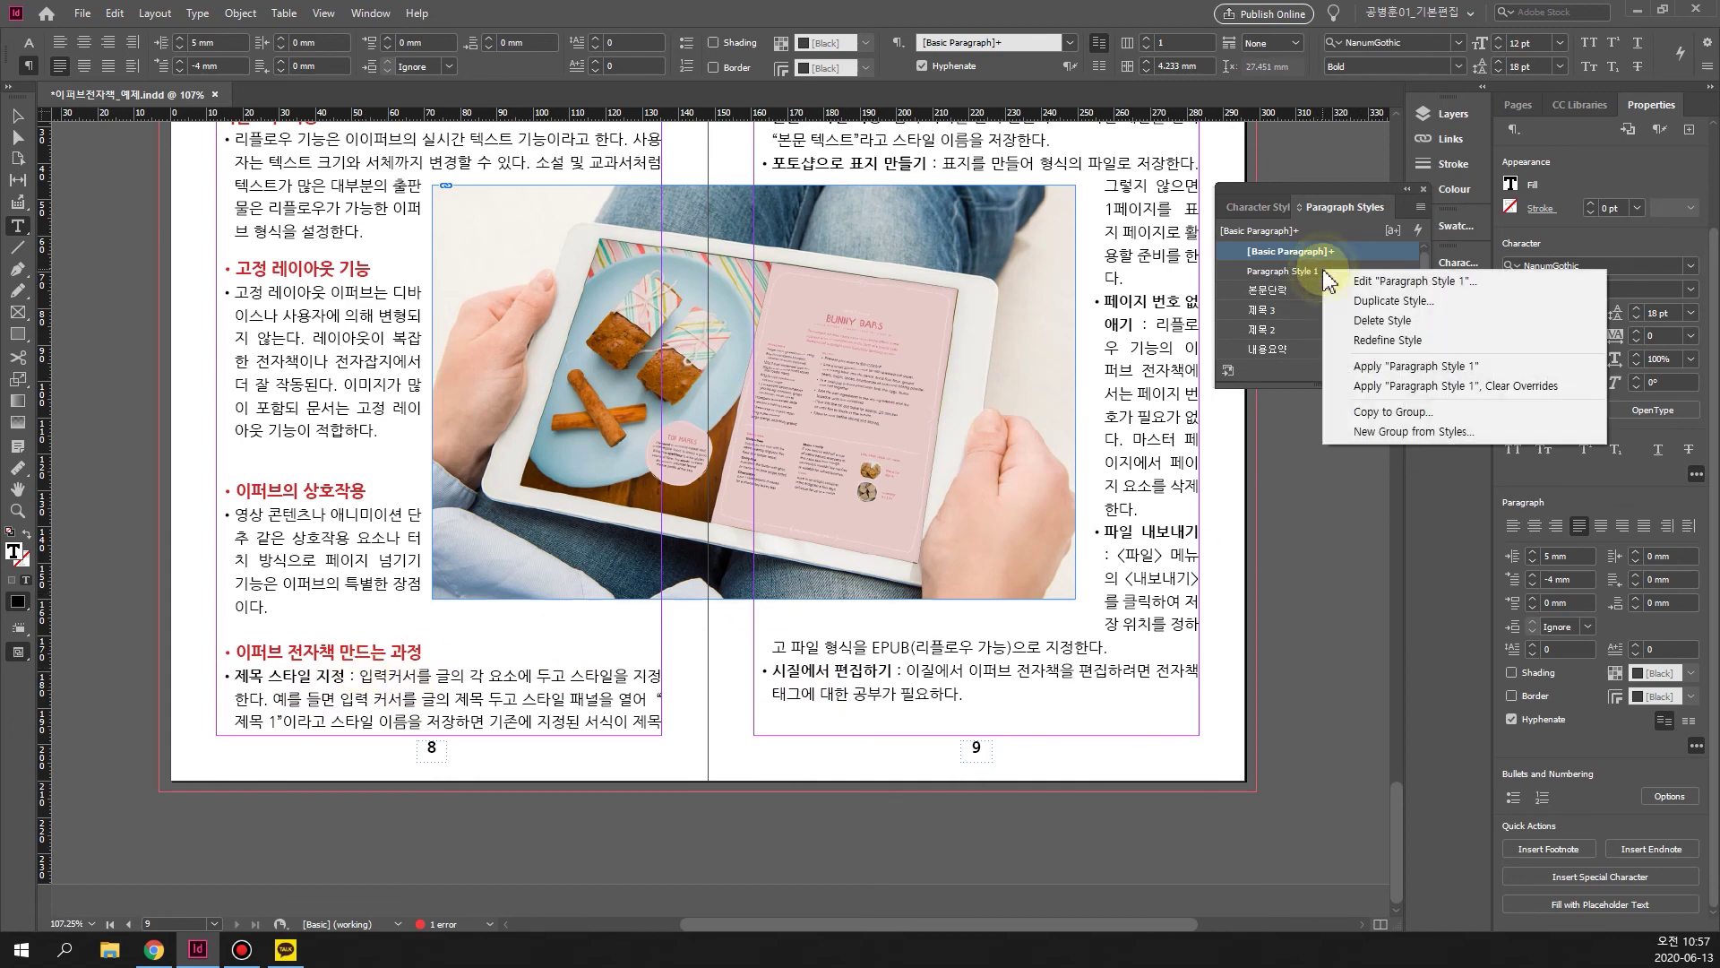
{"action": "left_click", "coordinate": [1290, 271]}
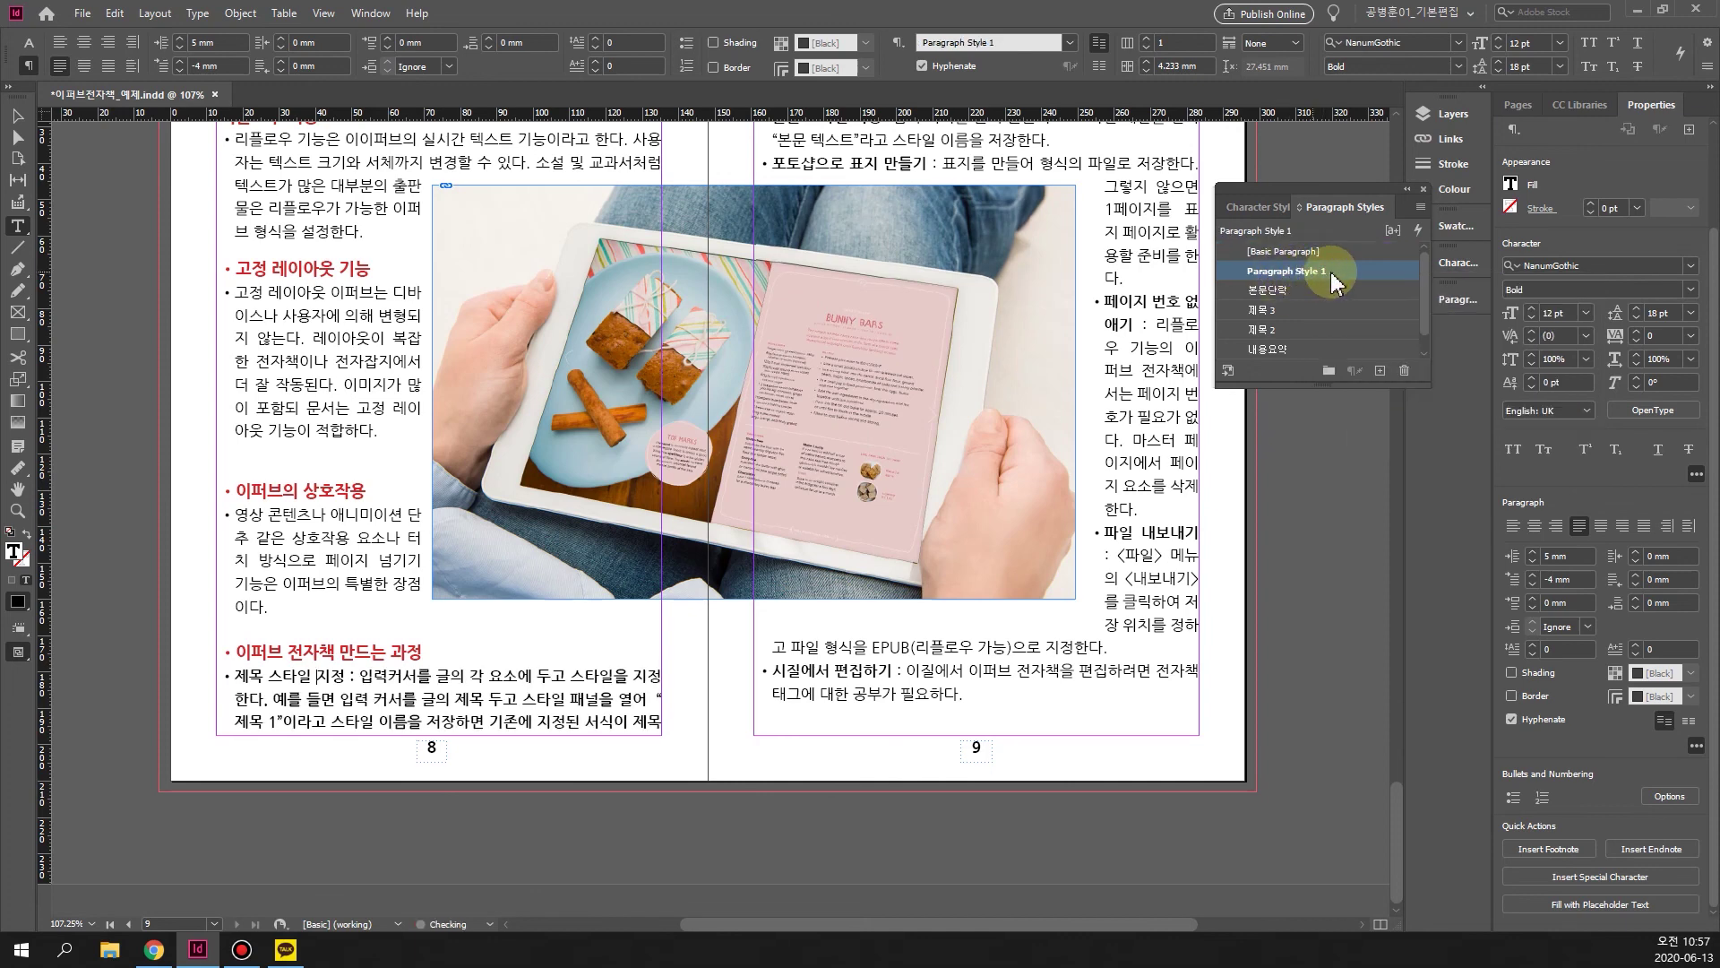
Try applying "Paragraph Style 1" to the paragraph beginning "제목 스타일 지정" on page 8.
{"action": "left_click", "coordinate": [916, 599]}
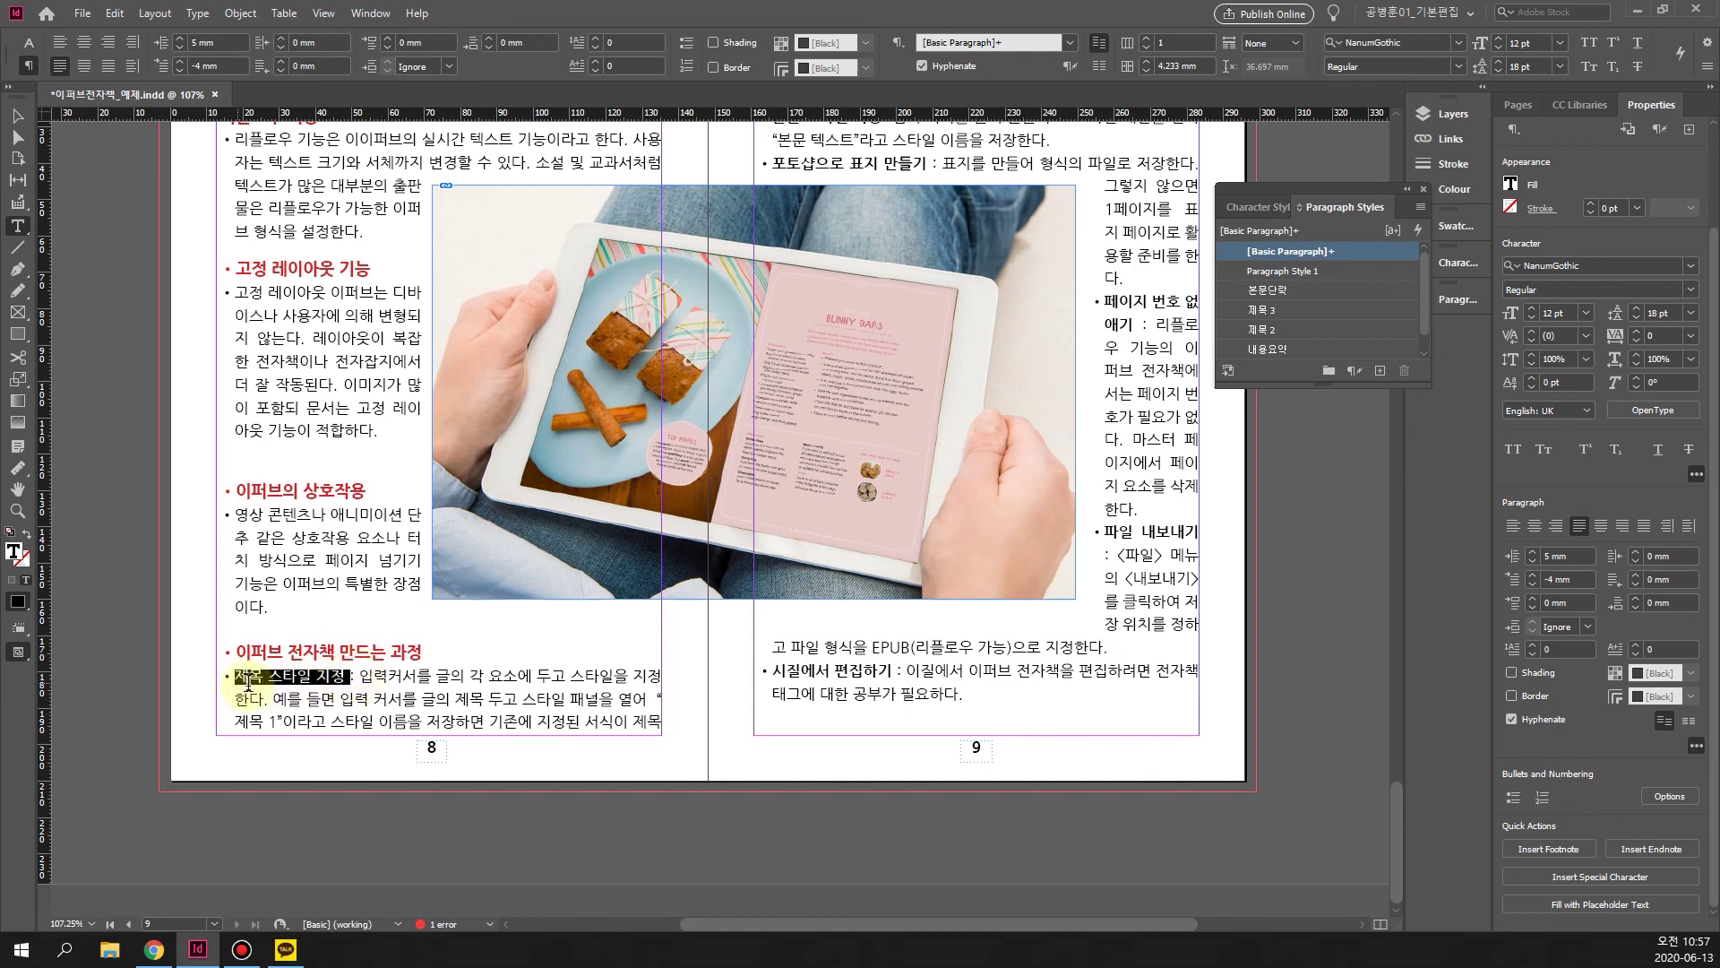
{"action": "right_click", "coordinate": [1324, 270]}
{"action": "left_click", "coordinate": [1299, 274]}
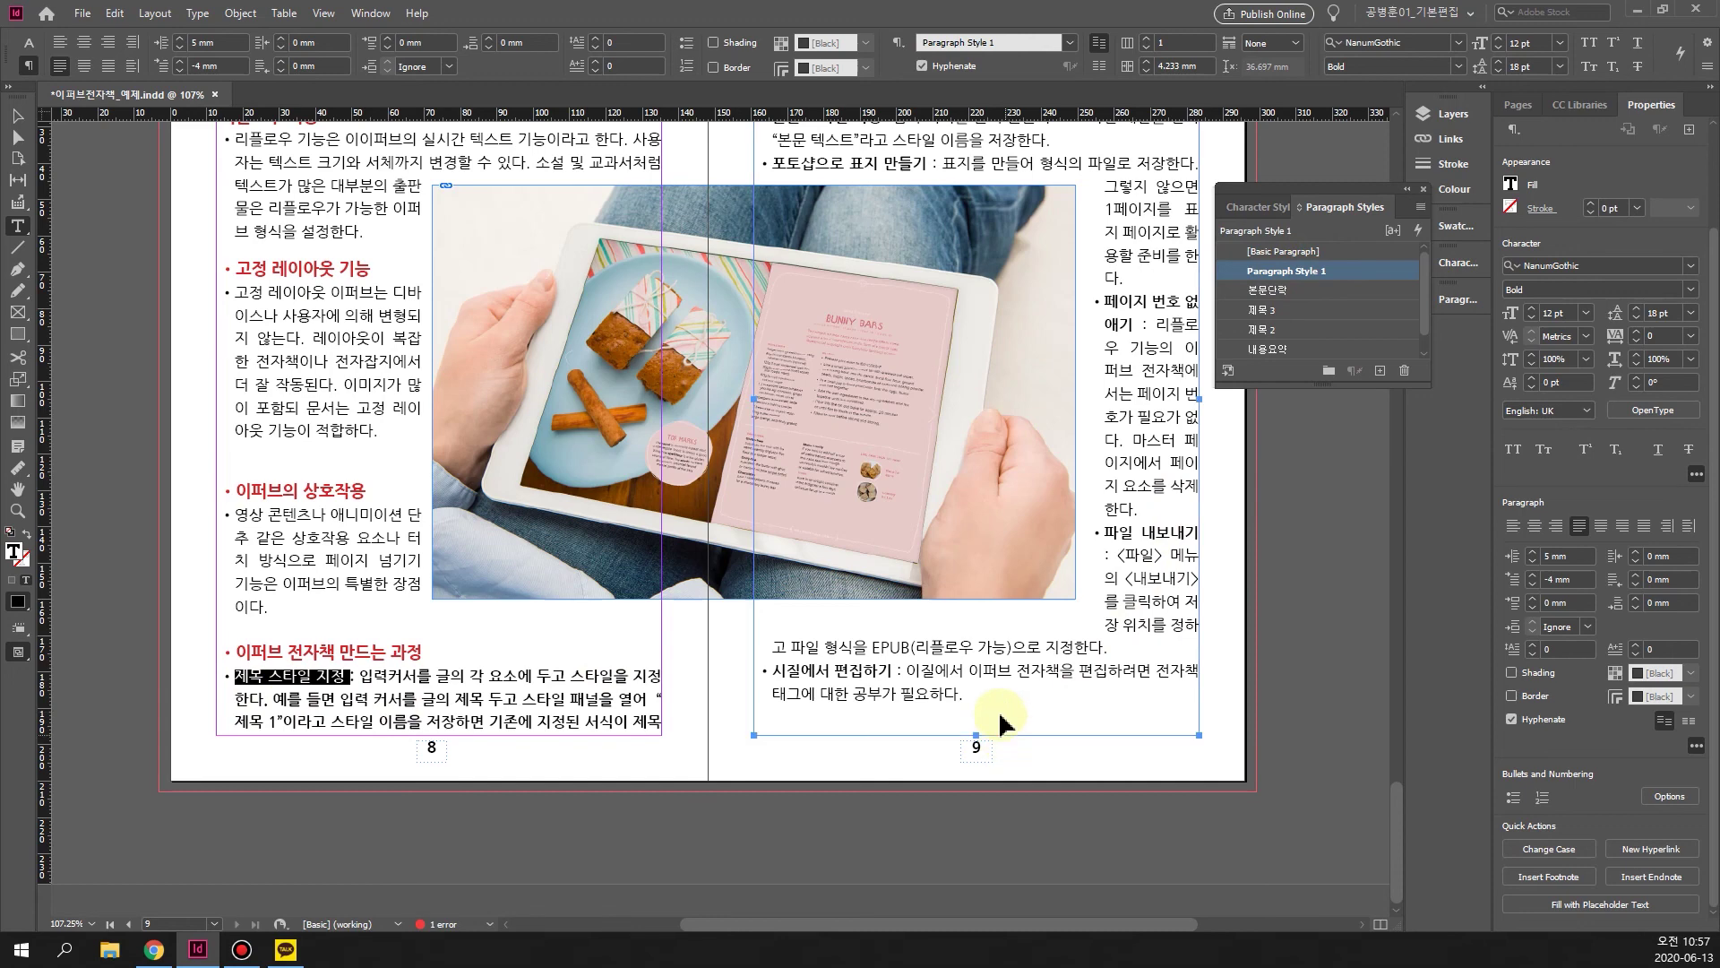
Undo the creation and application of "Paragraph Style 1" on page 8 and deselect the paragraph.
{"action": "key", "text": "ctrl+z"}
{"action": "left_click", "coordinate": [1048, 668]}
{"action": "key", "text": "ctrl+z"}
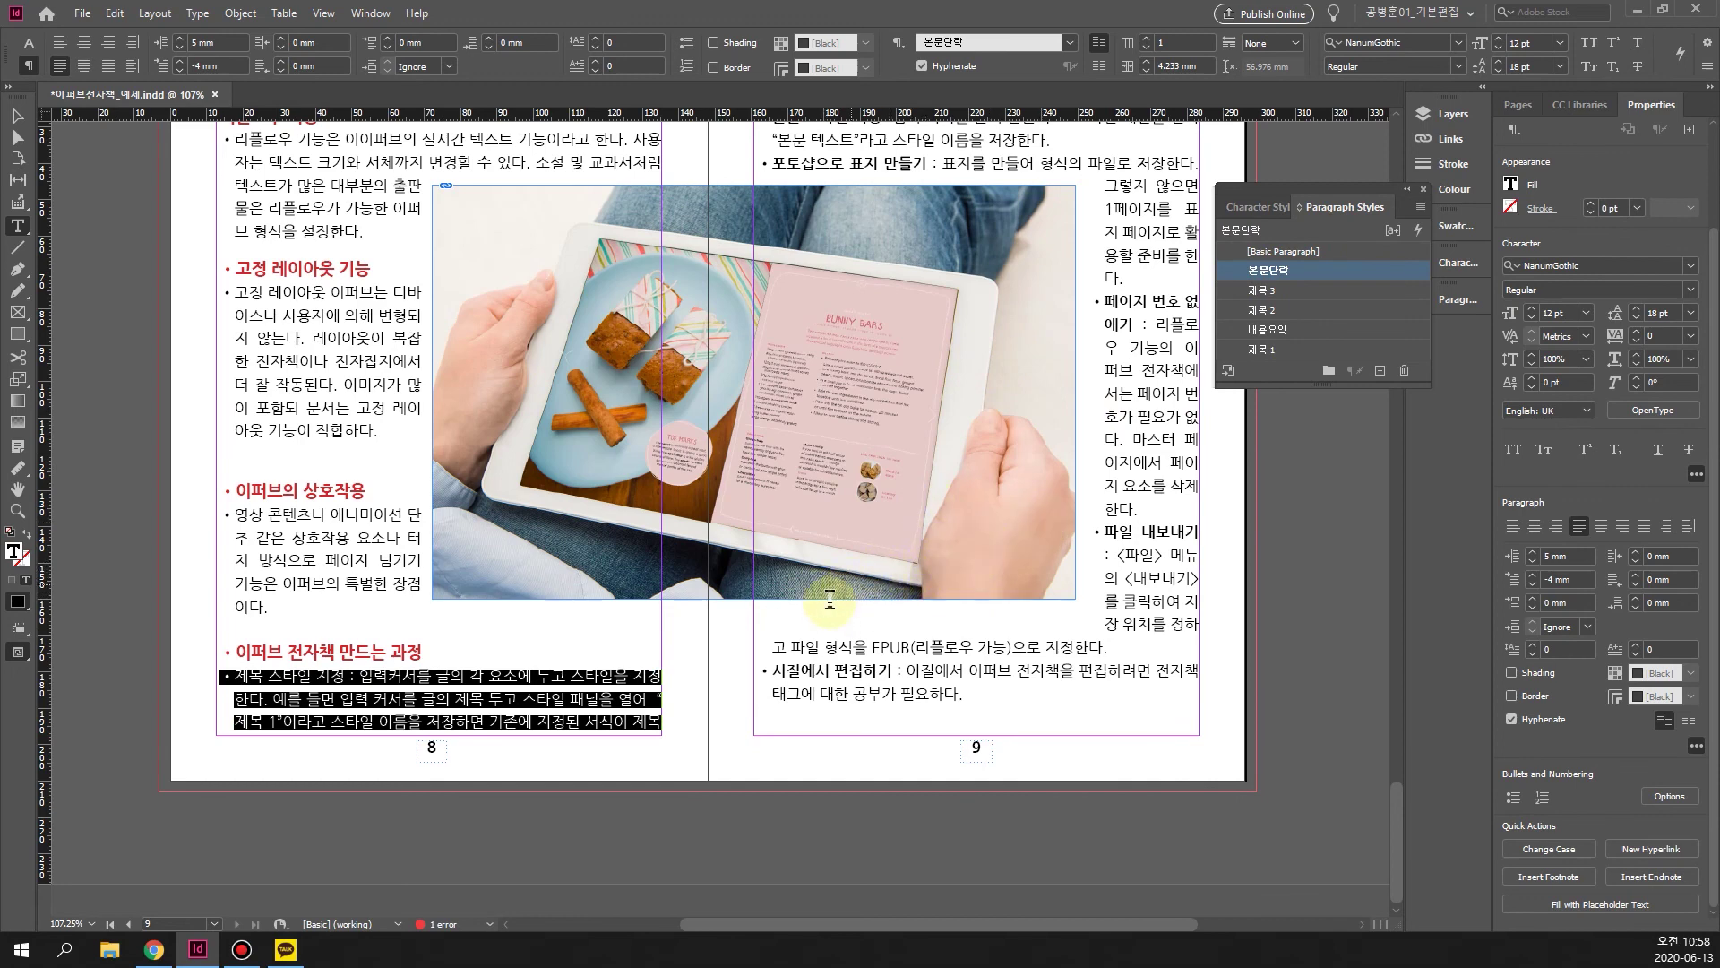
{"action": "left_click", "coordinate": [703, 614]}
Go back to the bulleted list under "이퍼브3.0의 강화된 기능들" on page 7.
{"action": "scroll", "coordinate": [702, 614], "scroll_direction": "up", "scroll_amount": 1}
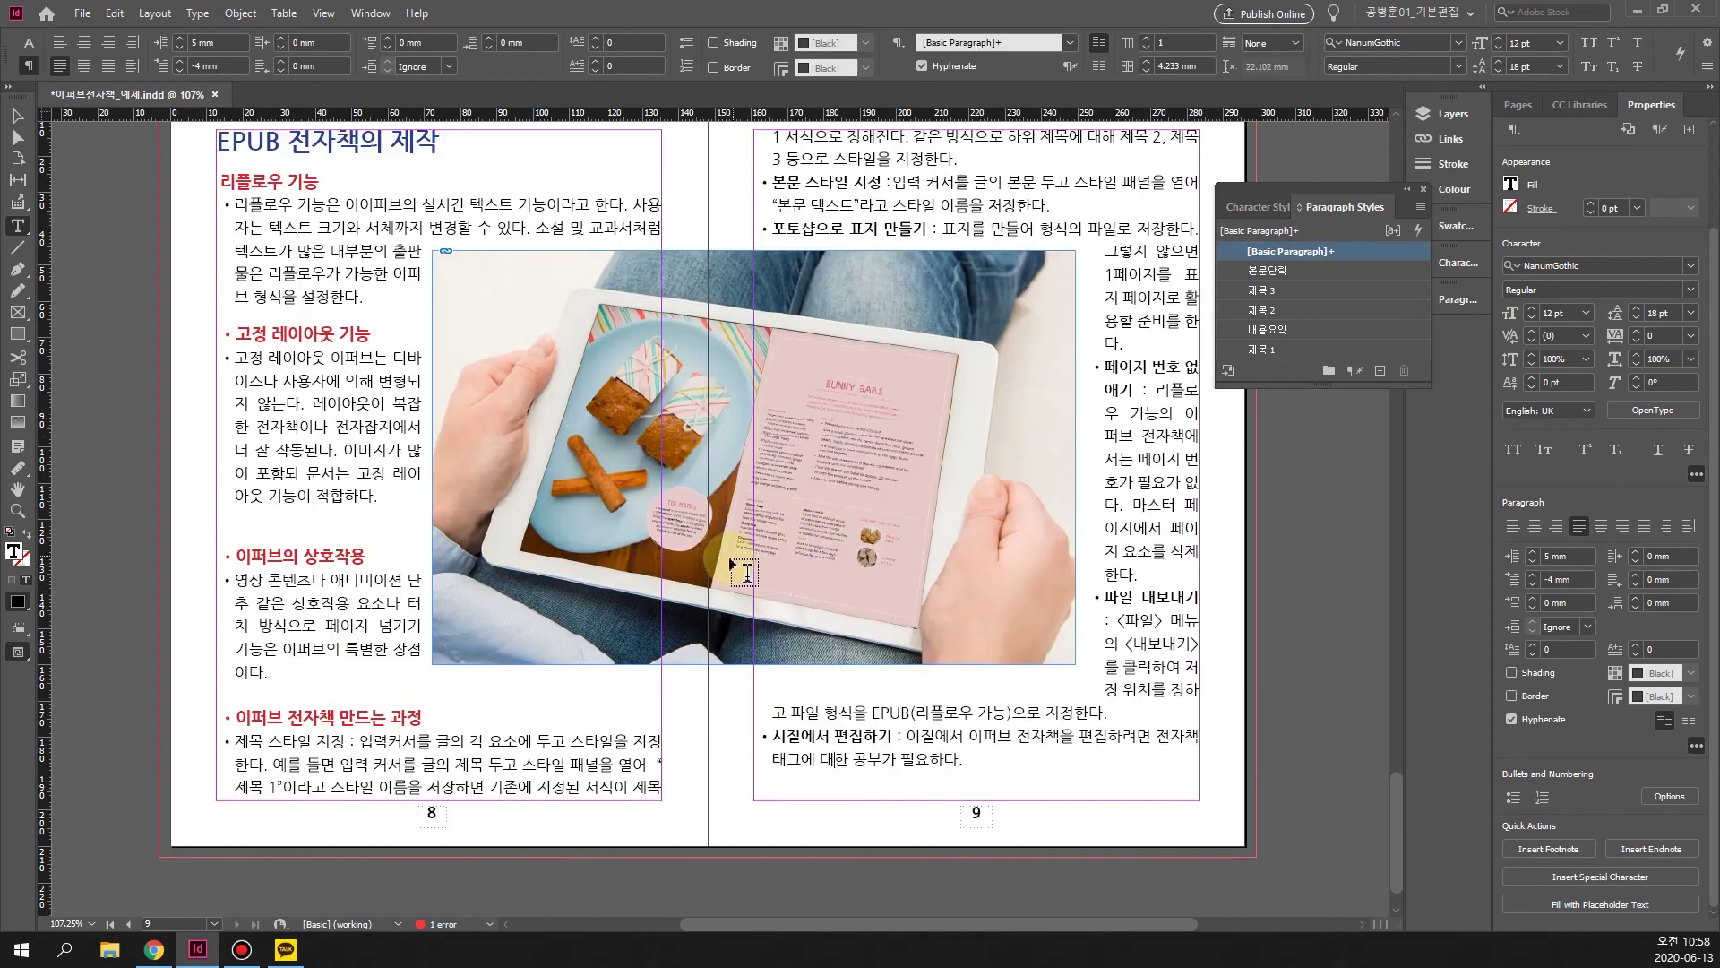
{"action": "scroll", "coordinate": [667, 547], "scroll_direction": "up", "scroll_amount": 12}
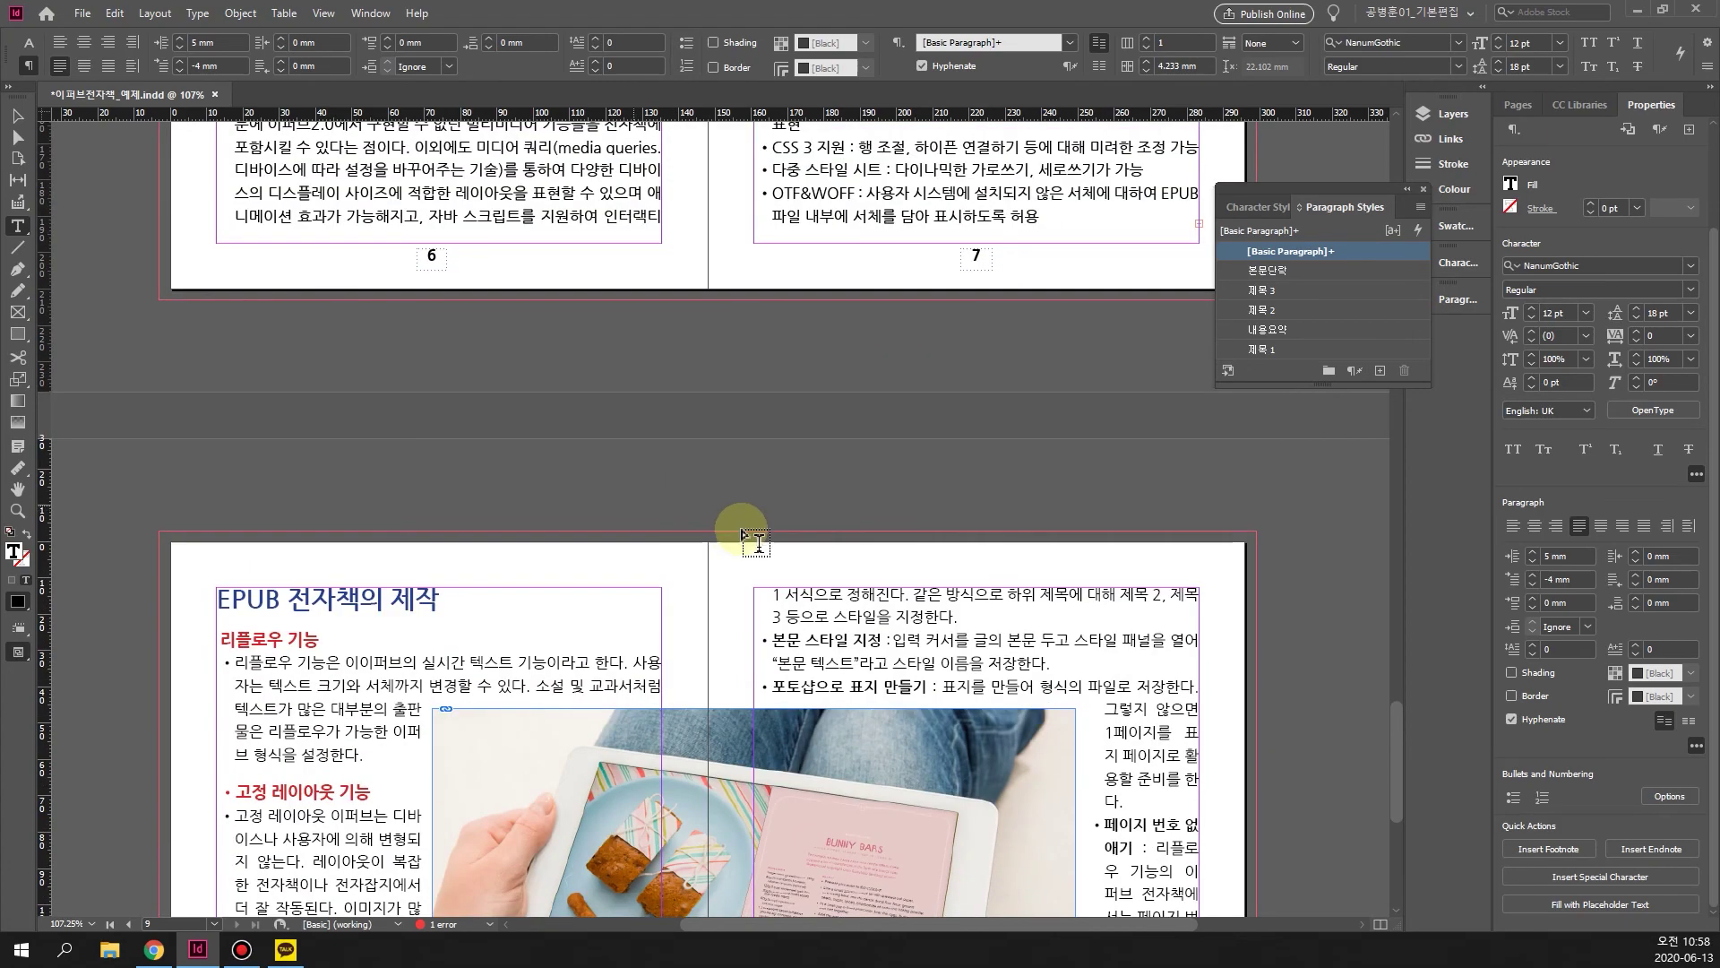
{"action": "scroll", "coordinate": [611, 529], "scroll_direction": "up", "scroll_amount": 2}
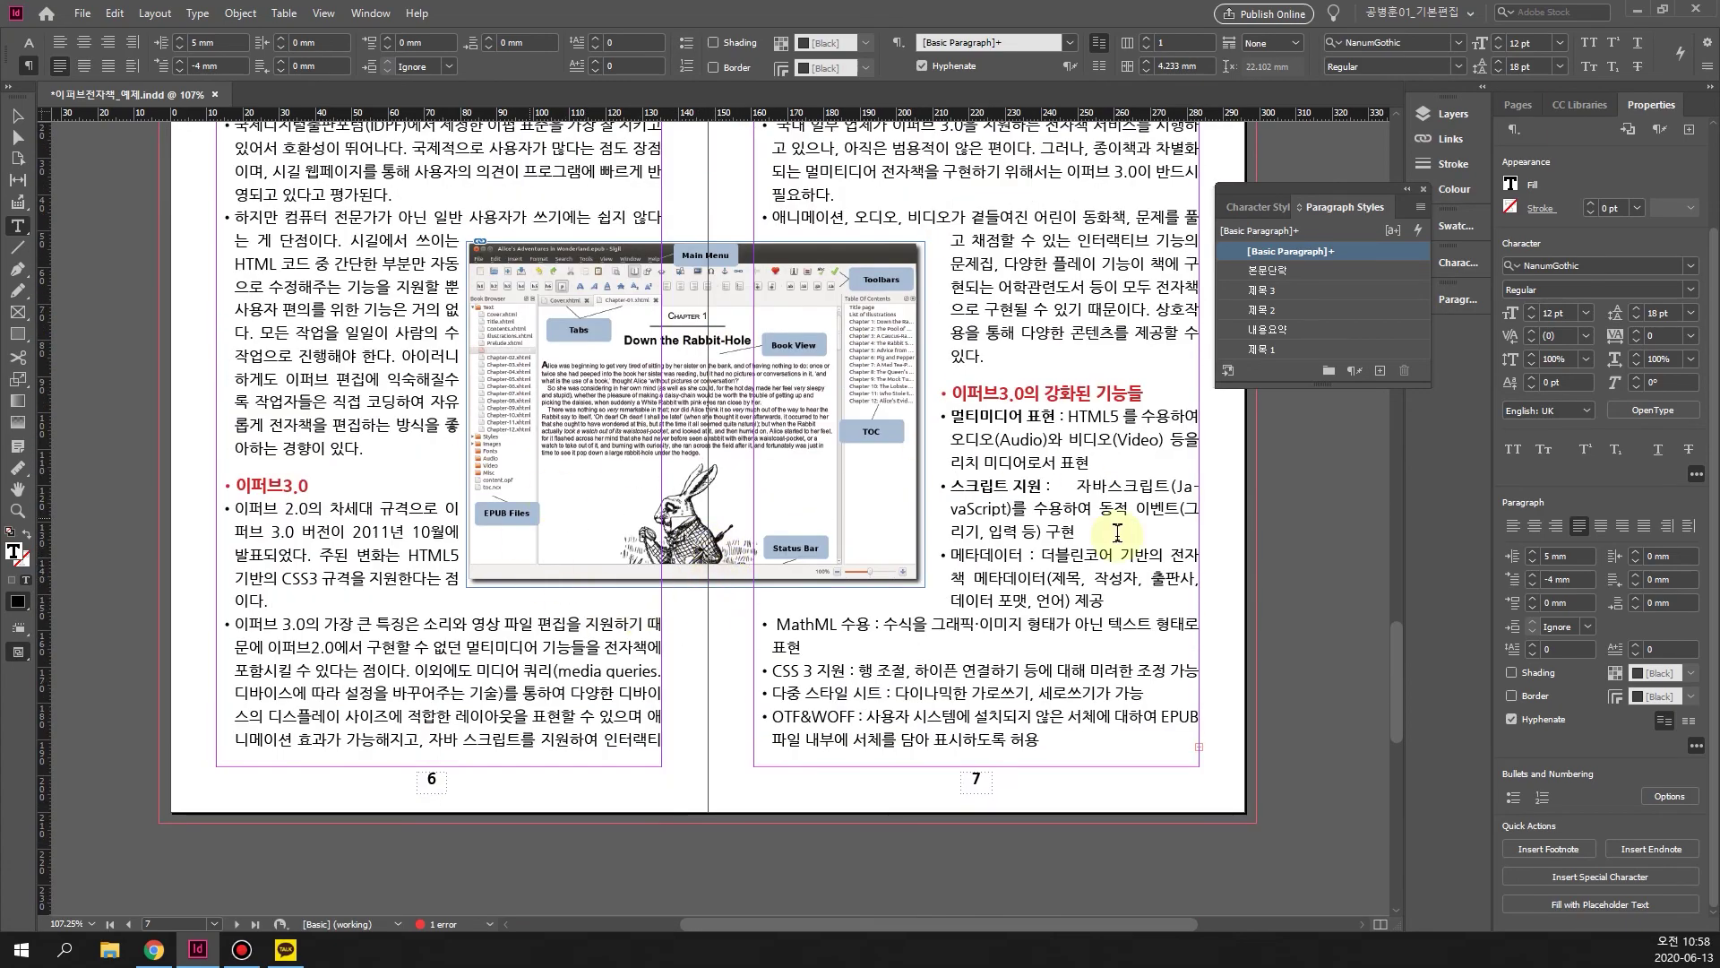